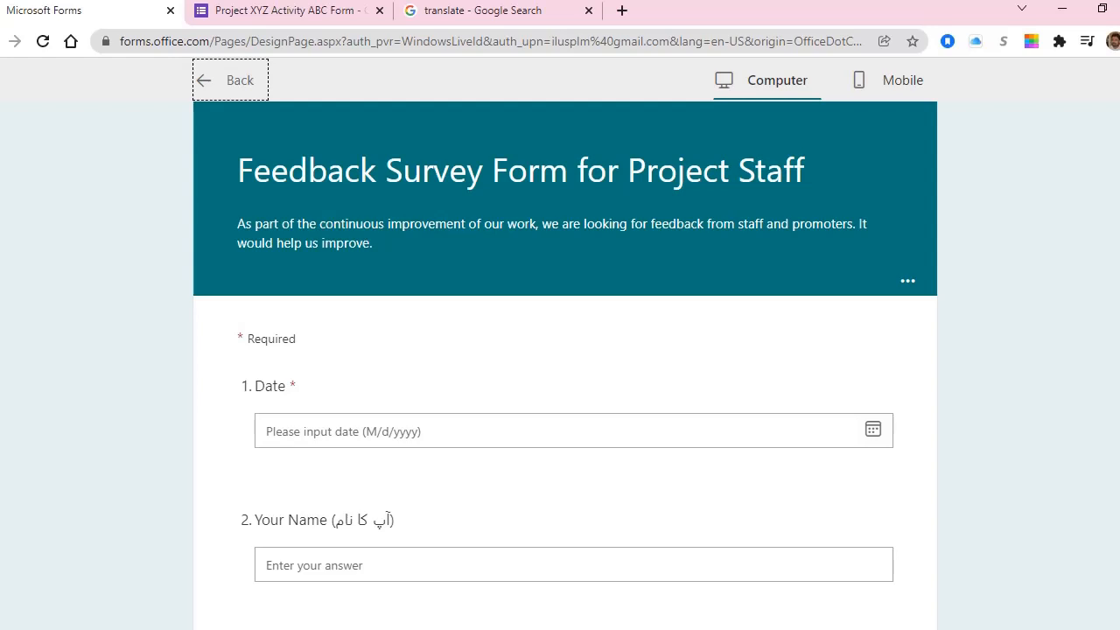
- Switch to the Project XYZ Activity ABC Form in Google Forms and examine its marriage question and the Section 2 follow-up questions
{"action": "left_click", "coordinate": [280, 12]}
{"action": "scroll", "coordinate": [408, 233], "scroll_direction": "up", "scroll_amount": 4}
{"action": "scroll", "coordinate": [485, 443], "scroll_direction": "down", "scroll_amount": 13}
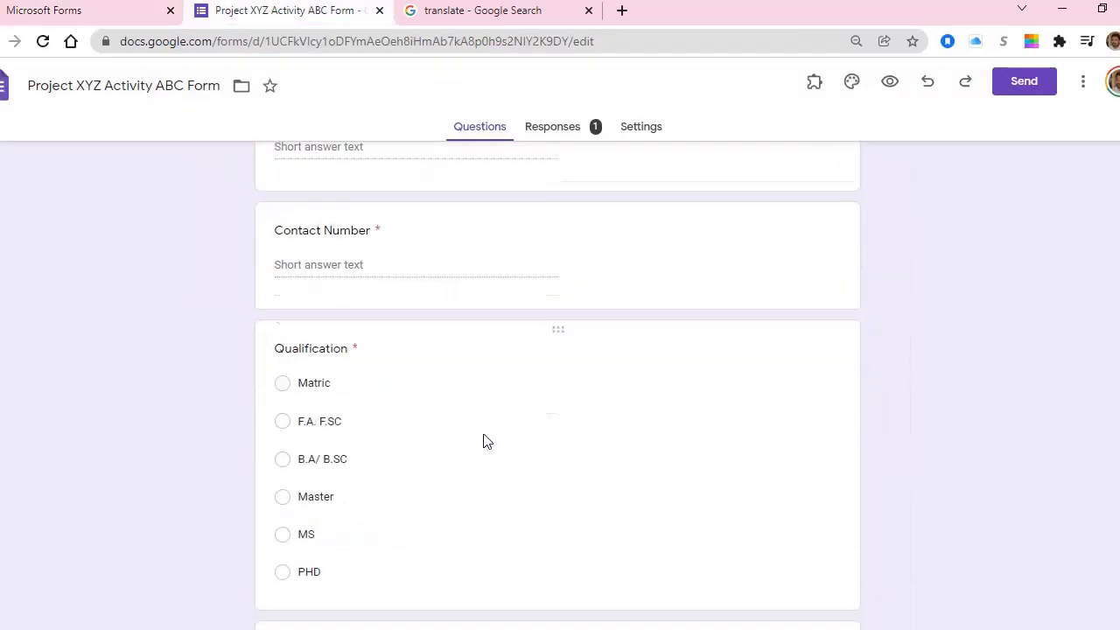
{"action": "scroll", "coordinate": [483, 443], "scroll_direction": "up", "scroll_amount": 4}
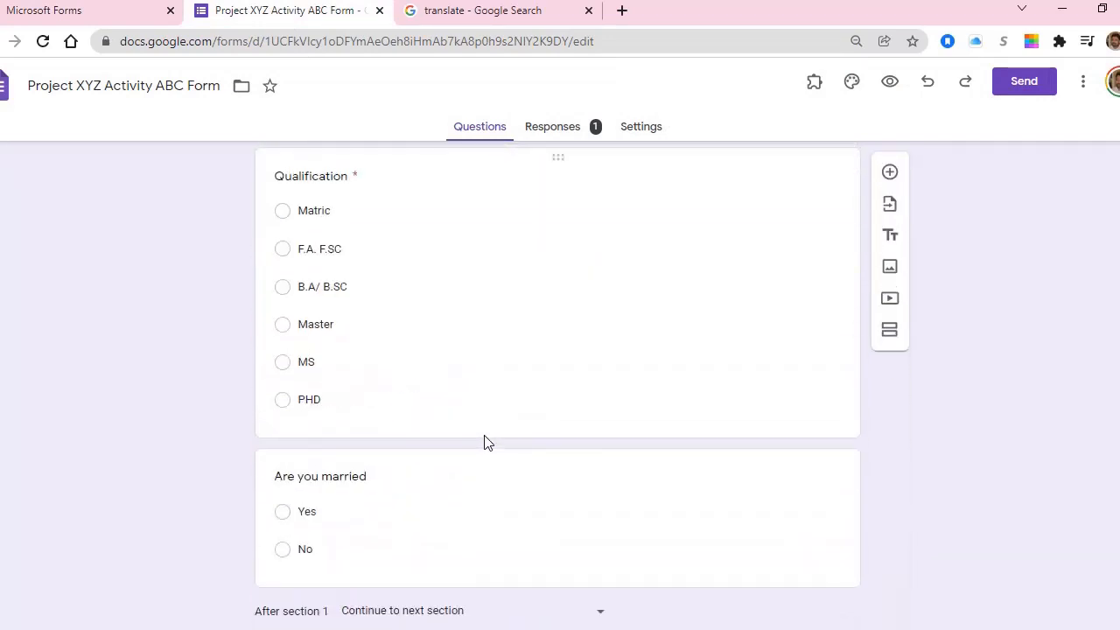
{"action": "scroll", "coordinate": [483, 443], "scroll_direction": "down", "scroll_amount": 2}
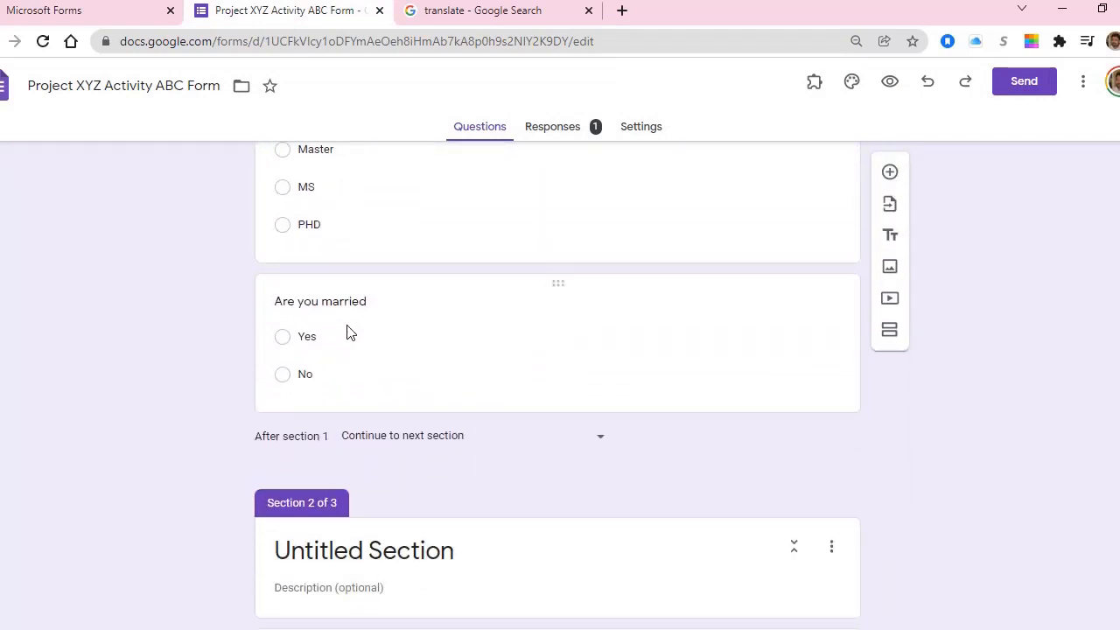
{"action": "scroll", "coordinate": [360, 399], "scroll_direction": "down", "scroll_amount": 1}
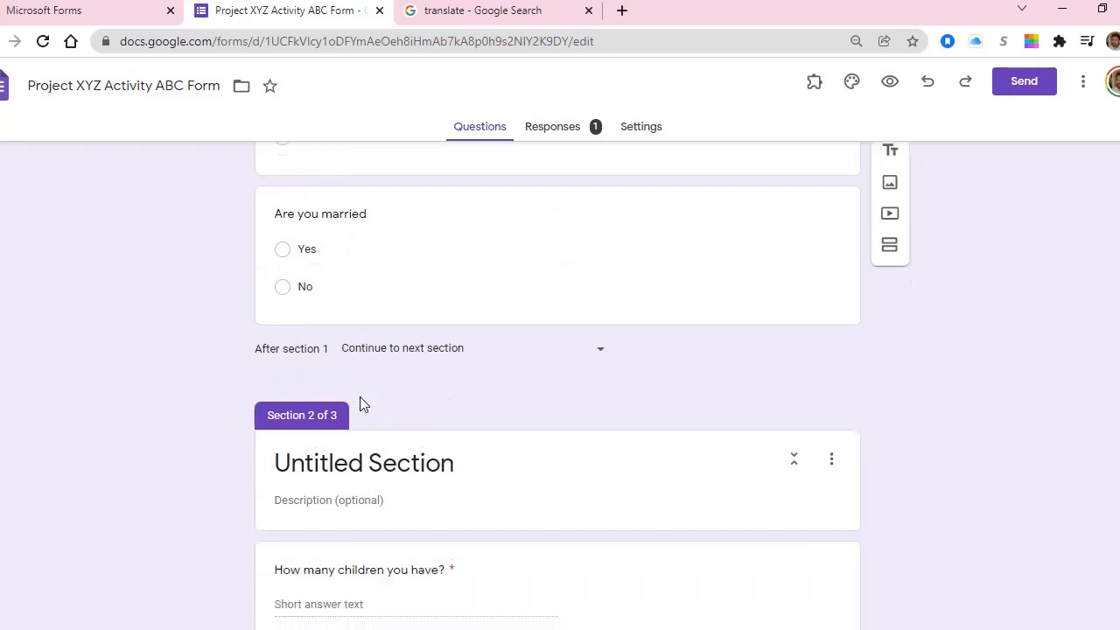
{"action": "scroll", "coordinate": [361, 398], "scroll_direction": "down", "scroll_amount": 2}
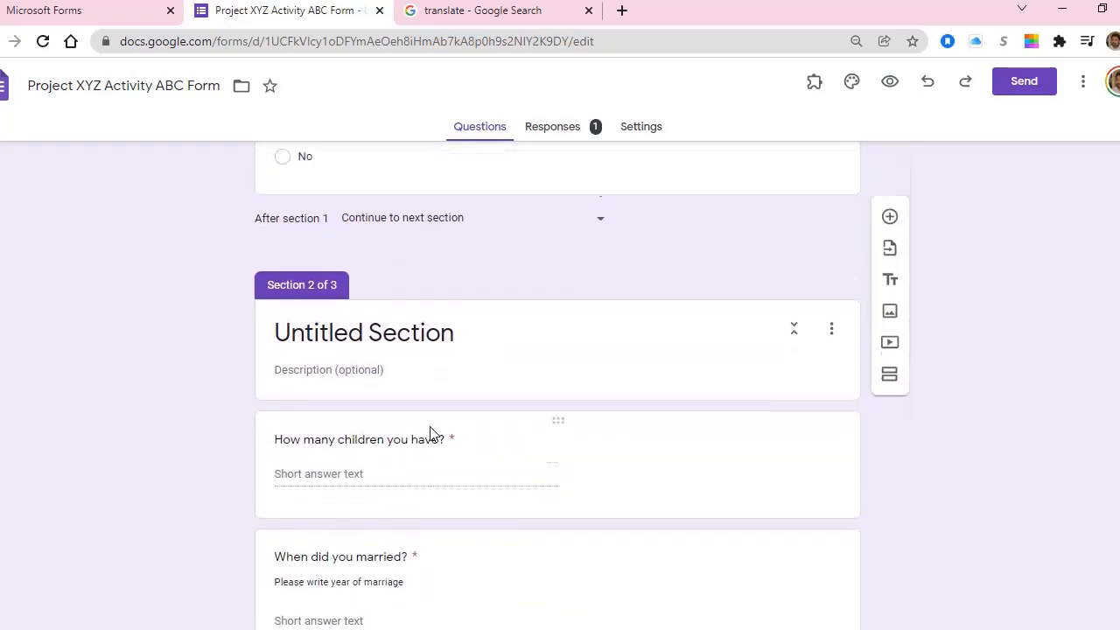
{"action": "scroll", "coordinate": [430, 433], "scroll_direction": "up", "scroll_amount": 1}
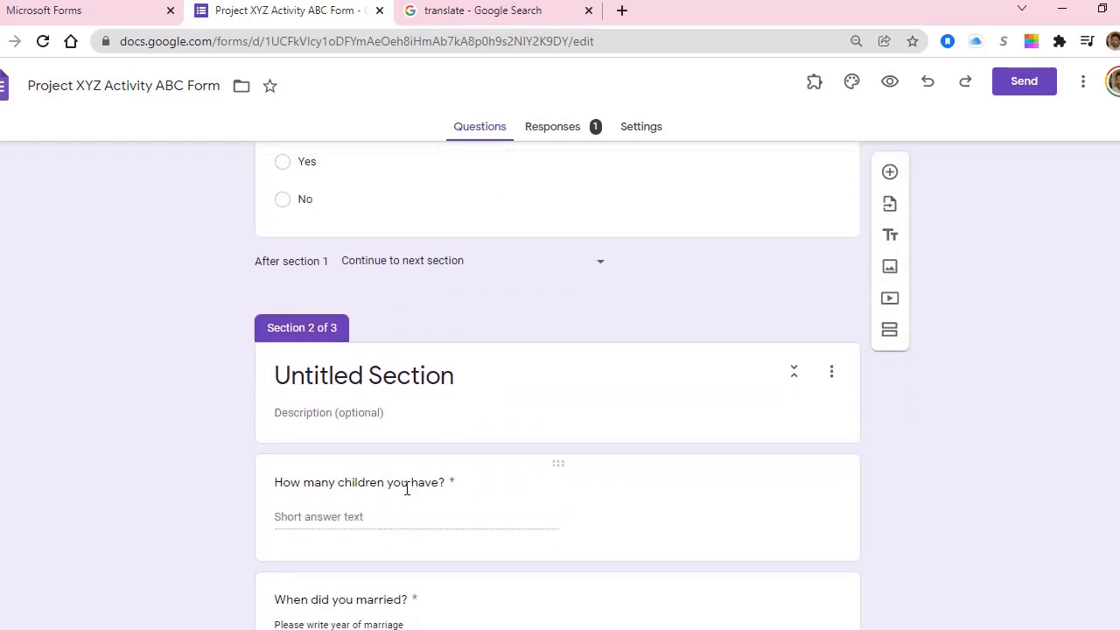
{"action": "scroll", "coordinate": [406, 489], "scroll_direction": "up", "scroll_amount": 4}
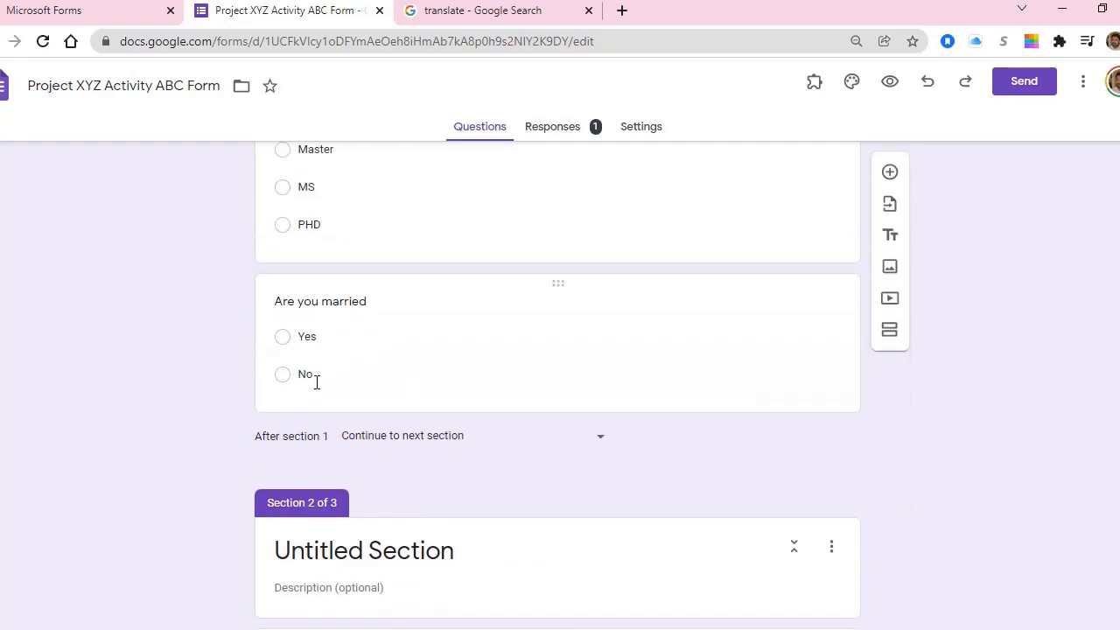
{"action": "scroll", "coordinate": [543, 455], "scroll_direction": "down", "scroll_amount": 4}
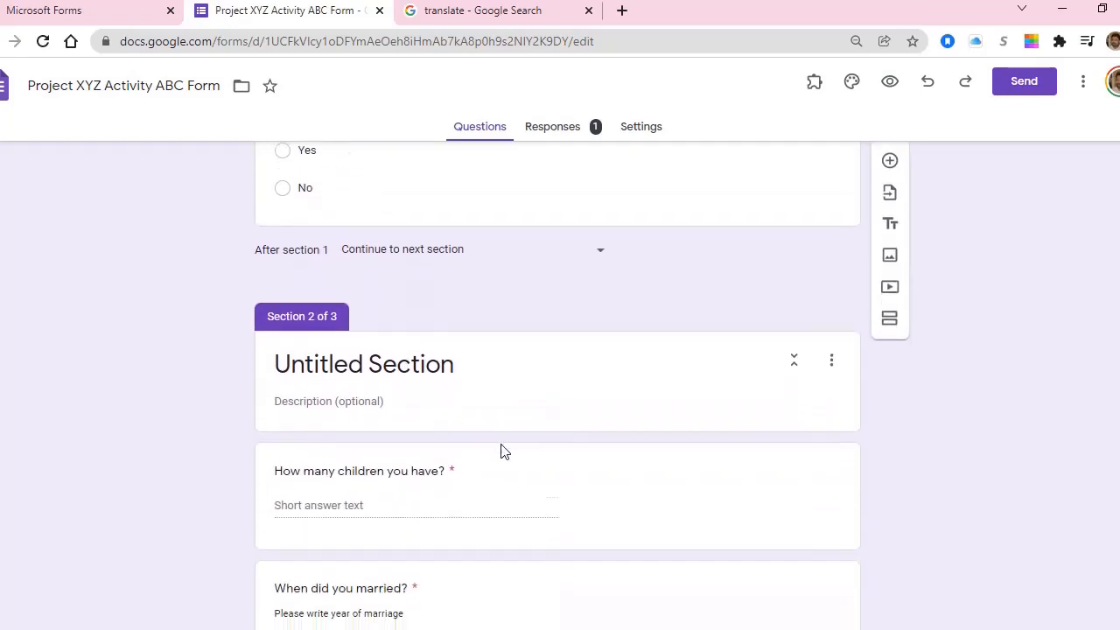
{"action": "scroll", "coordinate": [499, 442], "scroll_direction": "down", "scroll_amount": 4}
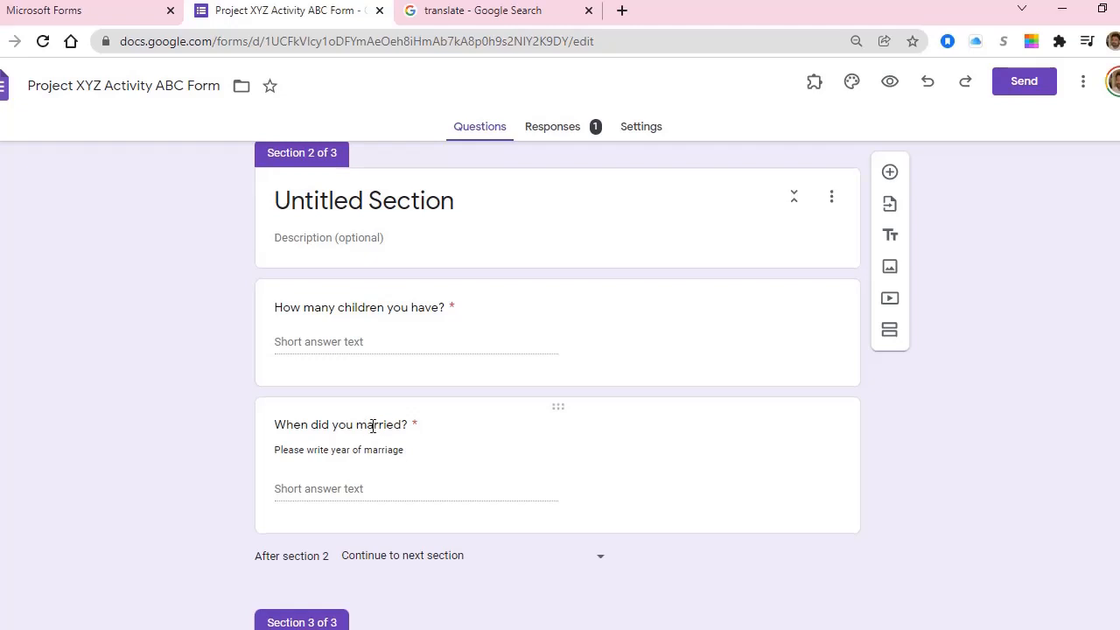
{"action": "scroll", "coordinate": [372, 428], "scroll_direction": "up", "scroll_amount": 2}
{"action": "scroll", "coordinate": [373, 428], "scroll_direction": "up", "scroll_amount": 2}
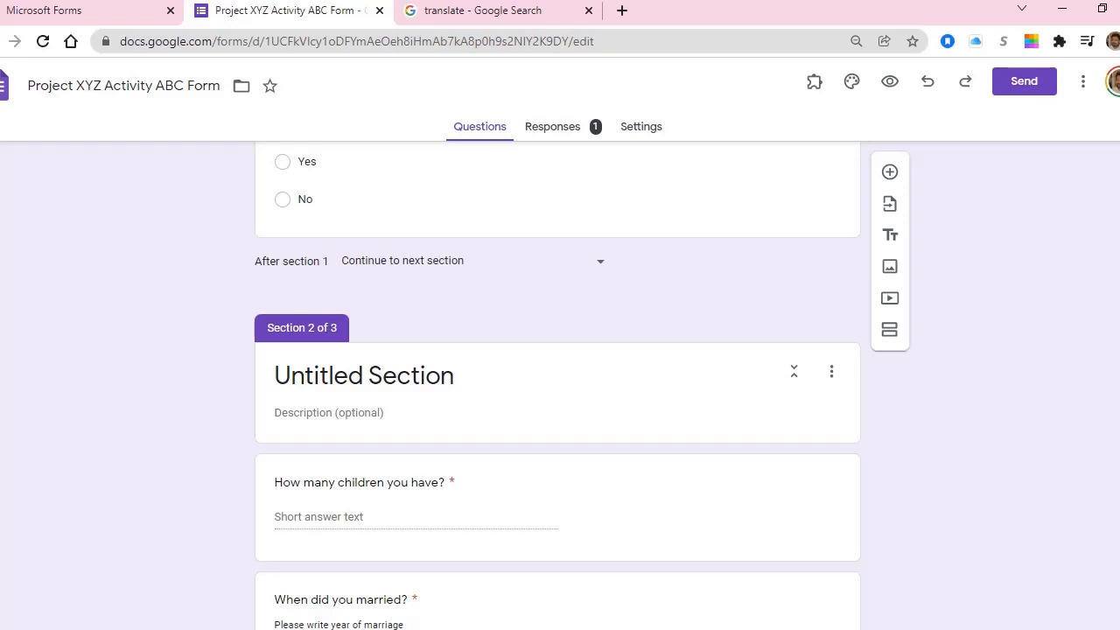
- Switch back to the Microsoft Forms survey preview and examine the Date question and the Urdu translation in the Your Name question
{"action": "left_click", "coordinate": [75, 12]}
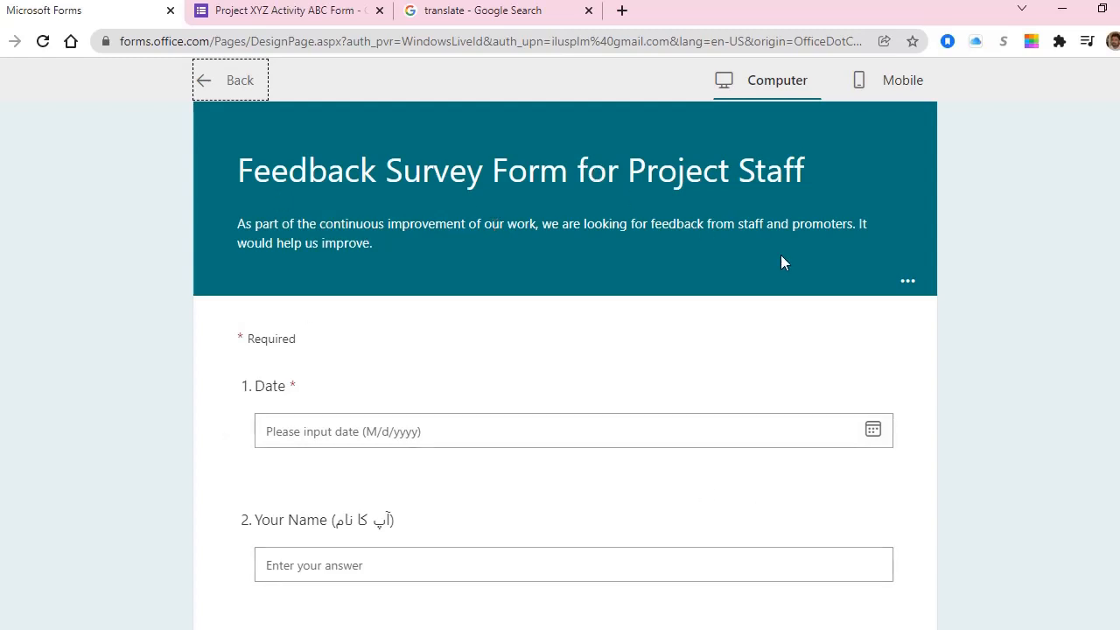
{"action": "scroll", "coordinate": [223, 331], "scroll_direction": "down", "scroll_amount": 1}
{"action": "scroll", "coordinate": [221, 331], "scroll_direction": "down", "scroll_amount": 1}
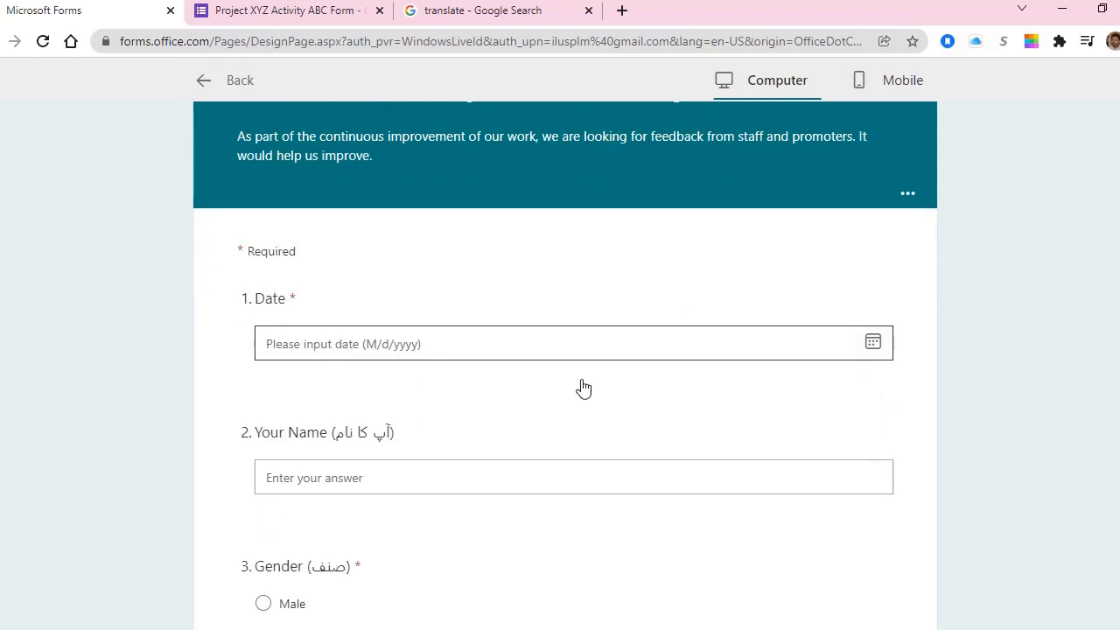
{"action": "left_click", "coordinate": [583, 343]}
{"action": "scroll", "coordinate": [845, 342], "scroll_direction": "down", "scroll_amount": 4}
{"action": "left_click", "coordinate": [854, 328]}
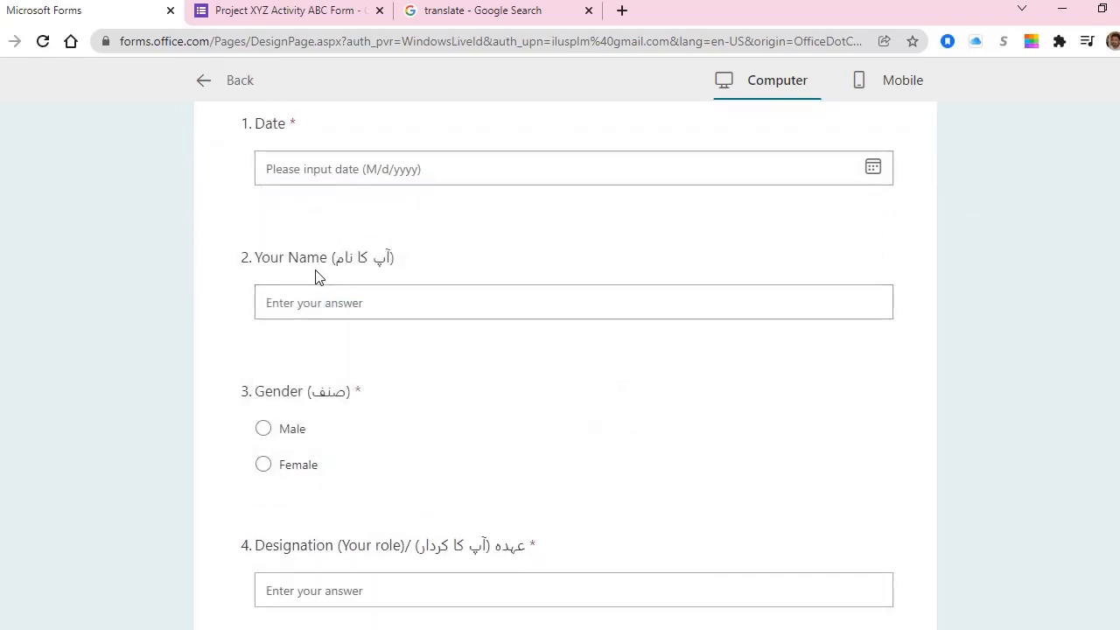
{"action": "left_click", "coordinate": [332, 300]}
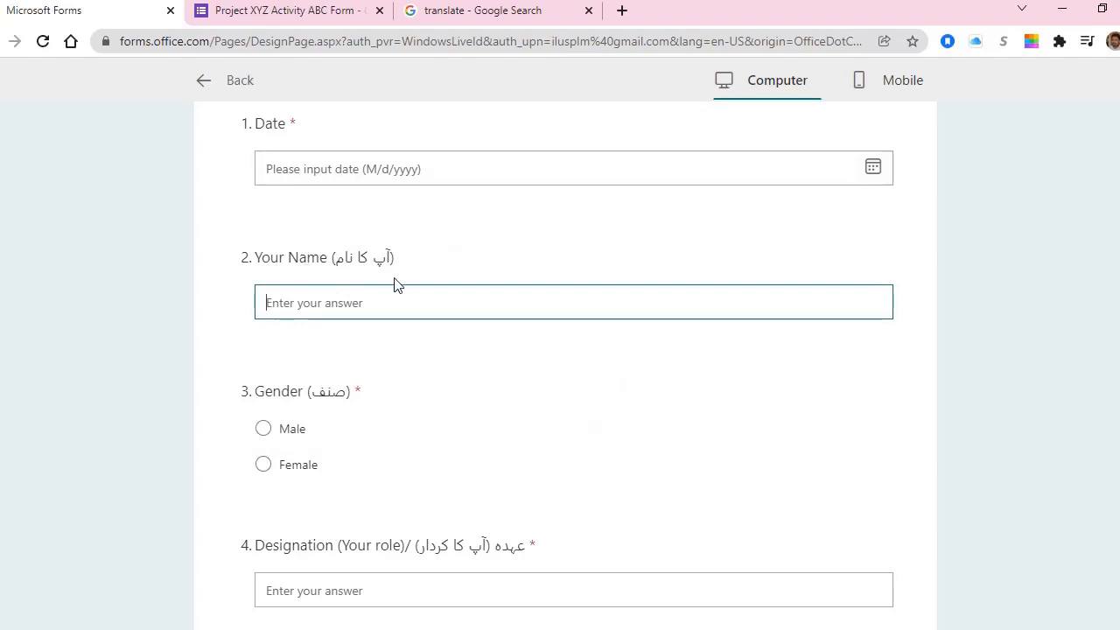
{"action": "left_click_drag", "start_coordinate": [406, 260], "coordinate": [369, 261]}
{"action": "left_click", "coordinate": [340, 260]}
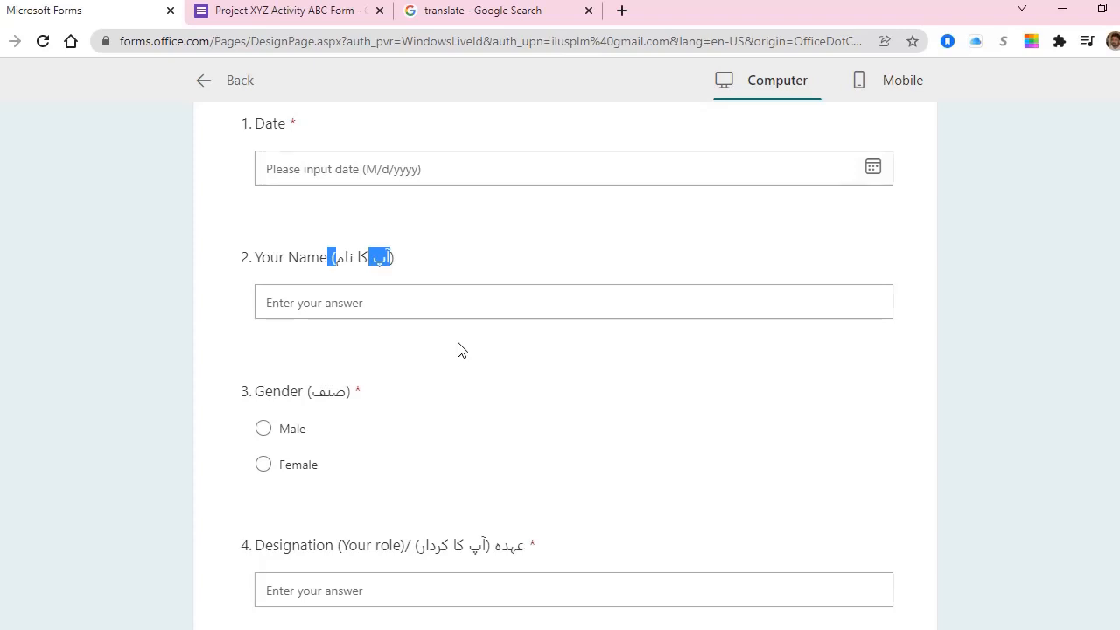
{"action": "left_click", "coordinate": [322, 258]}
{"action": "left_click_drag", "start_coordinate": [332, 258], "coordinate": [410, 270]}
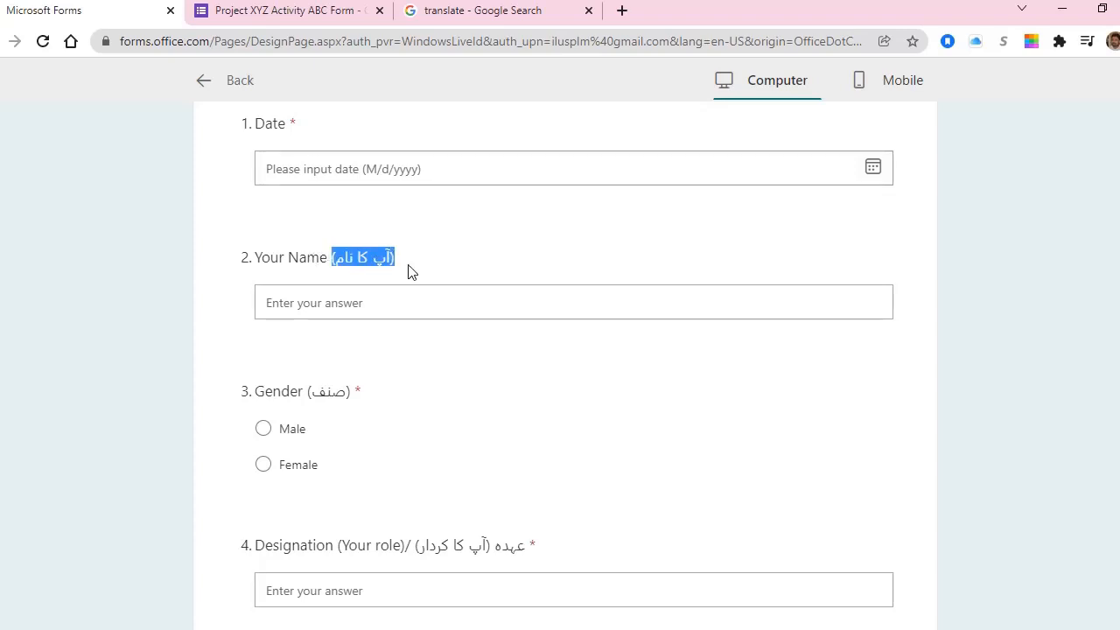
{"action": "left_click", "coordinate": [270, 257]}
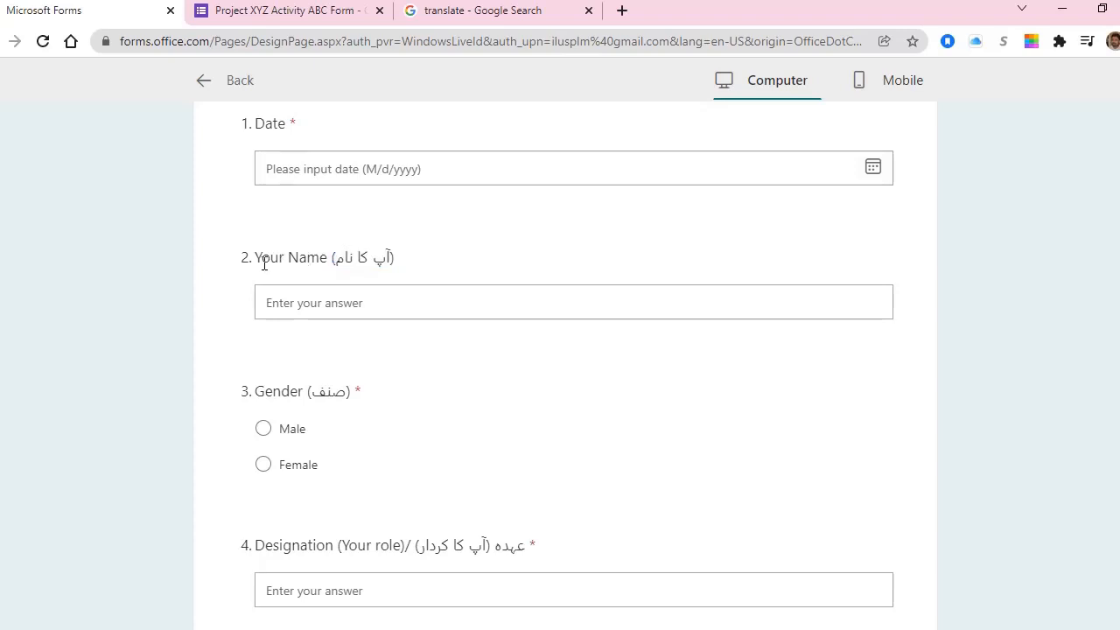
- Fill in the respondent's name, choose Male as the gender and enter "asdd" as the designation in the survey preview
{"action": "left_click", "coordinate": [349, 302]}
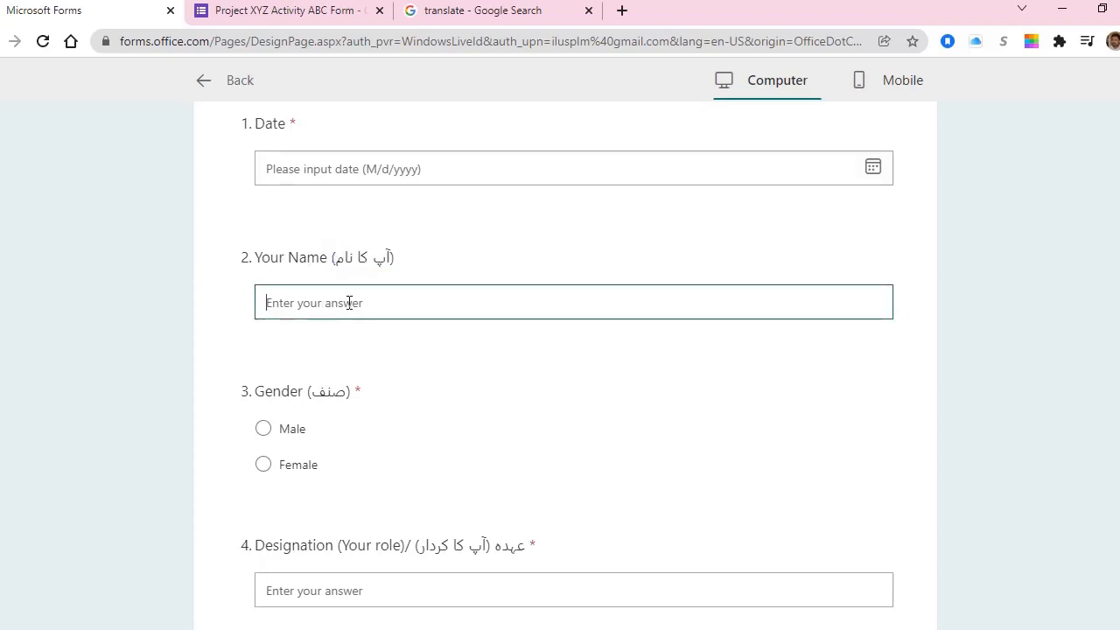
{"action": "scroll", "coordinate": [354, 326], "scroll_direction": "down", "scroll_amount": 2}
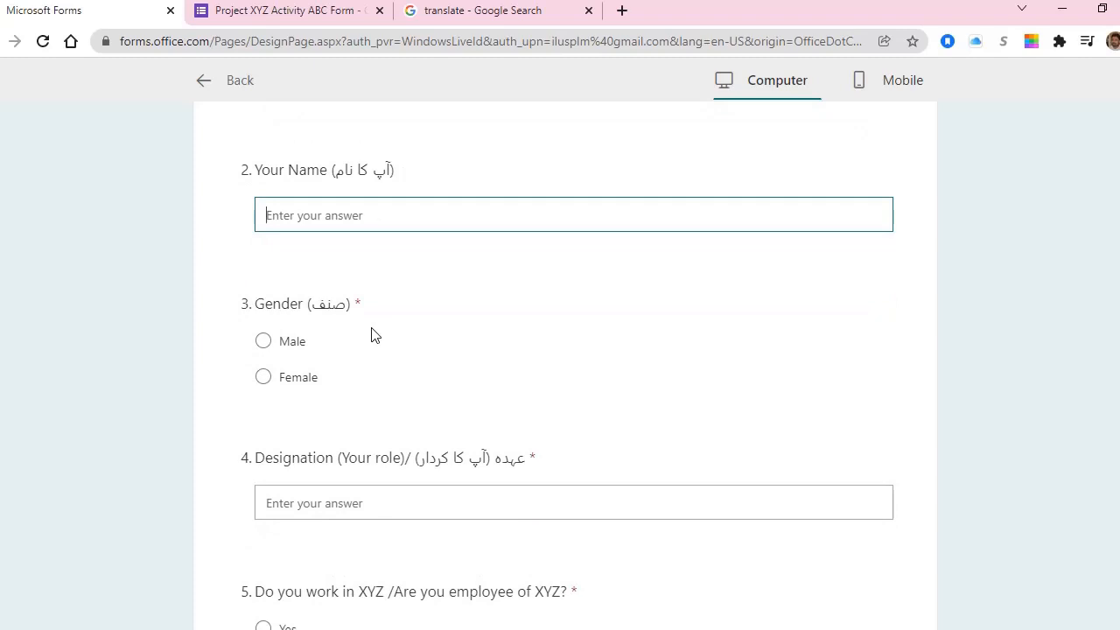
{"action": "type", "text": "Abrar"}
{"action": "left_click", "coordinate": [263, 341]}
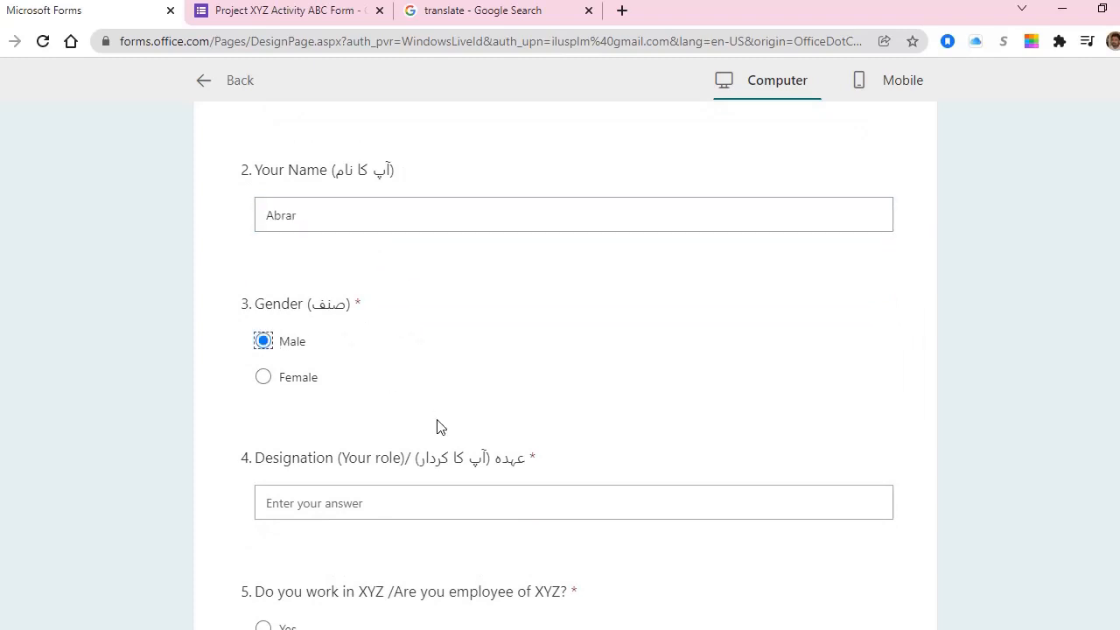
{"action": "scroll", "coordinate": [417, 449], "scroll_direction": "down", "scroll_amount": 4}
{"action": "left_click", "coordinate": [338, 330]}
{"action": "type", "text": "asdf"}
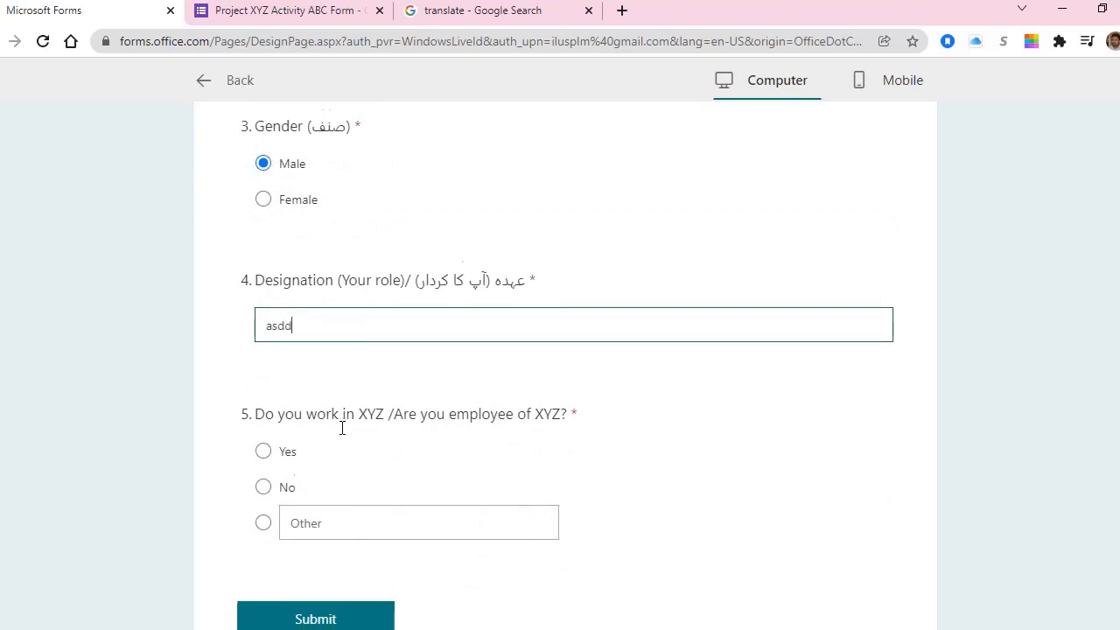
- Answer Yes to the XYZ employment question and examine the follow-up questions from orientation to the activity ratings
{"action": "scroll", "coordinate": [343, 429], "scroll_direction": "down", "scroll_amount": 3}
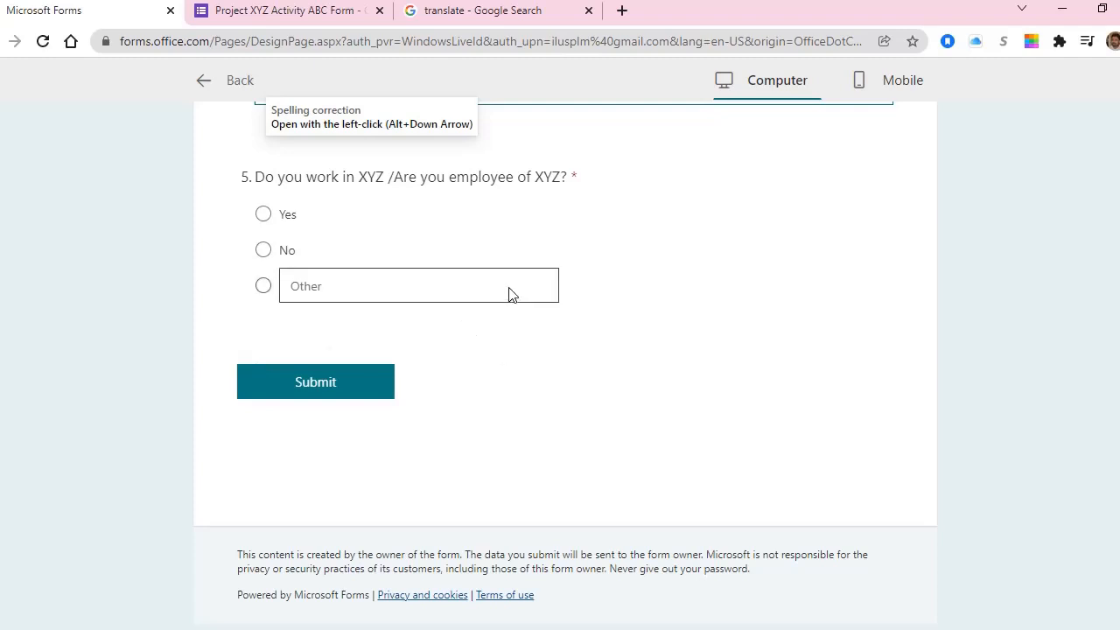
{"action": "left_click", "coordinate": [264, 215]}
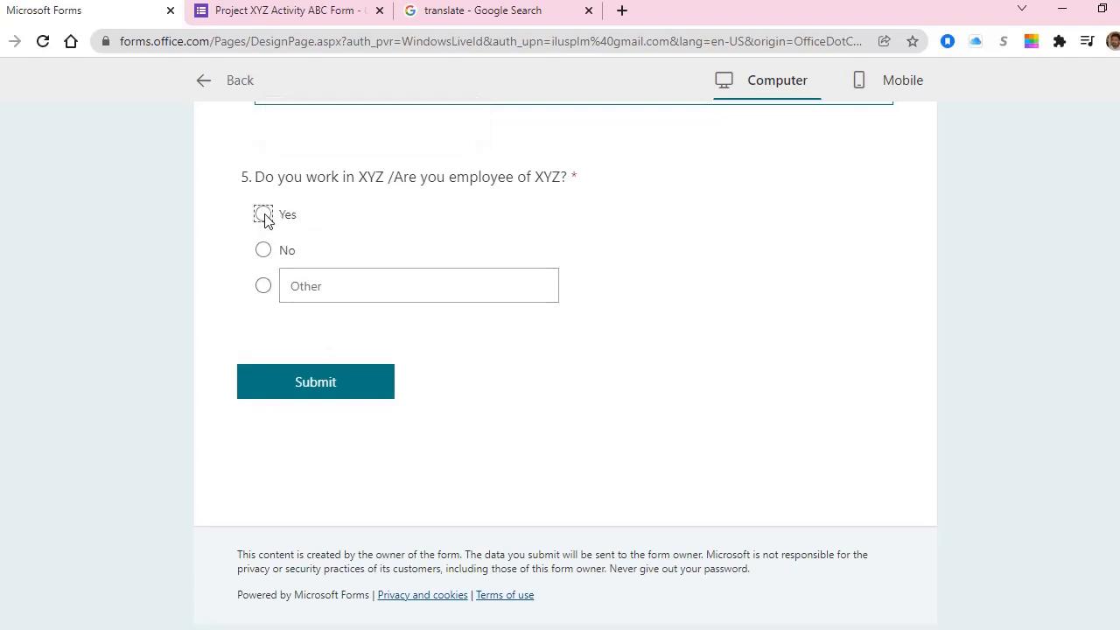
{"action": "scroll", "coordinate": [333, 420], "scroll_direction": "down", "scroll_amount": 6}
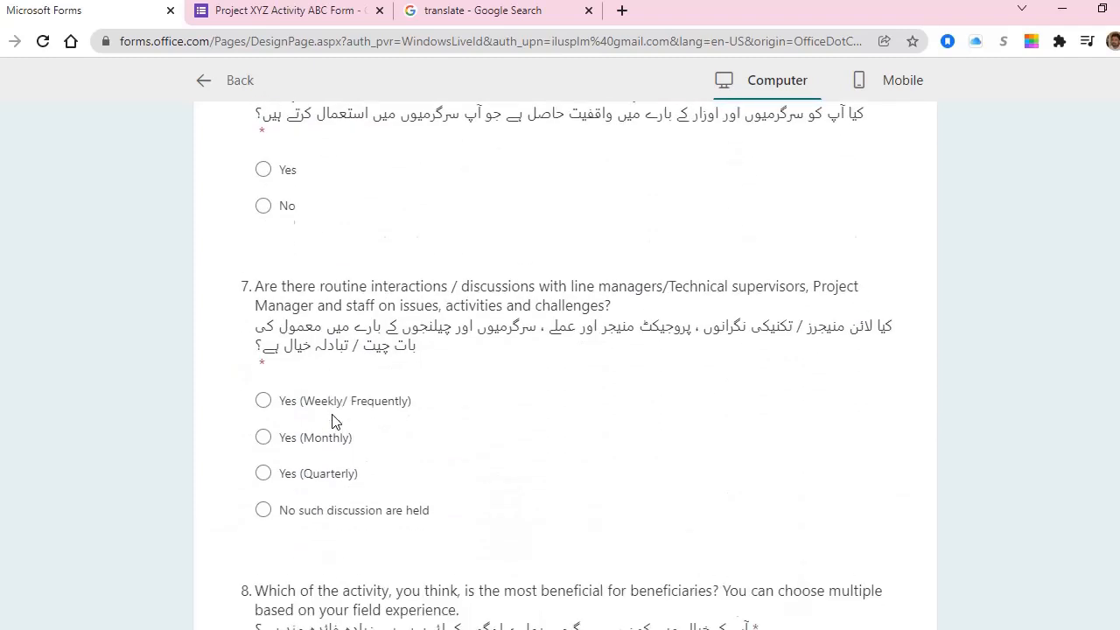
{"action": "scroll", "coordinate": [332, 424], "scroll_direction": "down", "scroll_amount": 6}
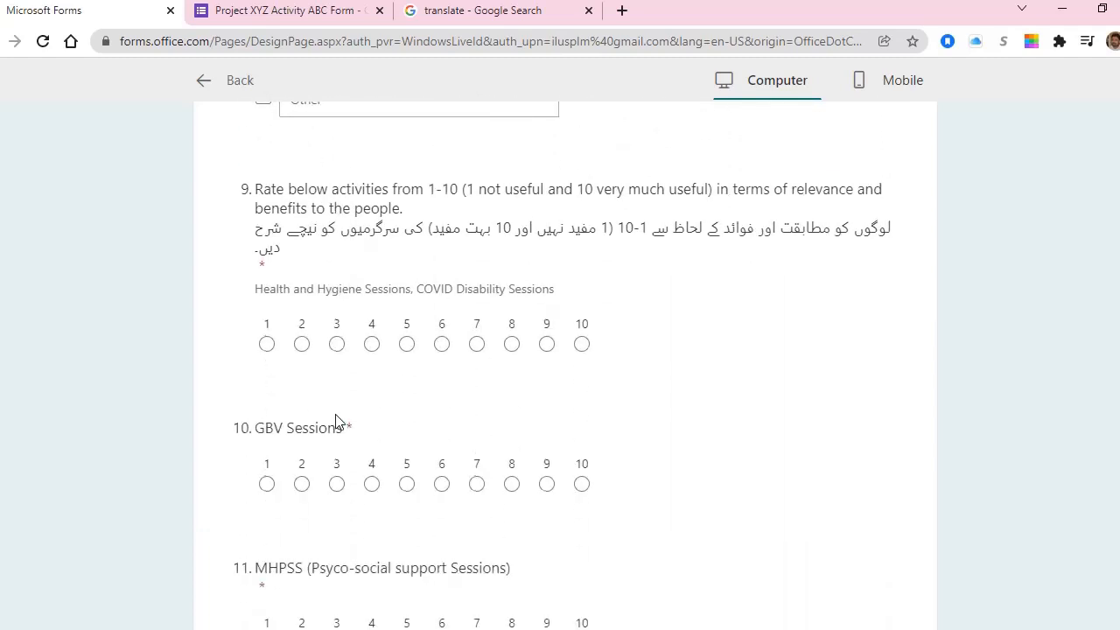
{"action": "scroll", "coordinate": [335, 422], "scroll_direction": "up", "scroll_amount": 7}
{"action": "scroll", "coordinate": [337, 421], "scroll_direction": "up", "scroll_amount": 5}
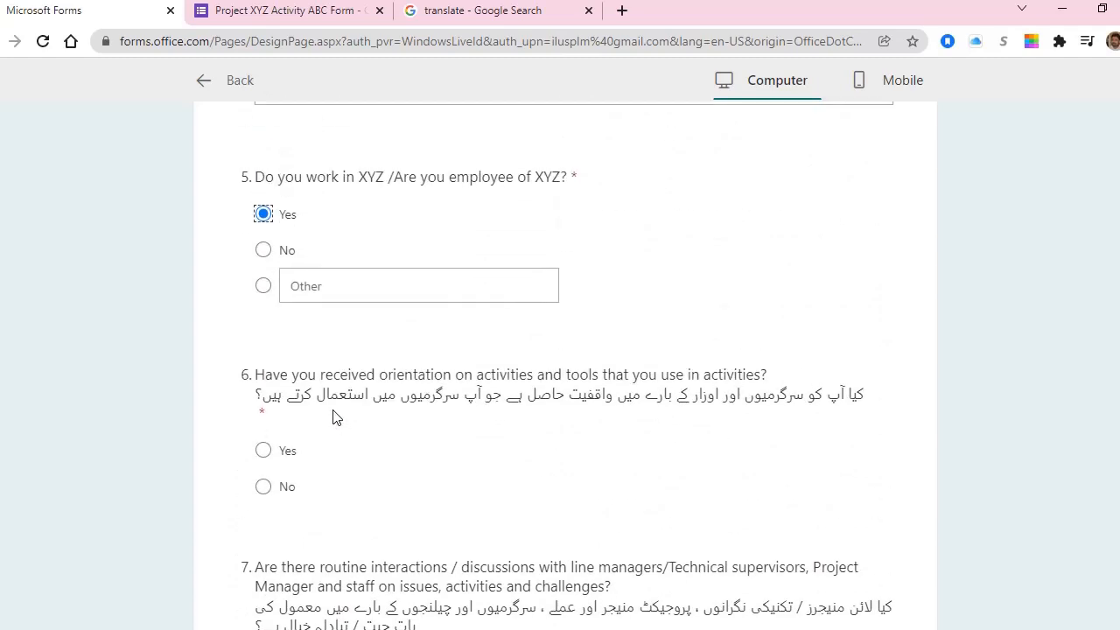
- Change the answer to the XYZ employment question to No and leave the survey preview
{"action": "left_click", "coordinate": [264, 252]}
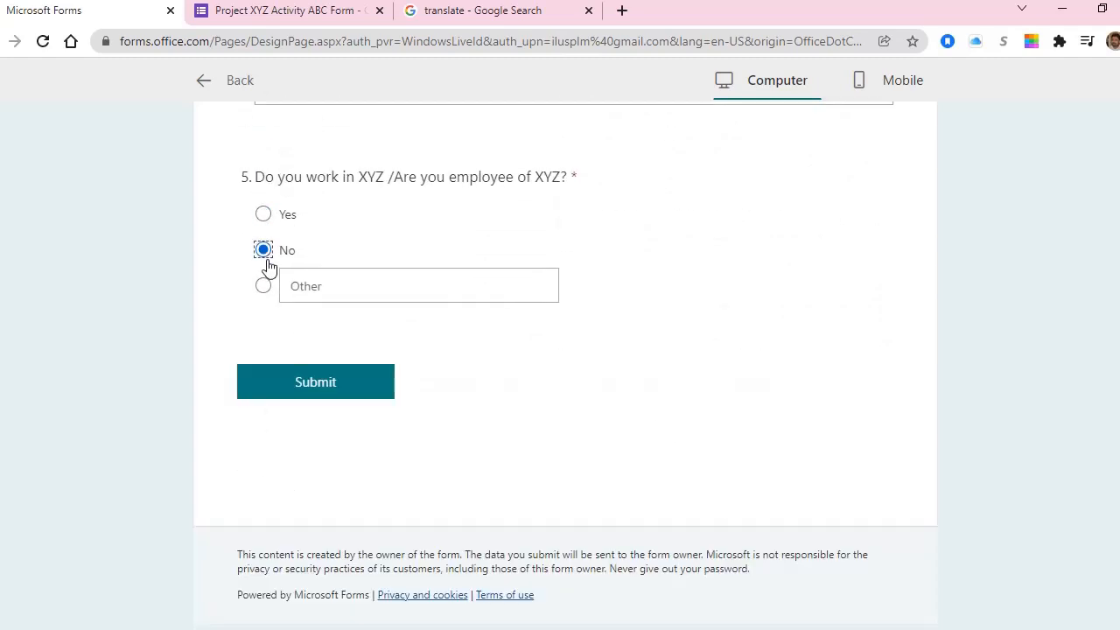
{"action": "left_click", "coordinate": [342, 396]}
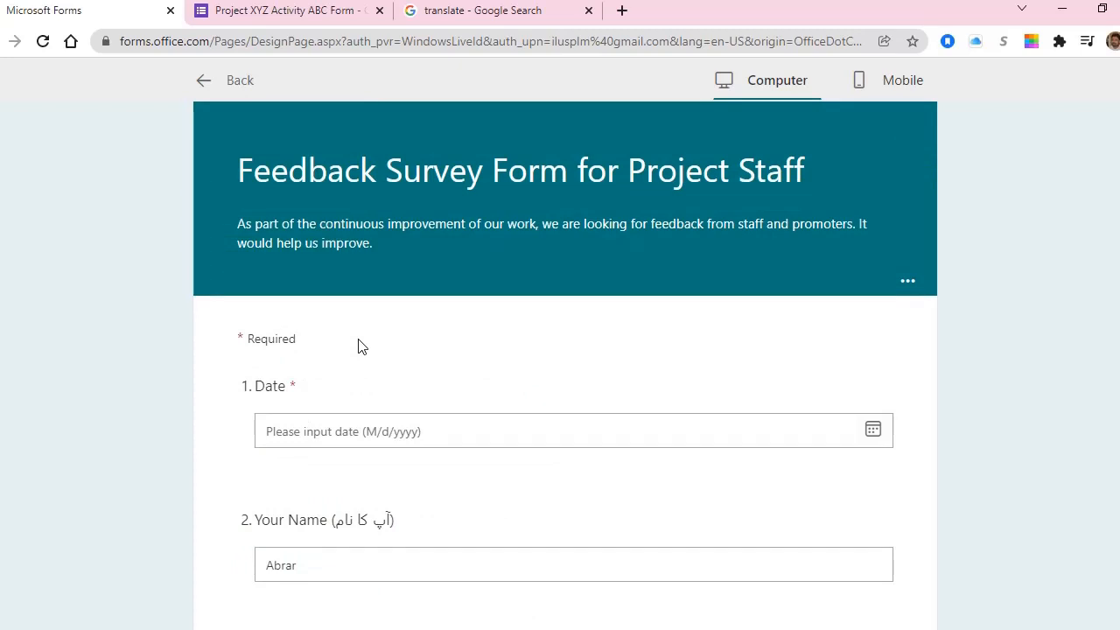
{"action": "left_click", "coordinate": [204, 80]}
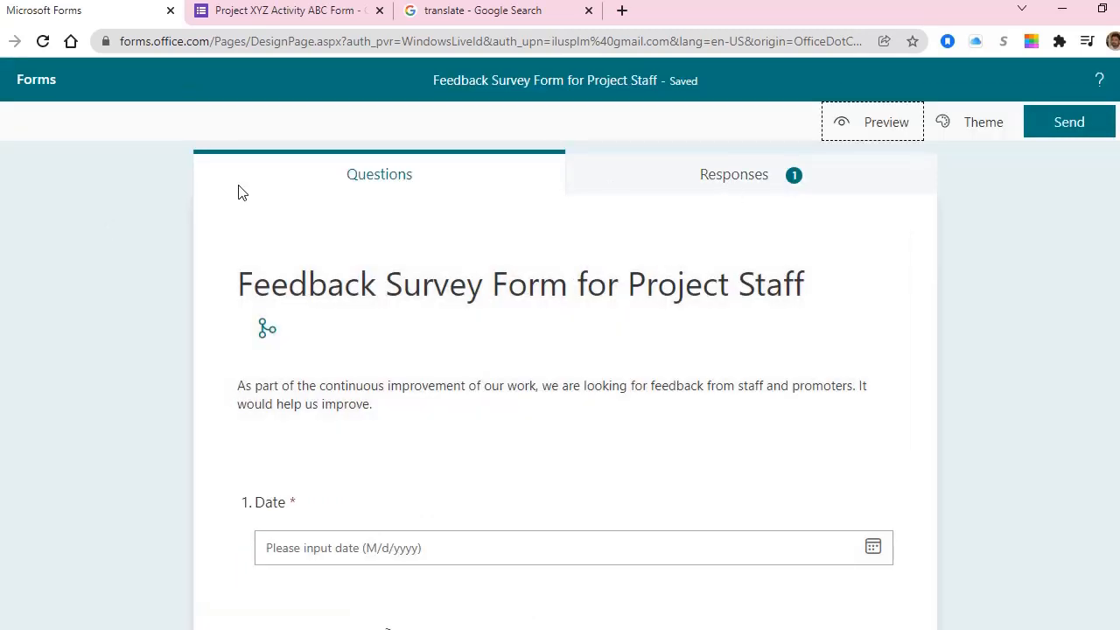
- Open the responses summary of the Feedback Survey Form for Project Staff and look over its results and Excel export option
{"action": "scroll", "coordinate": [400, 418], "scroll_direction": "down", "scroll_amount": 2}
{"action": "scroll", "coordinate": [795, 283], "scroll_direction": "up", "scroll_amount": 2}
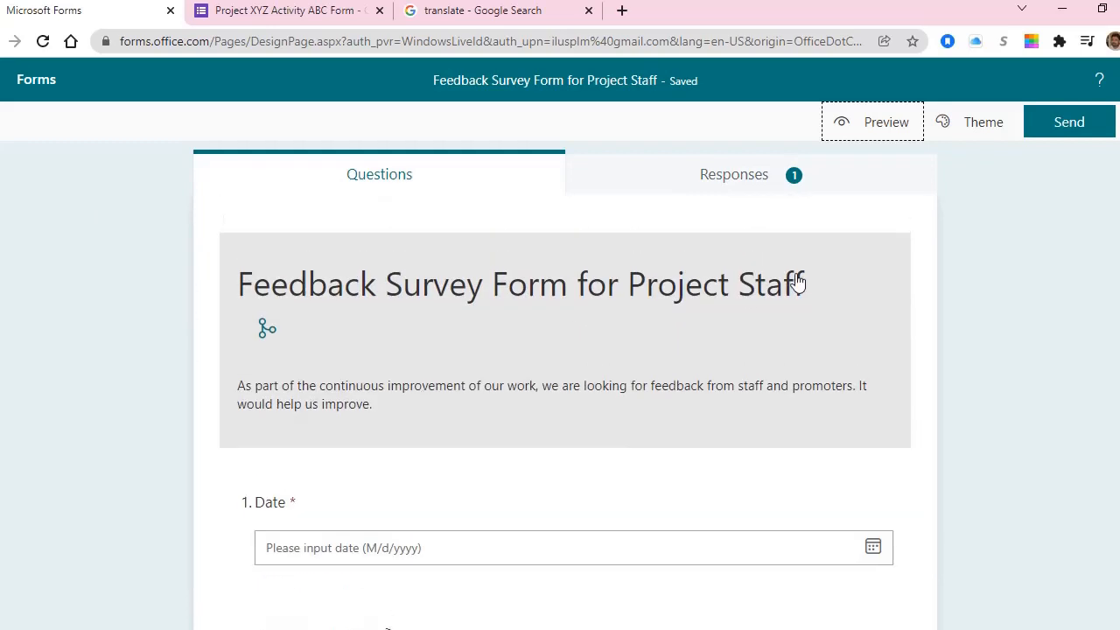
{"action": "left_click", "coordinate": [765, 183]}
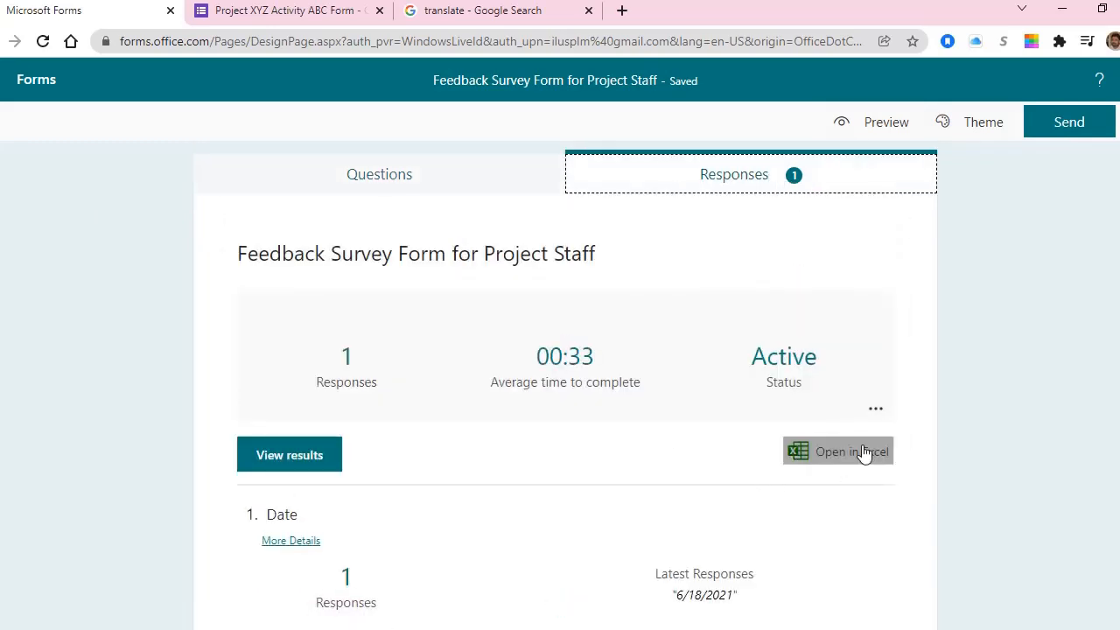
{"action": "scroll", "coordinate": [840, 437], "scroll_direction": "down", "scroll_amount": 1}
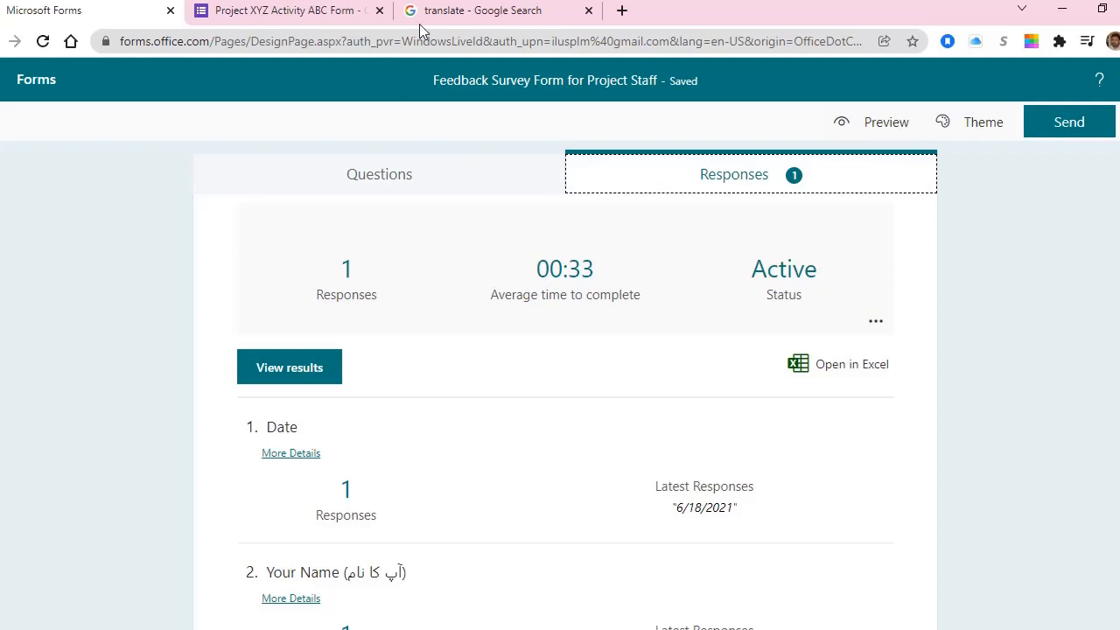
- Search the web for "MS Form" in a new browser tab and open the Microsoft Forms site at forms.office.com
{"action": "left_click", "coordinate": [622, 11]}
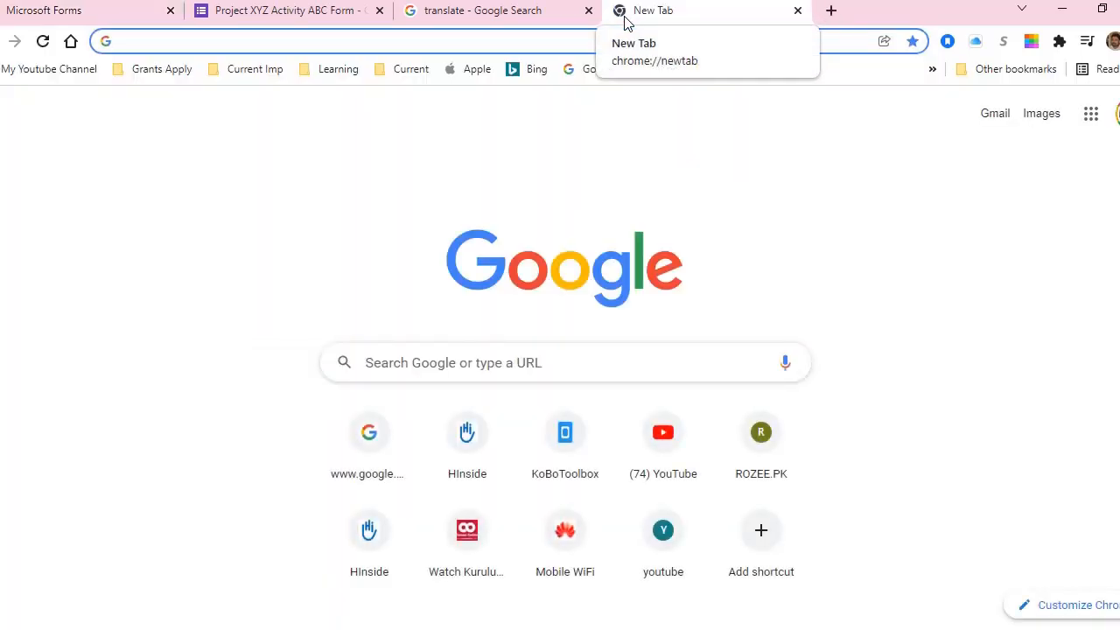
{"action": "type", "text": "MS "}
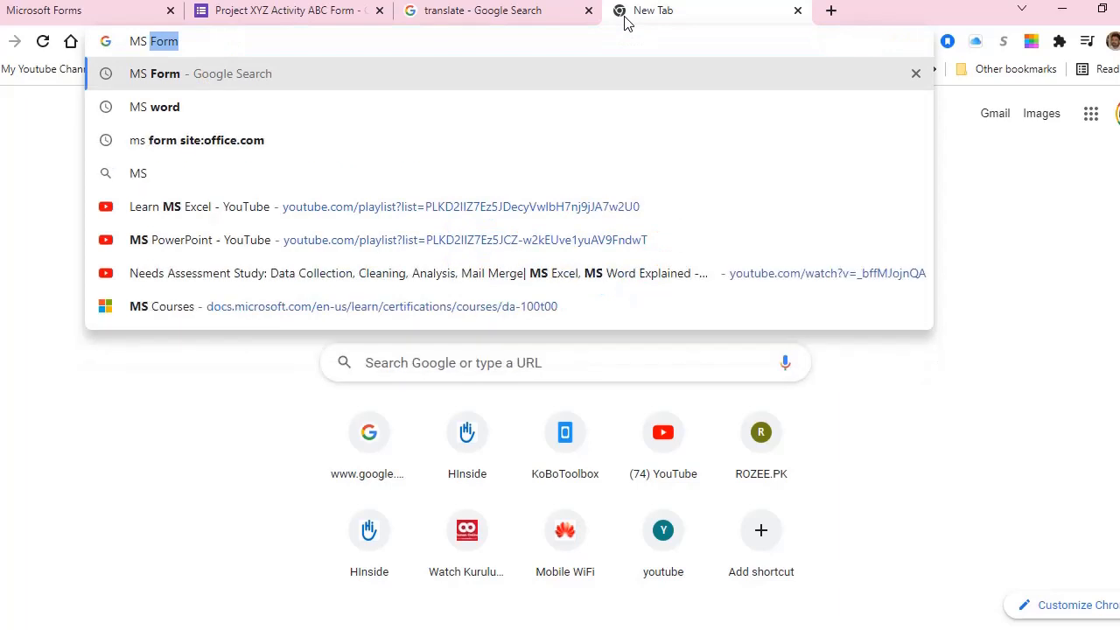
{"action": "type", "text": "Form"}
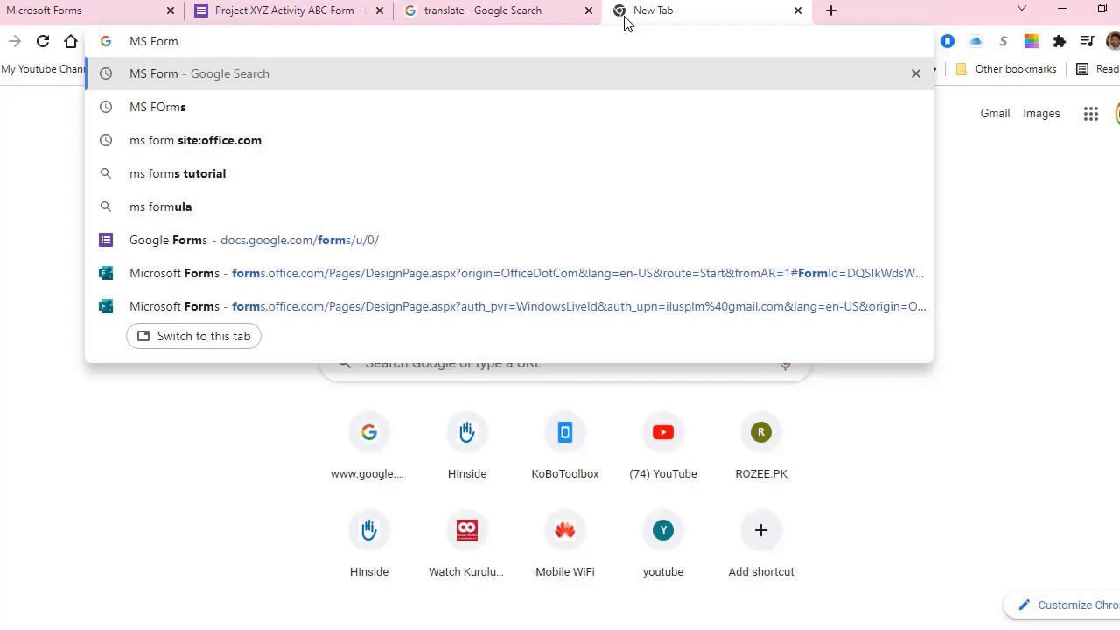
{"action": "key", "text": "Return"}
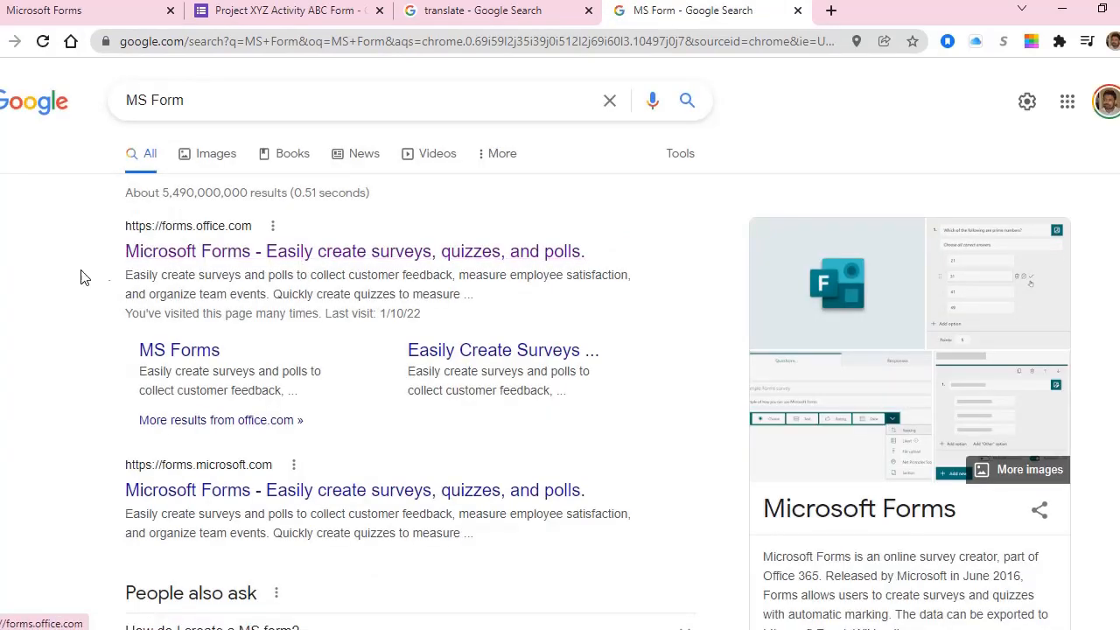
{"action": "left_click", "coordinate": [355, 258]}
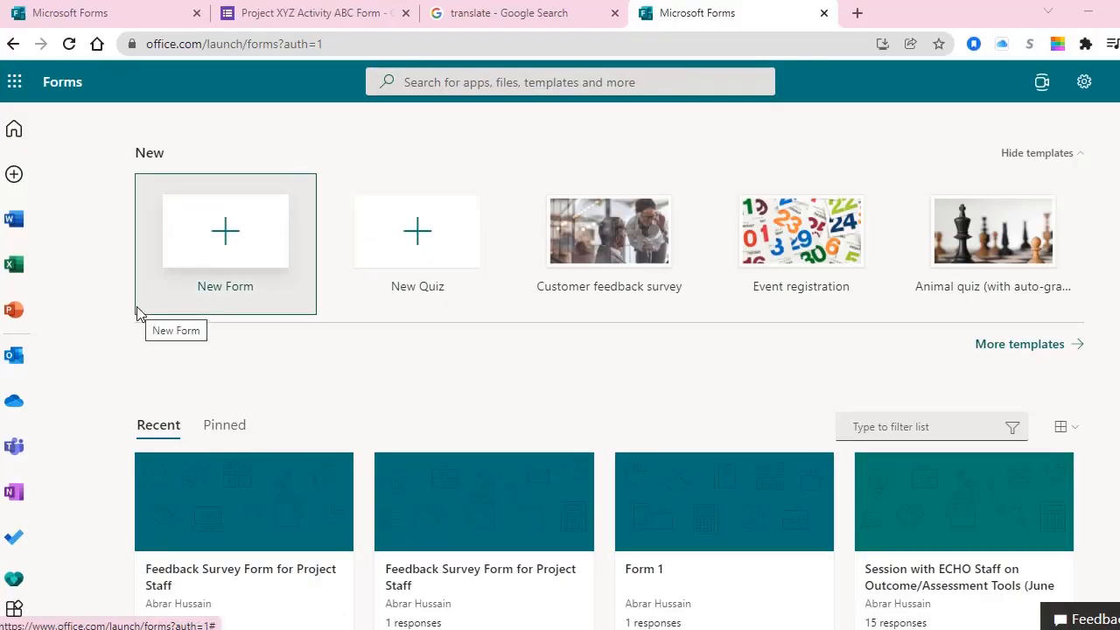
- Examine the Google apps list in a new browser tab and the Microsoft 365 apps offered alongside Forms
{"action": "left_click", "coordinate": [858, 12]}
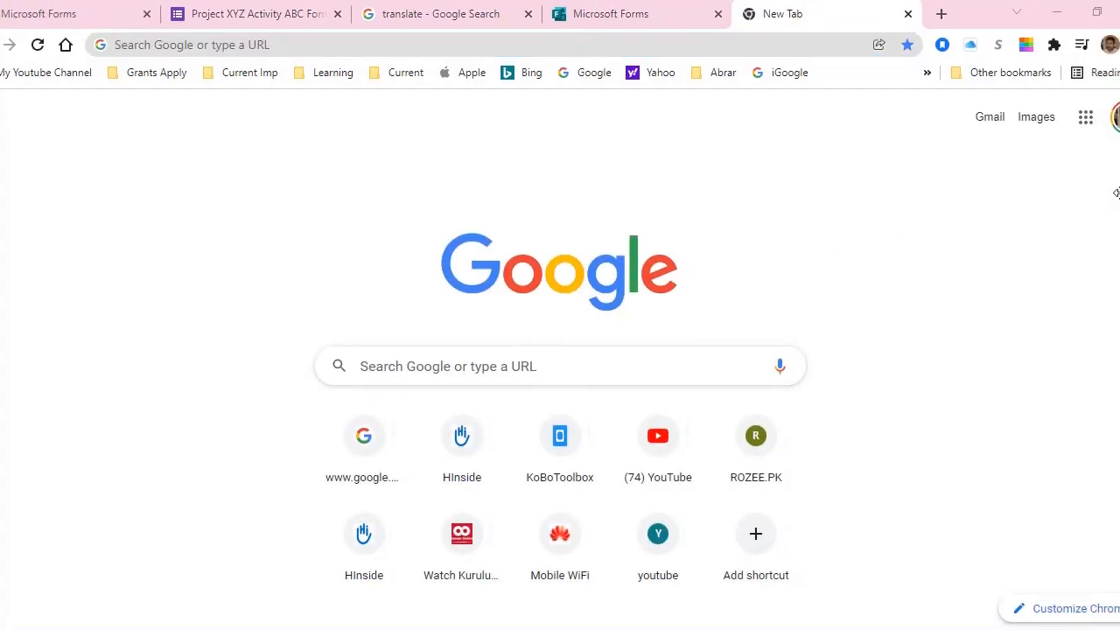
{"action": "left_click", "coordinate": [1087, 122]}
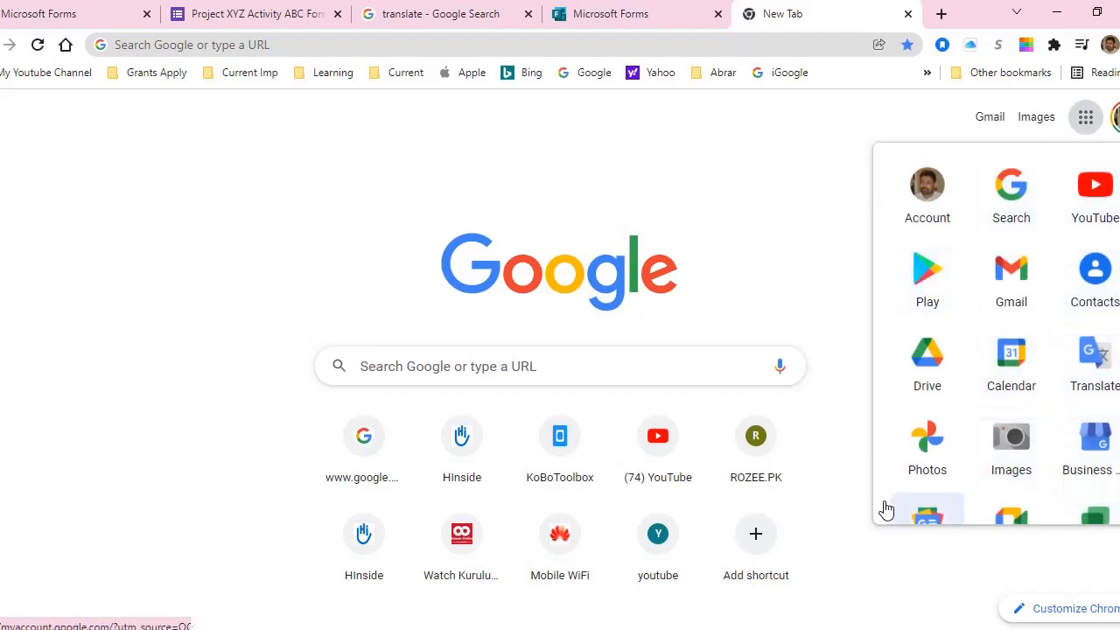
{"action": "left_click", "coordinate": [641, 24]}
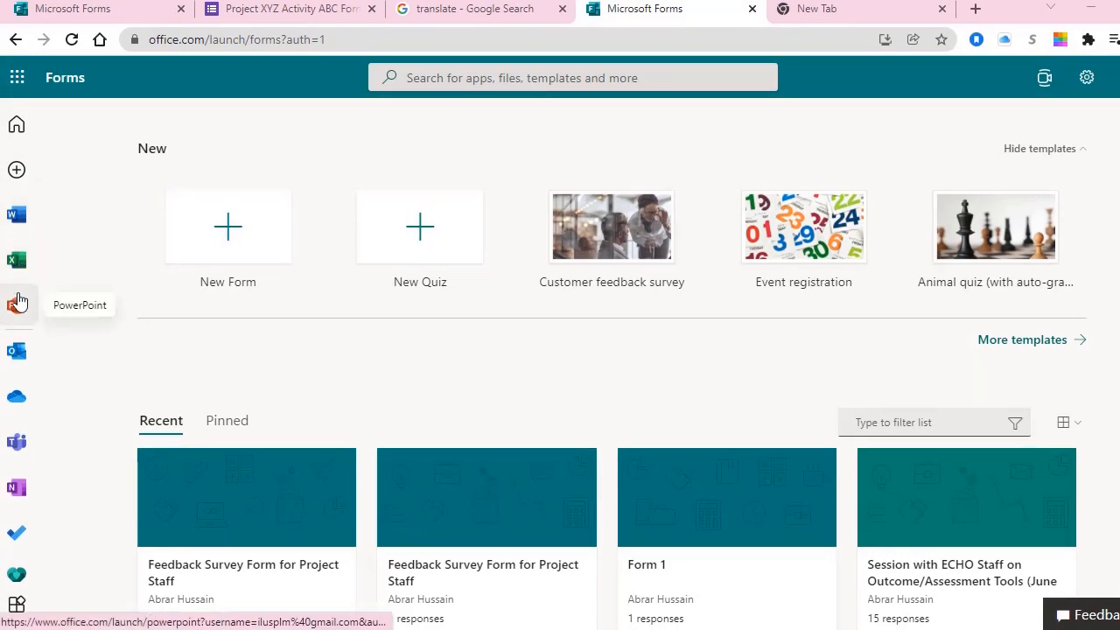
{"action": "scroll", "coordinate": [20, 375], "scroll_direction": "down", "scroll_amount": 2}
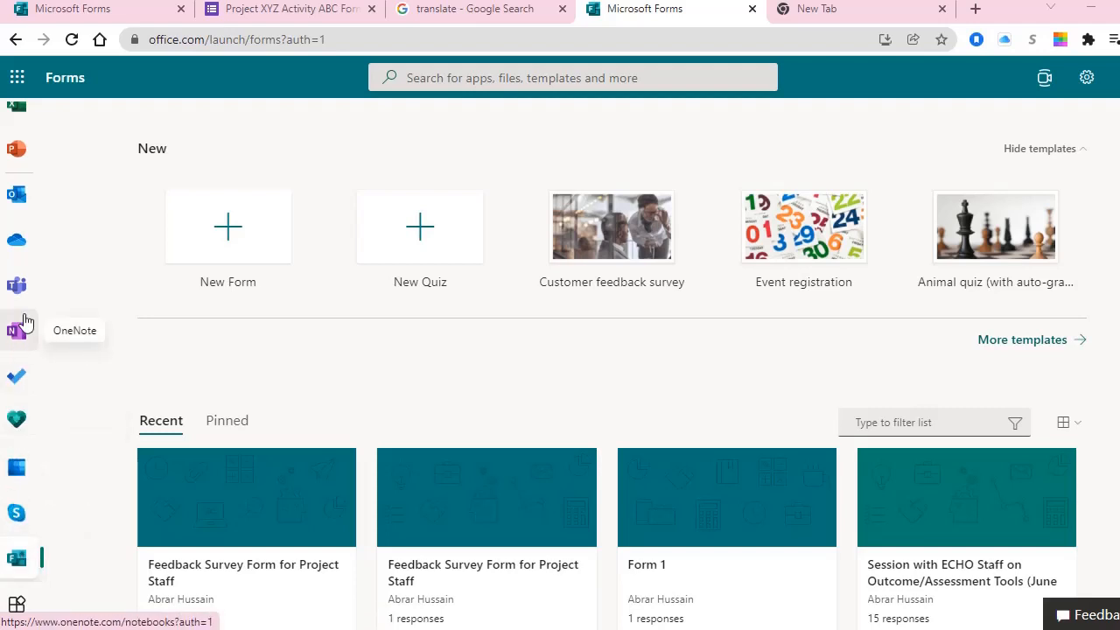
{"action": "scroll", "coordinate": [24, 322], "scroll_direction": "up", "scroll_amount": 3}
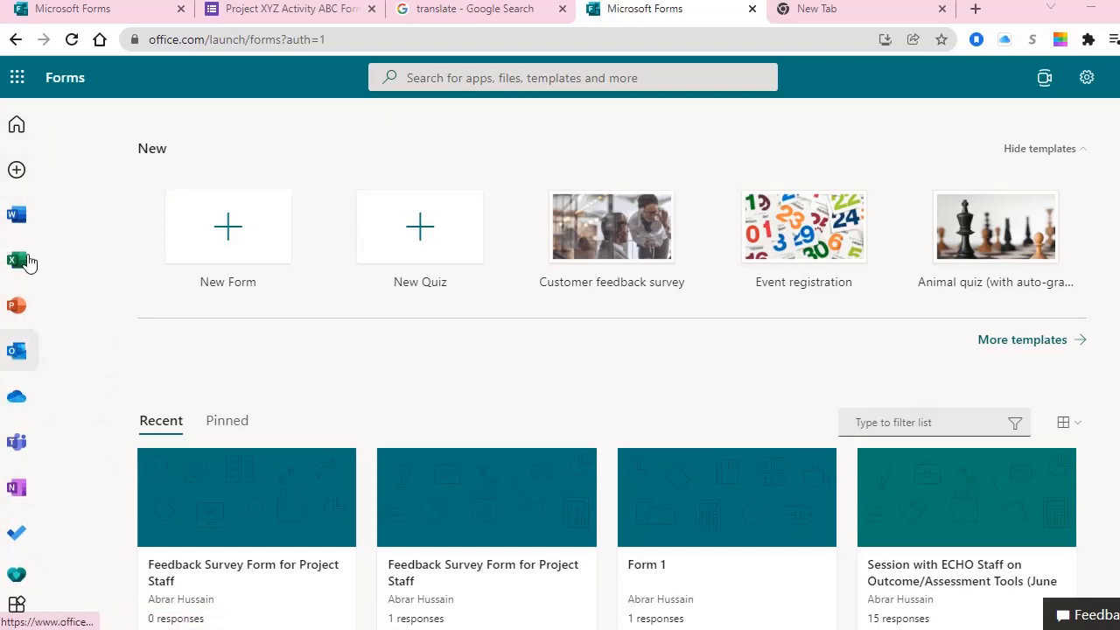
{"action": "left_click", "coordinate": [19, 79]}
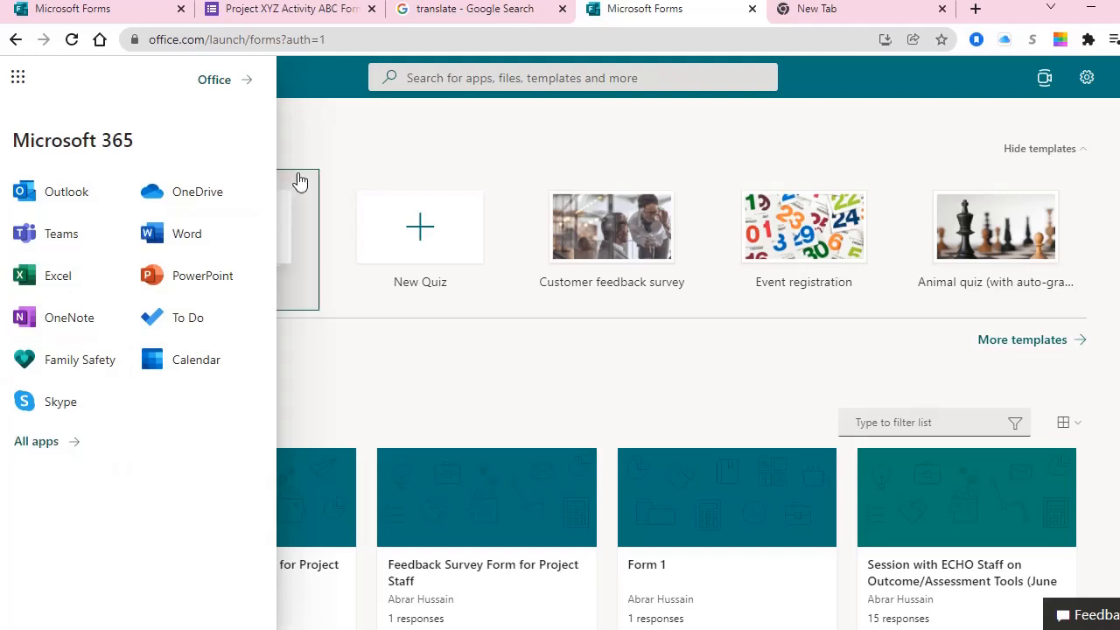
{"action": "left_click", "coordinate": [332, 91]}
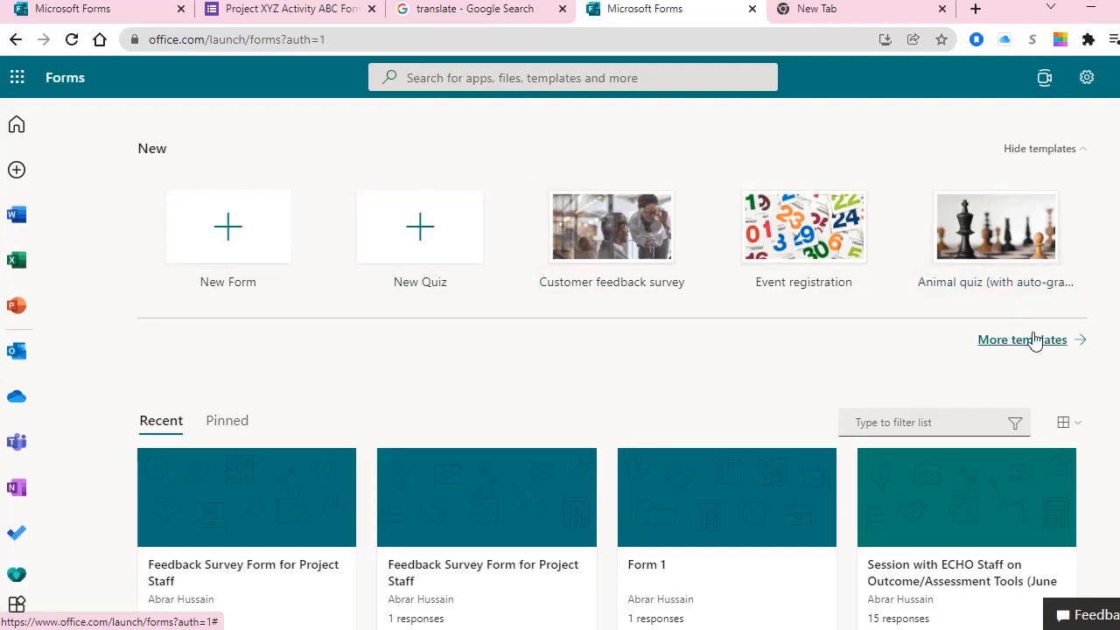
- Look over the templates and recent forms on the Forms home page and create a new blank form
{"action": "scroll", "coordinate": [260, 369], "scroll_direction": "down", "scroll_amount": 2}
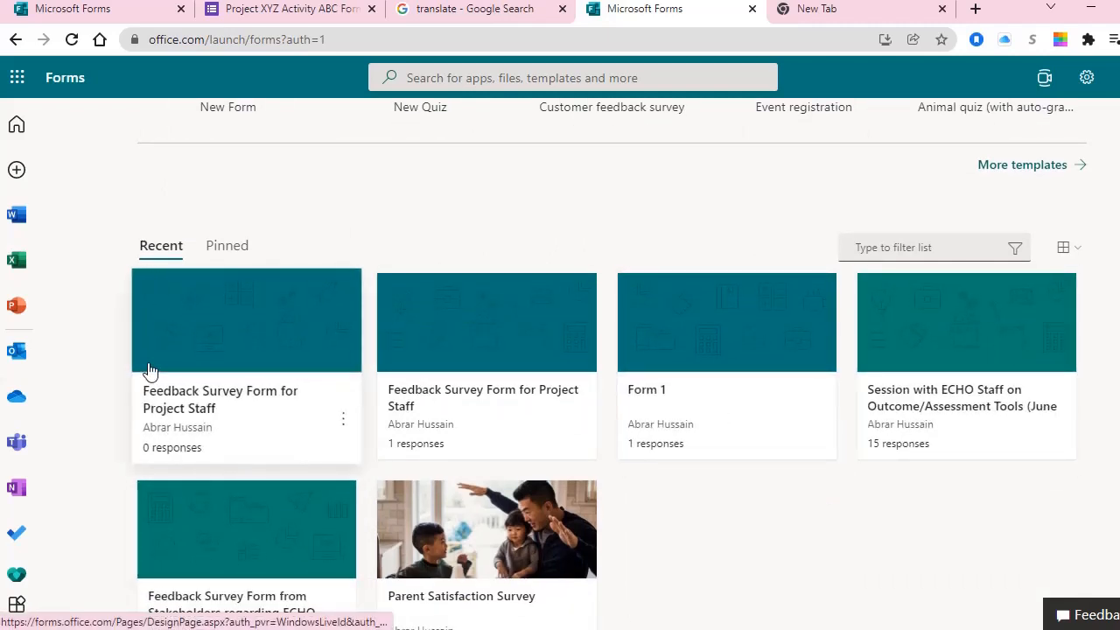
{"action": "scroll", "coordinate": [149, 370], "scroll_direction": "up", "scroll_amount": 2}
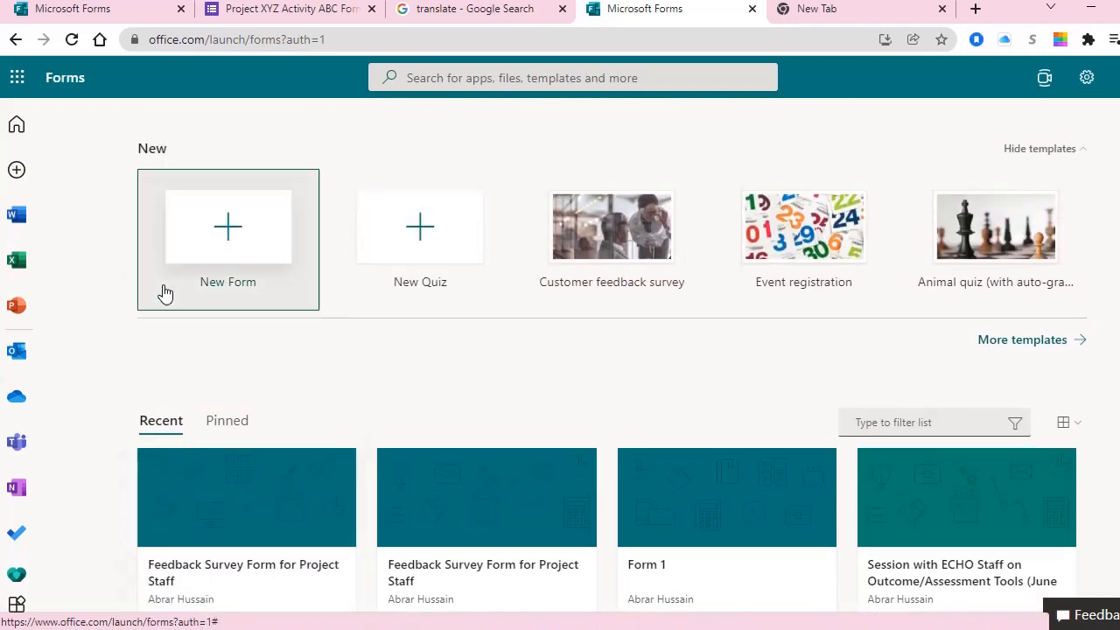
{"action": "left_click", "coordinate": [246, 238]}
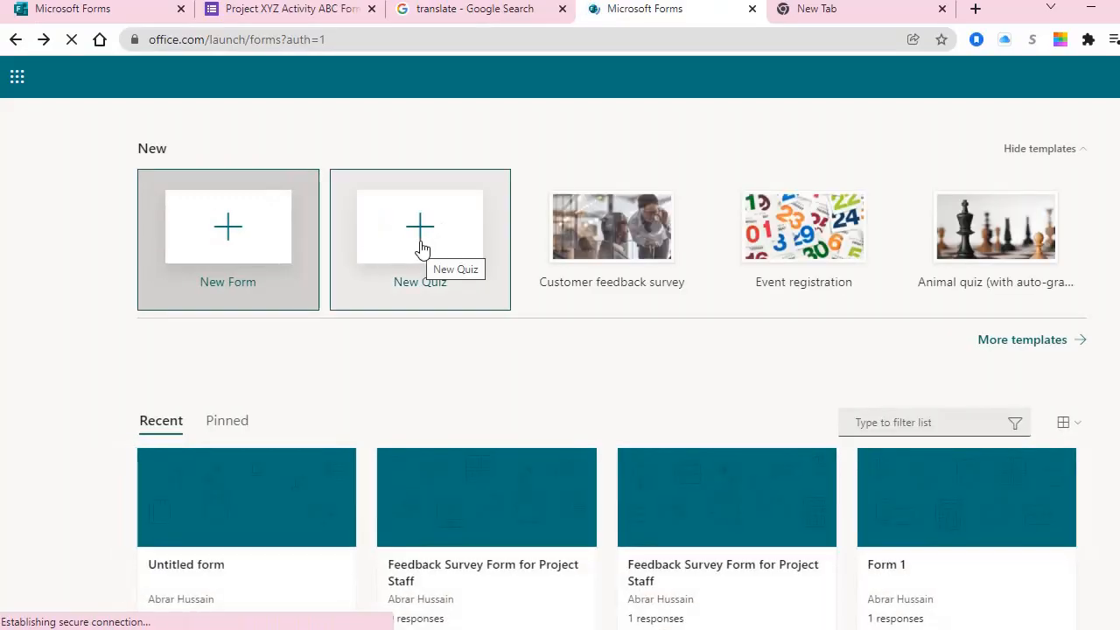
{"action": "left_click", "coordinate": [235, 256]}
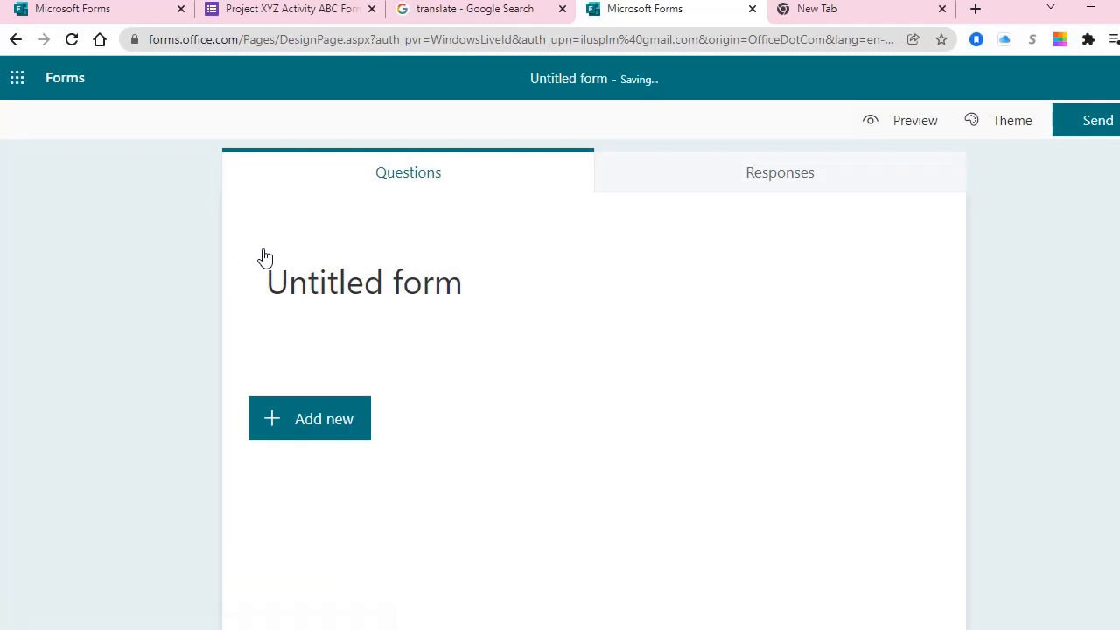
- Copy the title "Feedback Survey Form for Project Staff" from the existing survey and use it as the new form's title
{"action": "left_click", "coordinate": [397, 285]}
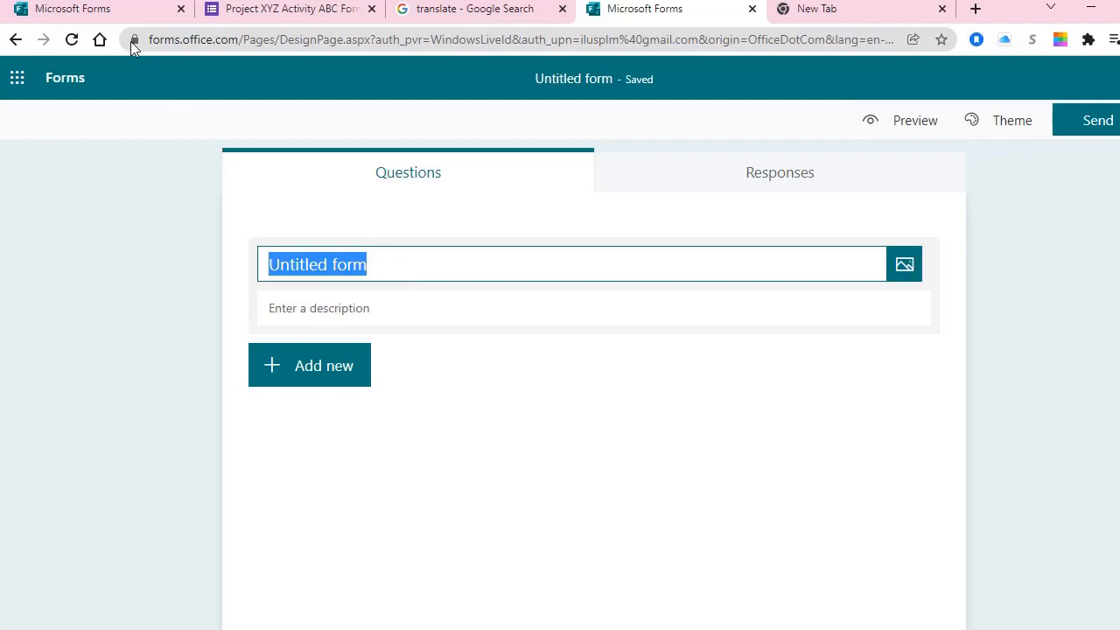
{"action": "left_click", "coordinate": [95, 16]}
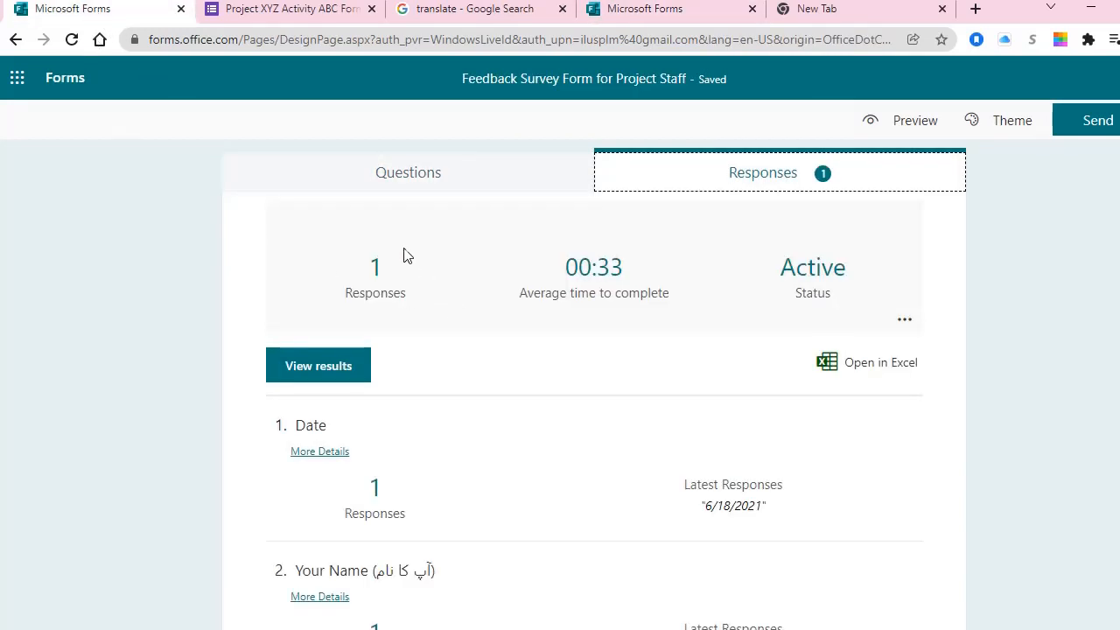
{"action": "left_click", "coordinate": [361, 179]}
{"action": "left_click", "coordinate": [335, 294]}
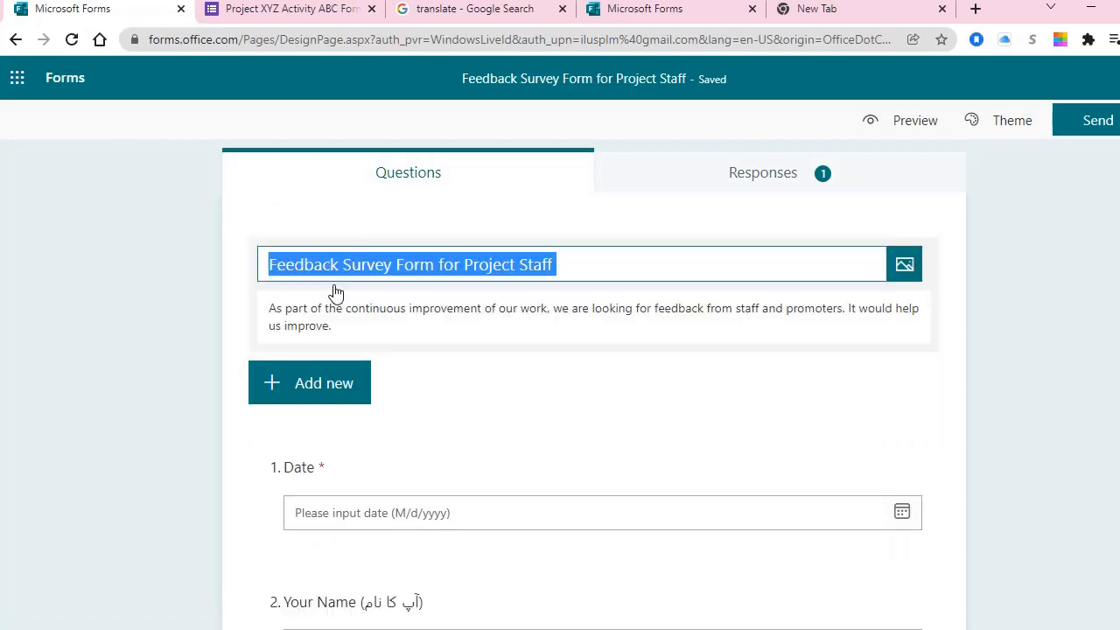
{"action": "left_click_drag", "start_coordinate": [563, 265], "coordinate": [86, 265]}
{"action": "key", "text": "ctrl+c"}
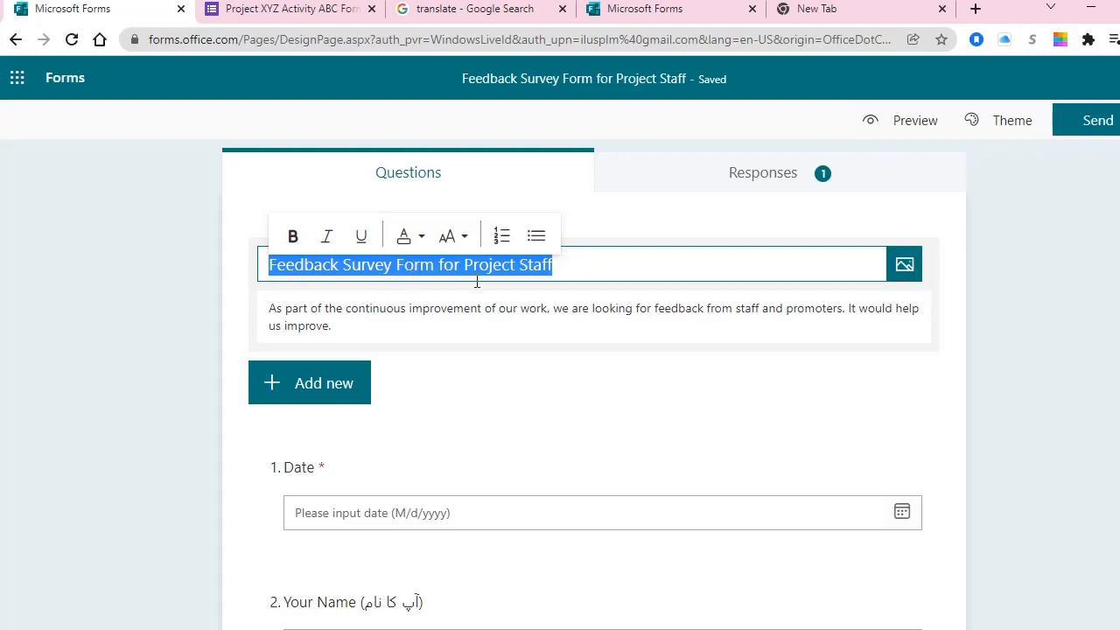
{"action": "left_click", "coordinate": [621, 9]}
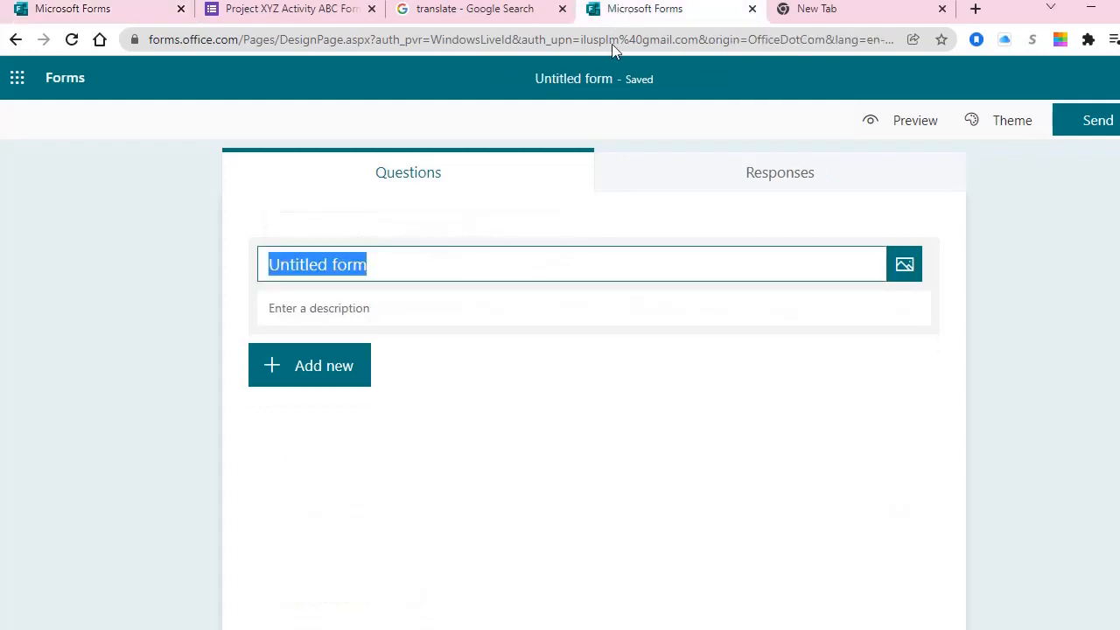
{"action": "key", "text": "ctrl+v"}
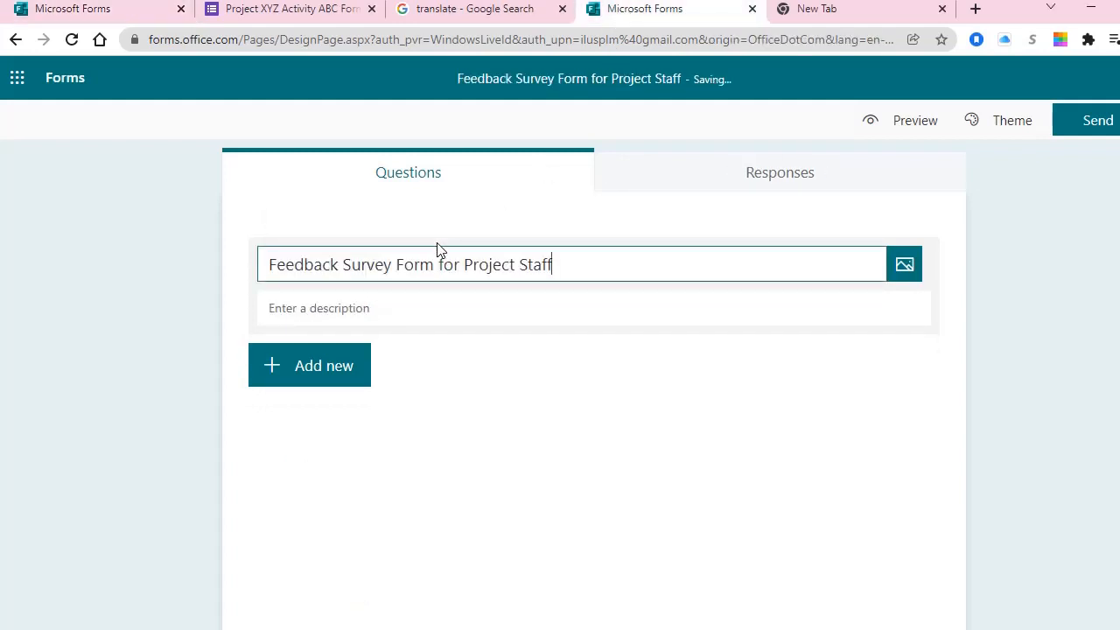
{"action": "left_click", "coordinate": [334, 308]}
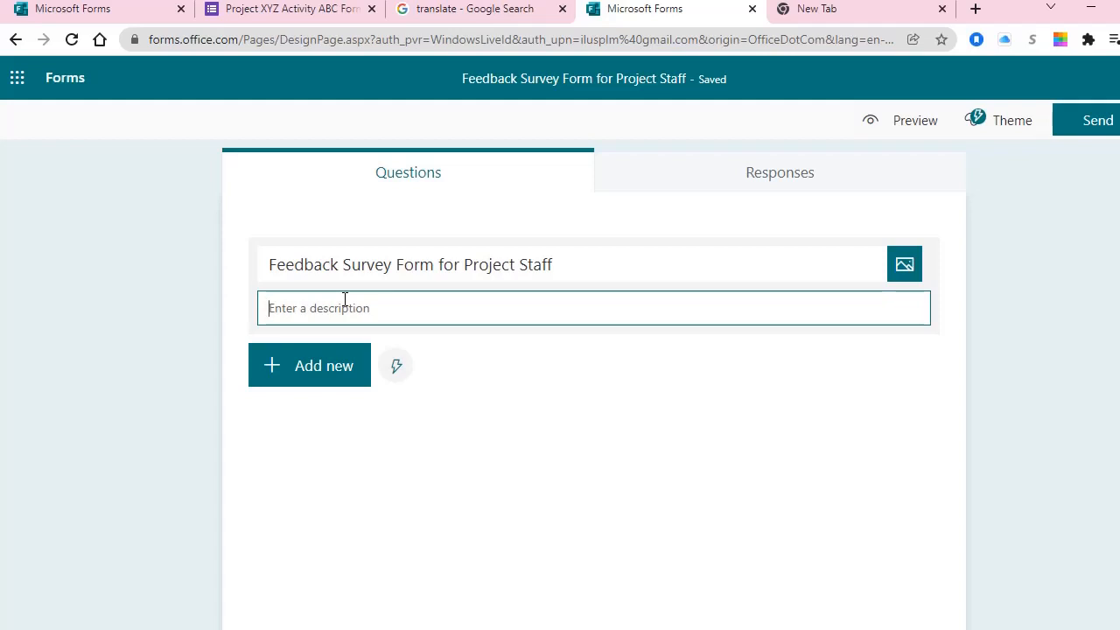
- Upload the Relaxing Music picture from the computer as the form's title image and remove it again
{"action": "left_click", "coordinate": [904, 266]}
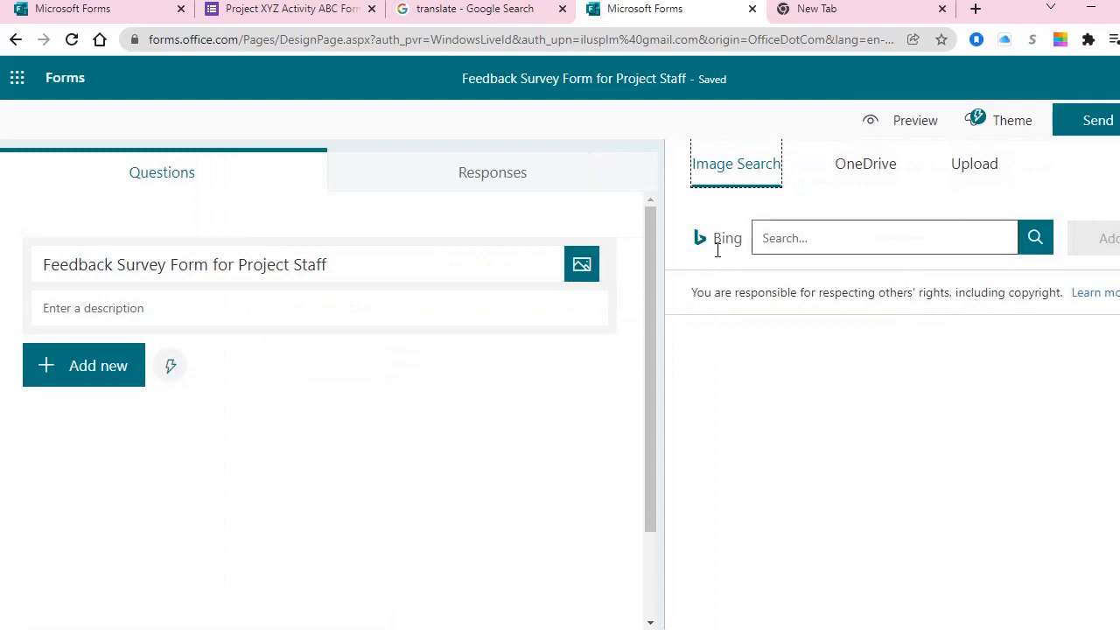
{"action": "left_click", "coordinate": [845, 241]}
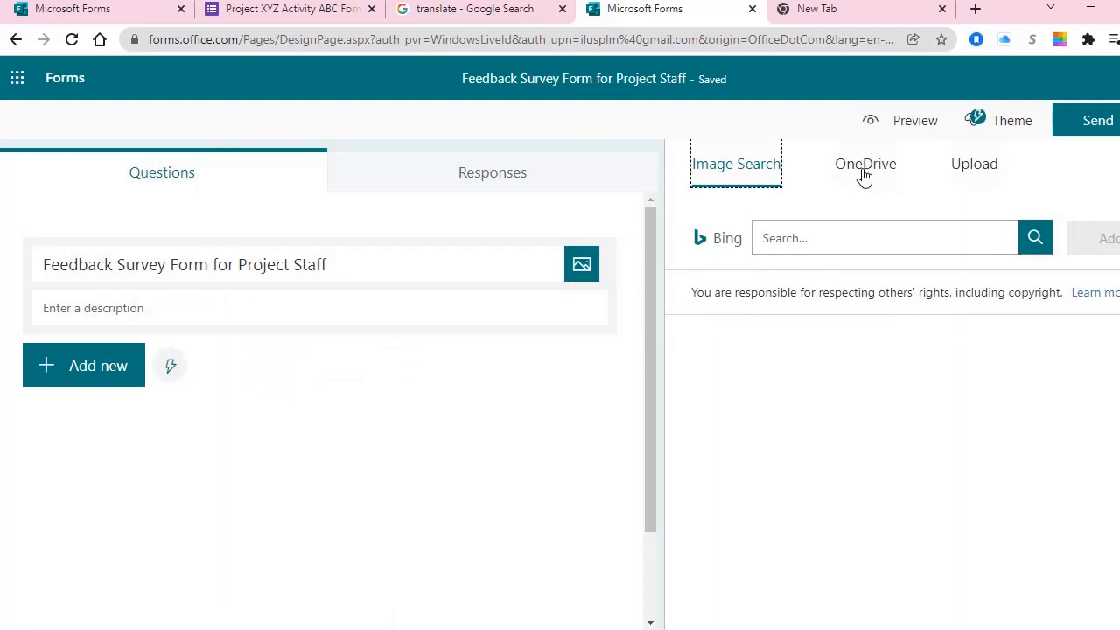
{"action": "left_click", "coordinate": [977, 174]}
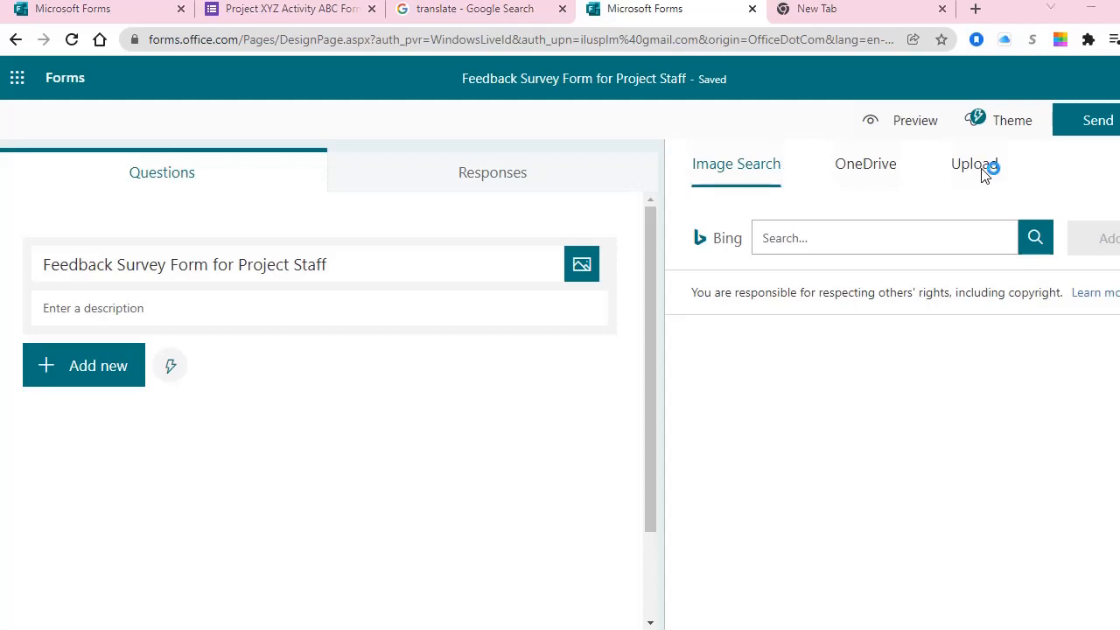
{"action": "double_click", "coordinate": [239, 346]}
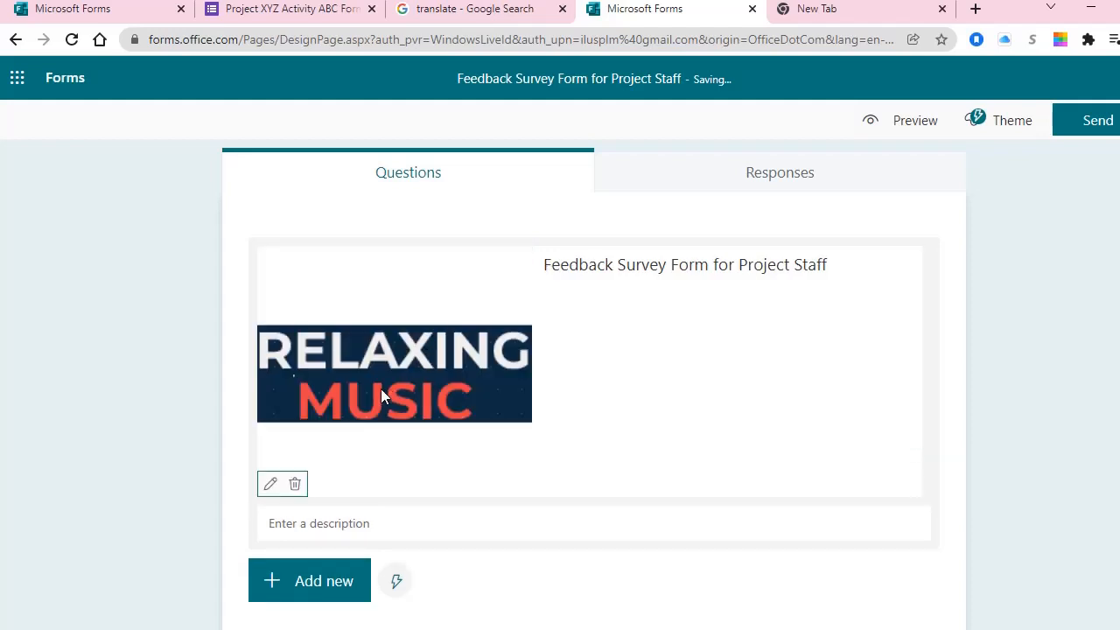
{"action": "left_click", "coordinate": [296, 486]}
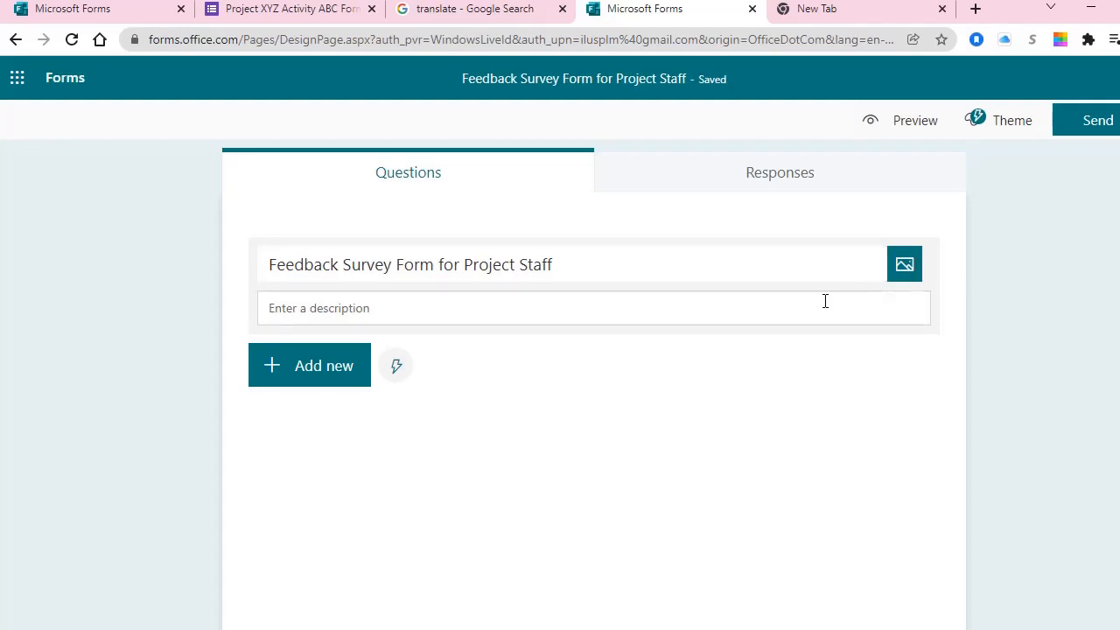
- Examine the suggested questions and the question types available for a new question, including the additional types
{"action": "left_click", "coordinate": [313, 371]}
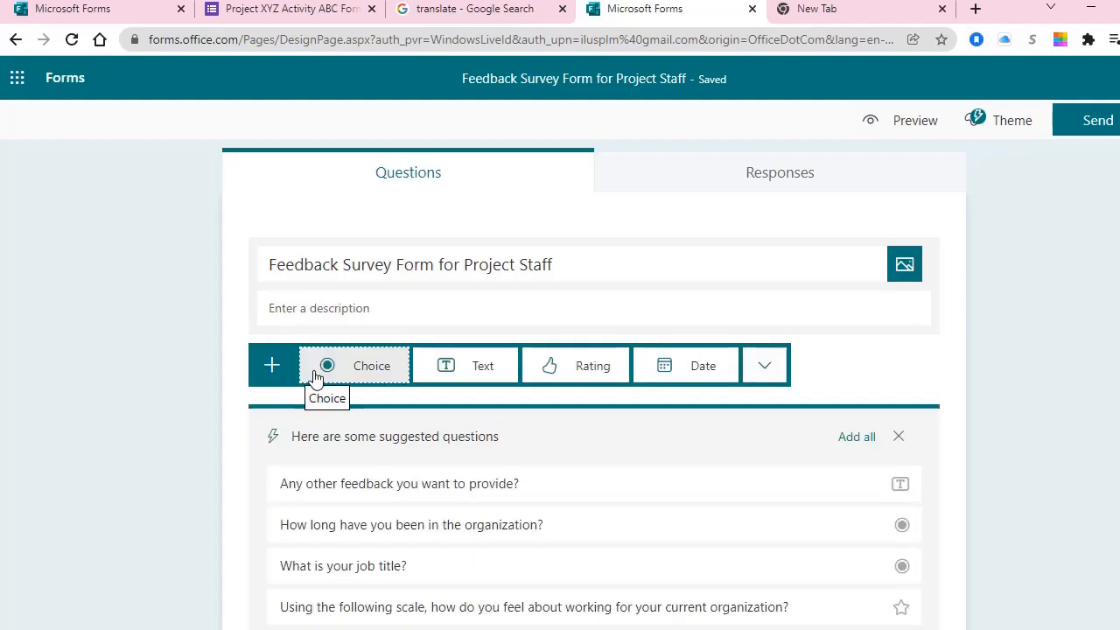
{"action": "scroll", "coordinate": [190, 457], "scroll_direction": "down", "scroll_amount": 1}
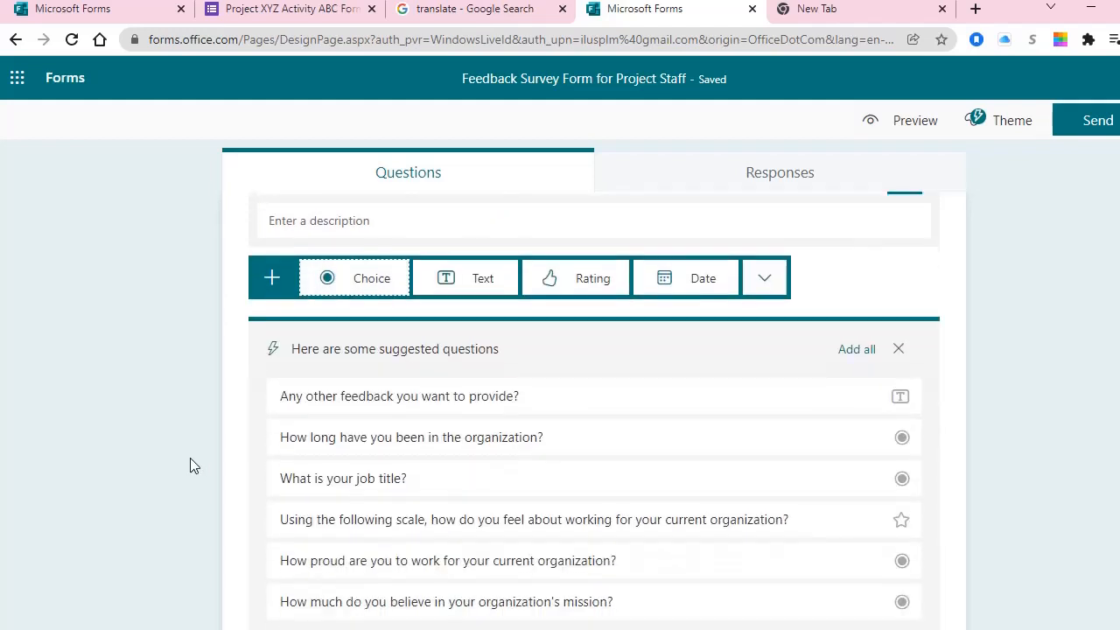
{"action": "scroll", "coordinate": [450, 250], "scroll_direction": "up", "scroll_amount": 1}
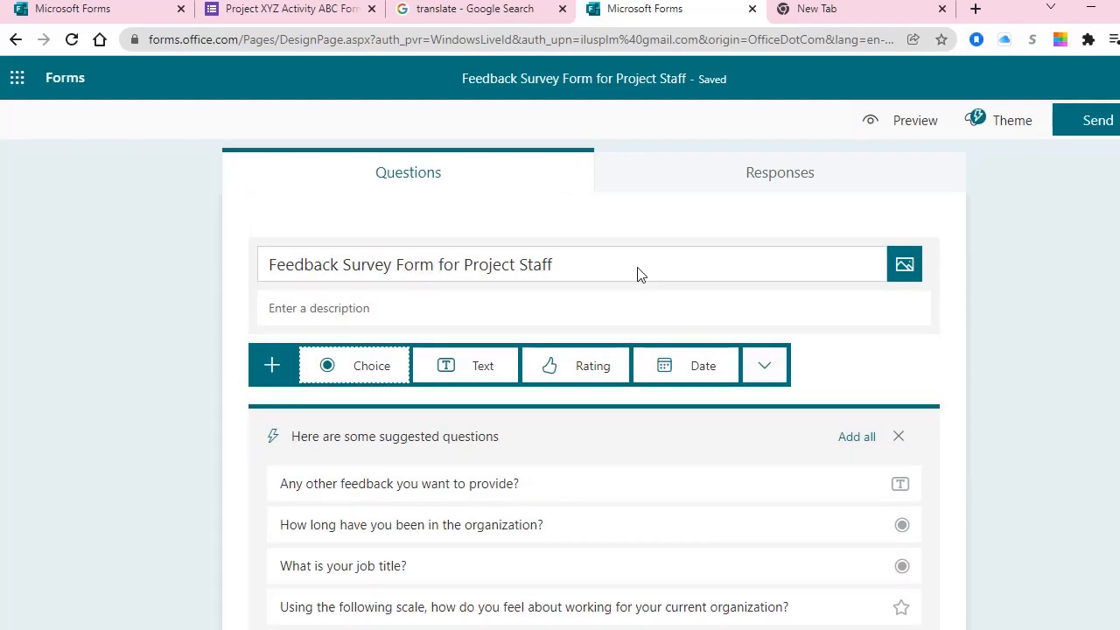
{"action": "scroll", "coordinate": [128, 444], "scroll_direction": "down", "scroll_amount": 1}
{"action": "scroll", "coordinate": [127, 445], "scroll_direction": "down", "scroll_amount": 1}
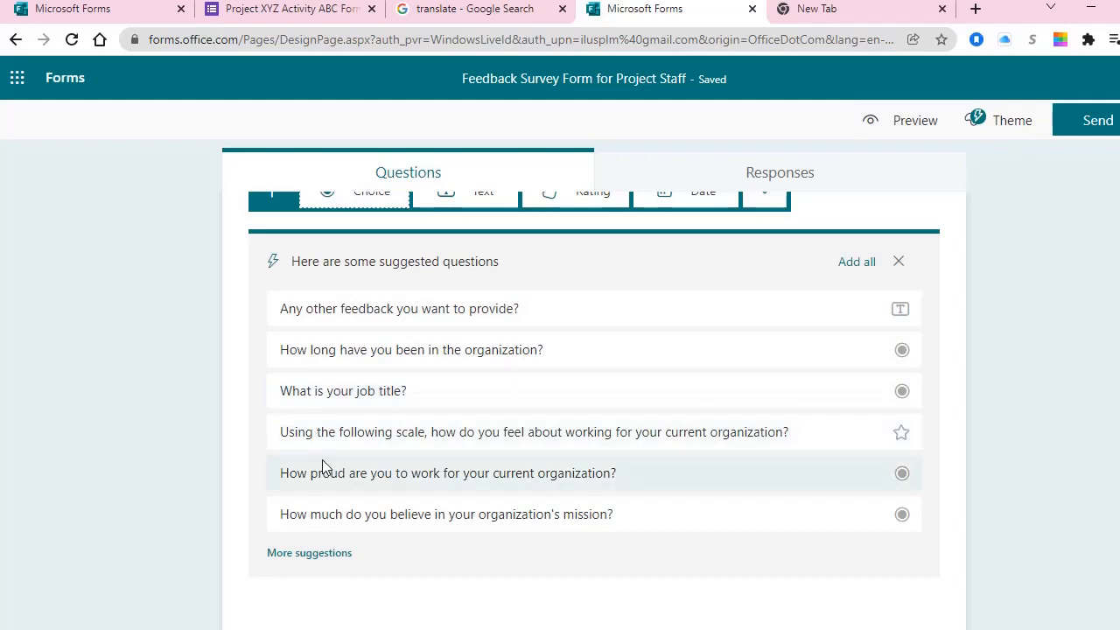
{"action": "scroll", "coordinate": [325, 465], "scroll_direction": "down", "scroll_amount": 1}
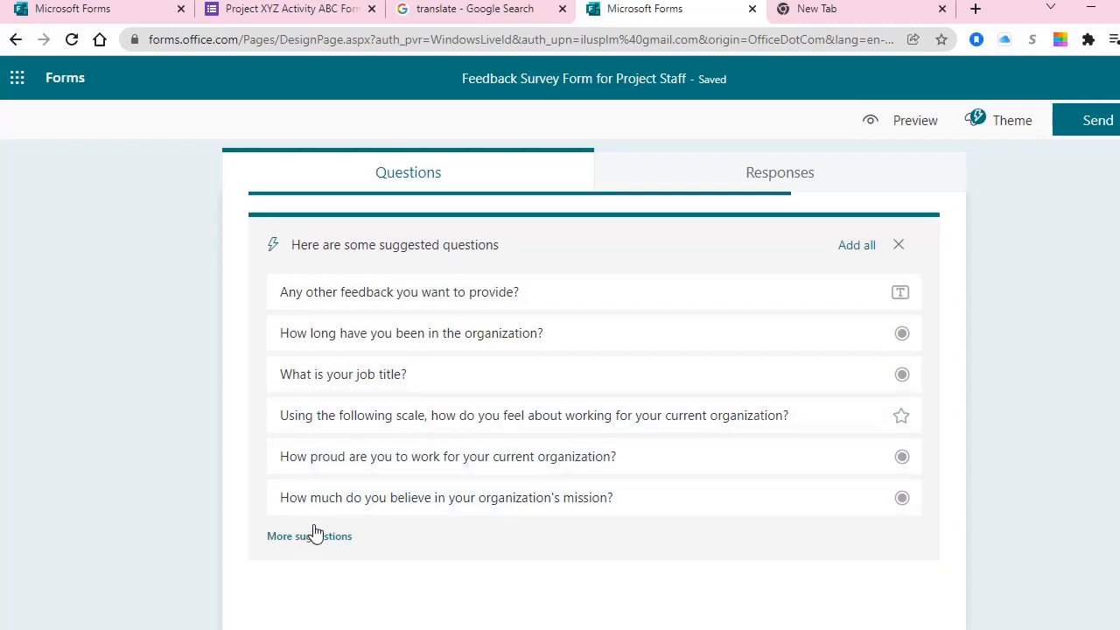
{"action": "scroll", "coordinate": [505, 438], "scroll_direction": "up", "scroll_amount": 3}
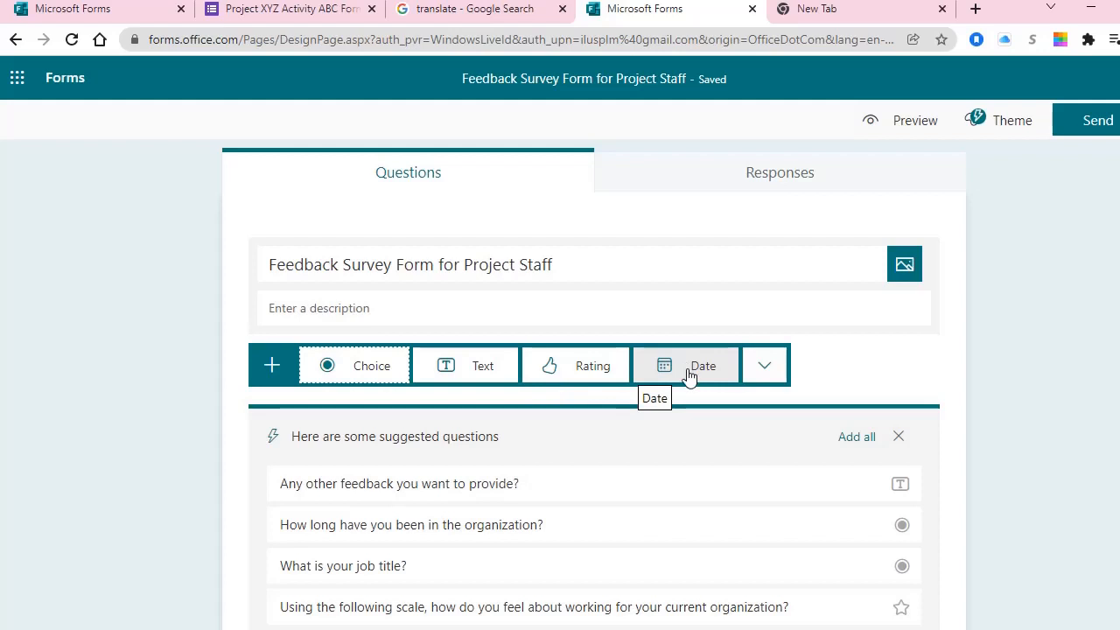
{"action": "left_click", "coordinate": [769, 371]}
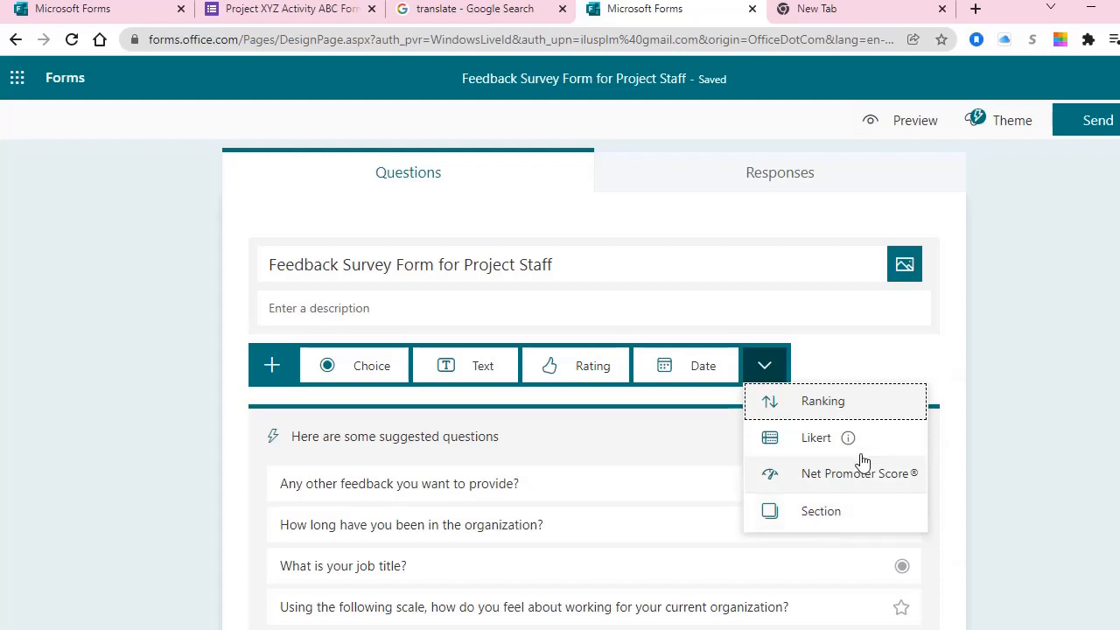
- Add a text question titled "Your Name" to the form
{"action": "left_click", "coordinate": [483, 370]}
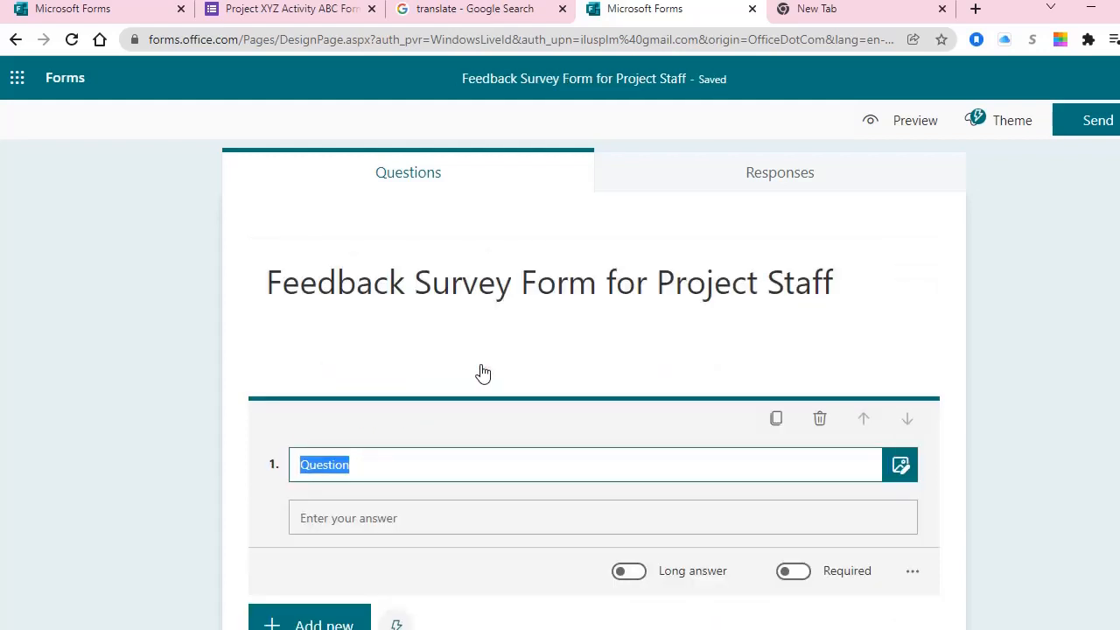
{"action": "type", "text": "Your "}
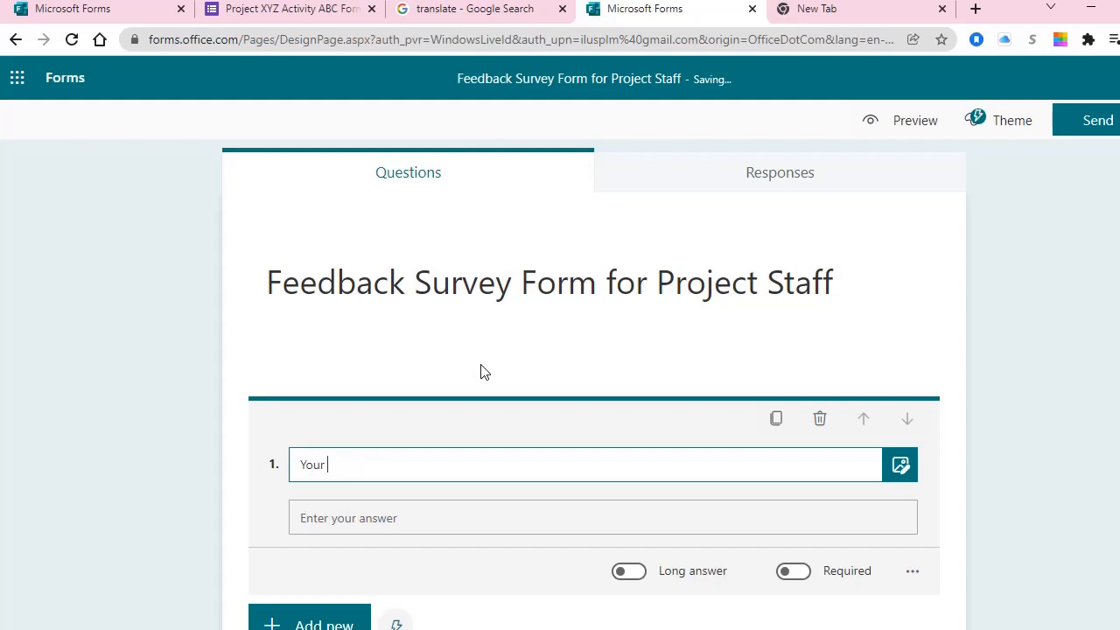
{"action": "type", "text": "Name"}
{"action": "scroll", "coordinate": [420, 429], "scroll_direction": "down", "scroll_amount": 1}
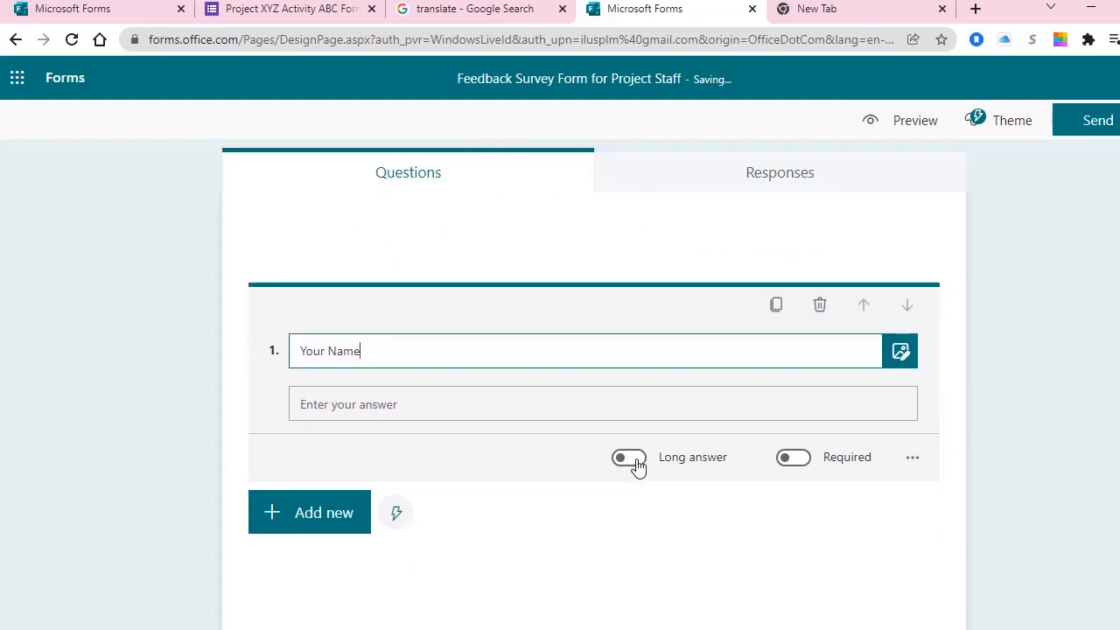
{"action": "scroll", "coordinate": [639, 468], "scroll_direction": "up", "scroll_amount": 1}
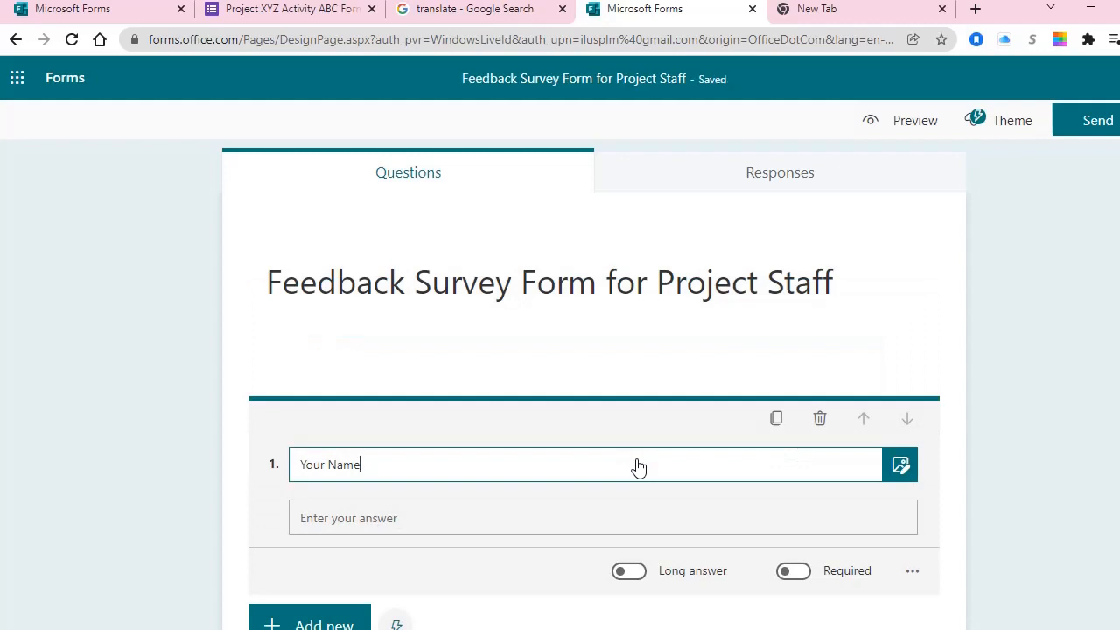
{"action": "scroll", "coordinate": [662, 530], "scroll_direction": "down", "scroll_amount": 1}
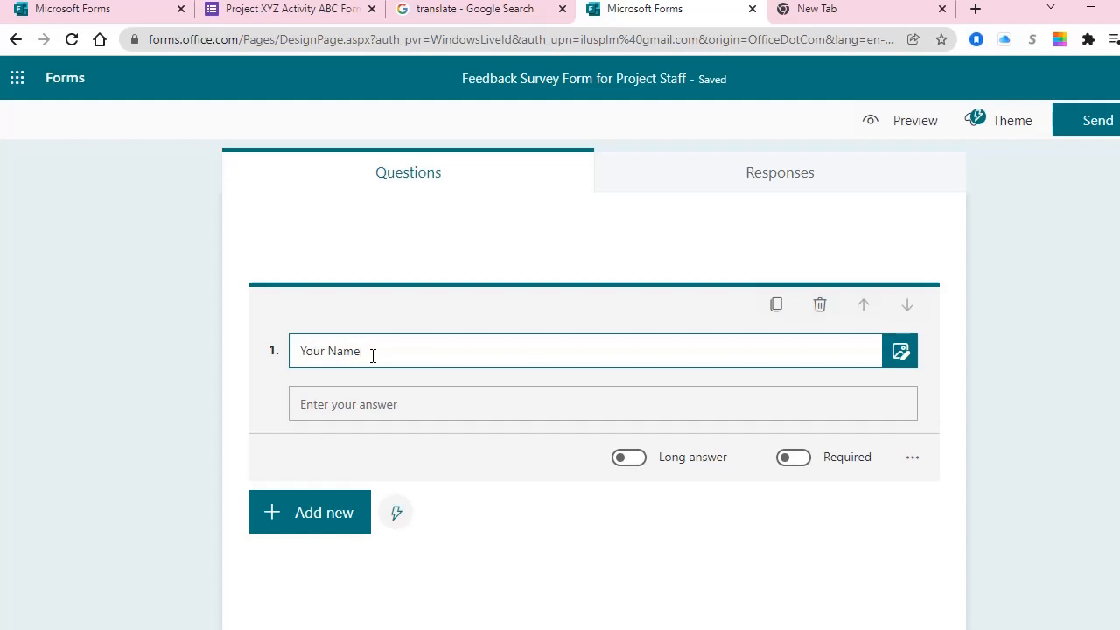
- Add a subtitle field to the "Your Name" question
{"action": "left_click", "coordinate": [913, 462]}
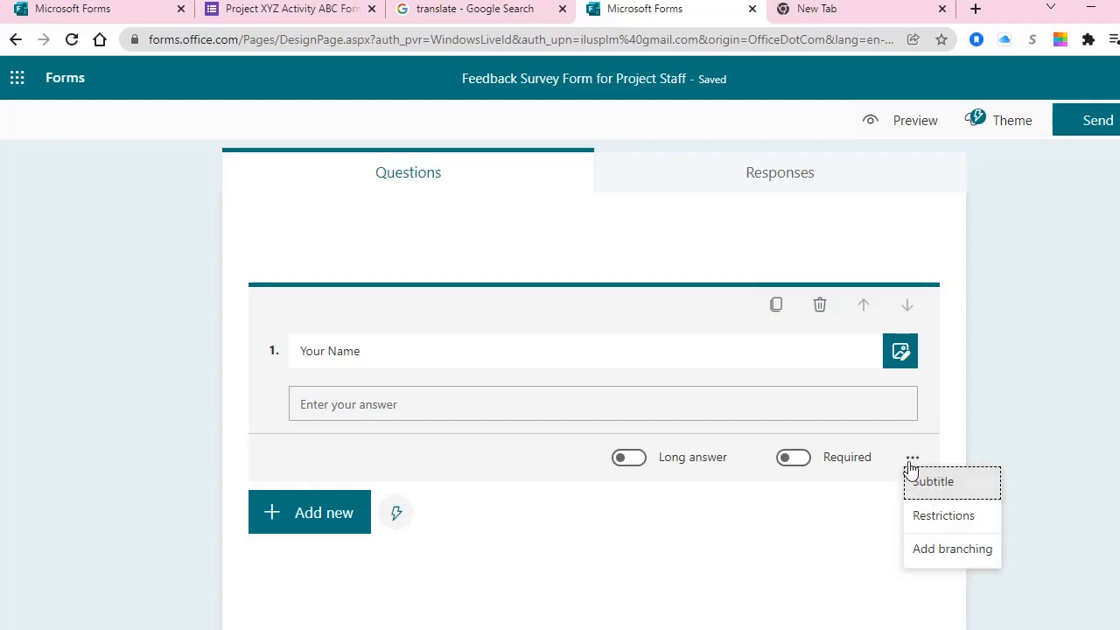
{"action": "left_click", "coordinate": [912, 462]}
{"action": "left_click", "coordinate": [911, 461]}
{"action": "left_click", "coordinate": [933, 483]}
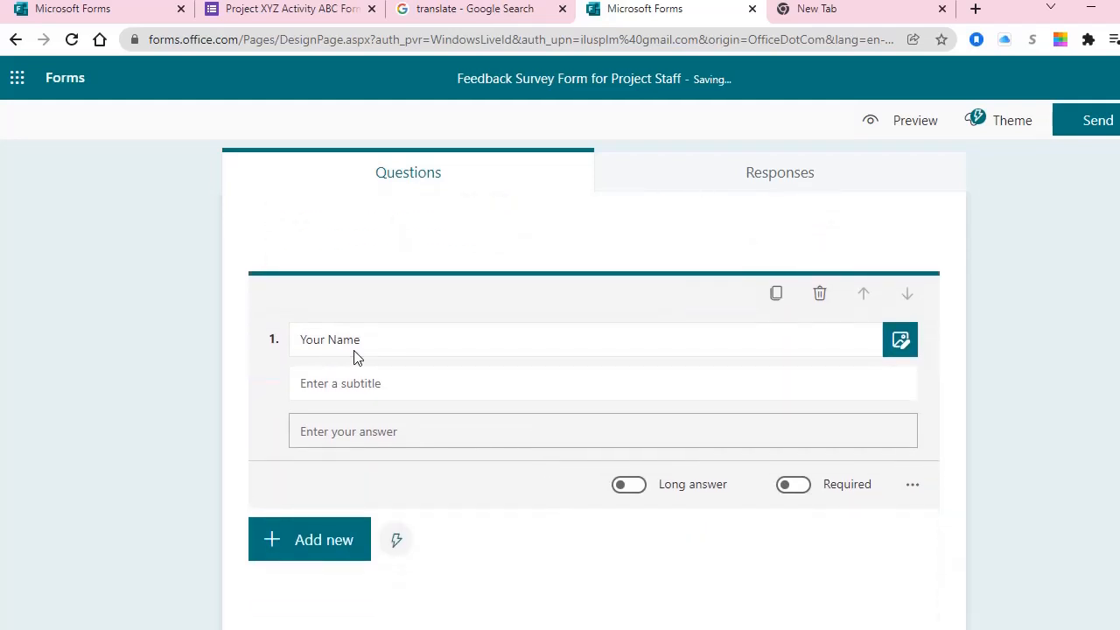
{"action": "triple_click", "coordinate": [356, 347]}
{"action": "left_click", "coordinate": [375, 380]}
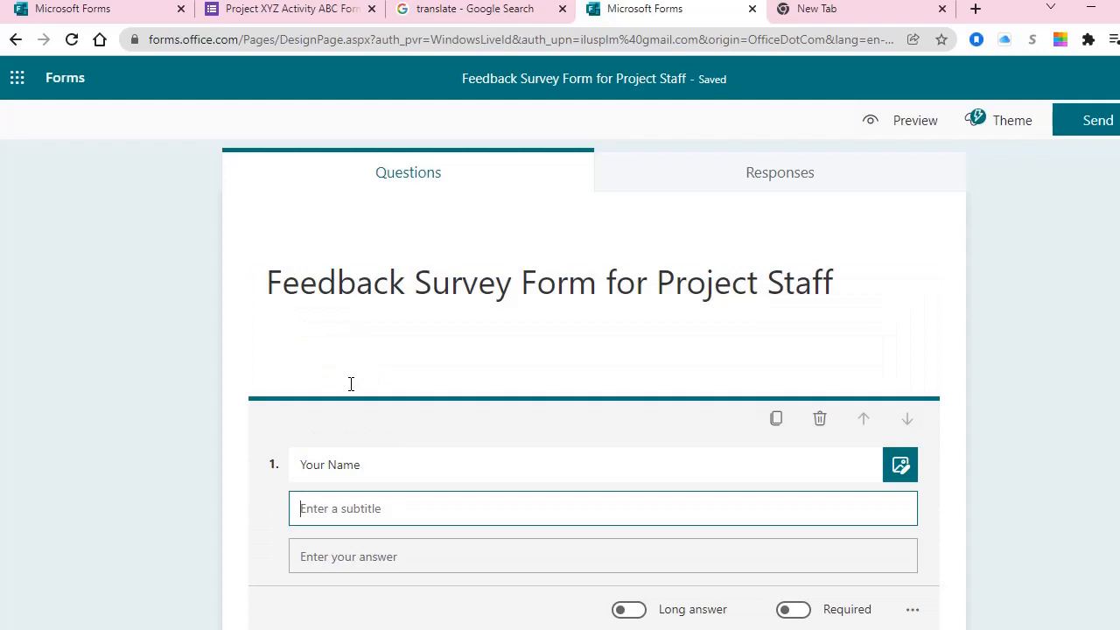
{"action": "scroll", "coordinate": [449, 464], "scroll_direction": "down", "scroll_amount": 2}
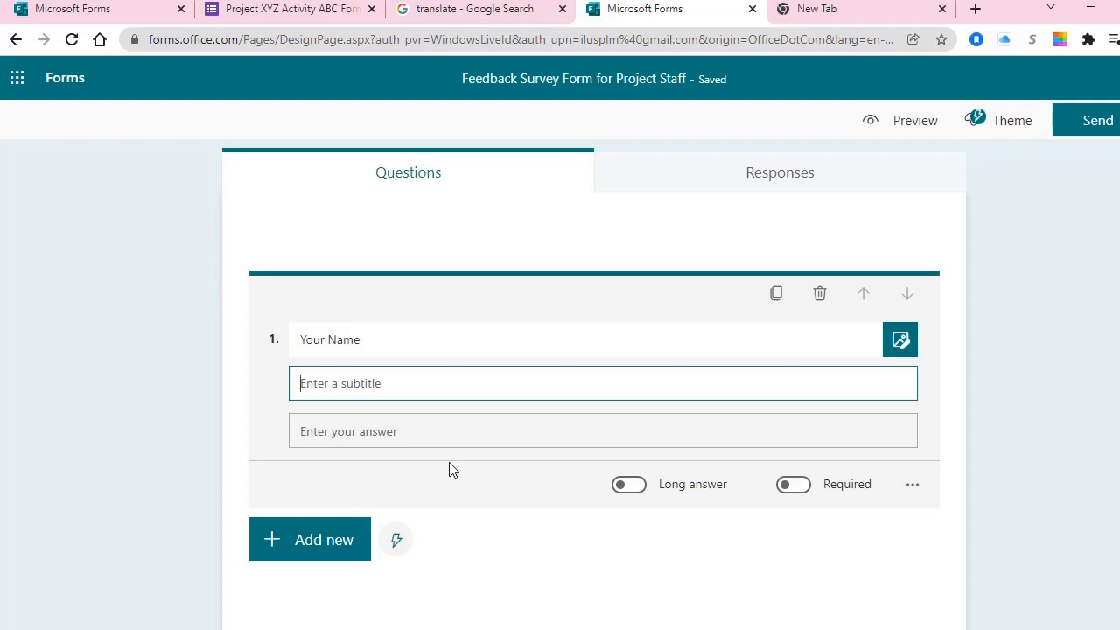
- Copy the question title "Your Name", search Google for "translate" in the spare browser tab and enter the title as the text to translate
{"action": "triple_click", "coordinate": [403, 339]}
{"action": "left_click", "coordinate": [390, 344]}
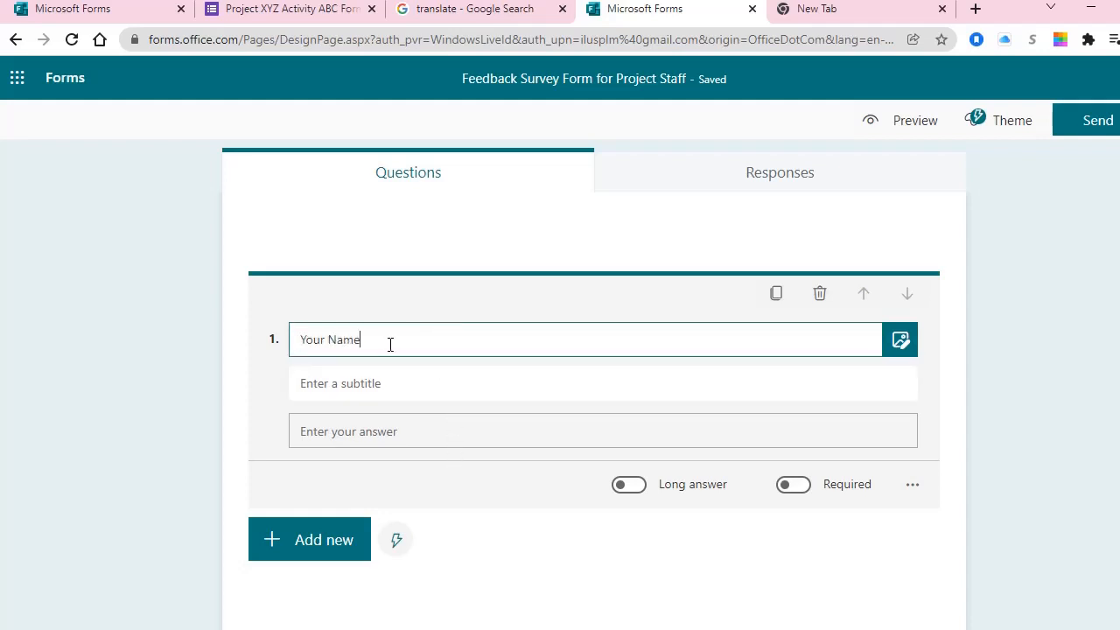
{"action": "triple_click", "coordinate": [391, 344]}
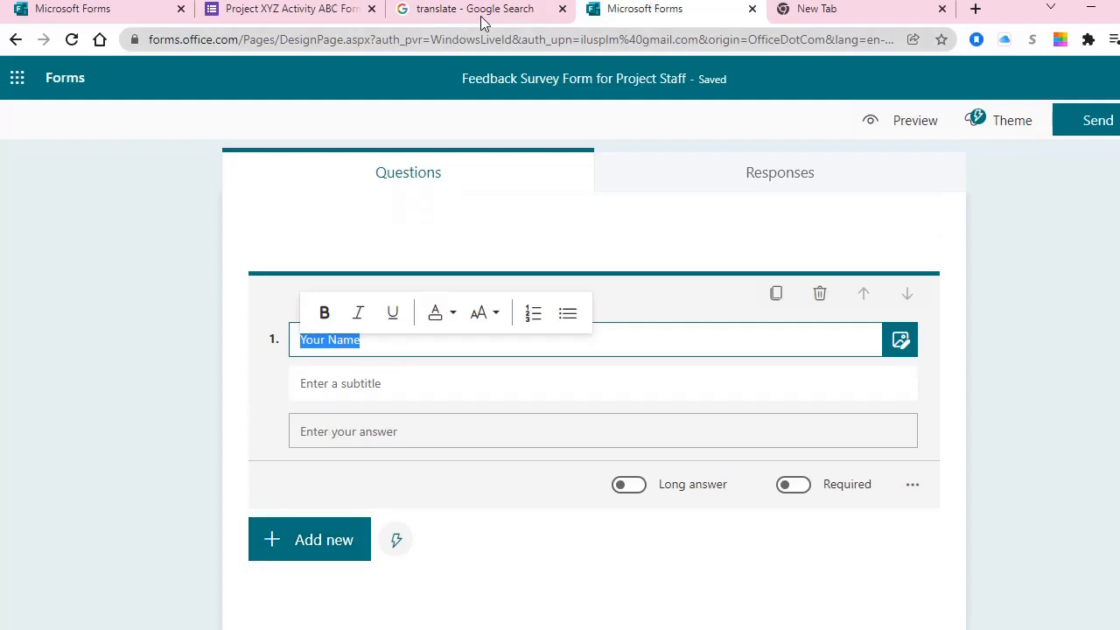
{"action": "left_click", "coordinate": [822, 8]}
{"action": "left_click", "coordinate": [549, 32]}
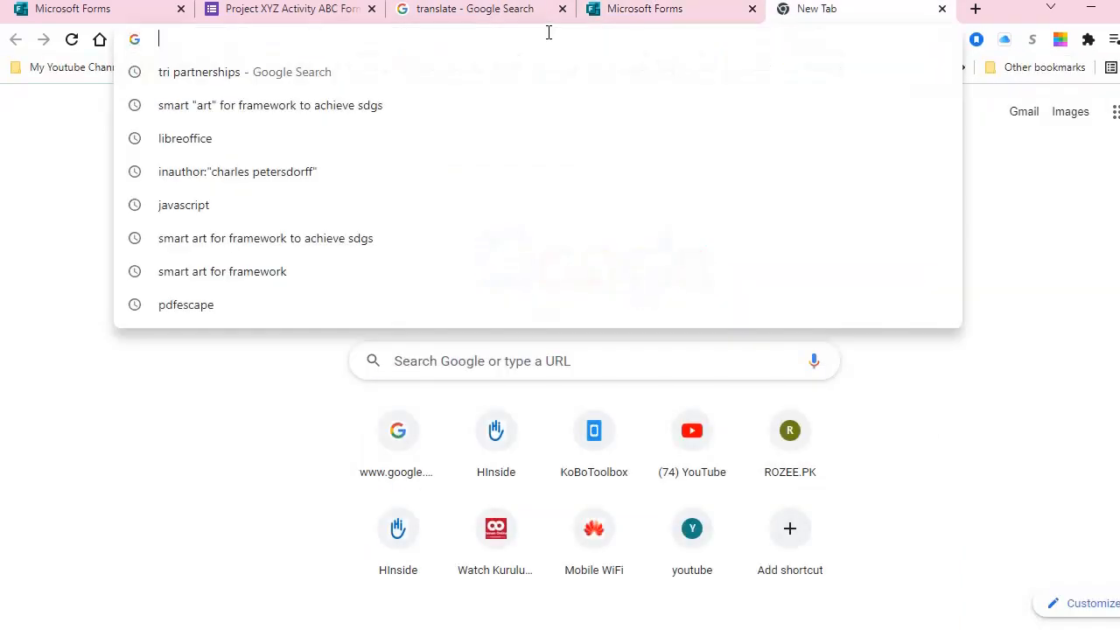
{"action": "type", "text": "translate"}
{"action": "key", "text": "Return"}
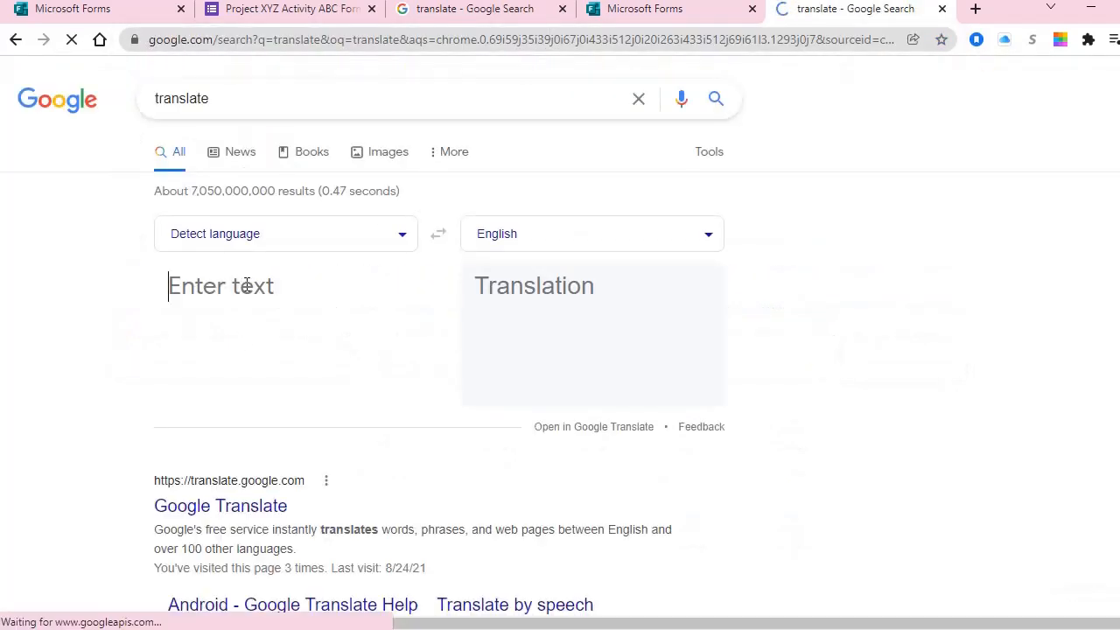
{"action": "left_click", "coordinate": [180, 288]}
{"action": "type", "text": "Your Name"}
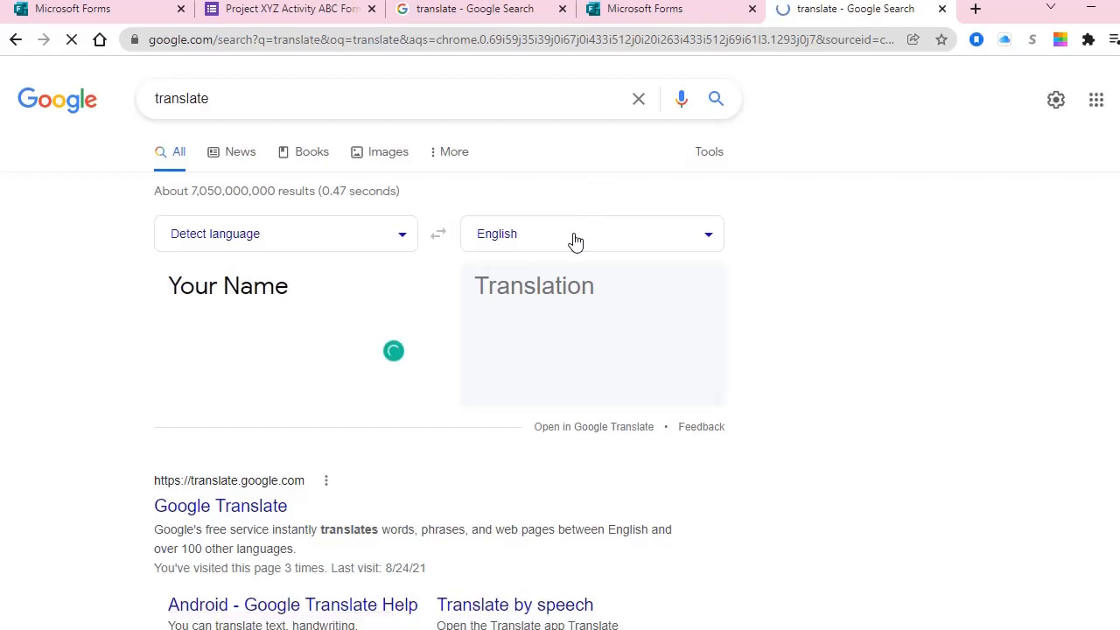
- Translate "Your Name" into Urdu and copy the translation
{"action": "left_click", "coordinate": [575, 238]}
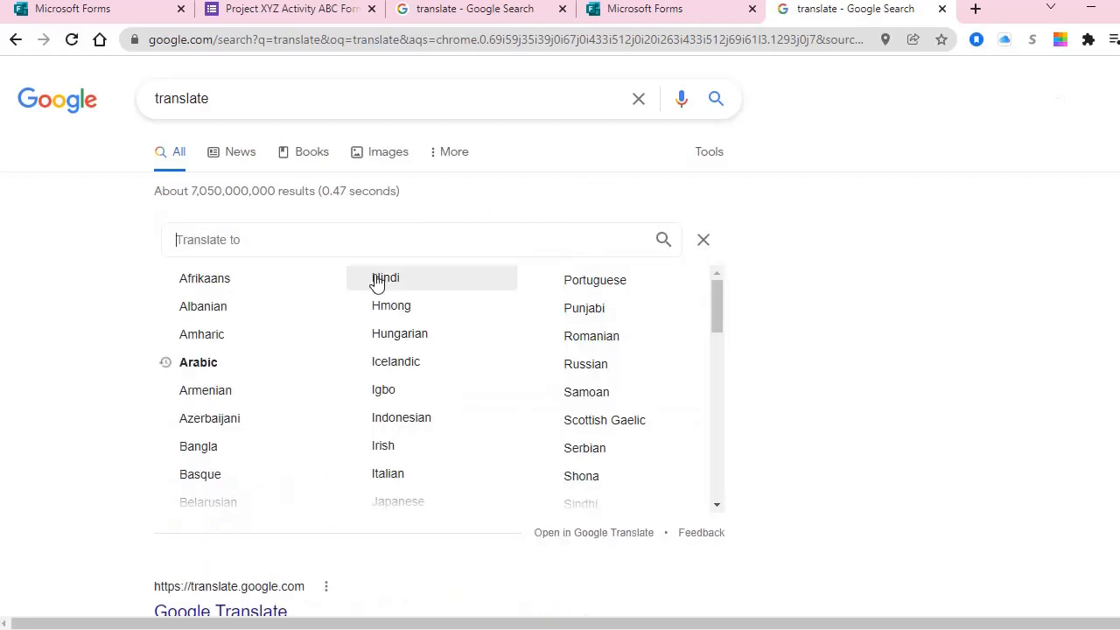
{"action": "scroll", "coordinate": [645, 368], "scroll_direction": "down", "scroll_amount": 3}
{"action": "scroll", "coordinate": [645, 368], "scroll_direction": "down", "scroll_amount": 5}
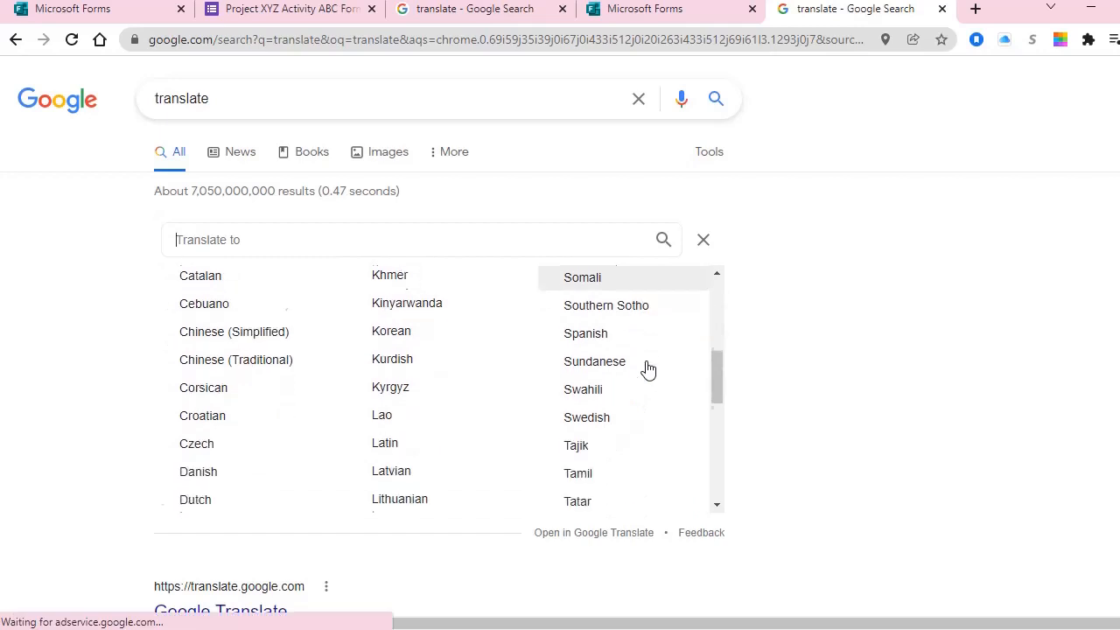
{"action": "left_click", "coordinate": [608, 318]}
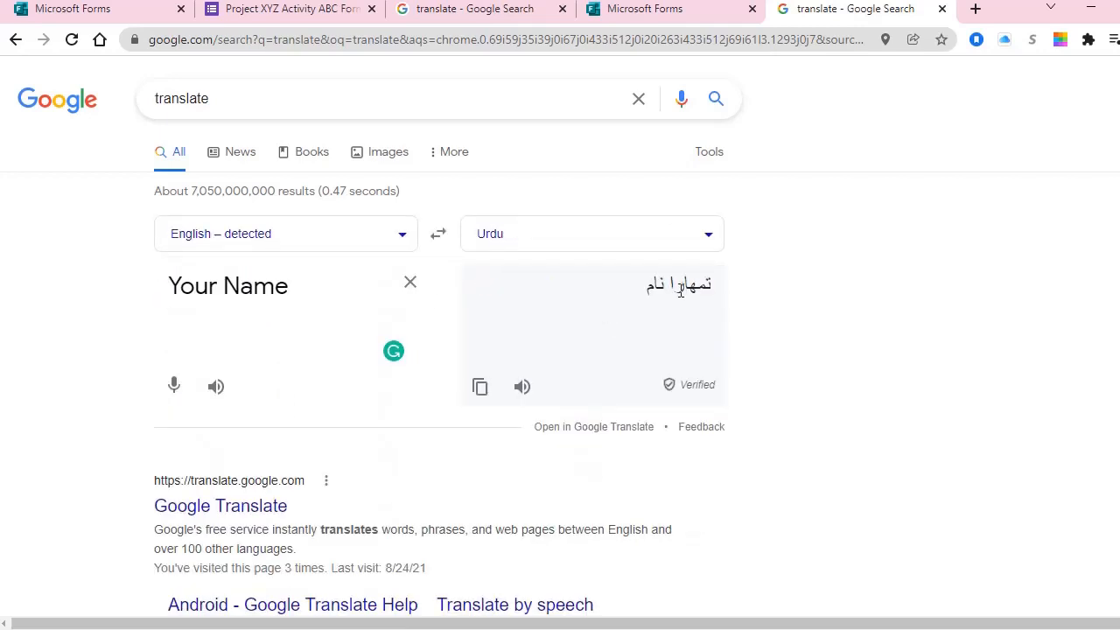
{"action": "left_click", "coordinate": [480, 389]}
- Return to the form and append the copied Urdu translation in parentheses to the "Your Name" question title
{"action": "left_click", "coordinate": [643, 18]}
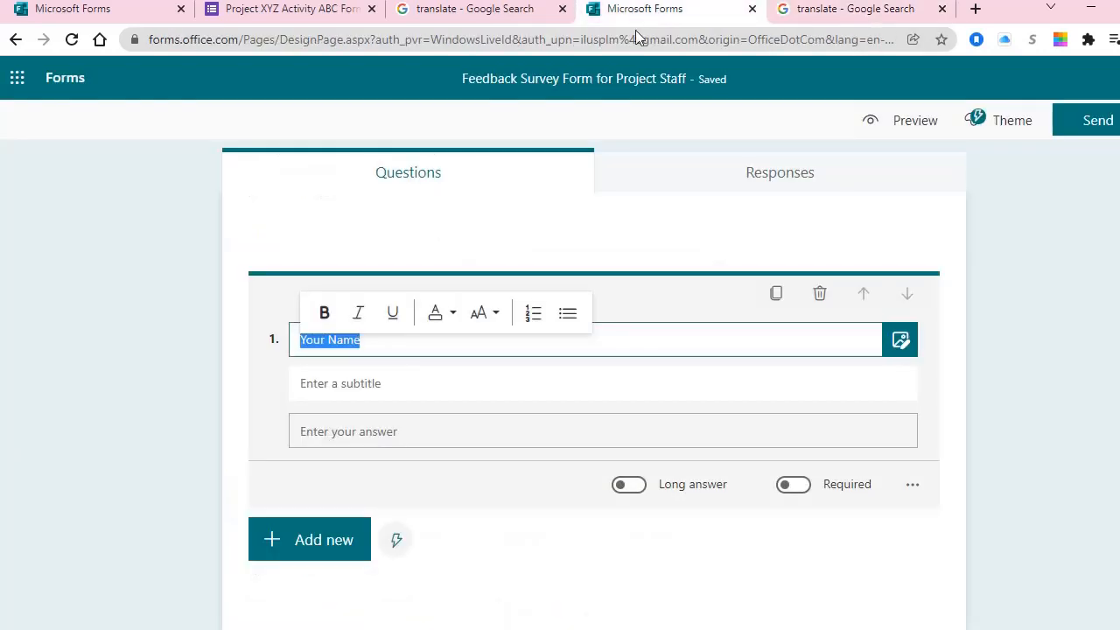
{"action": "left_click", "coordinate": [408, 344]}
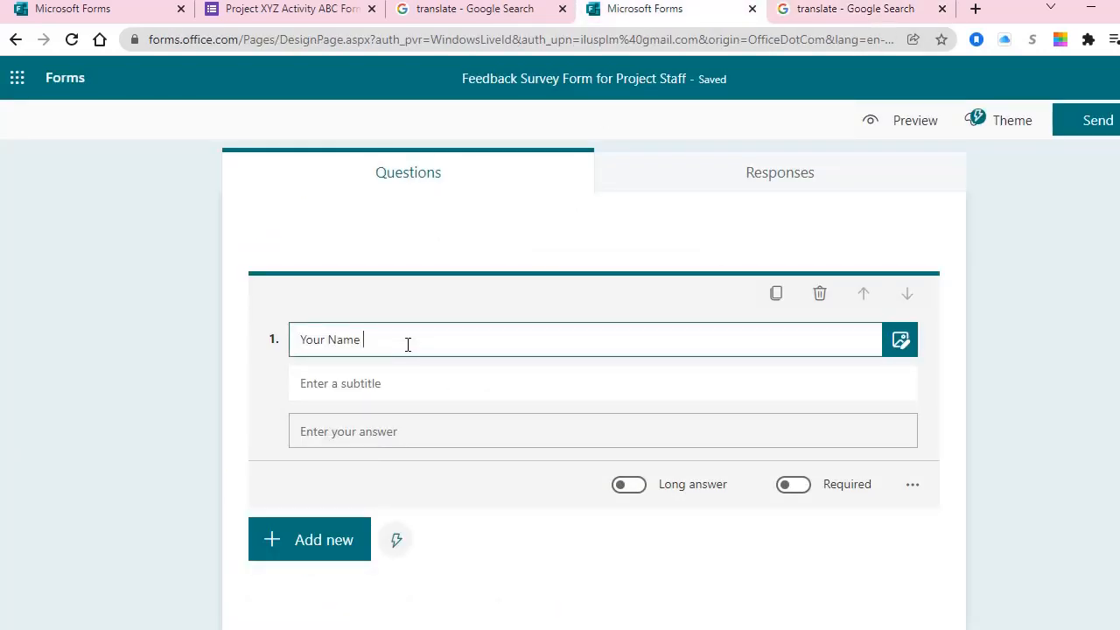
{"action": "type", "text": "("}
{"action": "key", "text": "ctrl+v"}
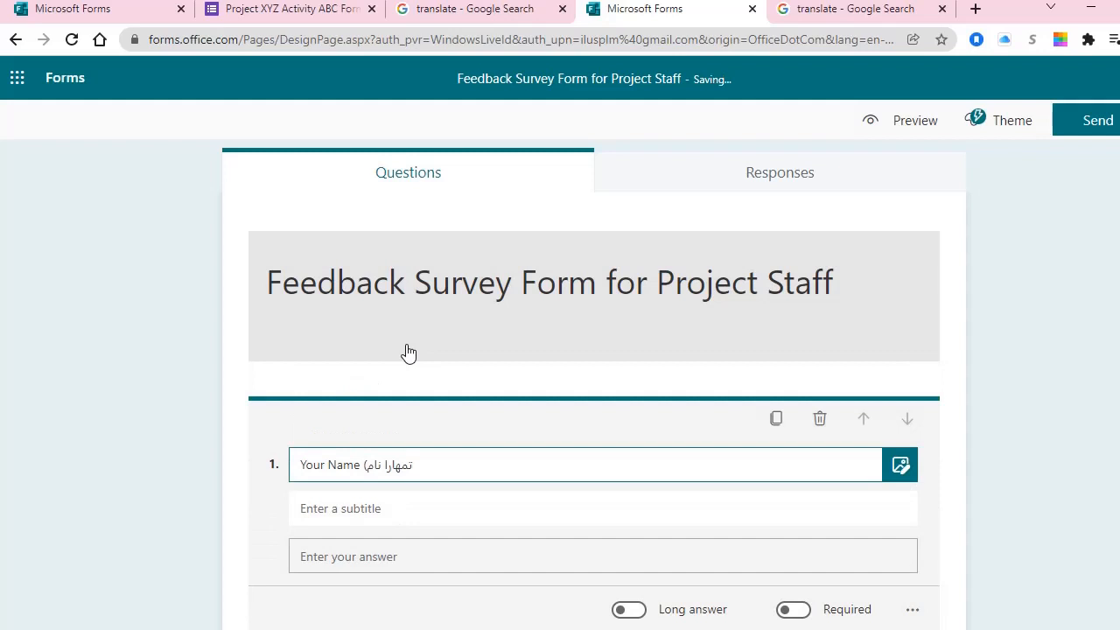
{"action": "type", "text": ")"}
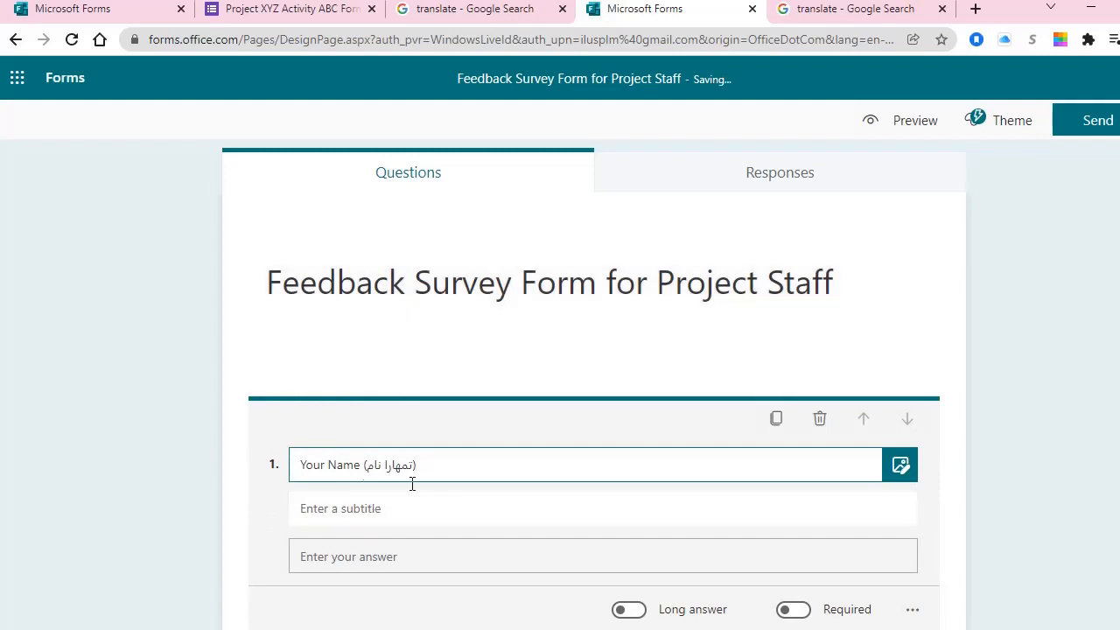
{"action": "scroll", "coordinate": [429, 493], "scroll_direction": "down", "scroll_amount": 2}
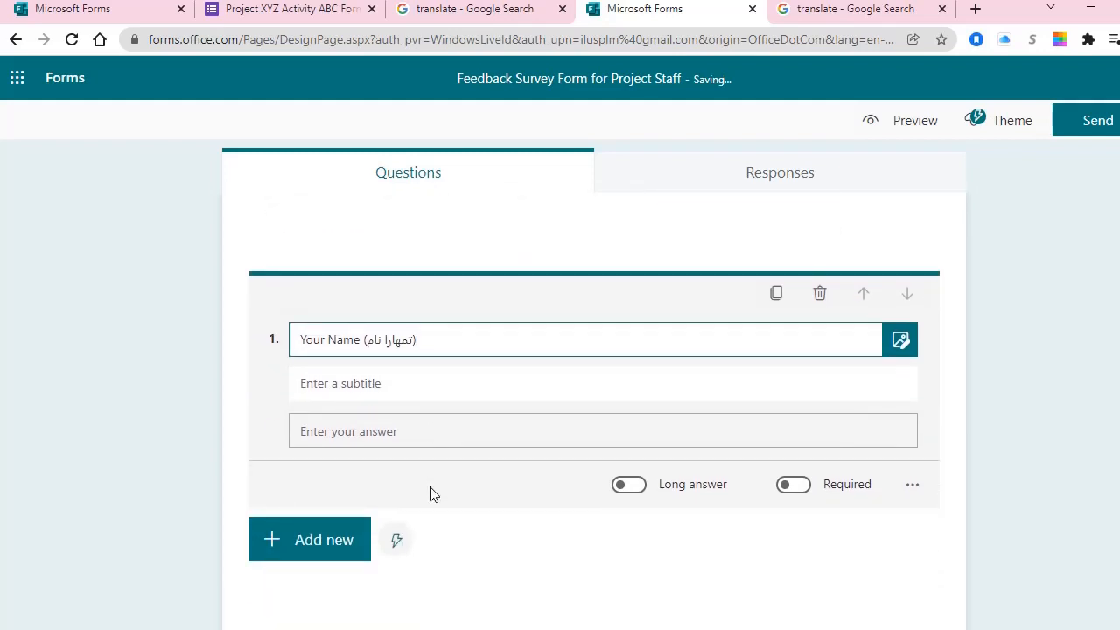
{"action": "scroll", "coordinate": [430, 493], "scroll_direction": "up", "scroll_amount": 2}
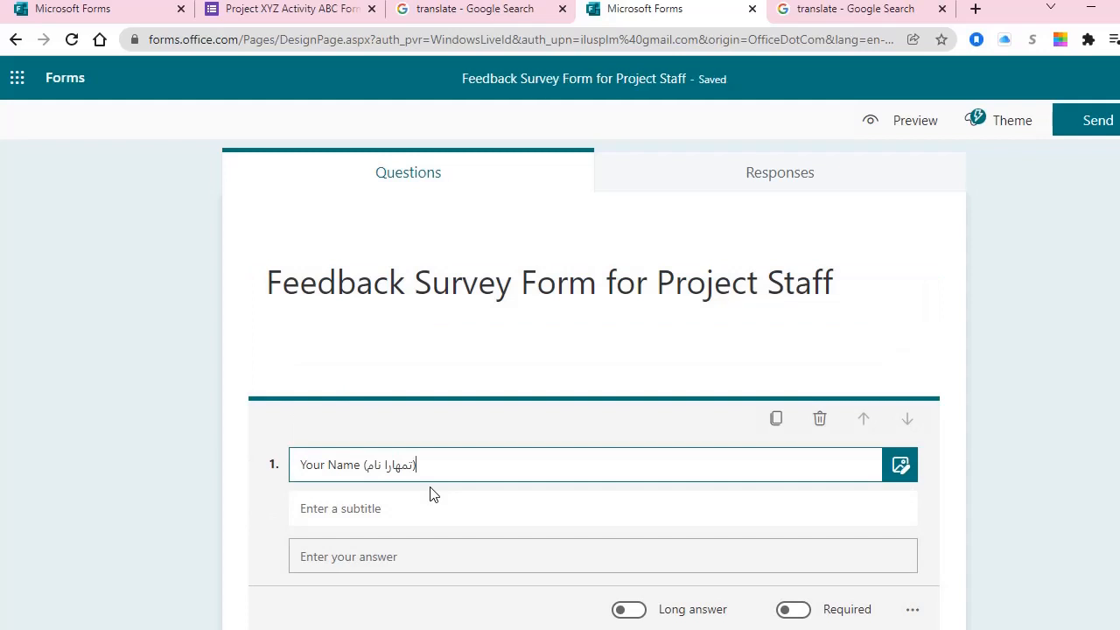
{"action": "scroll", "coordinate": [429, 493], "scroll_direction": "down", "scroll_amount": 1}
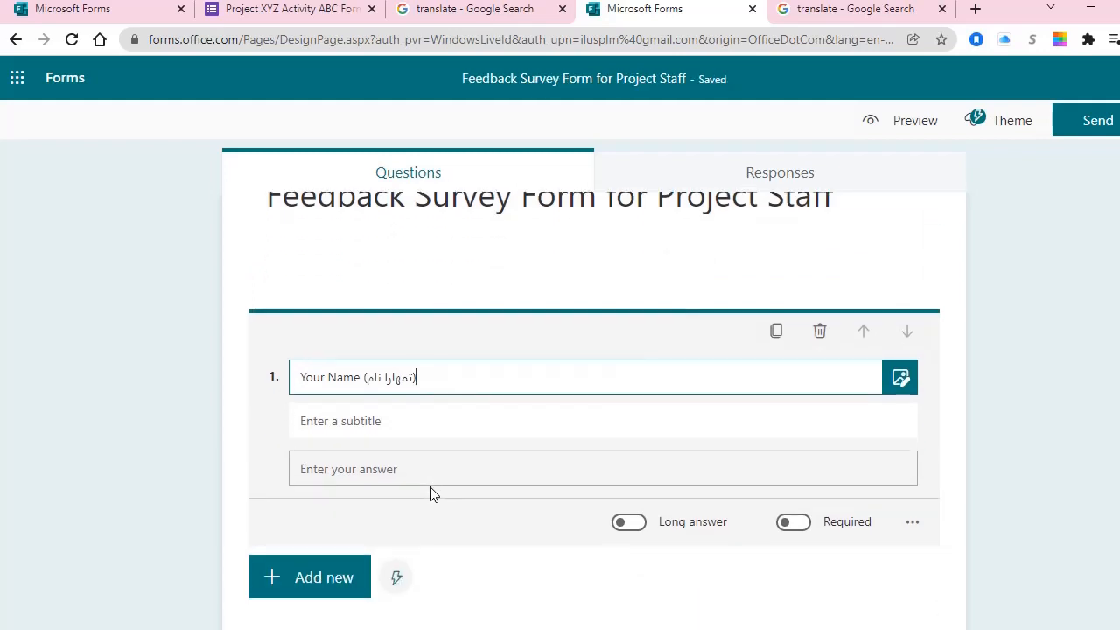
- Move the parenthesised Urdu translation from the question title into the question's subtitle
{"action": "mouse_move", "coordinate": [419, 377]}
{"action": "left_mouse_down"}
{"action": "mouse_move", "coordinate": [368, 379]}
{"action": "mouse_move", "coordinate": [438, 382]}
{"action": "left_mouse_up"}
{"action": "left_click", "coordinate": [366, 377]}
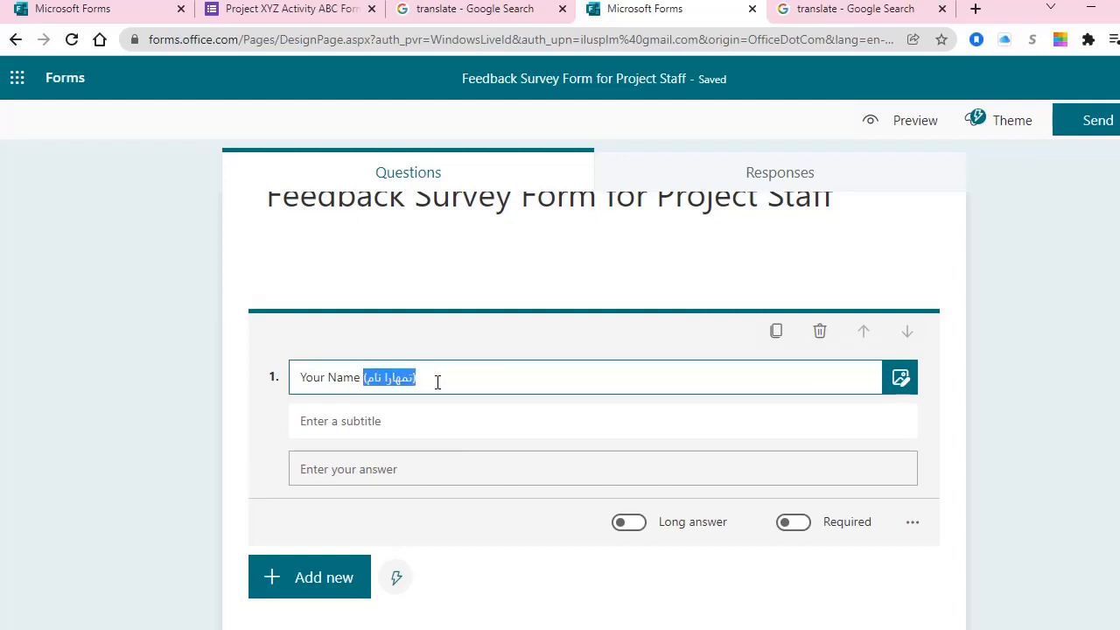
{"action": "key", "text": "ctrl+x"}
{"action": "scroll", "coordinate": [324, 418], "scroll_direction": "up", "scroll_amount": 1}
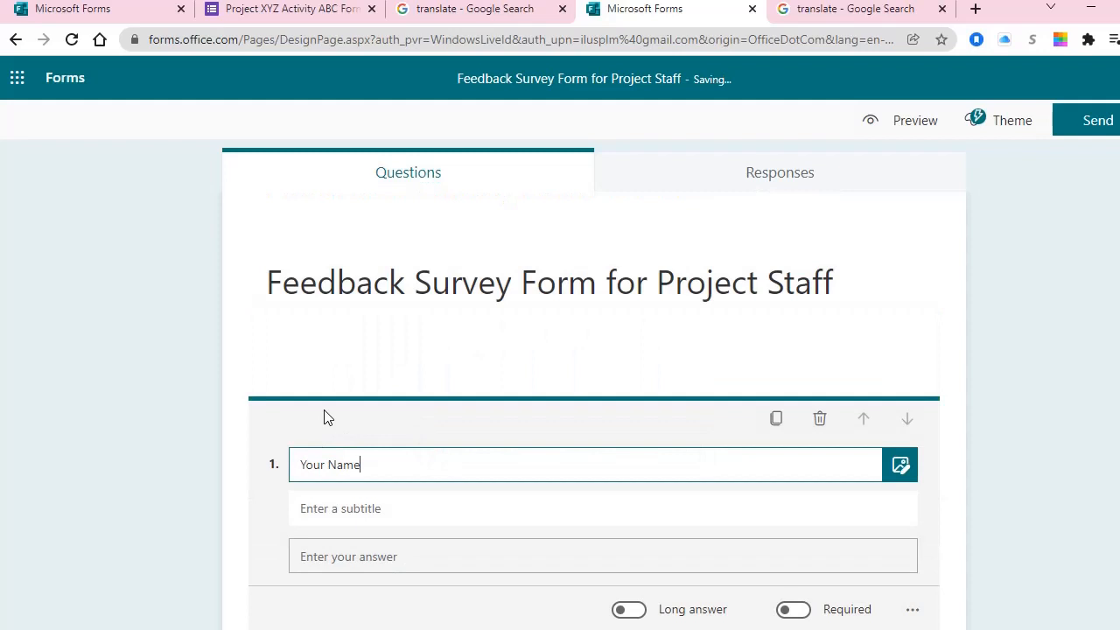
{"action": "left_click", "coordinate": [350, 511]}
{"action": "key", "text": "ctrl+v"}
{"action": "scroll", "coordinate": [537, 514], "scroll_direction": "down", "scroll_amount": 1}
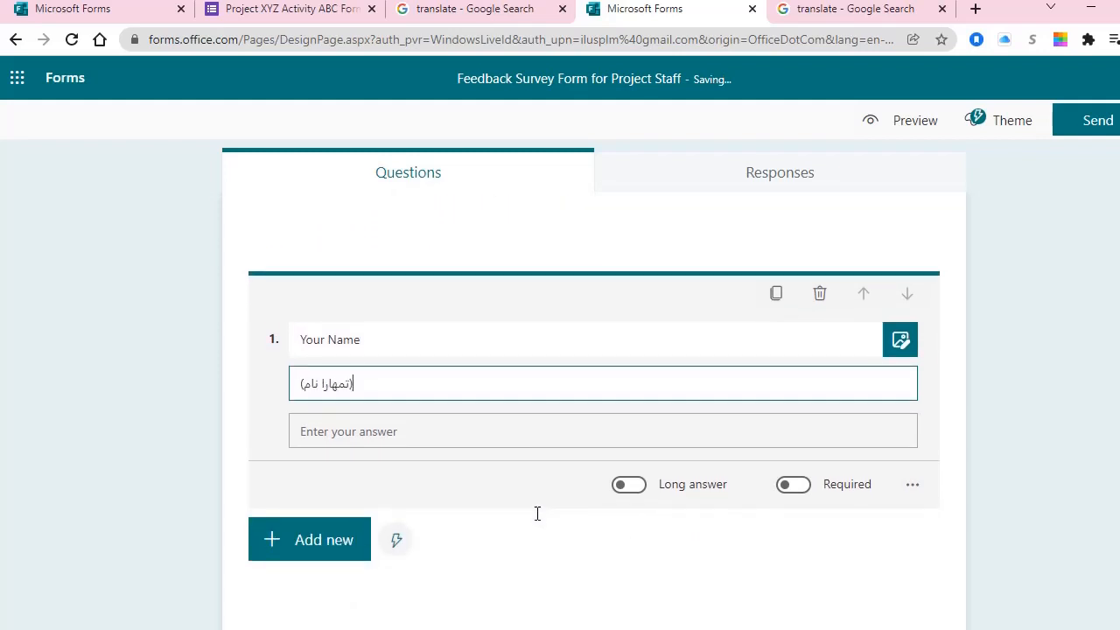
{"action": "scroll", "coordinate": [538, 514], "scroll_direction": "up", "scroll_amount": 1}
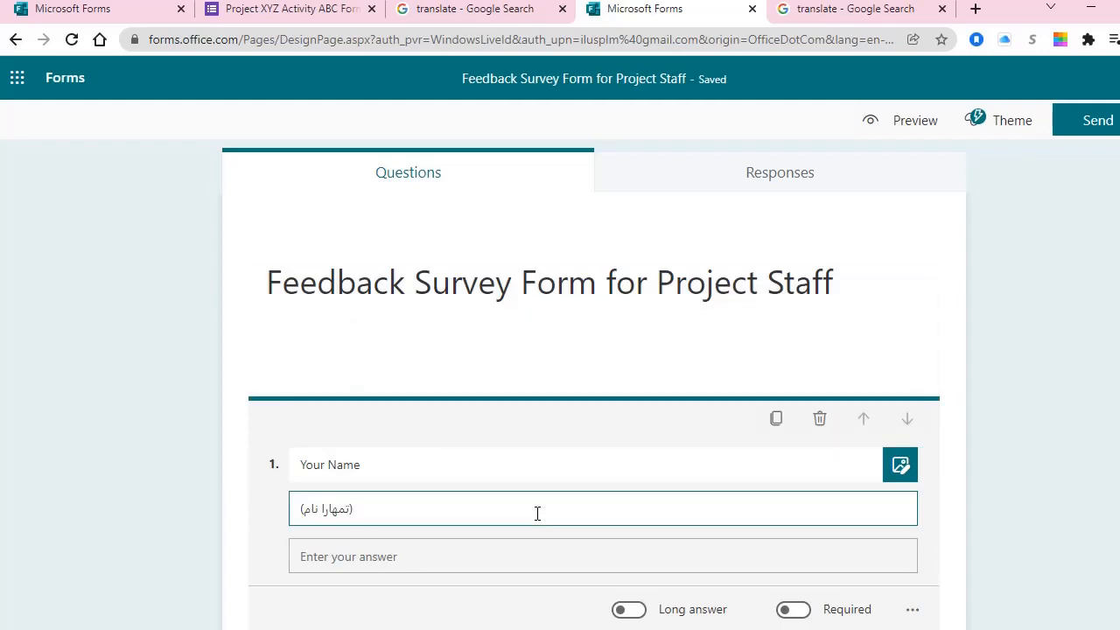
{"action": "scroll", "coordinate": [529, 490], "scroll_direction": "down", "scroll_amount": 1}
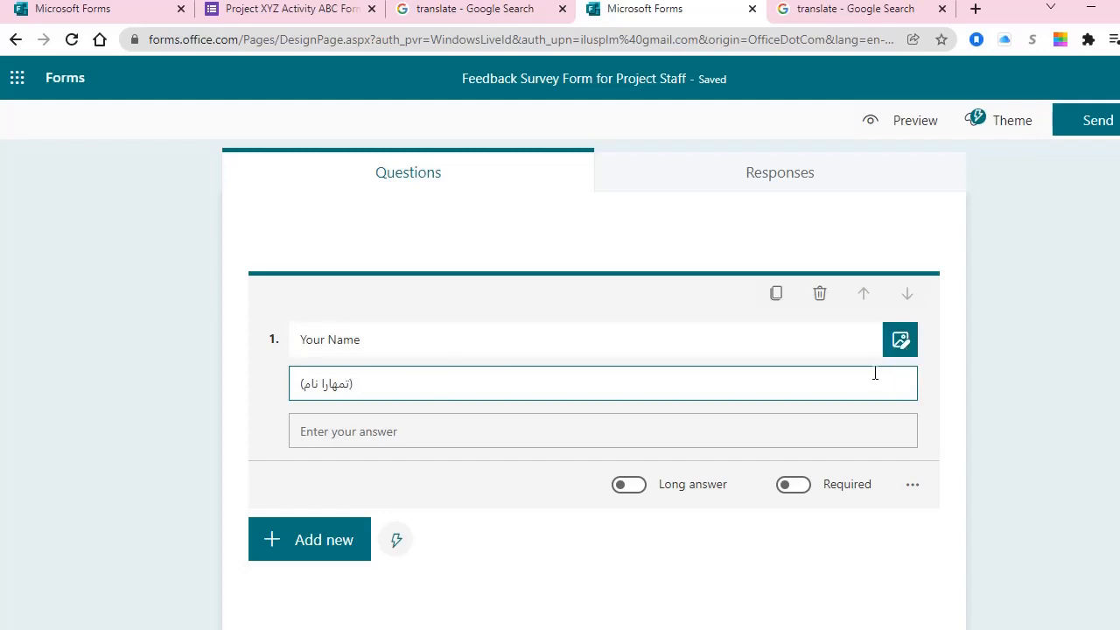
- Make the "Your Name" question required
{"action": "left_click", "coordinate": [798, 486]}
{"action": "scroll", "coordinate": [981, 527], "scroll_direction": "down", "scroll_amount": 2}
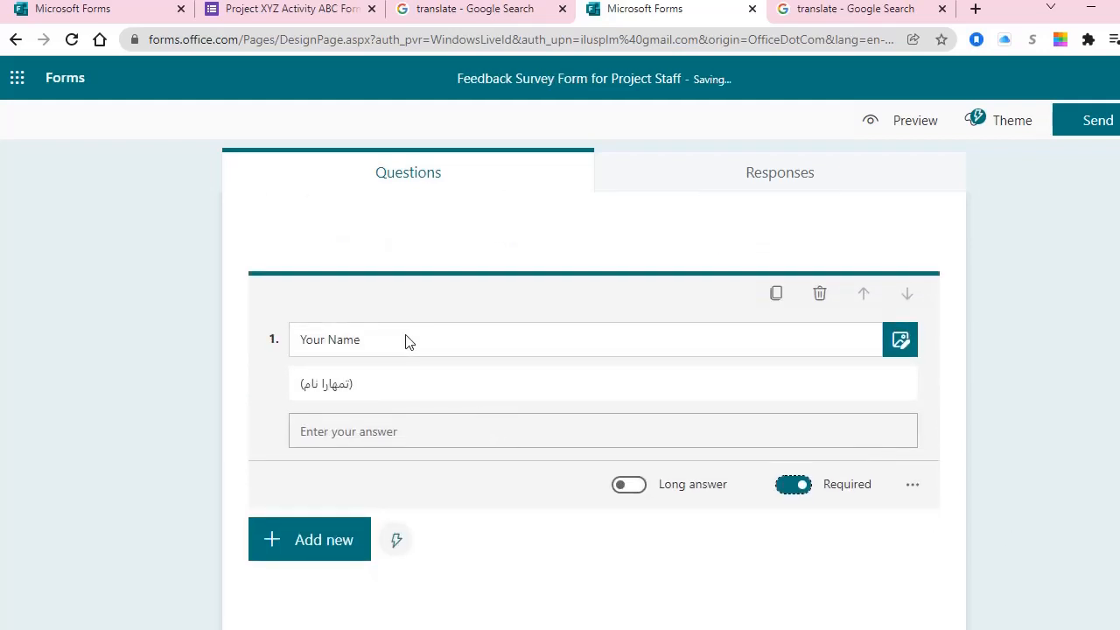
{"action": "scroll", "coordinate": [405, 341], "scroll_direction": "up", "scroll_amount": 2}
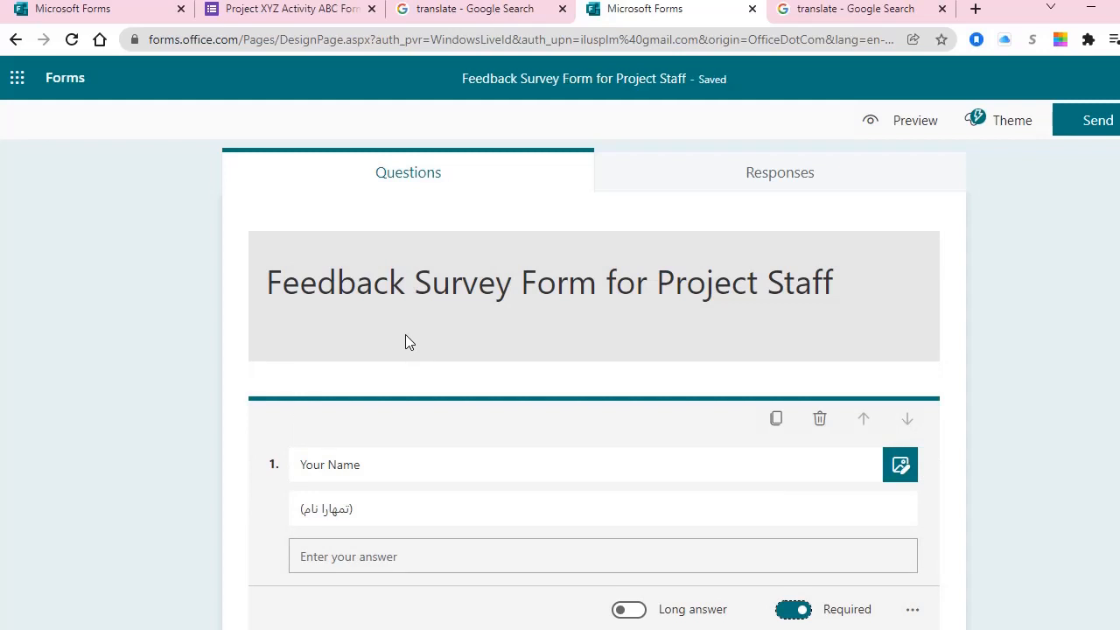
{"action": "scroll", "coordinate": [1019, 365], "scroll_direction": "down", "scroll_amount": 2}
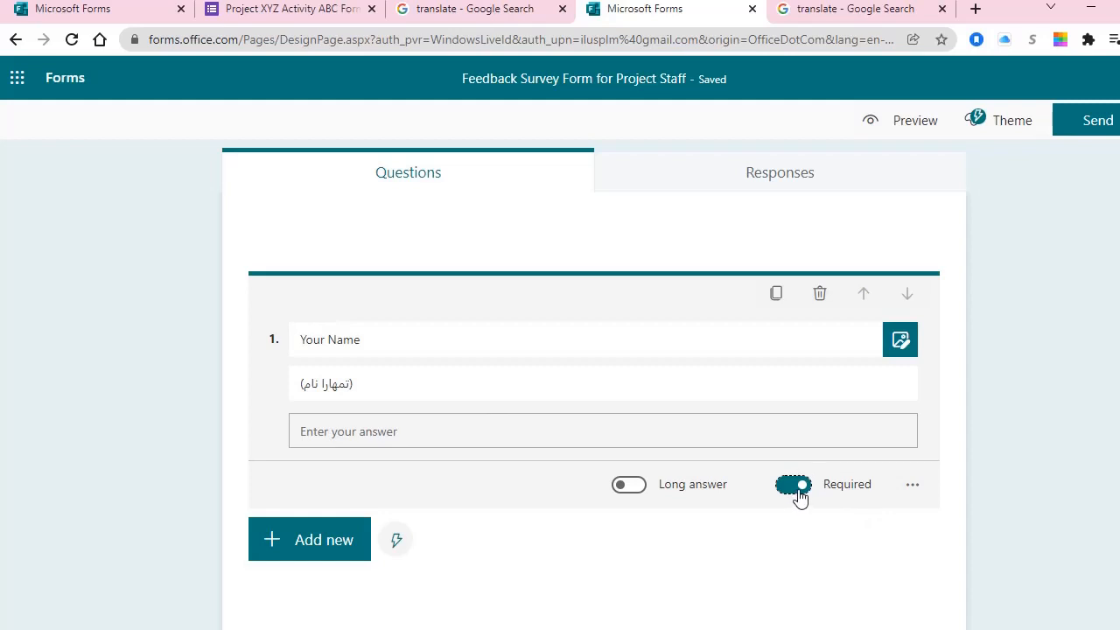
- Check the additional settings of the "Your Name" question, finish editing it and show the suggested questions
{"action": "left_click", "coordinate": [913, 489]}
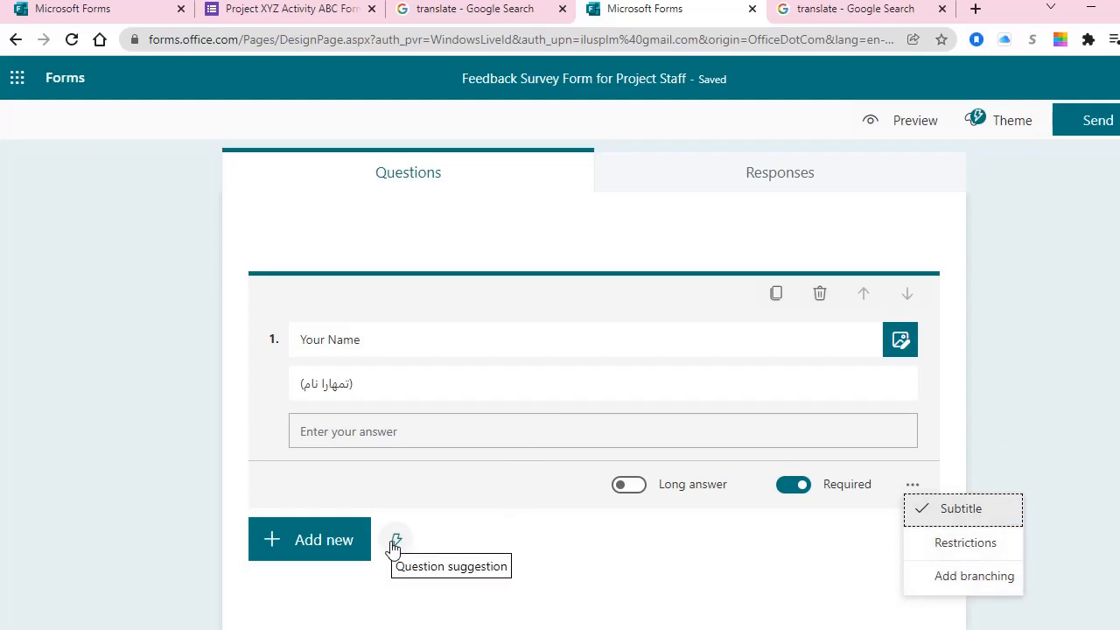
{"action": "left_click", "coordinate": [1027, 418]}
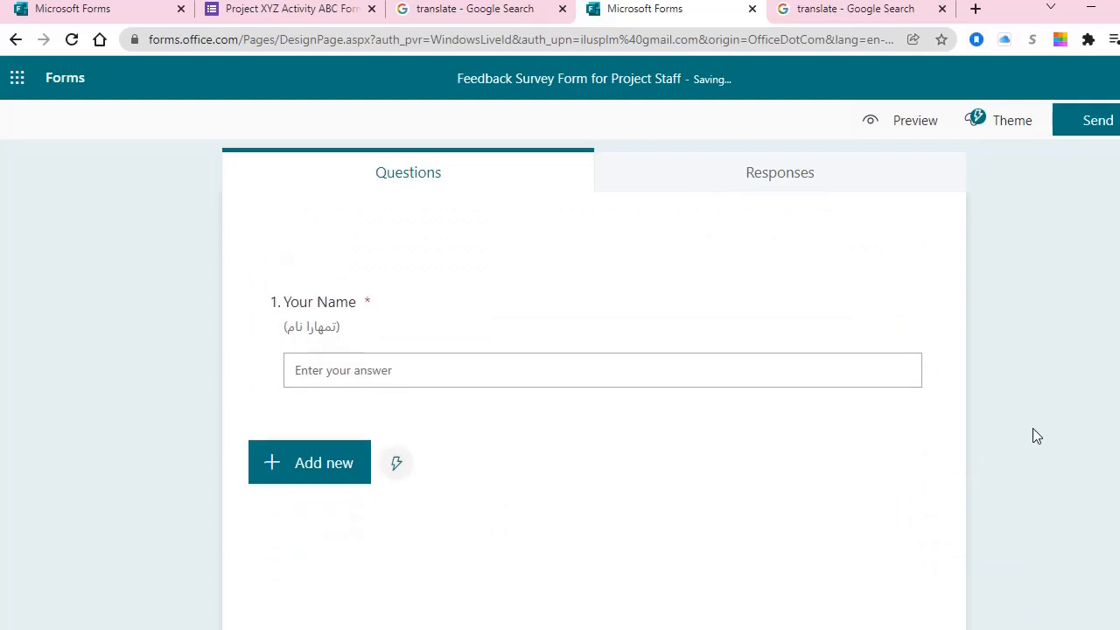
{"action": "left_click", "coordinate": [397, 467]}
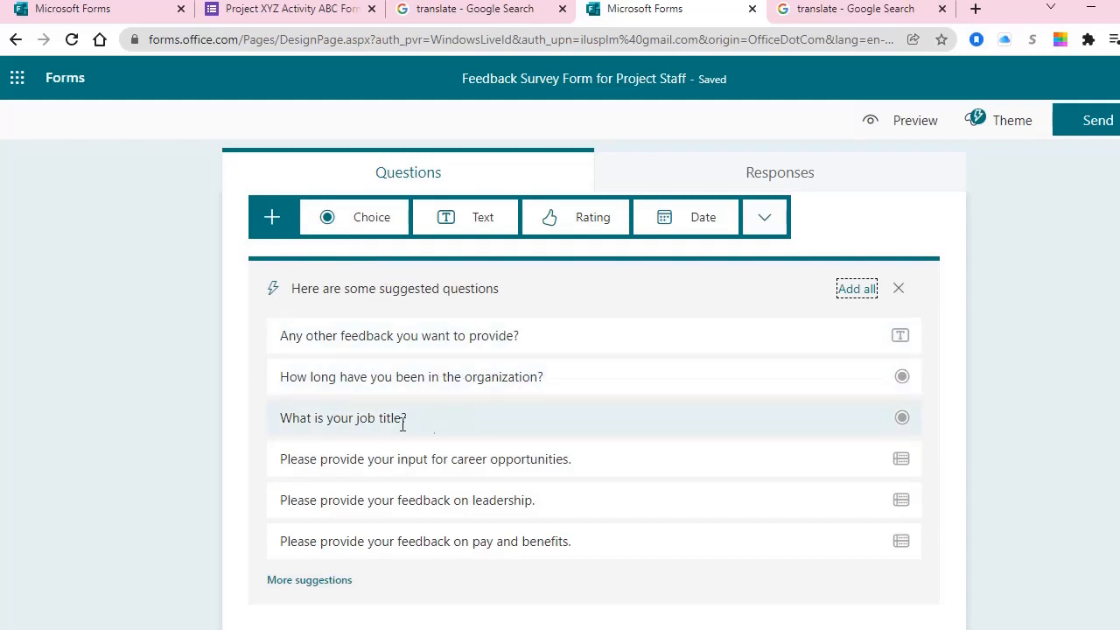
- Review the suggested questions and compare the new form with the opening questions of the existing survey
{"action": "scroll", "coordinate": [437, 350], "scroll_direction": "up", "scroll_amount": 3}
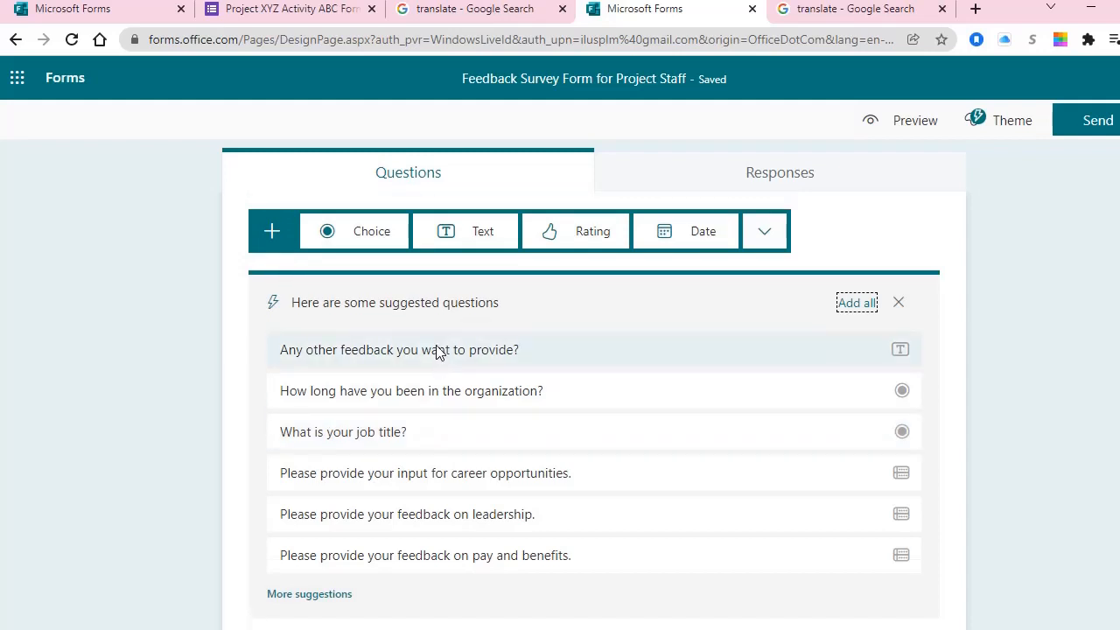
{"action": "scroll", "coordinate": [438, 350], "scroll_direction": "down", "scroll_amount": 3}
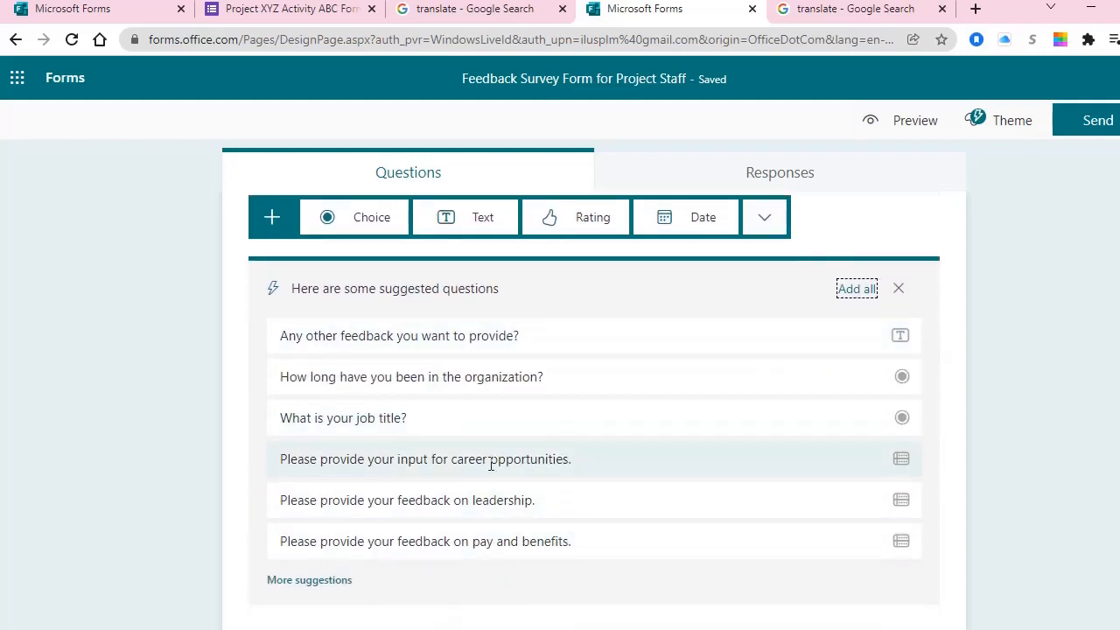
{"action": "scroll", "coordinate": [493, 455], "scroll_direction": "up", "scroll_amount": 2}
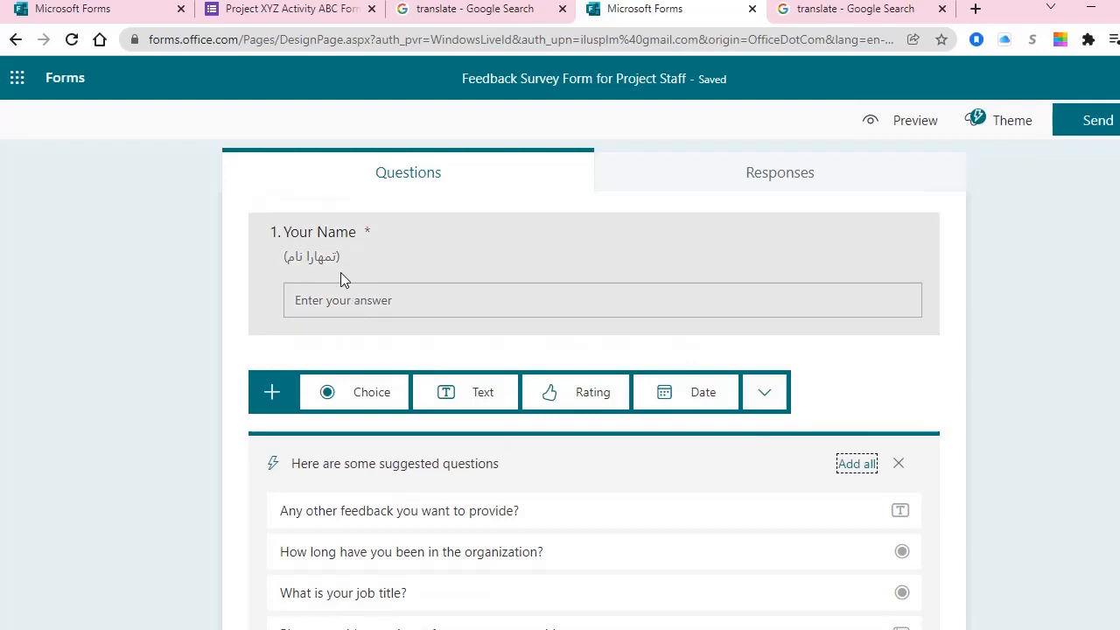
{"action": "left_click", "coordinate": [136, 10]}
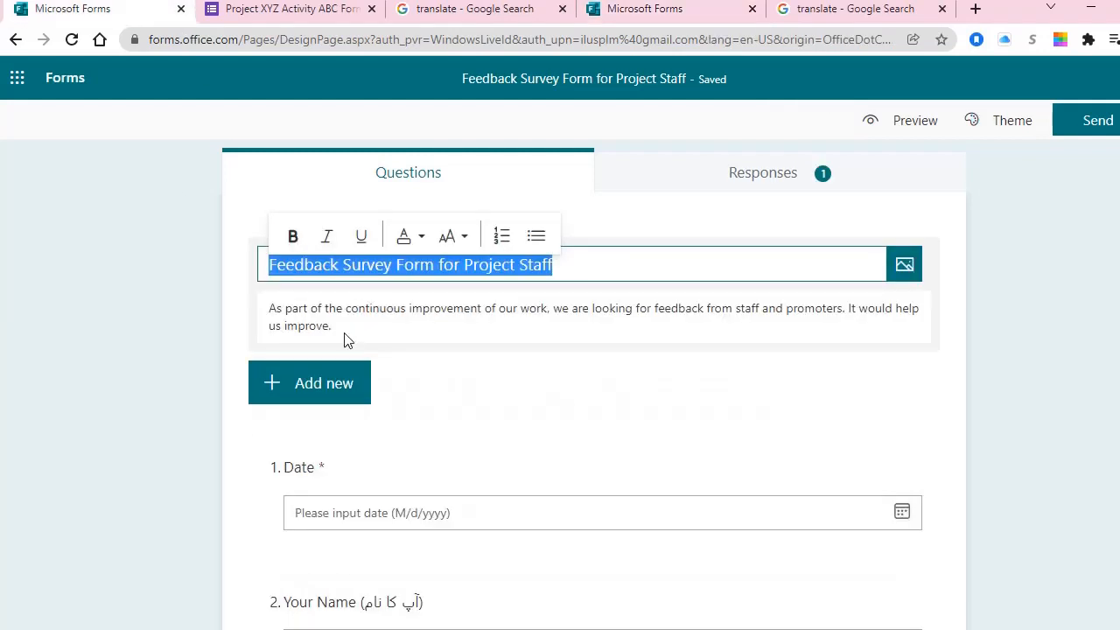
{"action": "scroll", "coordinate": [650, 400], "scroll_direction": "down", "scroll_amount": 2}
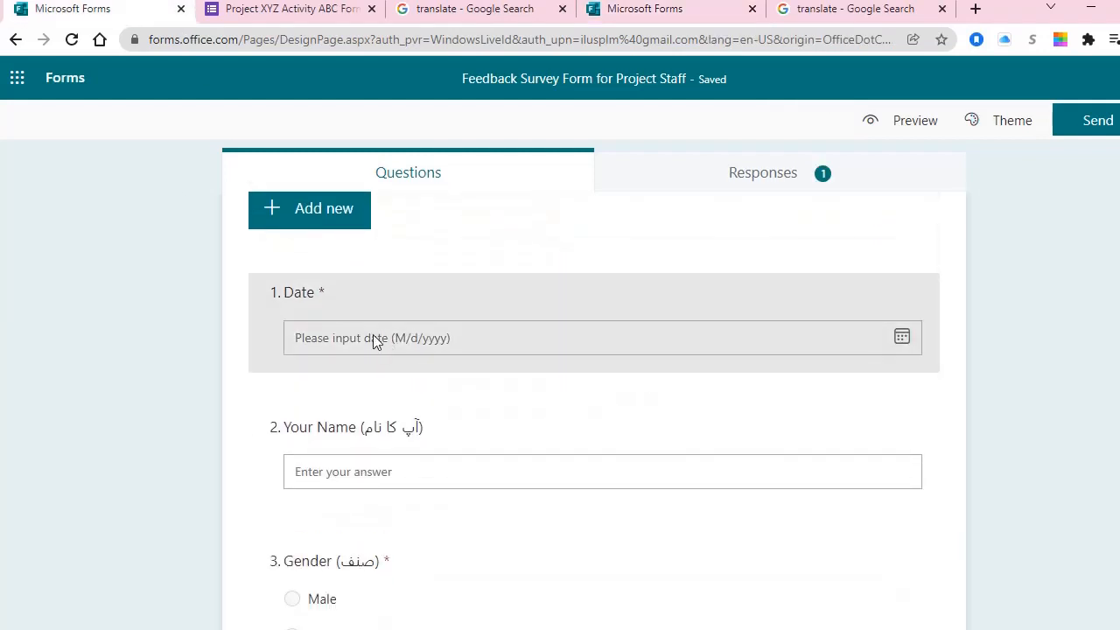
- Return to the new form and add a date question titled "Date of Interview" below the "Your Name" question
{"action": "left_click", "coordinate": [657, 9]}
{"action": "scroll", "coordinate": [470, 487], "scroll_direction": "down", "scroll_amount": 2}
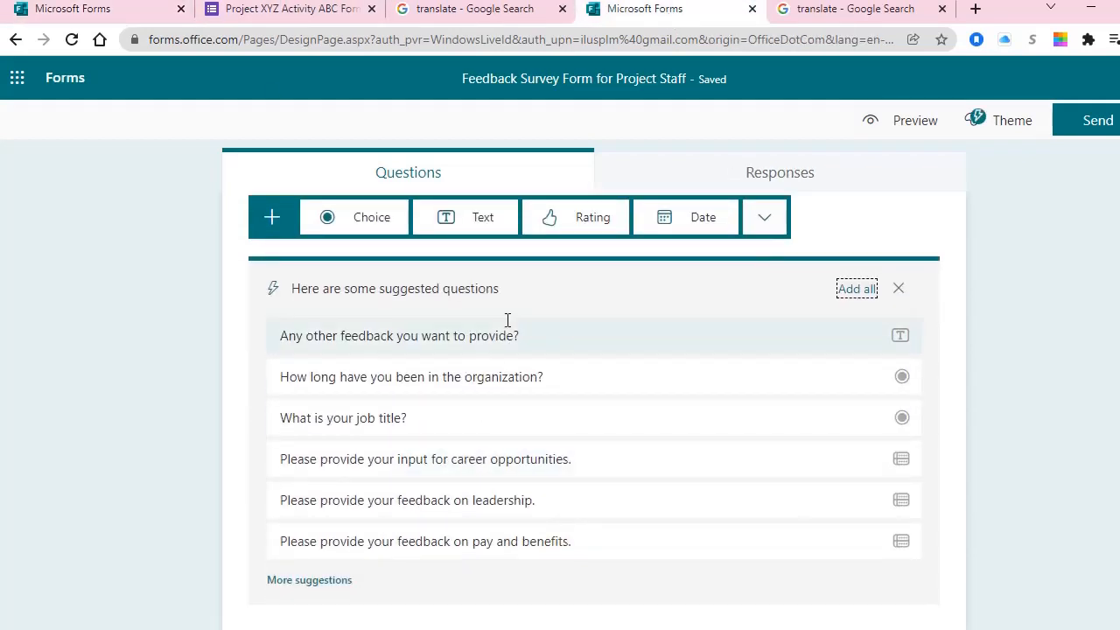
{"action": "left_click", "coordinate": [681, 218]}
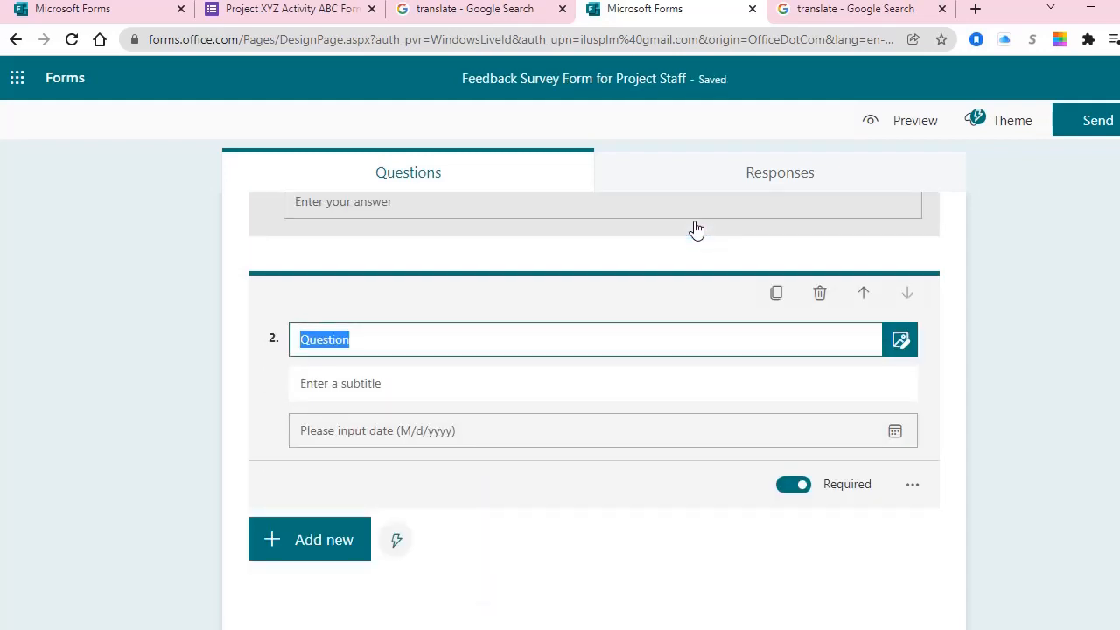
{"action": "type", "text": "Date of Int"}
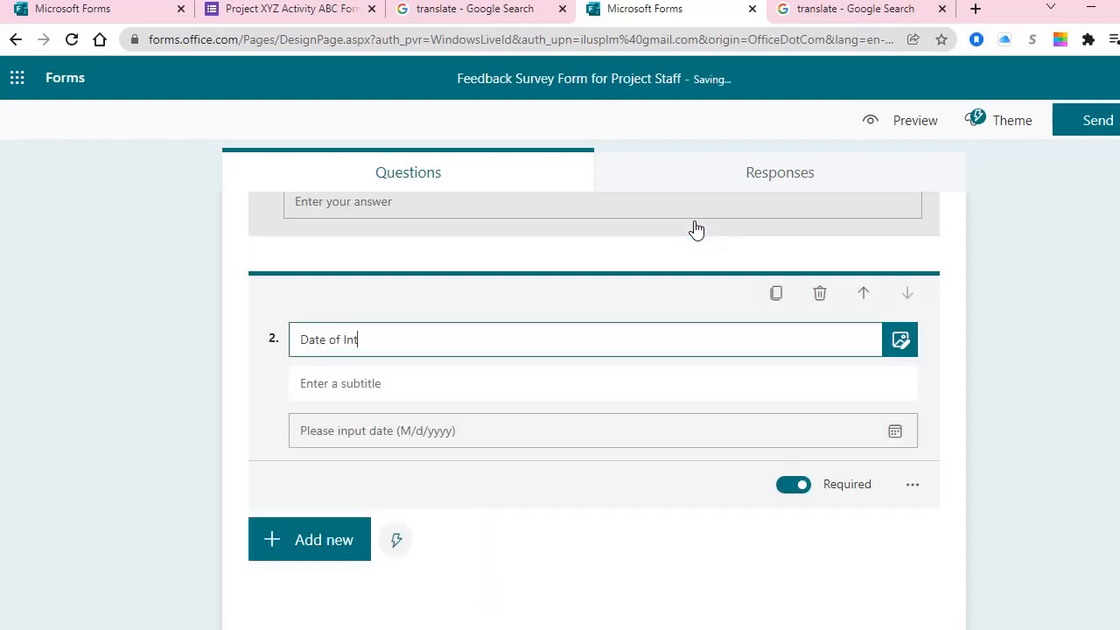
{"action": "type", "text": "erview"}
- Translate the copied question title "Date of Interview" into Urdu with Google's translator and copy the translation
{"action": "triple_click", "coordinate": [418, 342]}
{"action": "key", "text": "ctrl+c"}
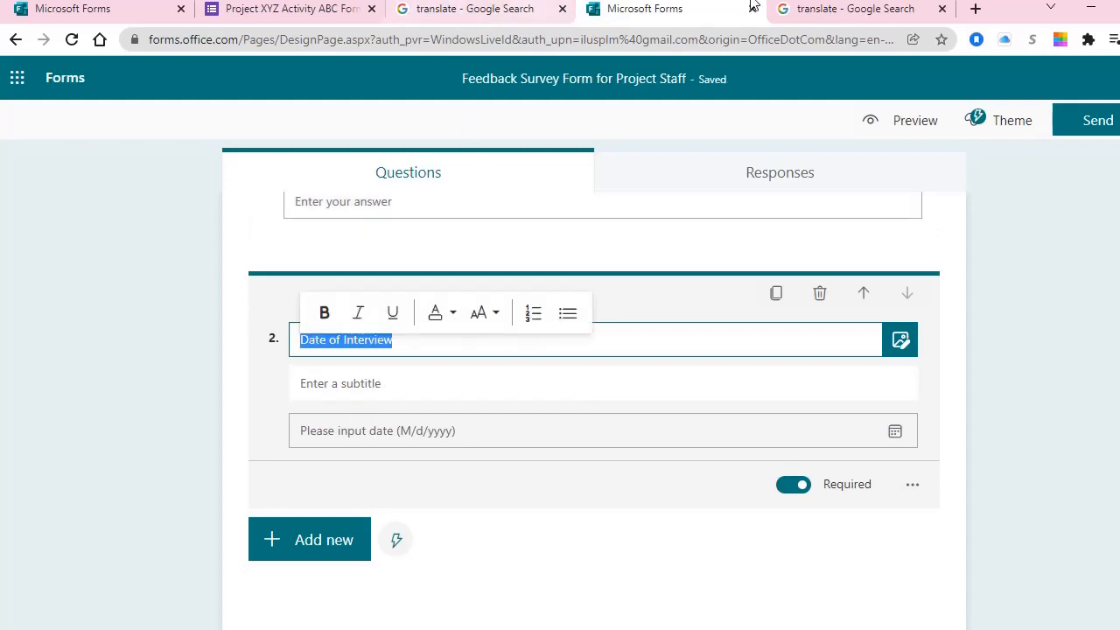
{"action": "left_click", "coordinate": [820, 11]}
{"action": "triple_click", "coordinate": [300, 294]}
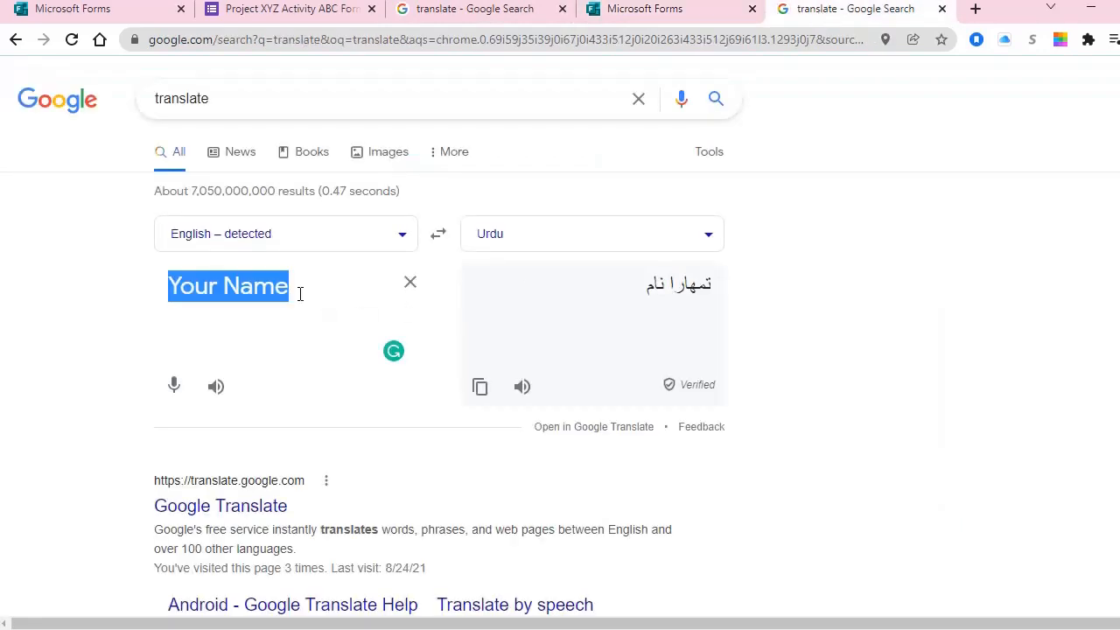
{"action": "key", "text": "ctrl+v"}
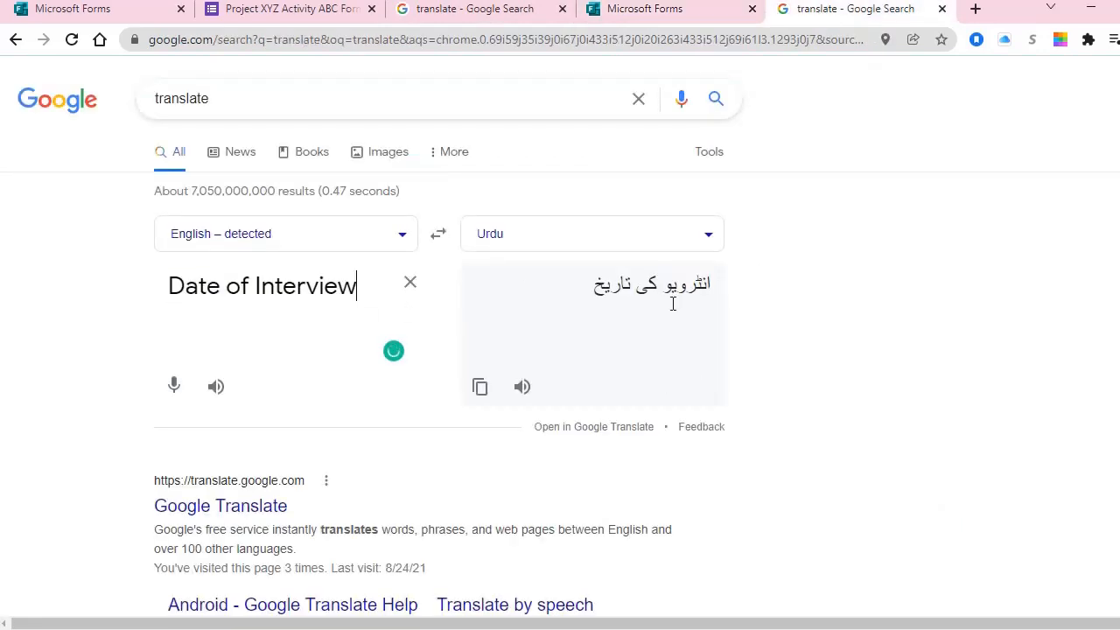
{"action": "left_click", "coordinate": [605, 244]}
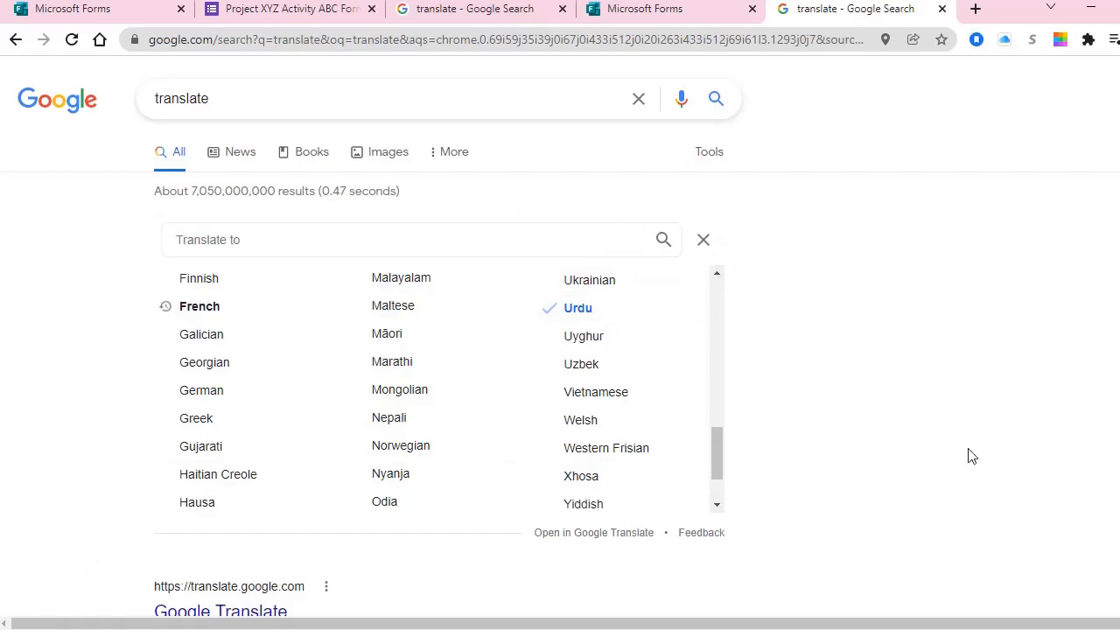
{"action": "left_click", "coordinate": [614, 315]}
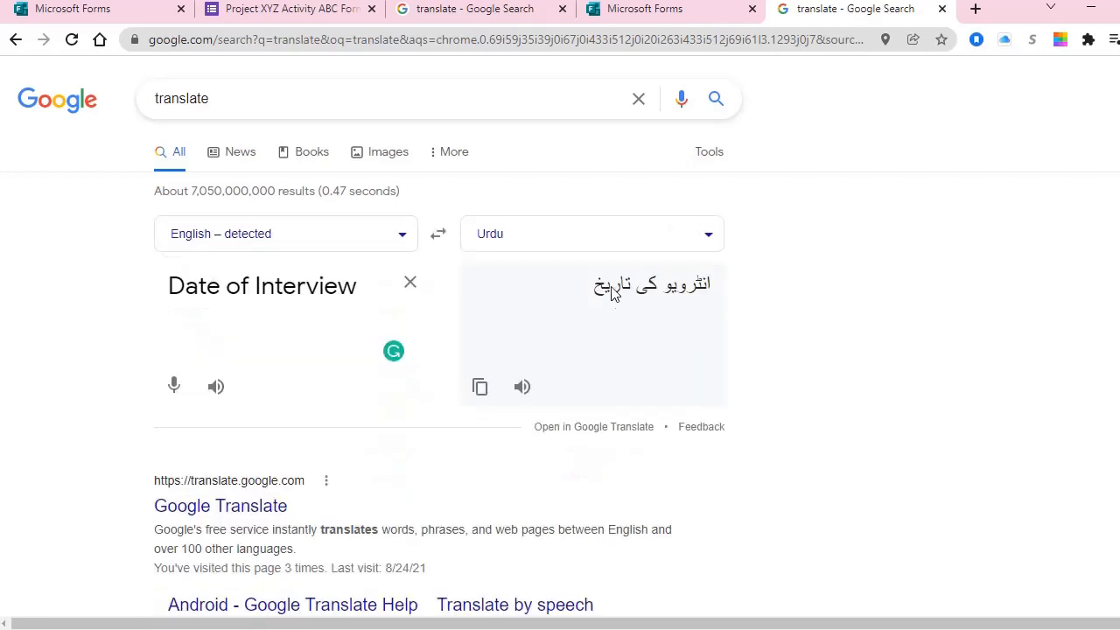
{"action": "left_click", "coordinate": [480, 394]}
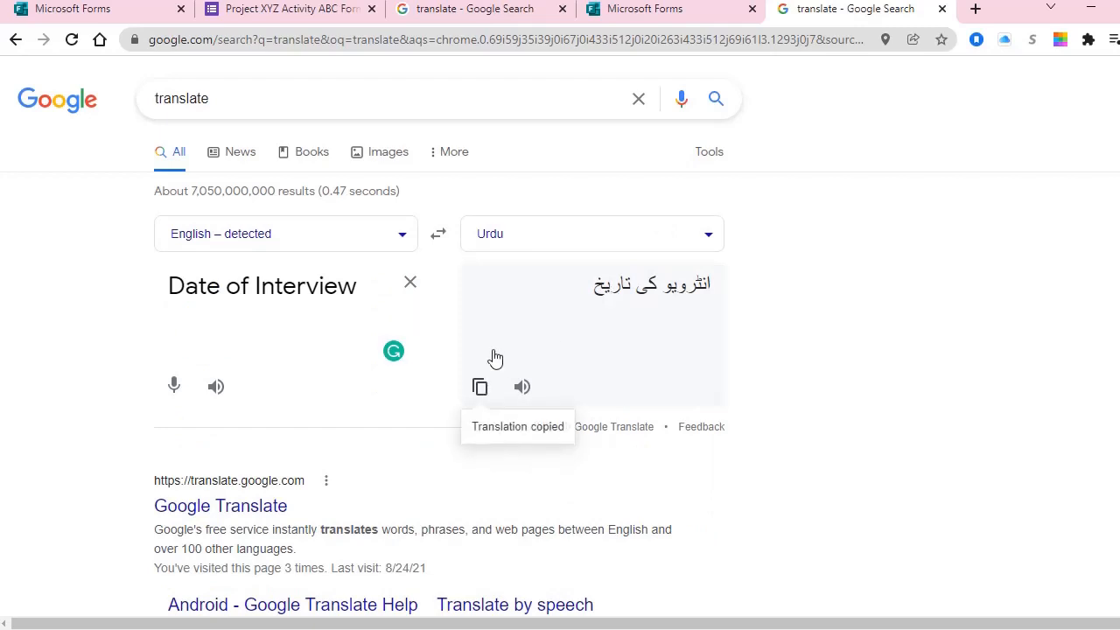
- Return to the form, paste the Urdu translation as the "Date of Interview" question's subtitle and finish editing the question
{"action": "left_click", "coordinate": [648, 9]}
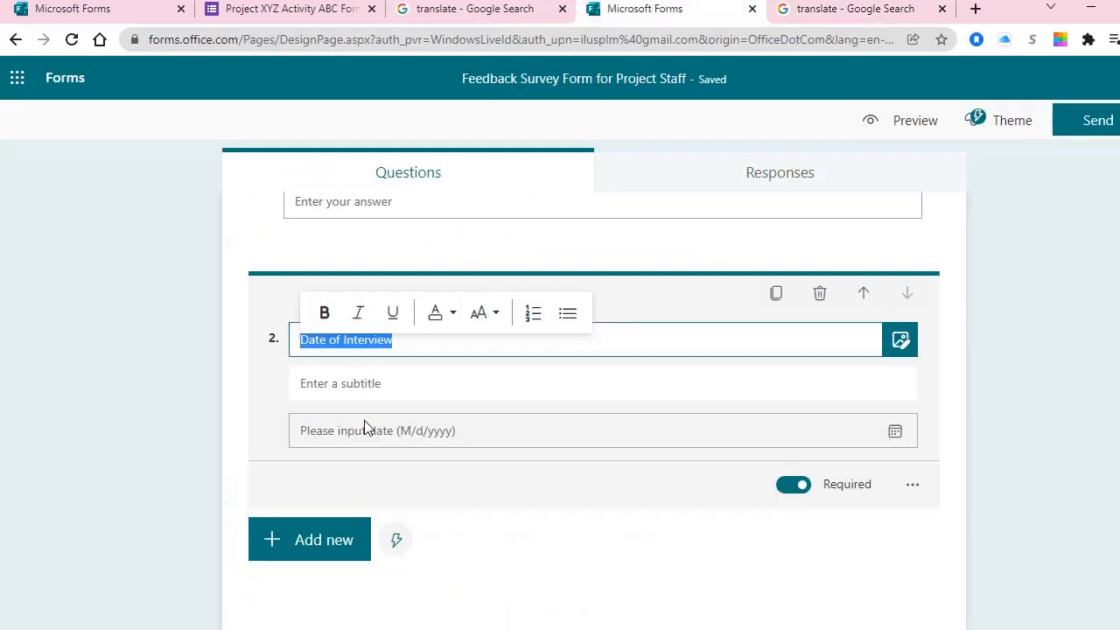
{"action": "left_click", "coordinate": [358, 383]}
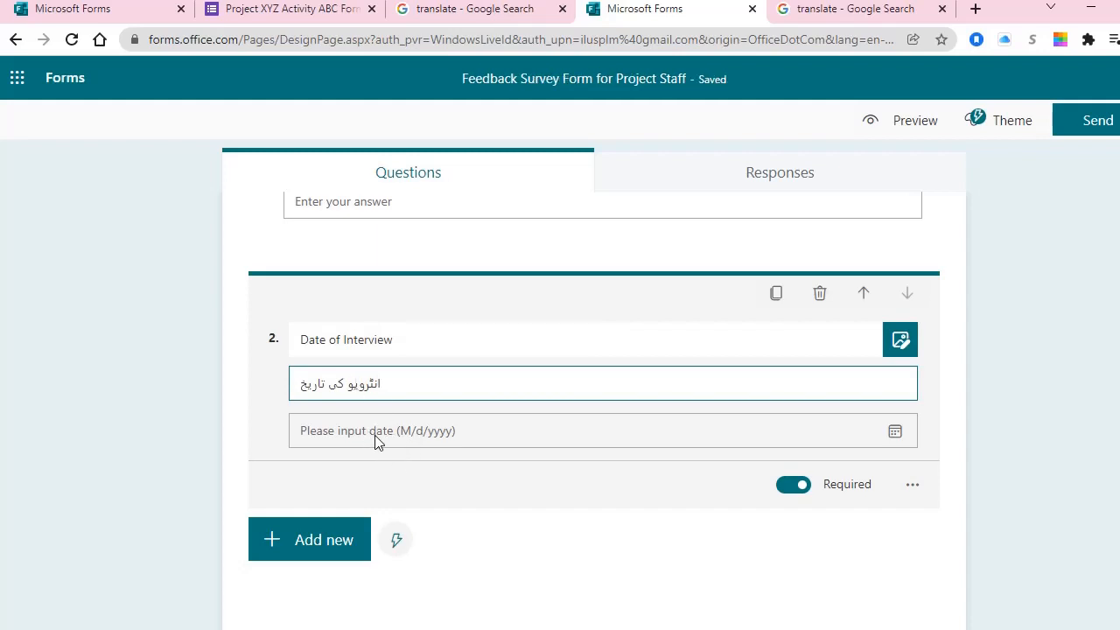
{"action": "left_click", "coordinate": [400, 432]}
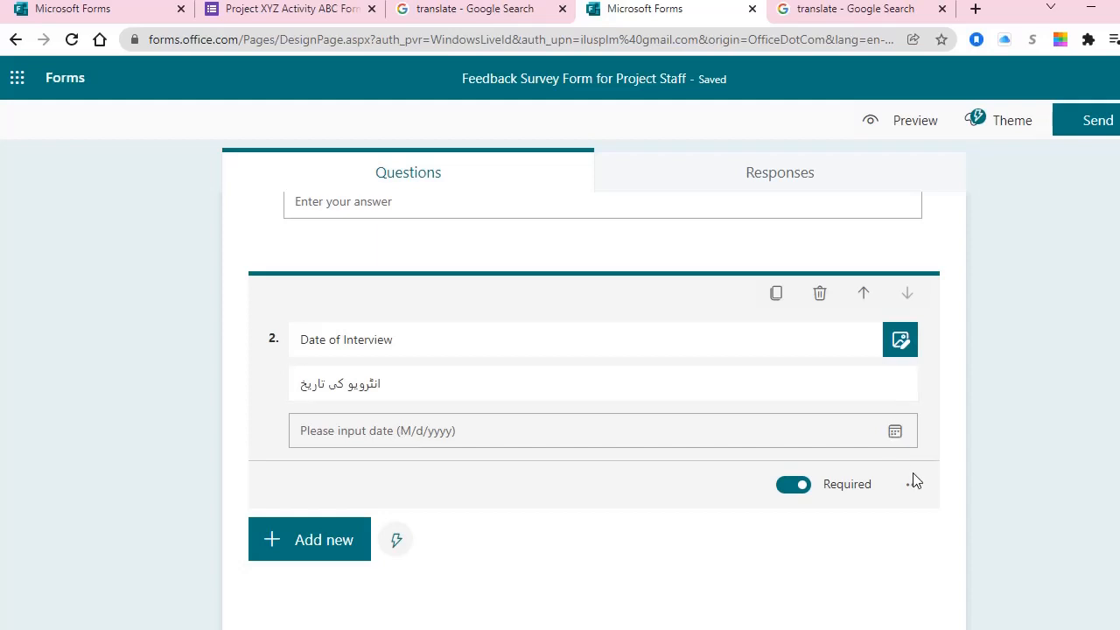
{"action": "left_click", "coordinate": [911, 547]}
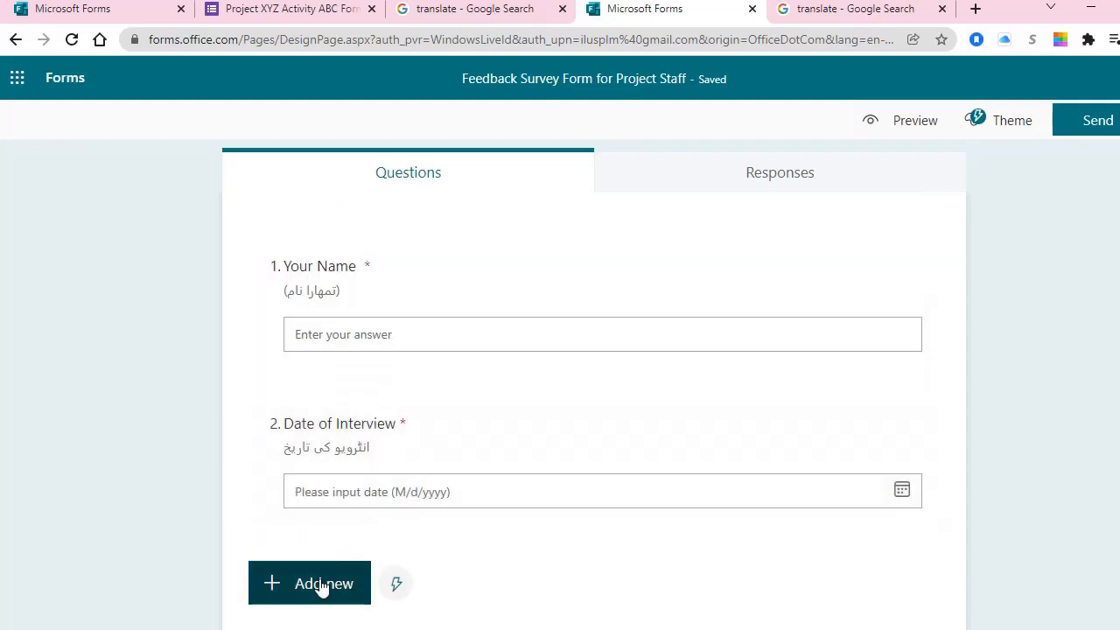
- Add the suggested question "What is your job title?" to the form
{"action": "left_click", "coordinate": [322, 585]}
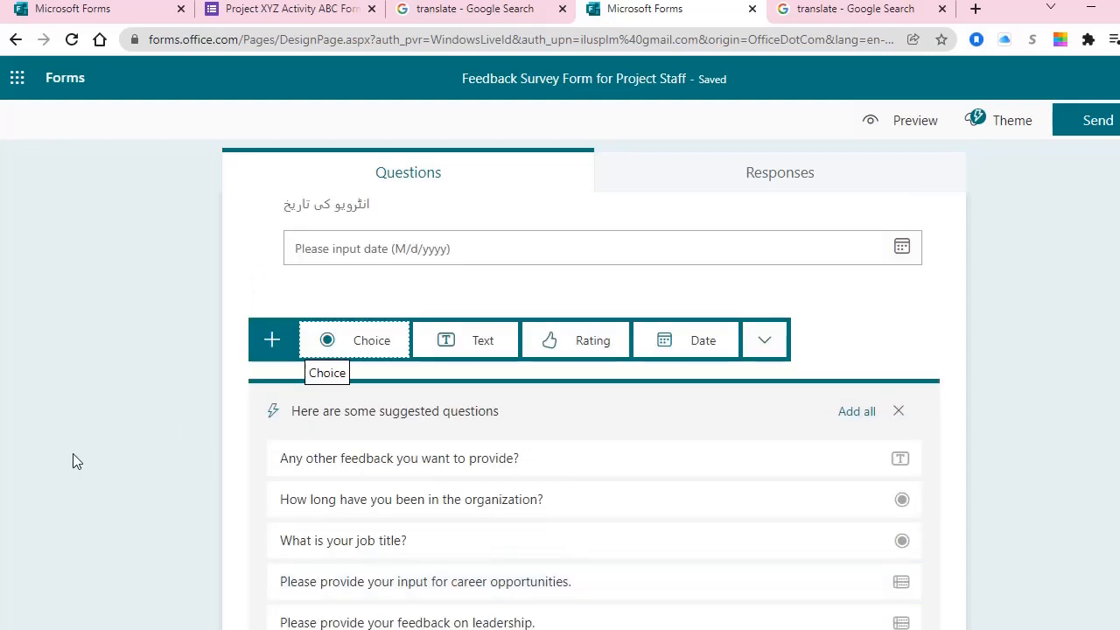
{"action": "scroll", "coordinate": [310, 528], "scroll_direction": "down", "scroll_amount": 2}
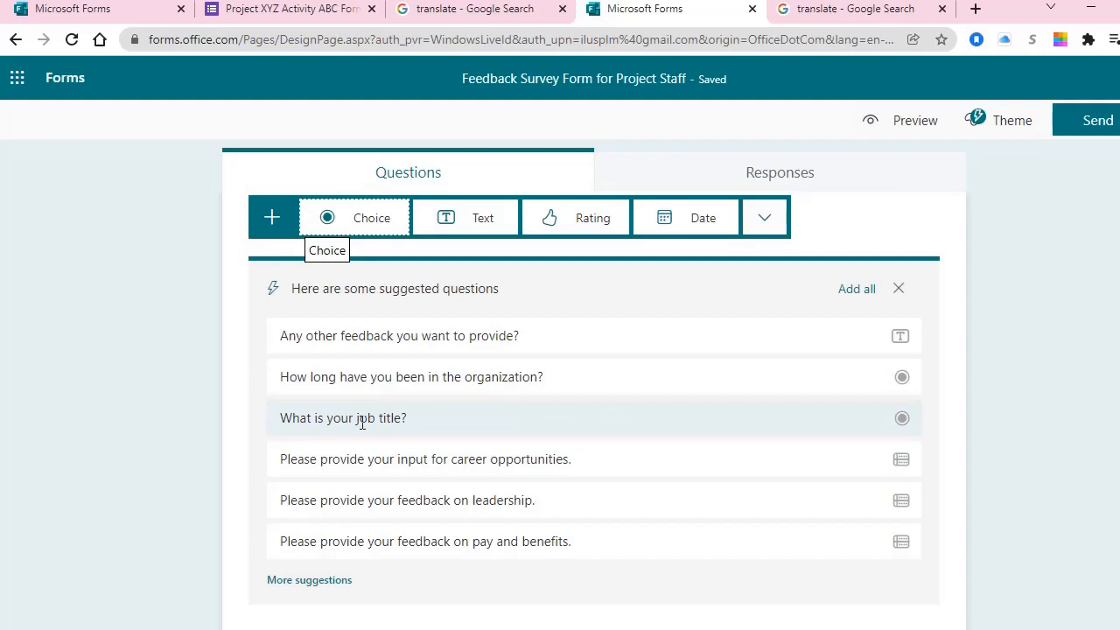
{"action": "left_click", "coordinate": [362, 423]}
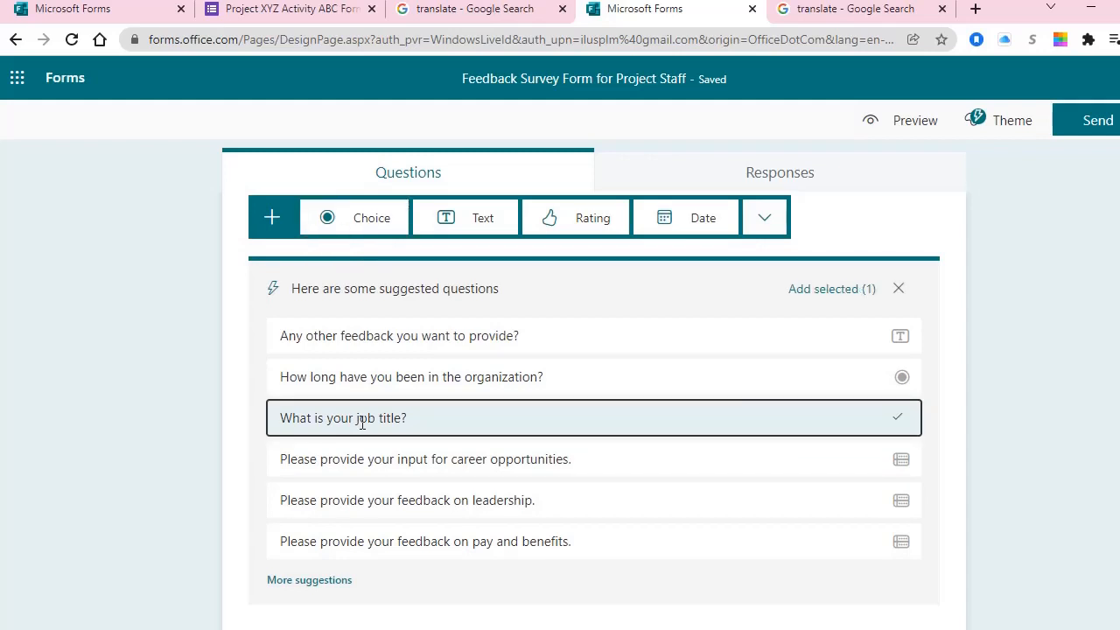
{"action": "left_click", "coordinate": [822, 295]}
{"action": "scroll", "coordinate": [522, 411], "scroll_direction": "down", "scroll_amount": 2}
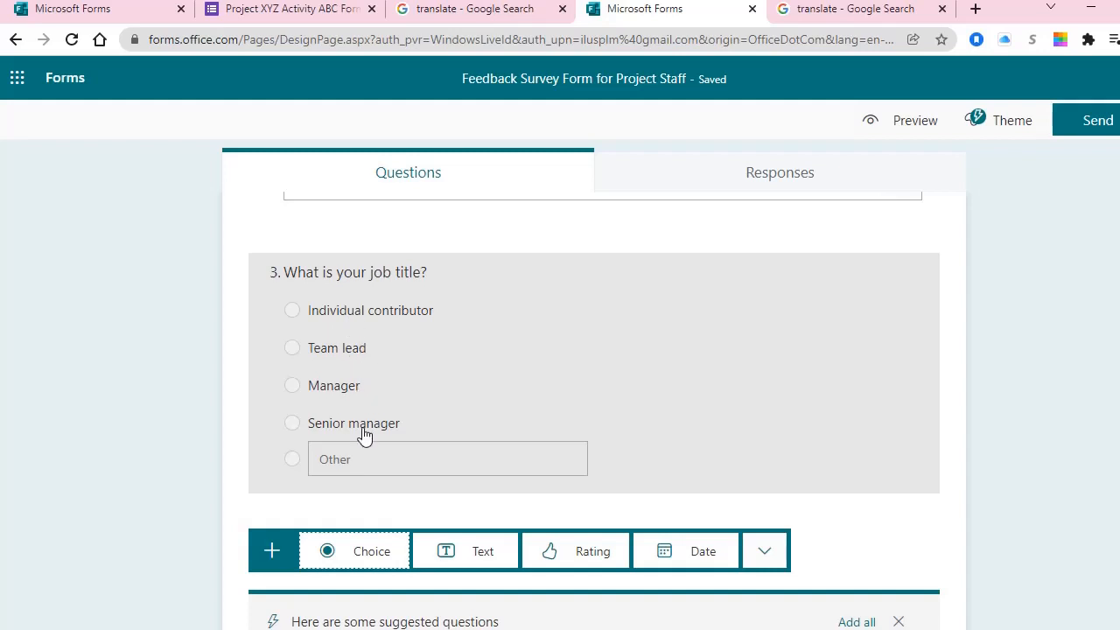
- Open the "What is your job title?" question for editing, look at its answer options and delete the question
{"action": "left_click", "coordinate": [351, 308]}
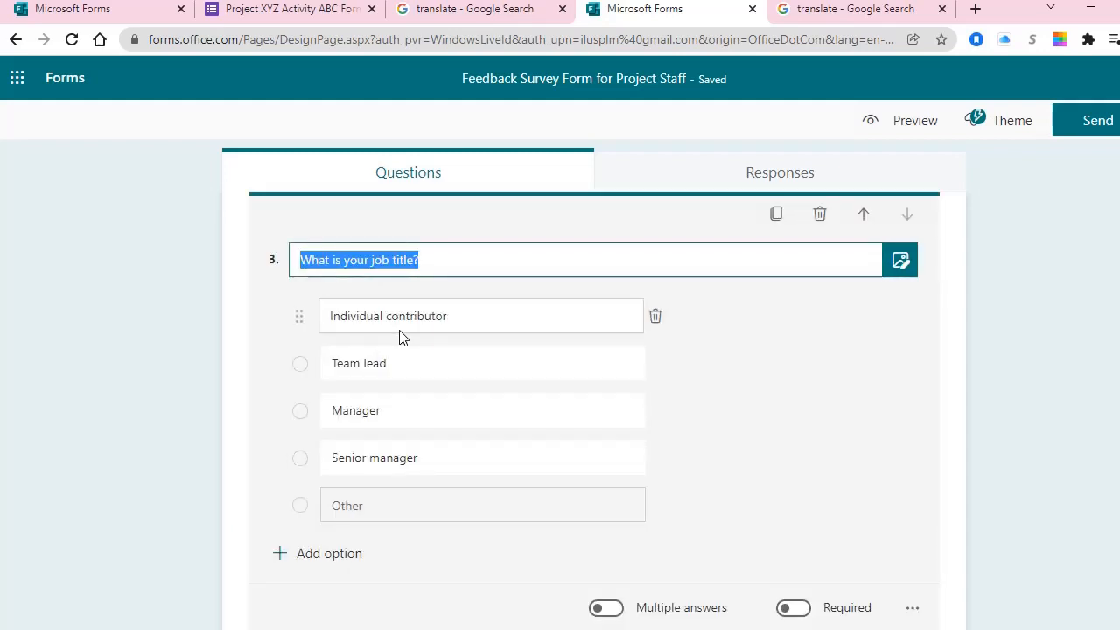
{"action": "left_click", "coordinate": [401, 315]}
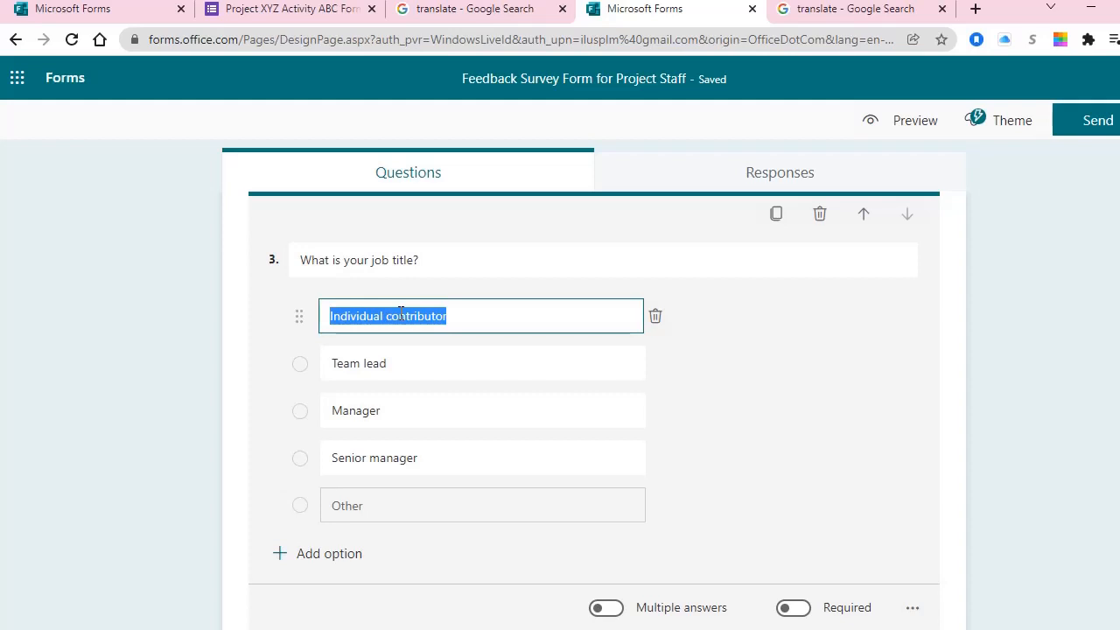
{"action": "left_click", "coordinate": [820, 216]}
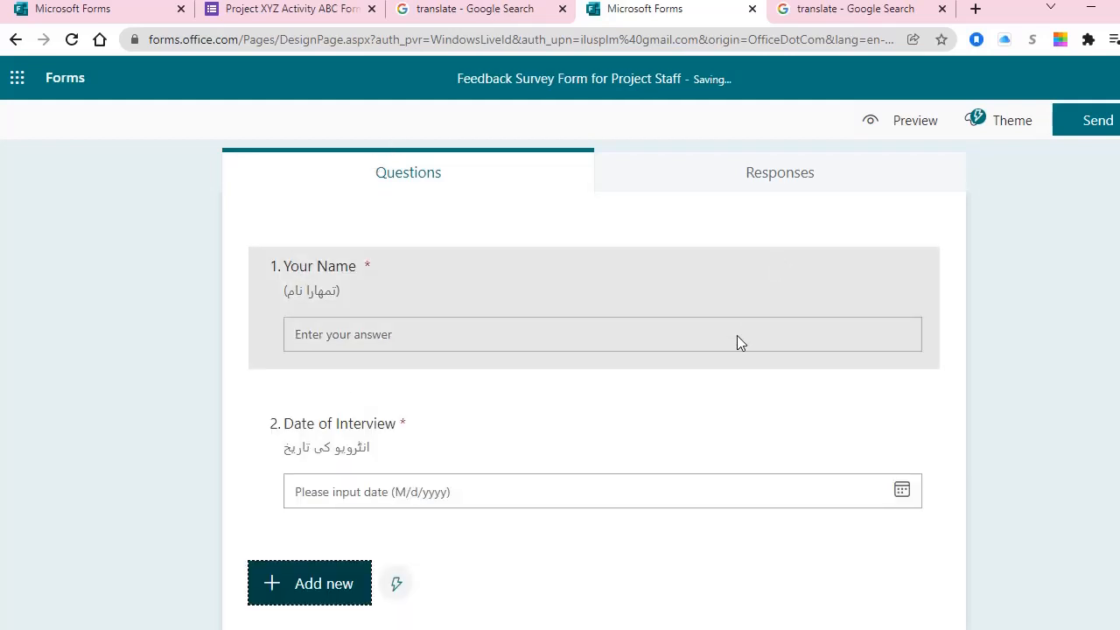
- Add a choice question titled "What is your role?" after the "Date of Interview" question
{"action": "left_click", "coordinate": [312, 587]}
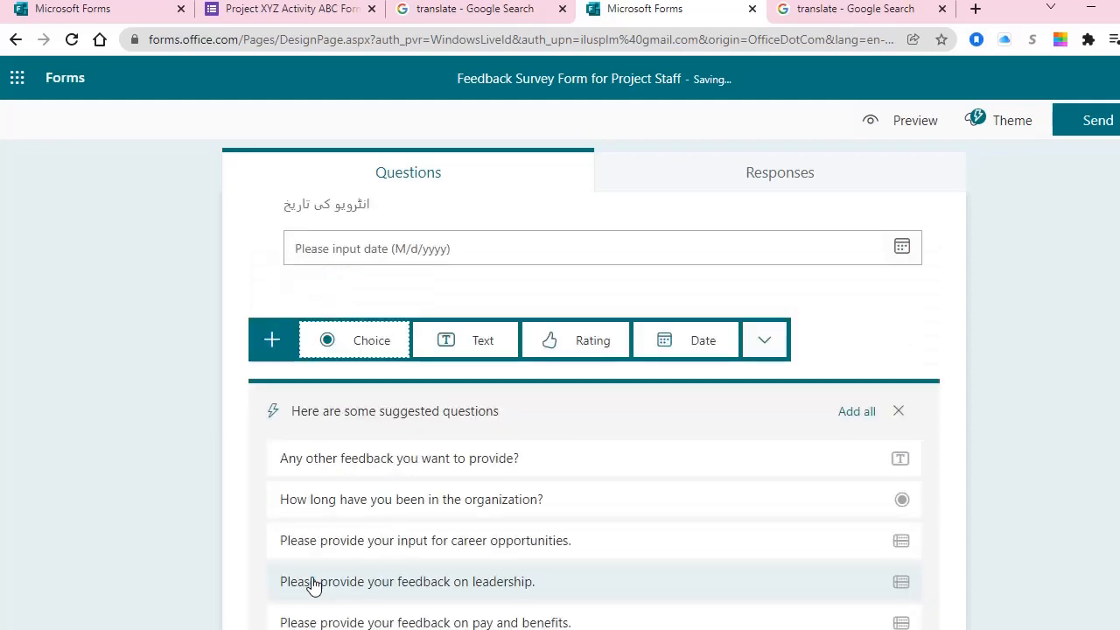
{"action": "left_click", "coordinate": [379, 349]}
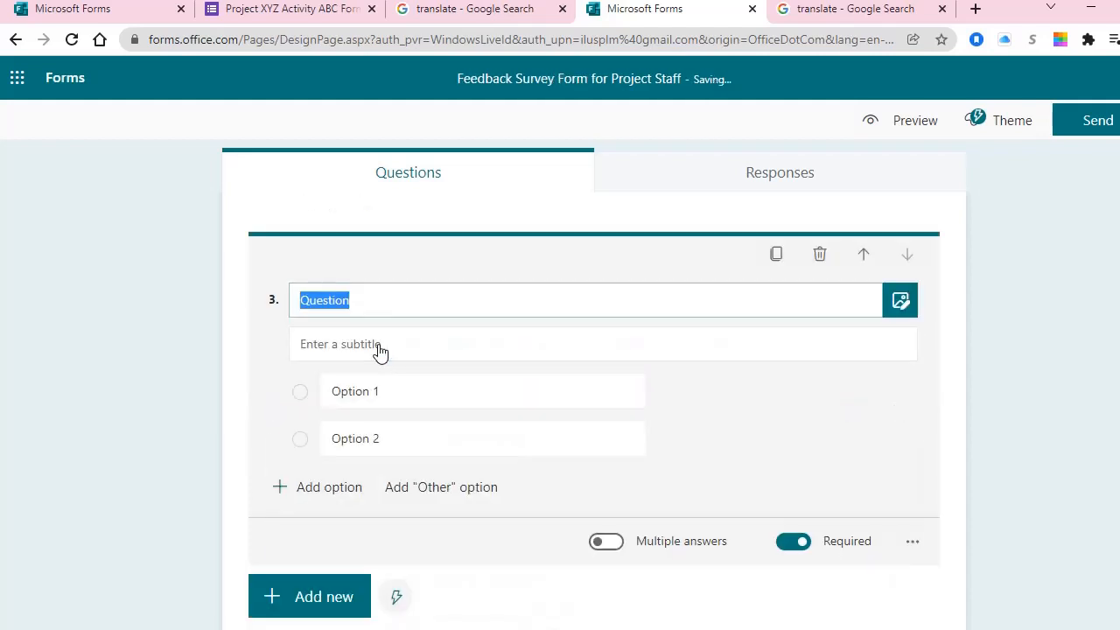
{"action": "type", "text": "W"}
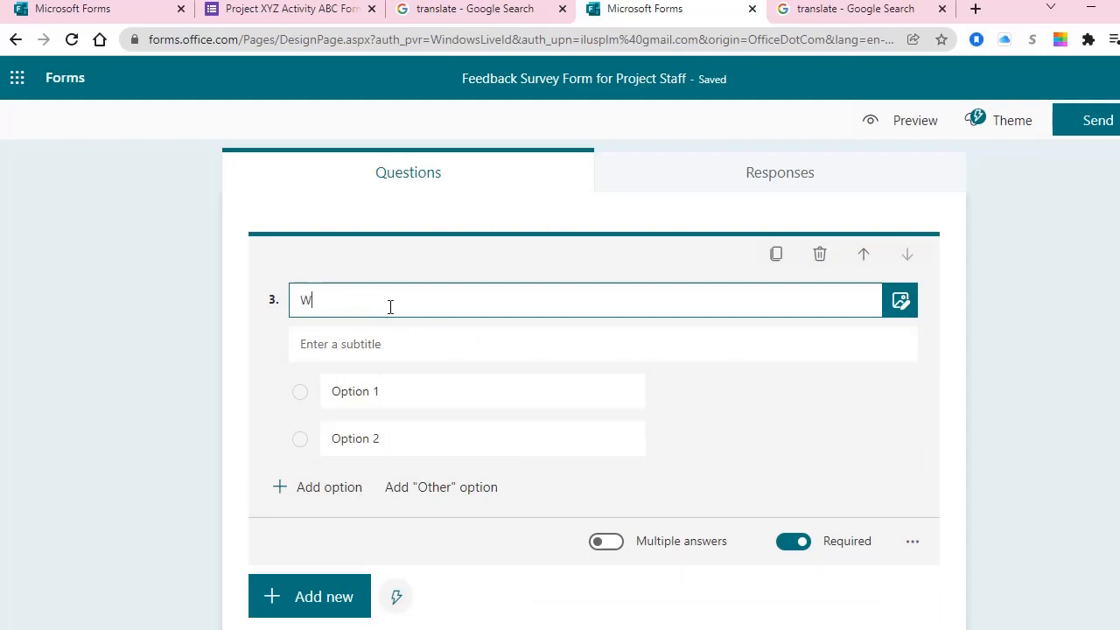
{"action": "type", "text": "Hat is your role"}
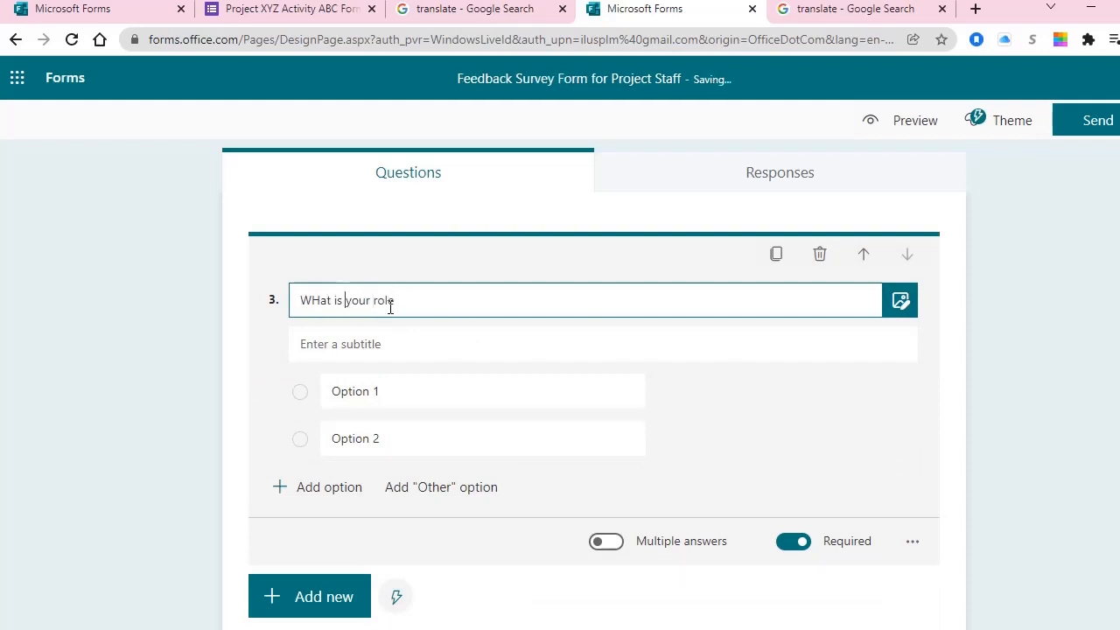
{"action": "key", "text": "ctrl+shift+Right"}
{"action": "type", "text": "What"}
{"action": "key", "text": "End"}
{"action": "type", "text": "?"}
{"action": "key", "text": "Tab"}
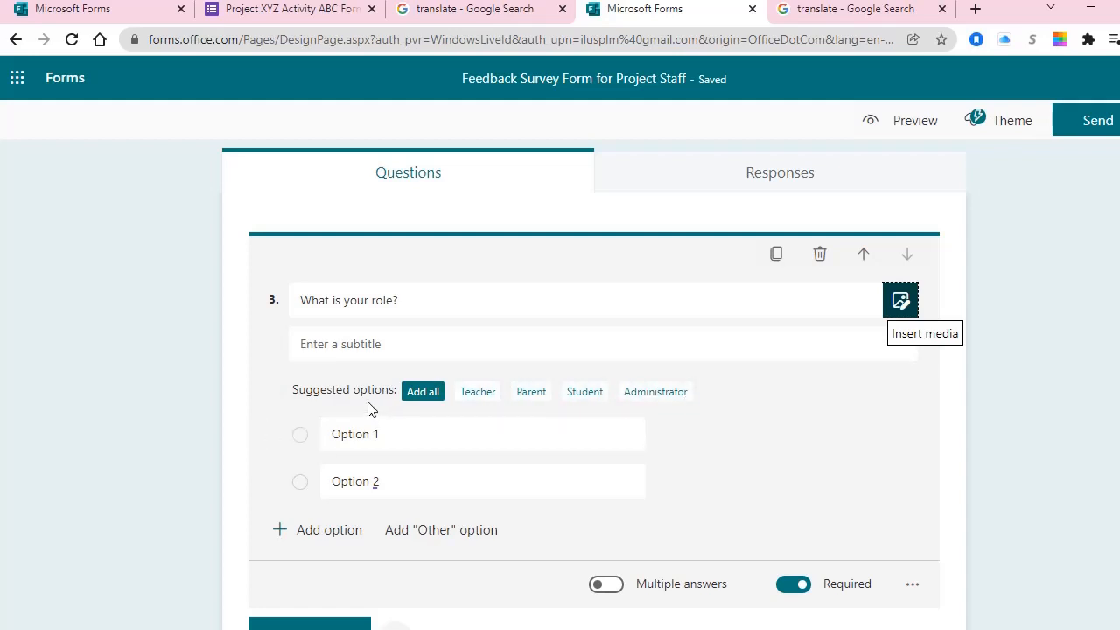
- Set the two answer options of the "What is your role?" question to "Officer" and "Manager", correcting the spelling
{"action": "left_click", "coordinate": [399, 436]}
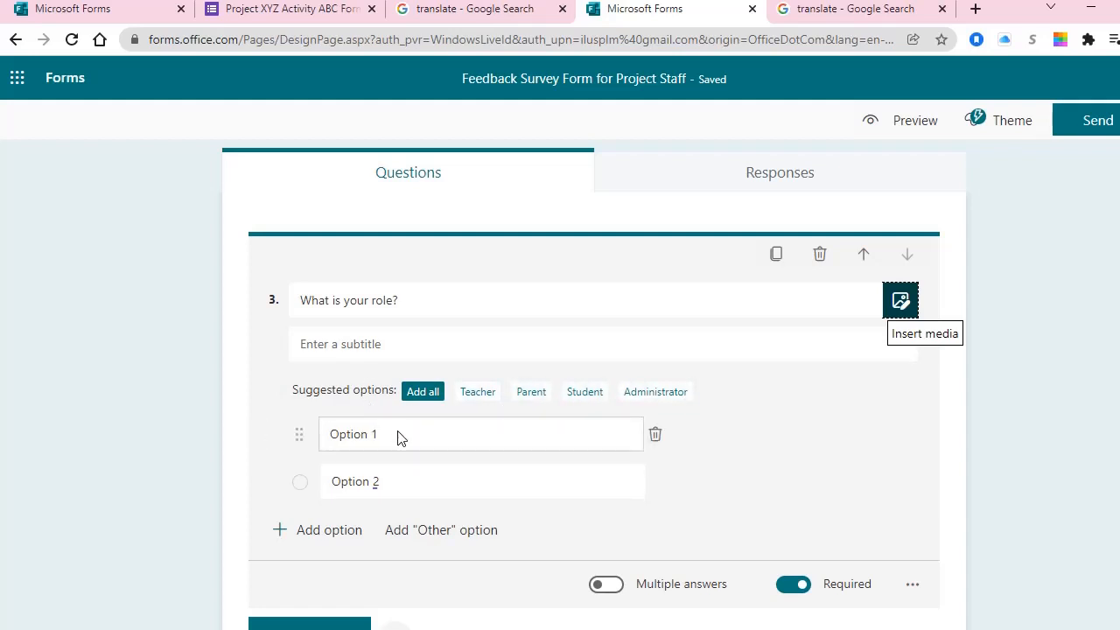
{"action": "type", "text": "O"}
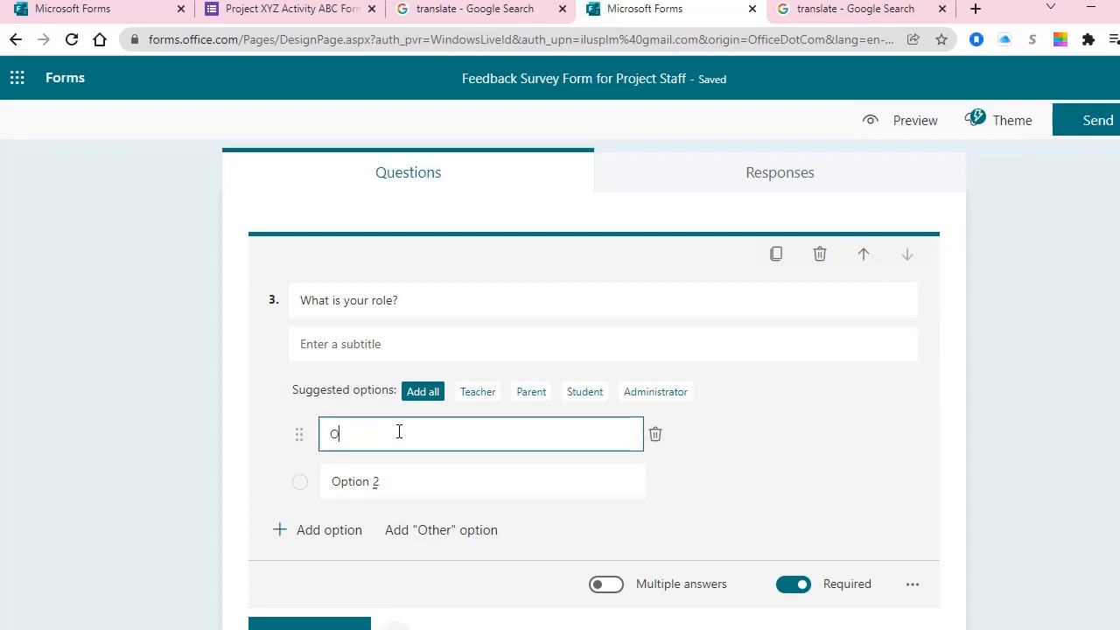
{"action": "type", "text": "ficer"}
{"action": "left_click", "coordinate": [390, 482]}
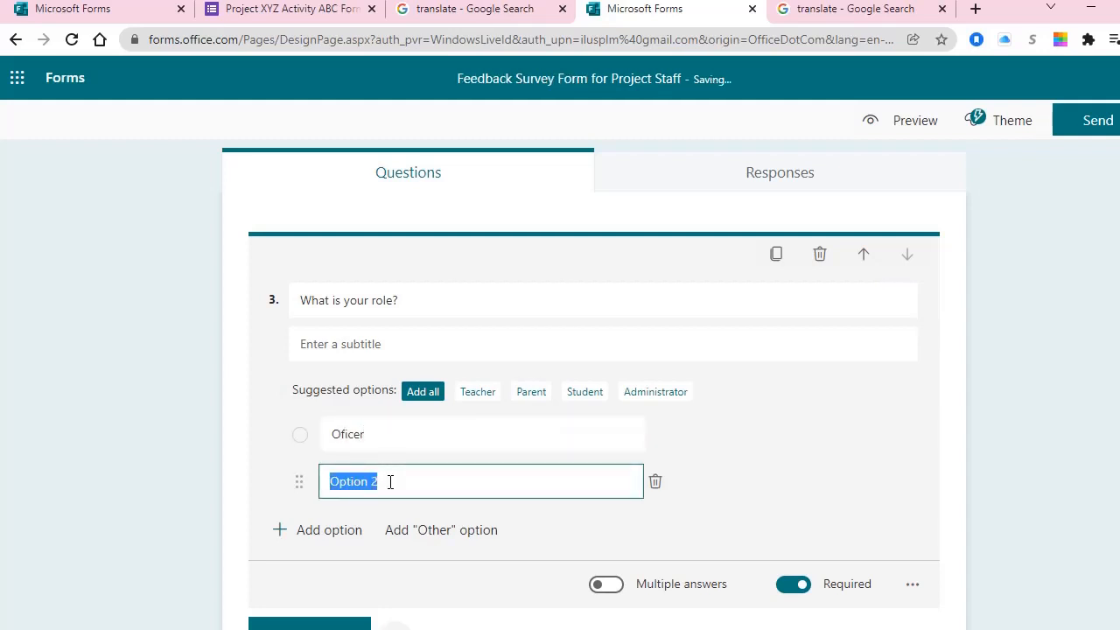
{"action": "type", "text": "Manager"}
{"action": "left_click", "coordinate": [342, 432]}
{"action": "left_click", "coordinate": [347, 435]}
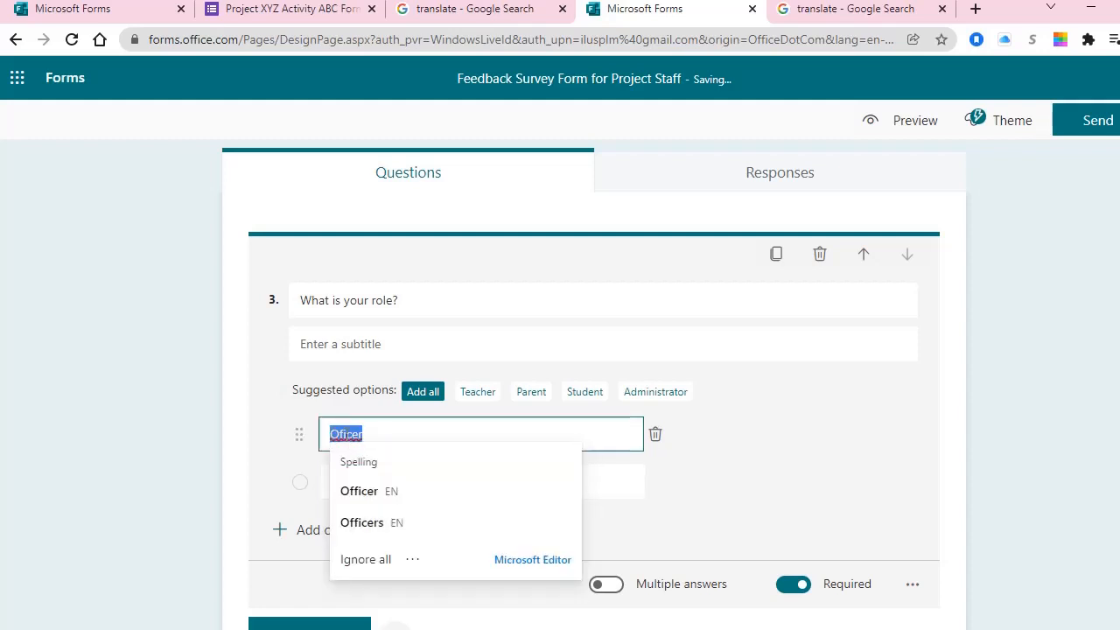
{"action": "left_click", "coordinate": [354, 491]}
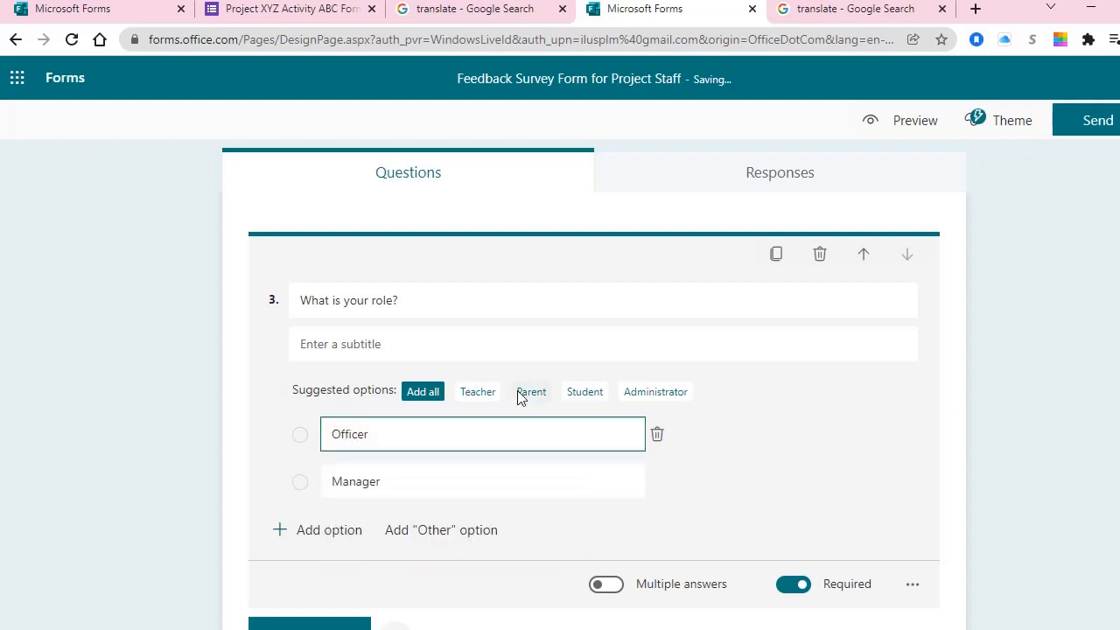
- Add an "Other" option to the answers of the "What is your role?" question
{"action": "scroll", "coordinate": [457, 423], "scroll_direction": "down", "scroll_amount": 1}
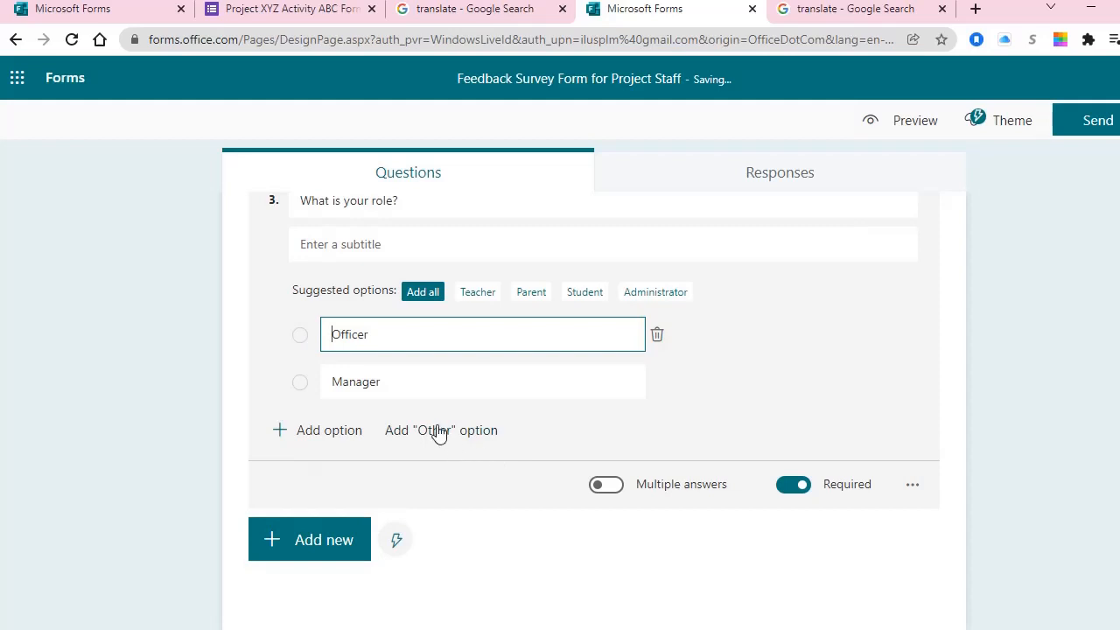
{"action": "left_click", "coordinate": [438, 431]}
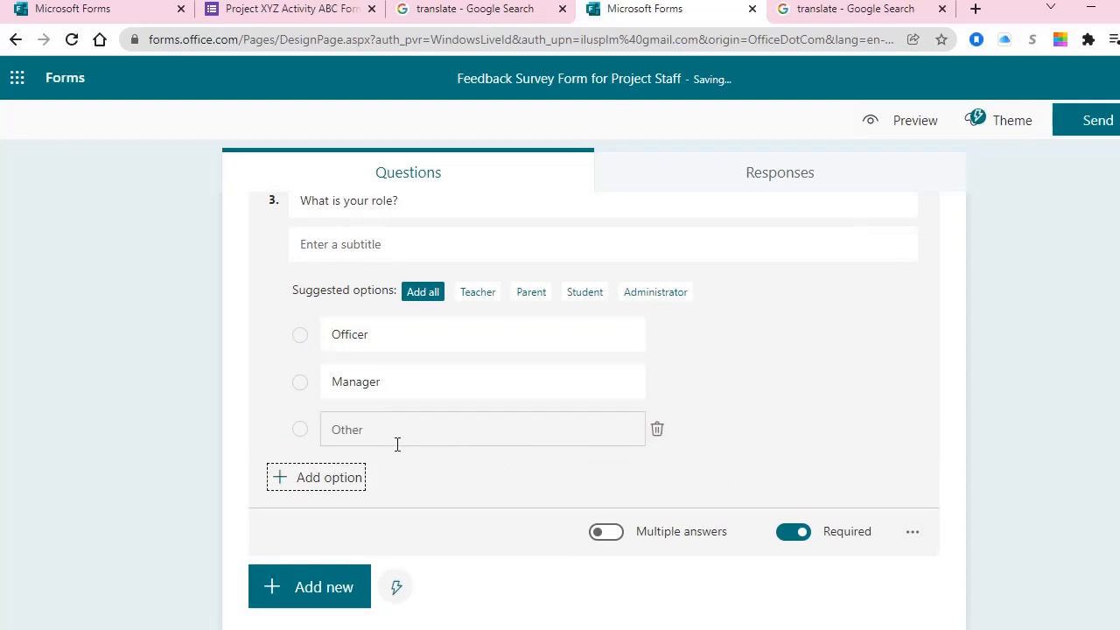
{"action": "scroll", "coordinate": [431, 442], "scroll_direction": "down", "scroll_amount": 1}
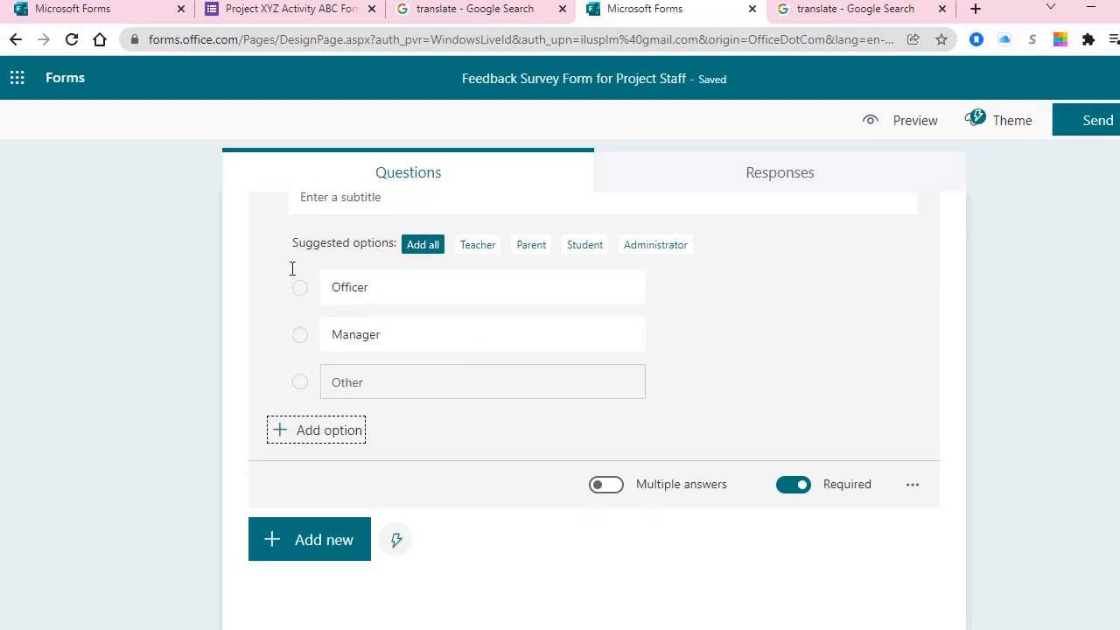
{"action": "scroll", "coordinate": [439, 267], "scroll_direction": "up", "scroll_amount": 2}
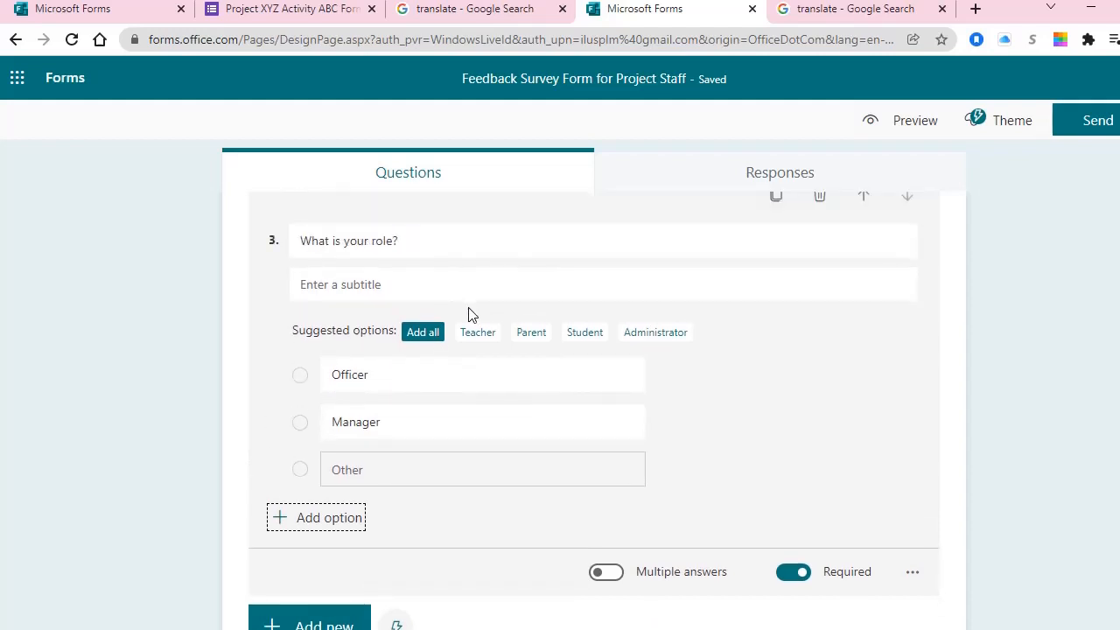
{"action": "scroll", "coordinate": [468, 315], "scroll_direction": "down", "scroll_amount": 2}
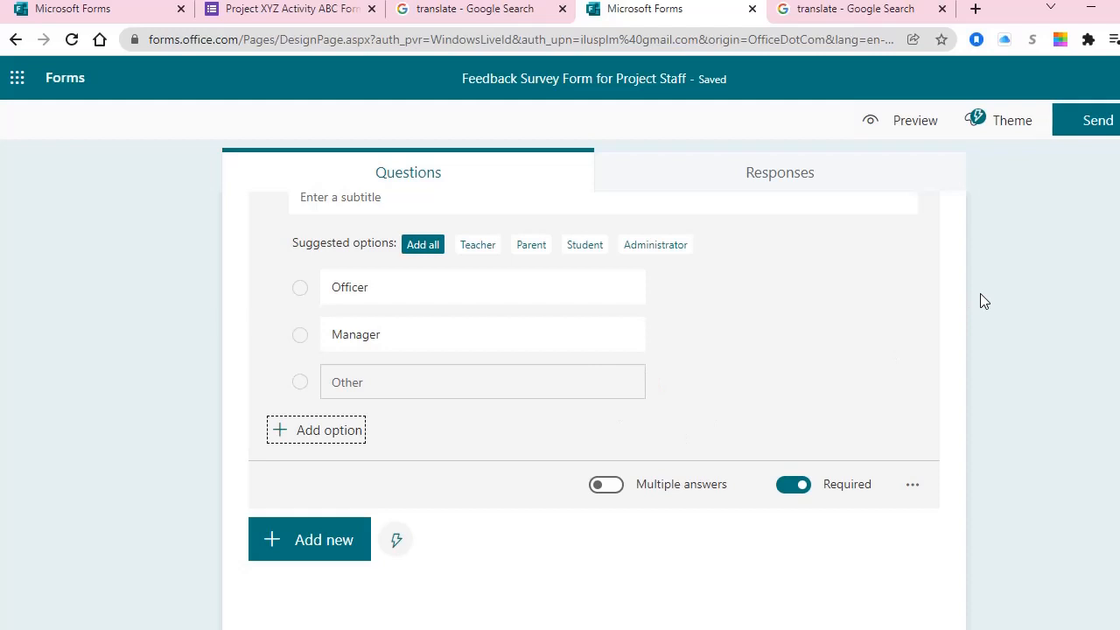
- Turn multiple answers on and back off for the "What is your role?" question, and preview the form
{"action": "left_click", "coordinate": [615, 495]}
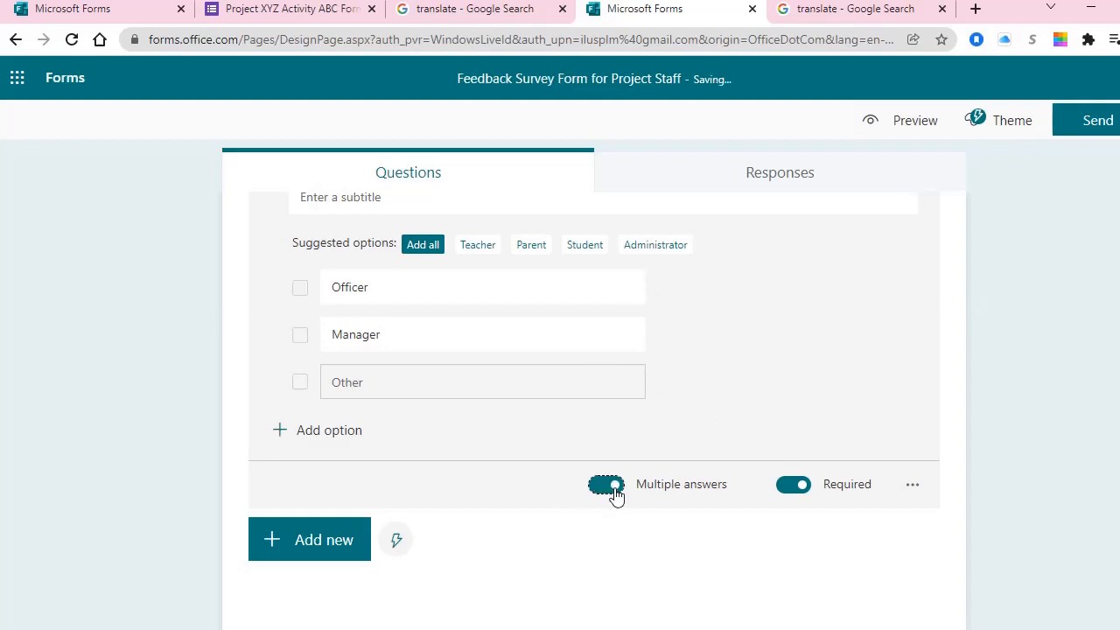
{"action": "left_click", "coordinate": [599, 492]}
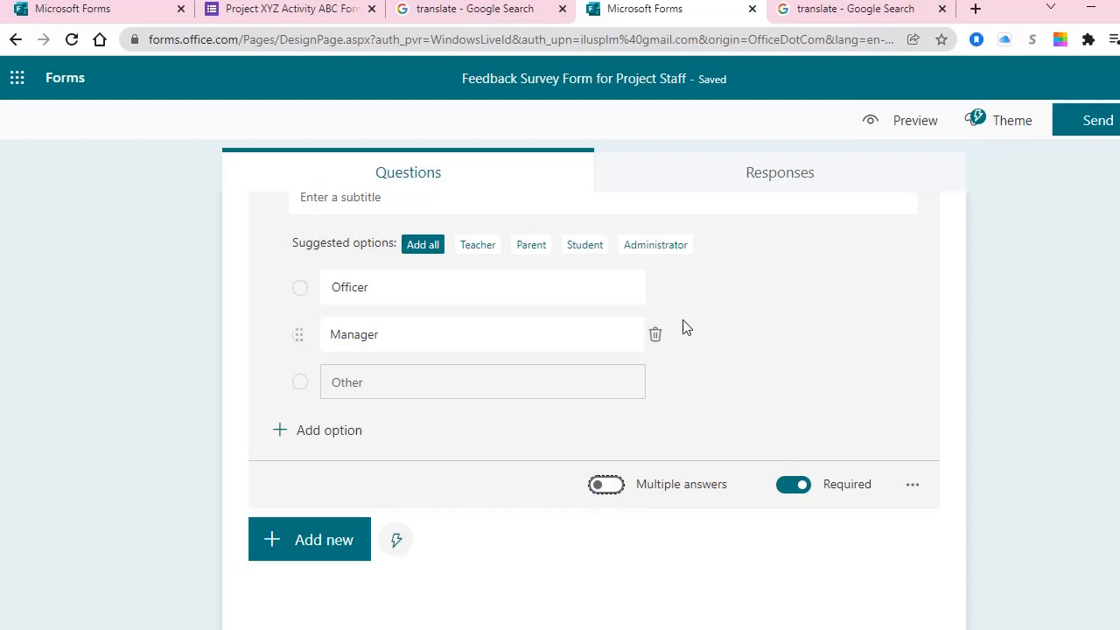
{"action": "left_click", "coordinate": [901, 120]}
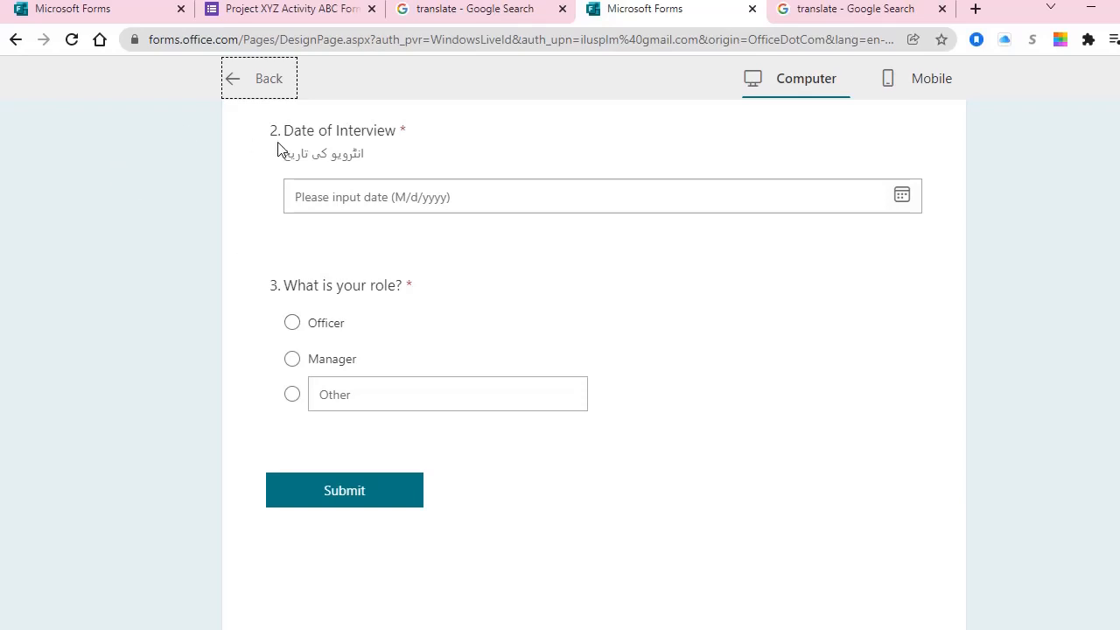
{"action": "left_click", "coordinate": [265, 90]}
{"action": "scroll", "coordinate": [795, 395], "scroll_direction": "down", "scroll_amount": 4}
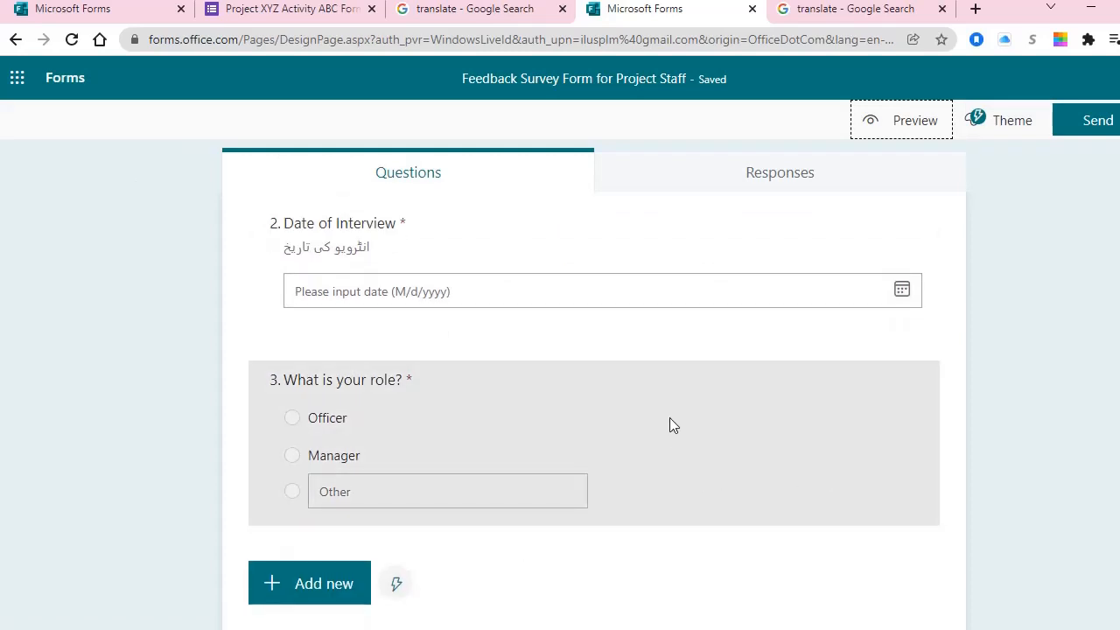
- Allow multiple answers for the "What is your role?" question and preview it in the form
{"action": "left_click", "coordinate": [671, 419]}
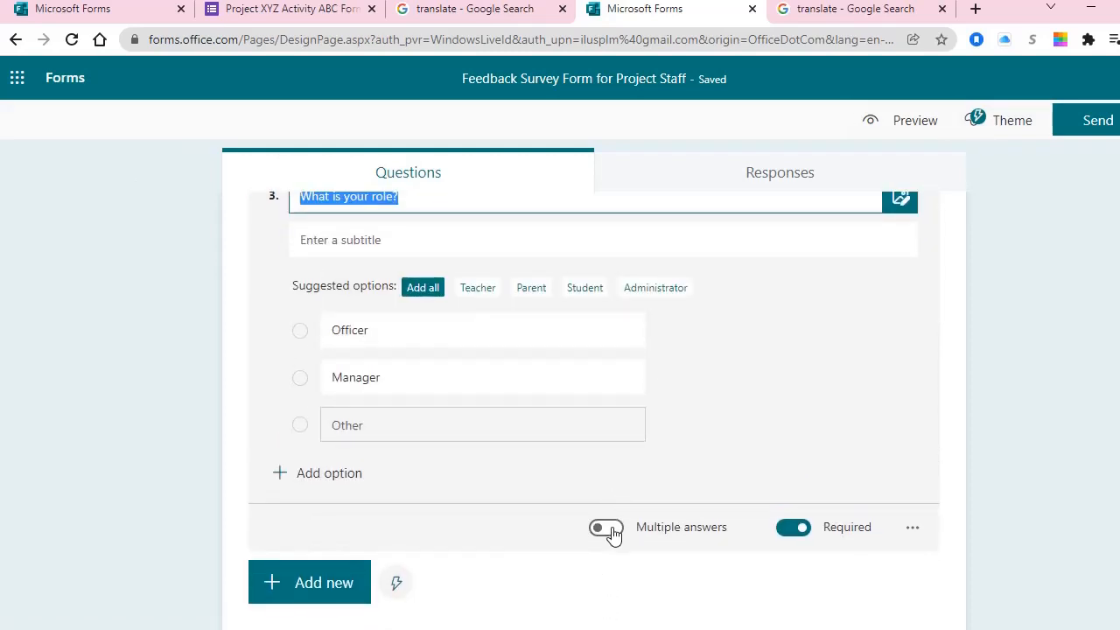
{"action": "left_click", "coordinate": [610, 529]}
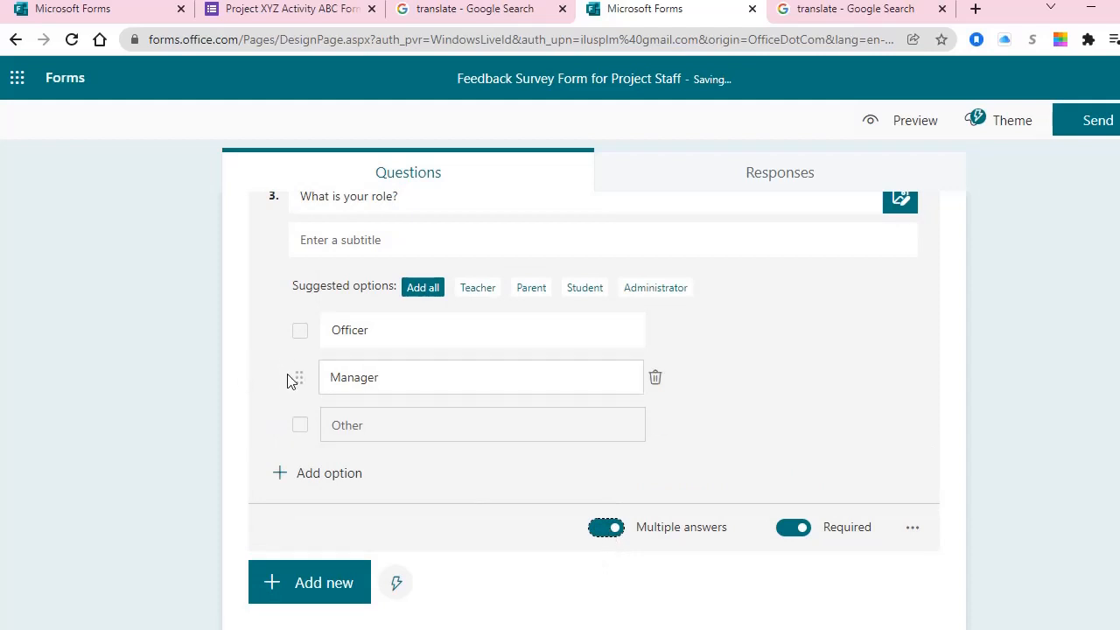
{"action": "scroll", "coordinate": [814, 155], "scroll_direction": "up", "scroll_amount": 3}
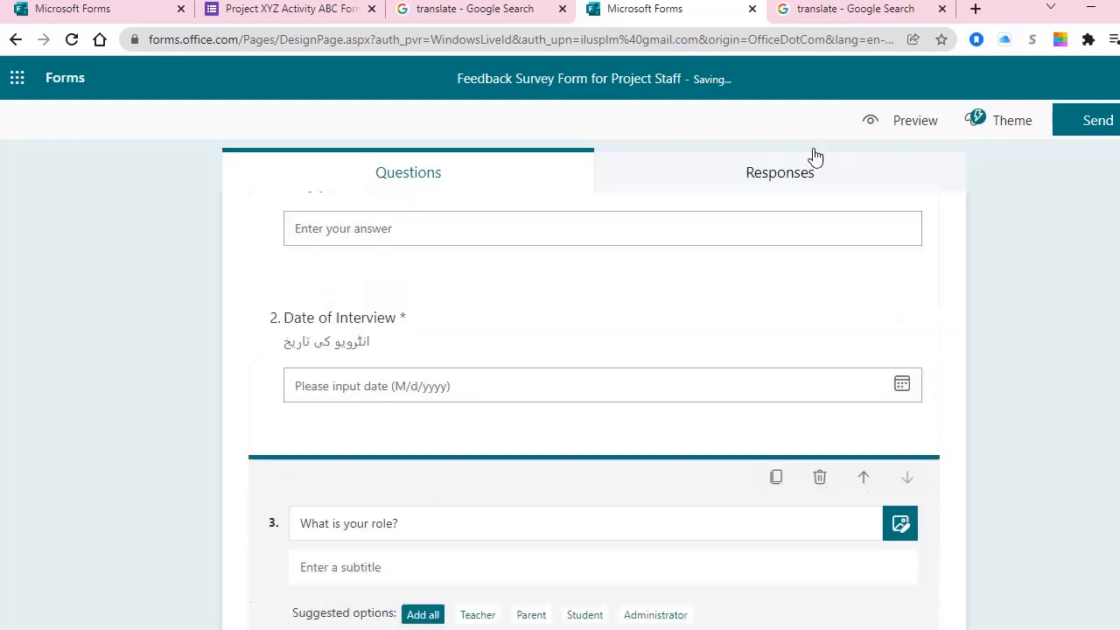
{"action": "left_click", "coordinate": [879, 120]}
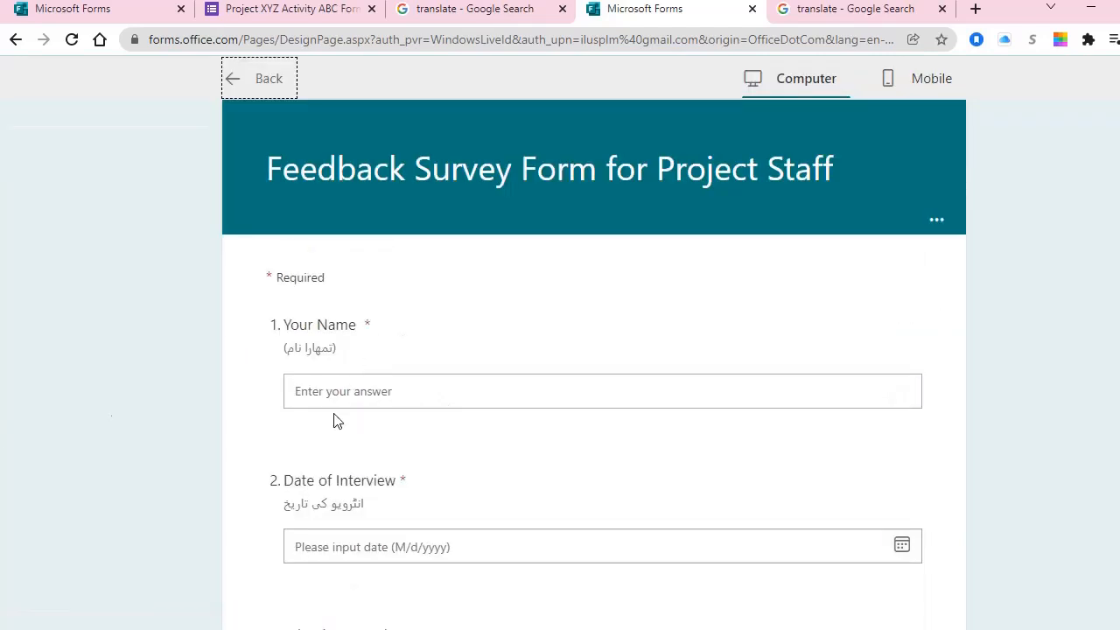
{"action": "scroll", "coordinate": [340, 420], "scroll_direction": "down", "scroll_amount": 5}
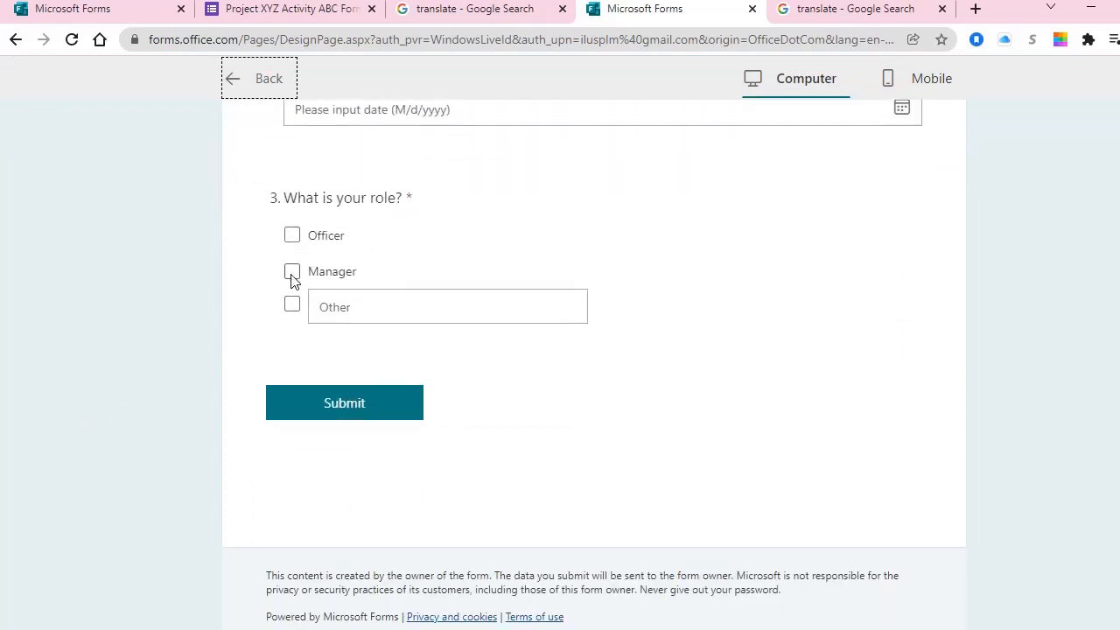
- Test selecting and clearing the Officer, Manager and Other checkboxes in the preview, and return to the form editor
{"action": "left_click", "coordinate": [292, 236]}
{"action": "left_click", "coordinate": [292, 272]}
{"action": "left_click", "coordinate": [293, 305]}
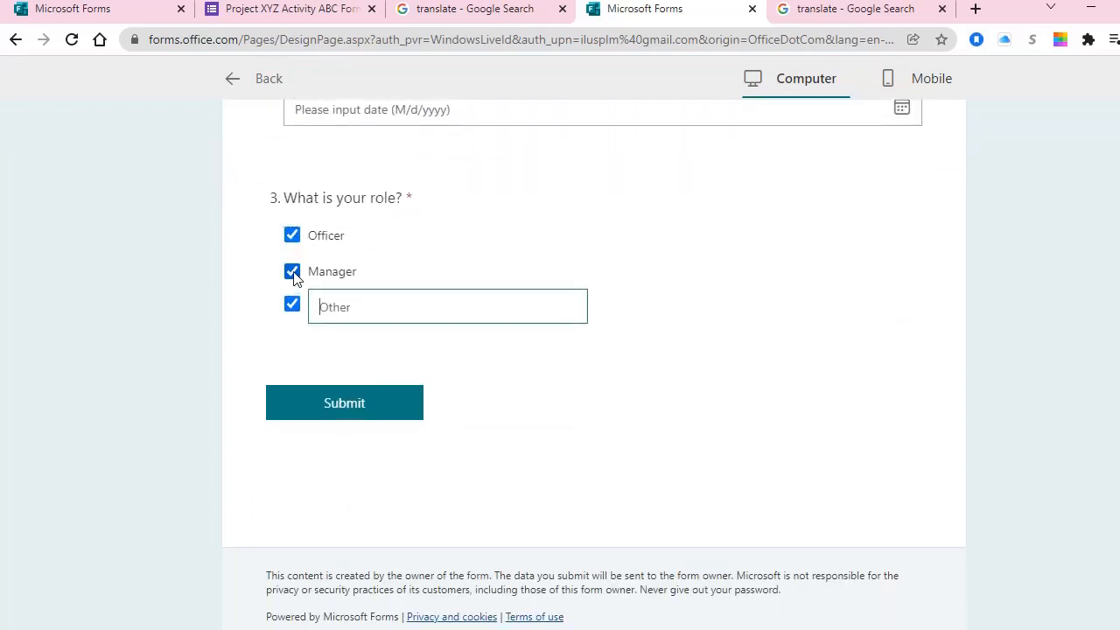
{"action": "left_click", "coordinate": [292, 271]}
{"action": "left_click", "coordinate": [292, 236]}
{"action": "left_click", "coordinate": [292, 304]}
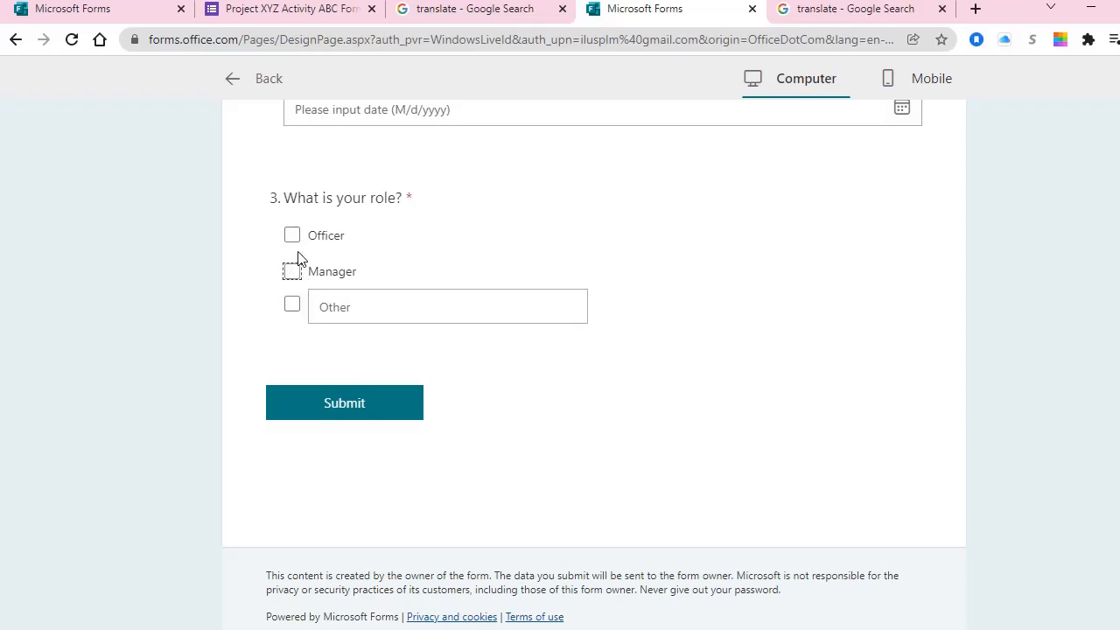
{"action": "left_click", "coordinate": [292, 236]}
{"action": "left_click", "coordinate": [292, 272]}
{"action": "left_click", "coordinate": [292, 272]}
{"action": "left_click", "coordinate": [292, 235]}
{"action": "left_click", "coordinate": [13, 53]}
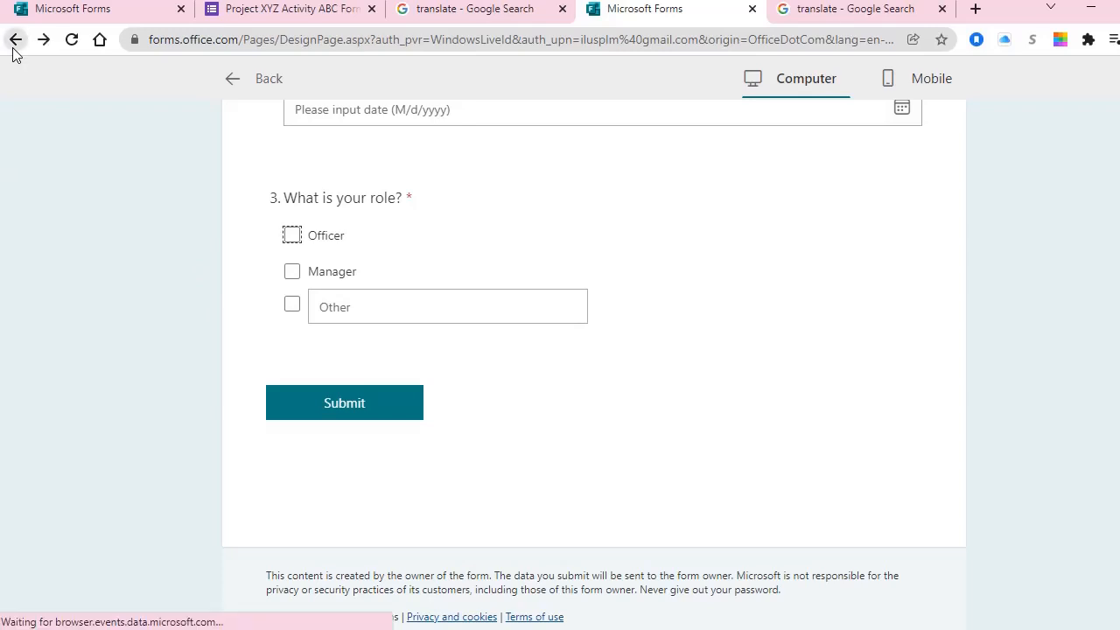
- Turn off multiple answers for the "What is your role?" question
{"action": "scroll", "coordinate": [490, 258], "scroll_direction": "down", "scroll_amount": 4}
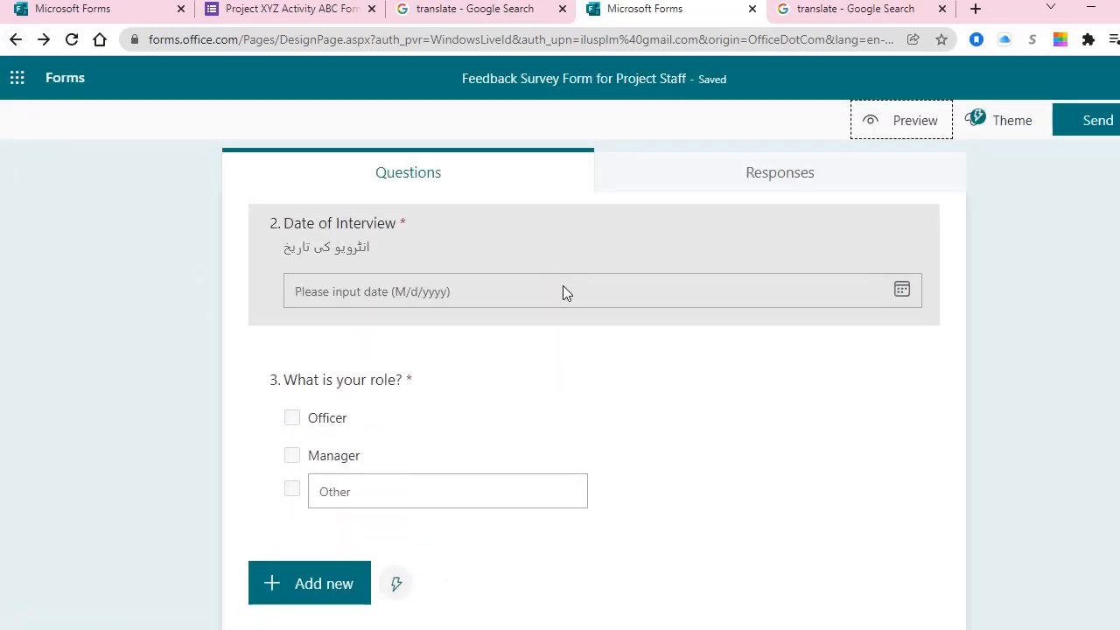
{"action": "left_click", "coordinate": [371, 400]}
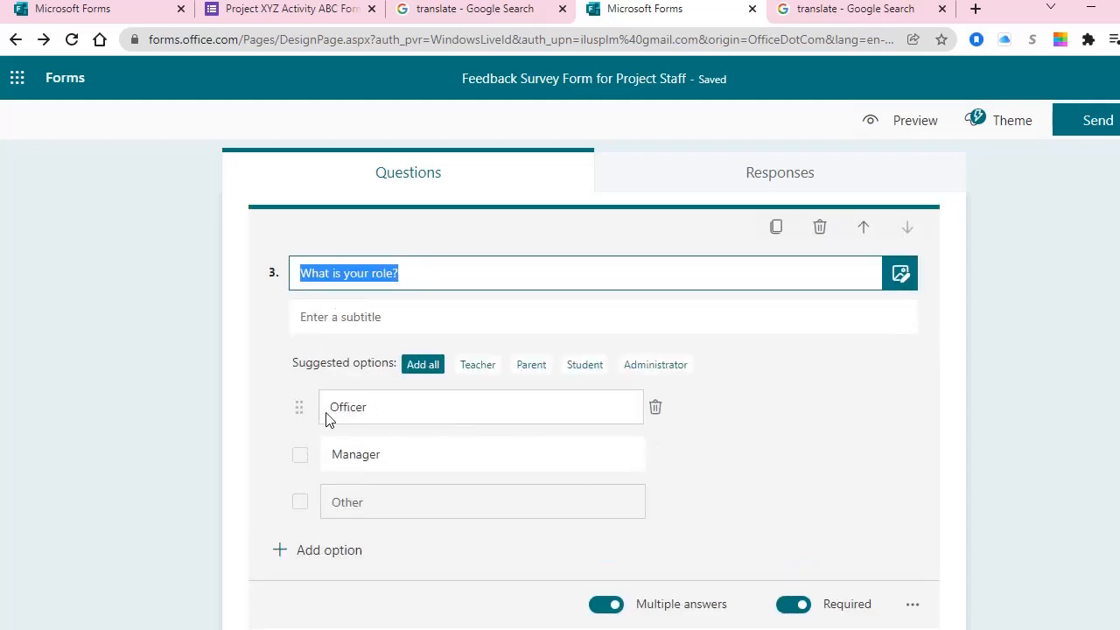
{"action": "scroll", "coordinate": [233, 398], "scroll_direction": "down", "scroll_amount": 2}
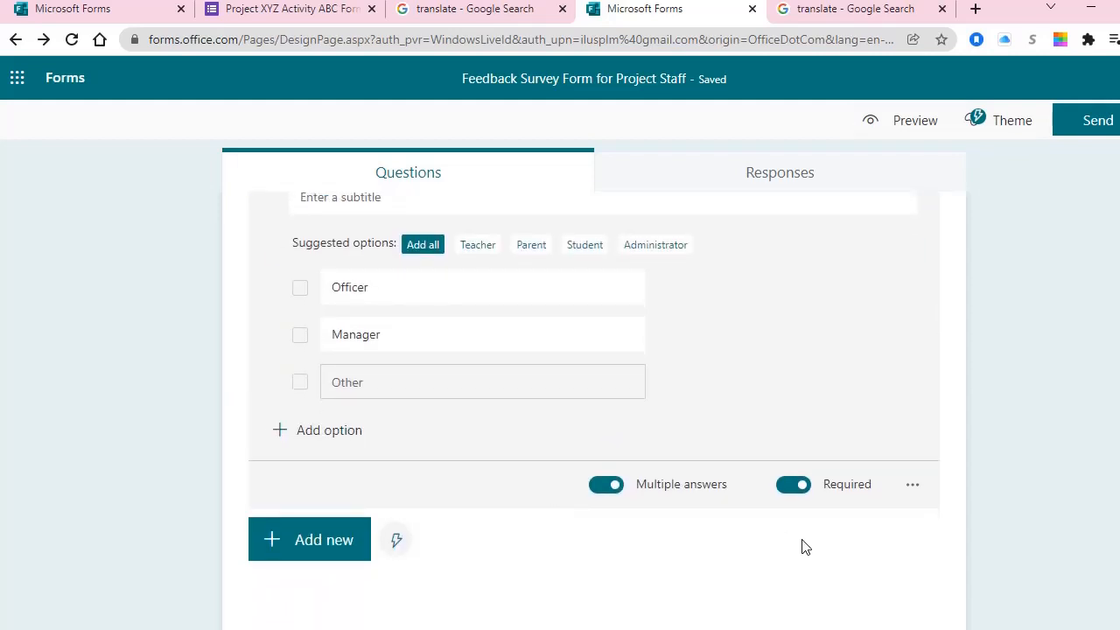
{"action": "left_click", "coordinate": [607, 487]}
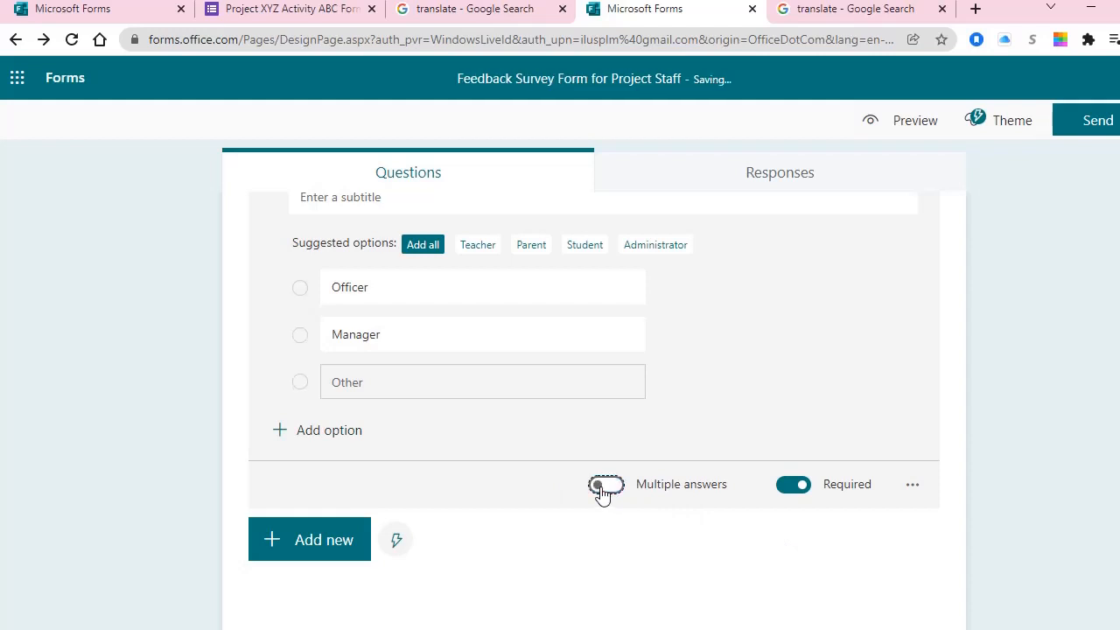
{"action": "scroll", "coordinate": [534, 334], "scroll_direction": "up", "scroll_amount": 1}
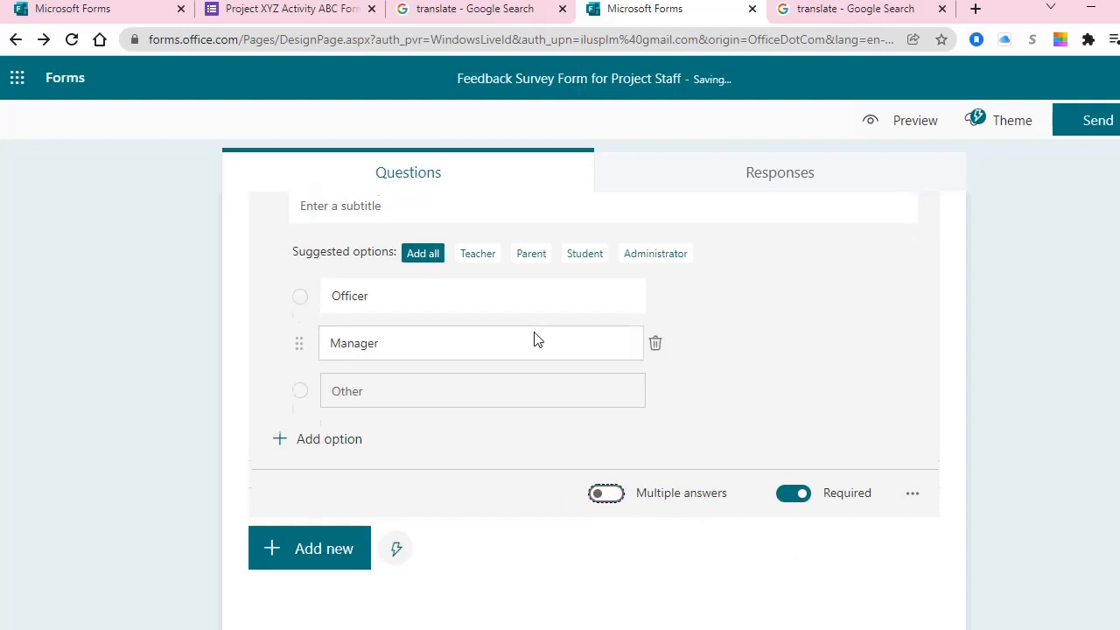
{"action": "scroll", "coordinate": [533, 339], "scroll_direction": "down", "scroll_amount": 1}
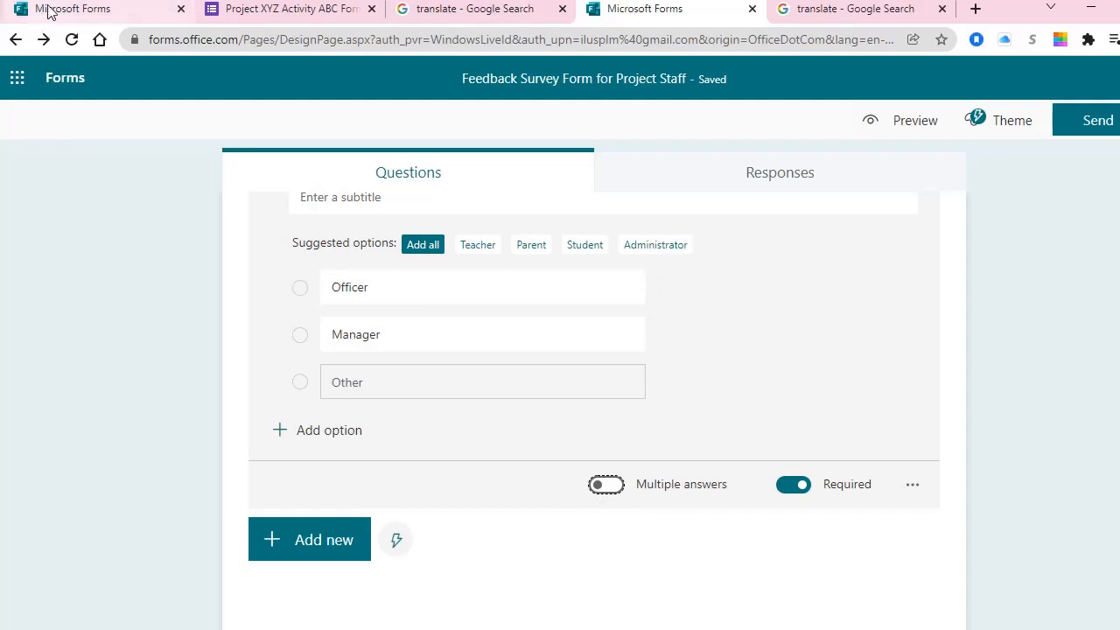
- Copy the bilingual title of the Gender question from the existing survey and return to the new form
{"action": "left_click", "coordinate": [75, 9]}
{"action": "scroll", "coordinate": [540, 382], "scroll_direction": "down", "scroll_amount": 4}
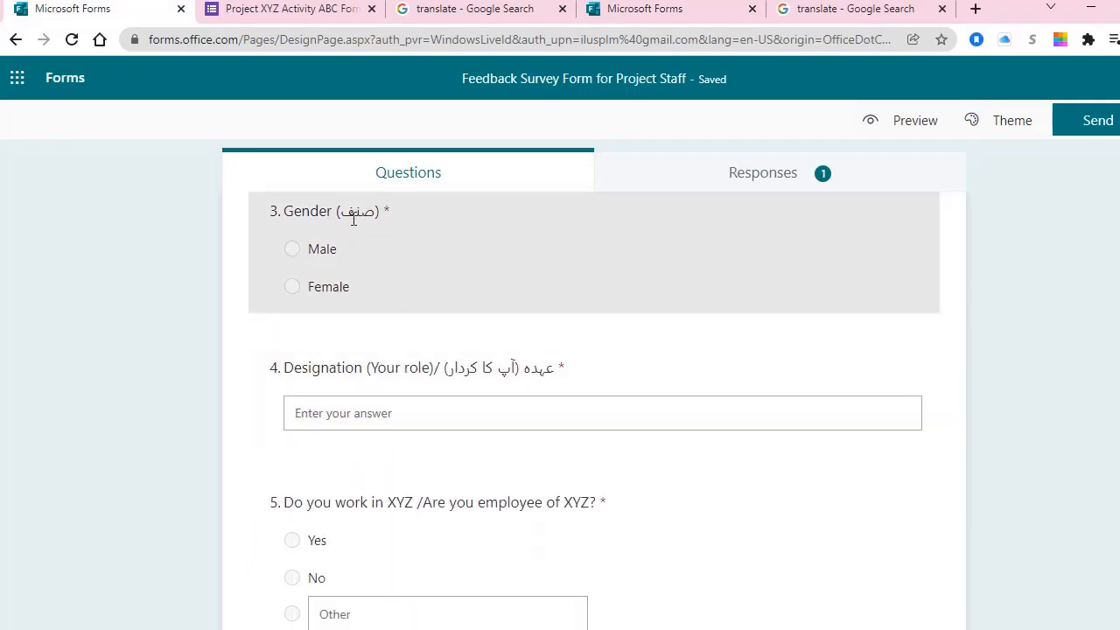
{"action": "left_click", "coordinate": [354, 219]}
{"action": "key", "text": "ctrl+c"}
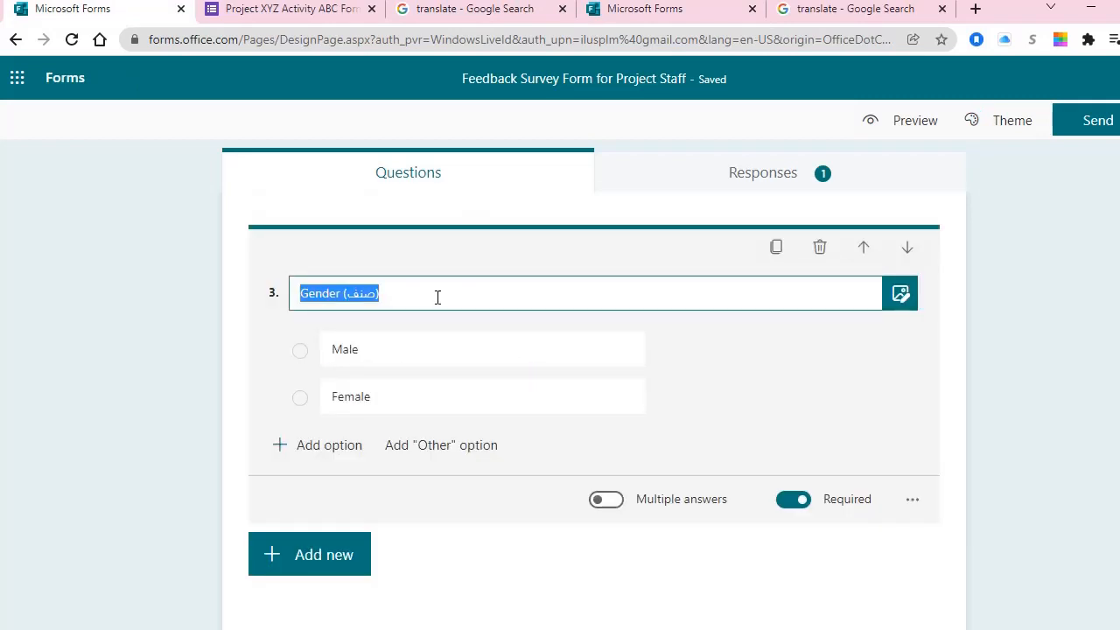
{"action": "left_click", "coordinate": [644, 16]}
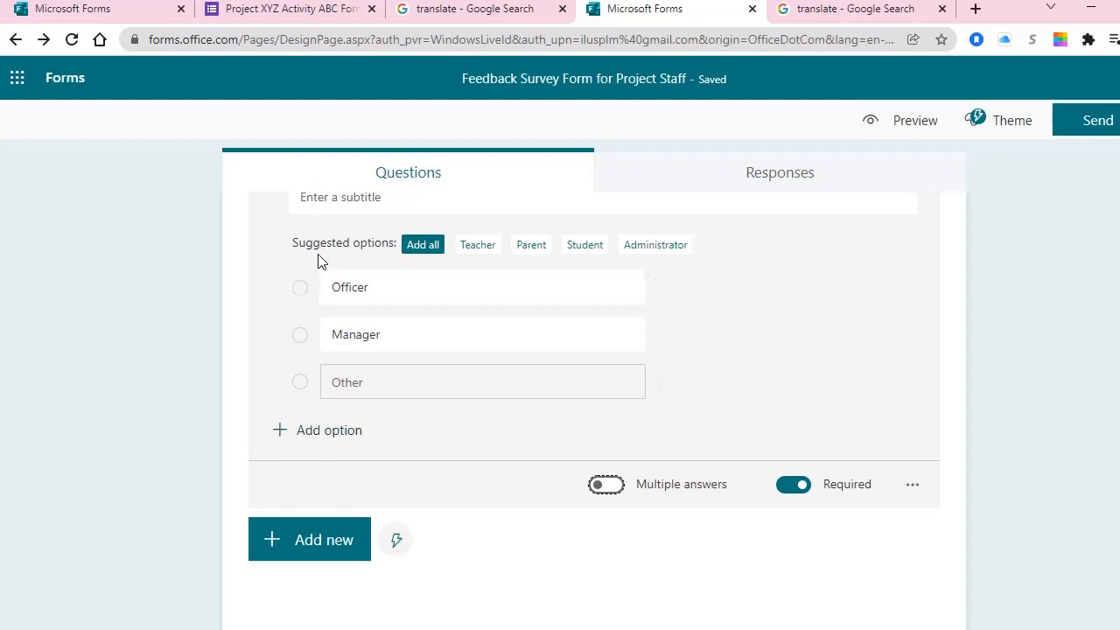
- Add a choice question after "What is your role?" and paste "Gender (صنف)" as its title
{"action": "left_click", "coordinate": [295, 537]}
{"action": "scroll", "coordinate": [405, 545], "scroll_direction": "down", "scroll_amount": 4}
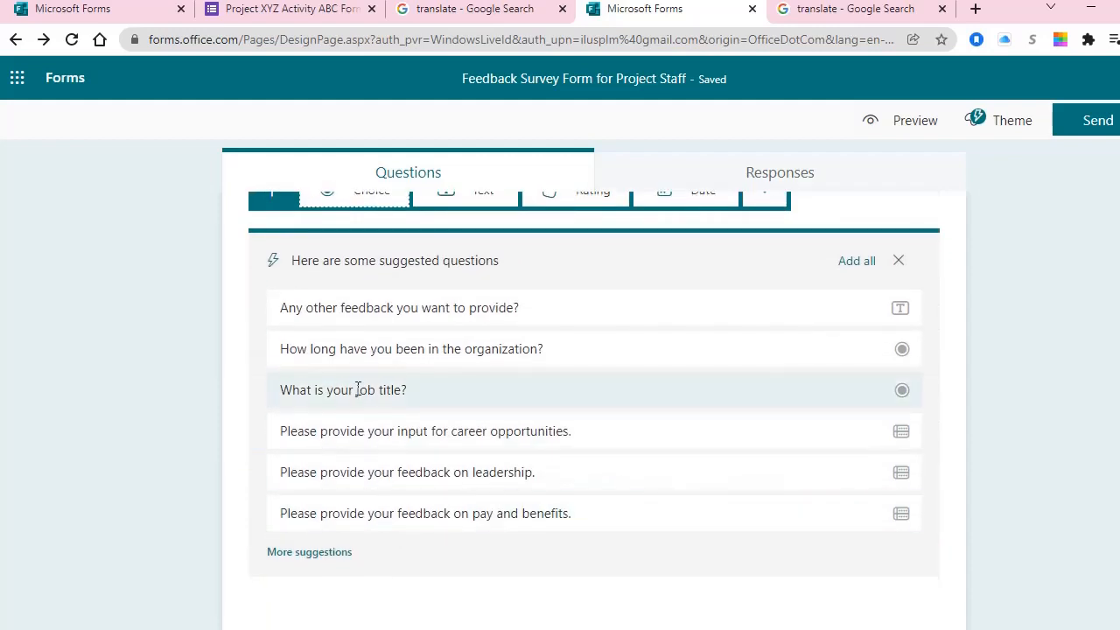
{"action": "scroll", "coordinate": [355, 391], "scroll_direction": "up", "scroll_amount": 1}
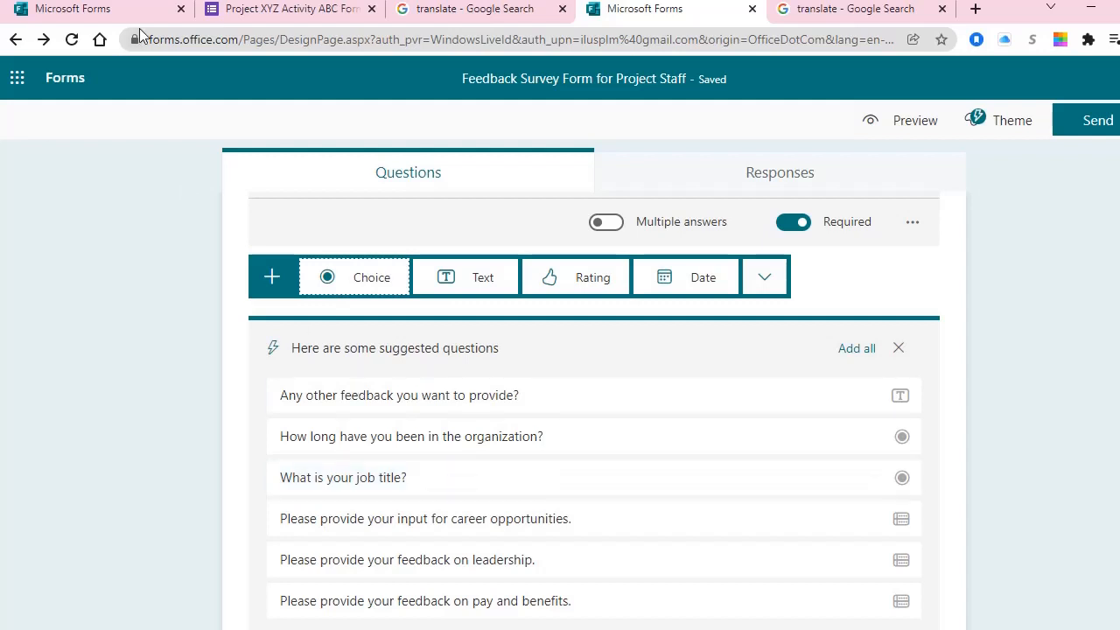
{"action": "left_click", "coordinate": [110, 13]}
{"action": "left_click", "coordinate": [700, 10]}
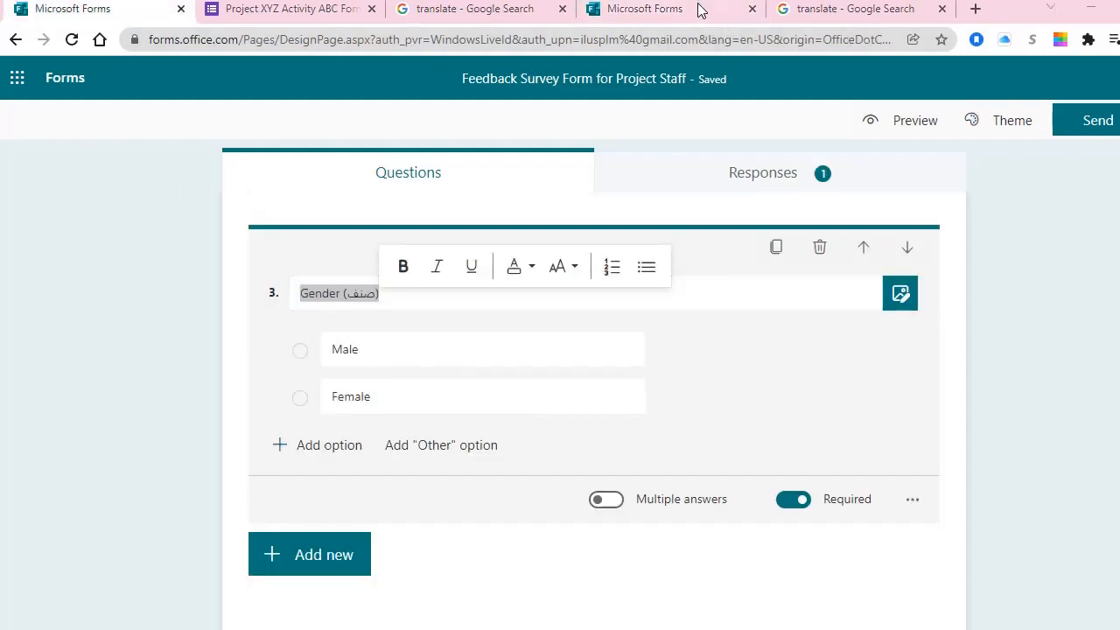
{"action": "scroll", "coordinate": [397, 318], "scroll_direction": "down", "scroll_amount": 1}
{"action": "scroll", "coordinate": [361, 198], "scroll_direction": "up", "scroll_amount": 1}
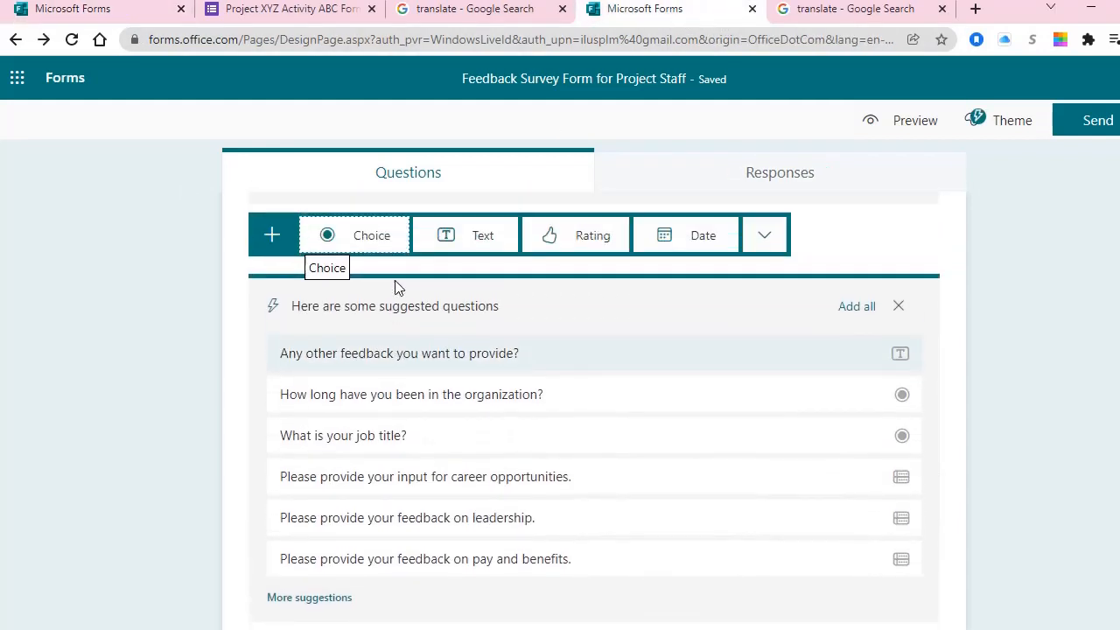
{"action": "left_click", "coordinate": [358, 263]}
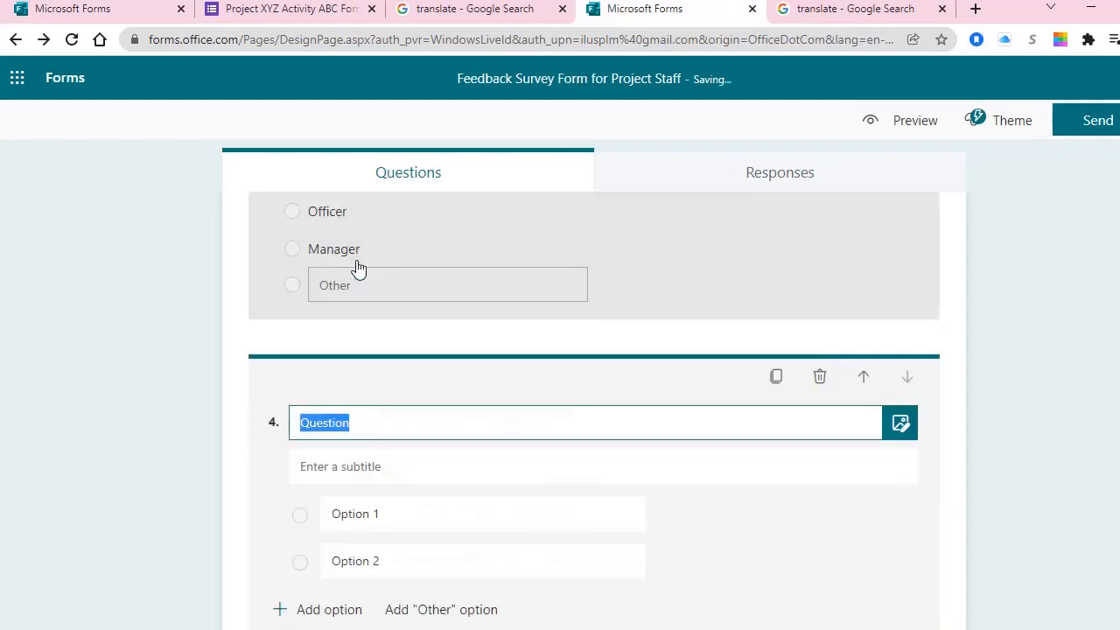
{"action": "key", "text": "ctrl+v"}
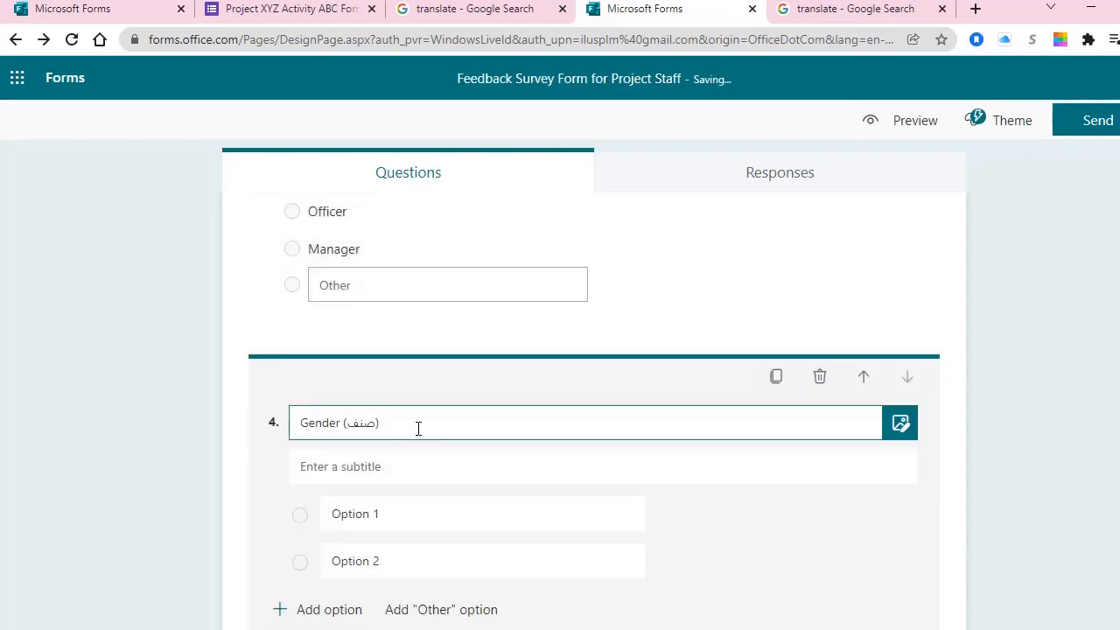
- Remove the Urdu word in brackets from the new question's title, leaving only "Gender"
{"action": "scroll", "coordinate": [419, 429], "scroll_direction": "down", "scroll_amount": 3}
{"action": "scroll", "coordinate": [418, 429], "scroll_direction": "up", "scroll_amount": 2}
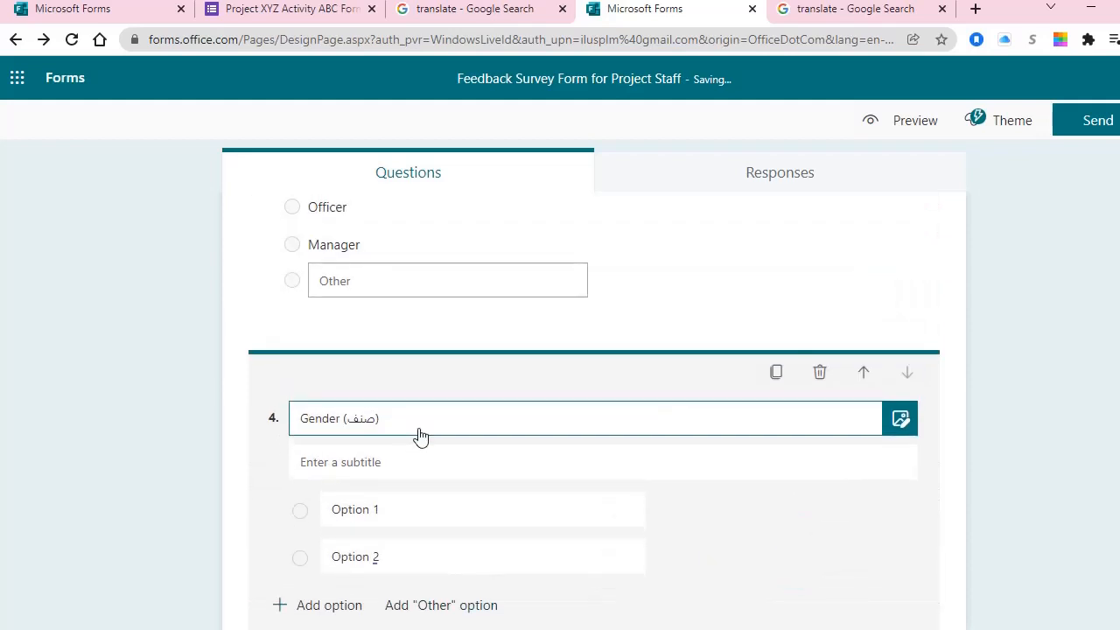
{"action": "double_click", "coordinate": [420, 428]}
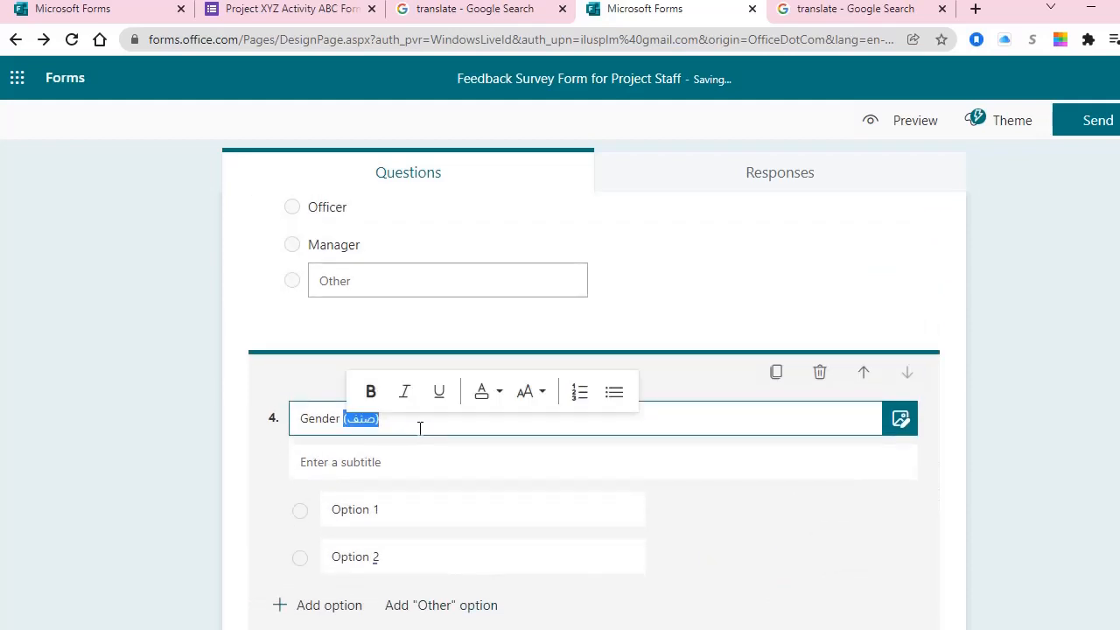
{"action": "key", "text": "BackSpace"}
{"action": "key", "text": "BackSpace"}
{"action": "key", "text": "BackSpace"}
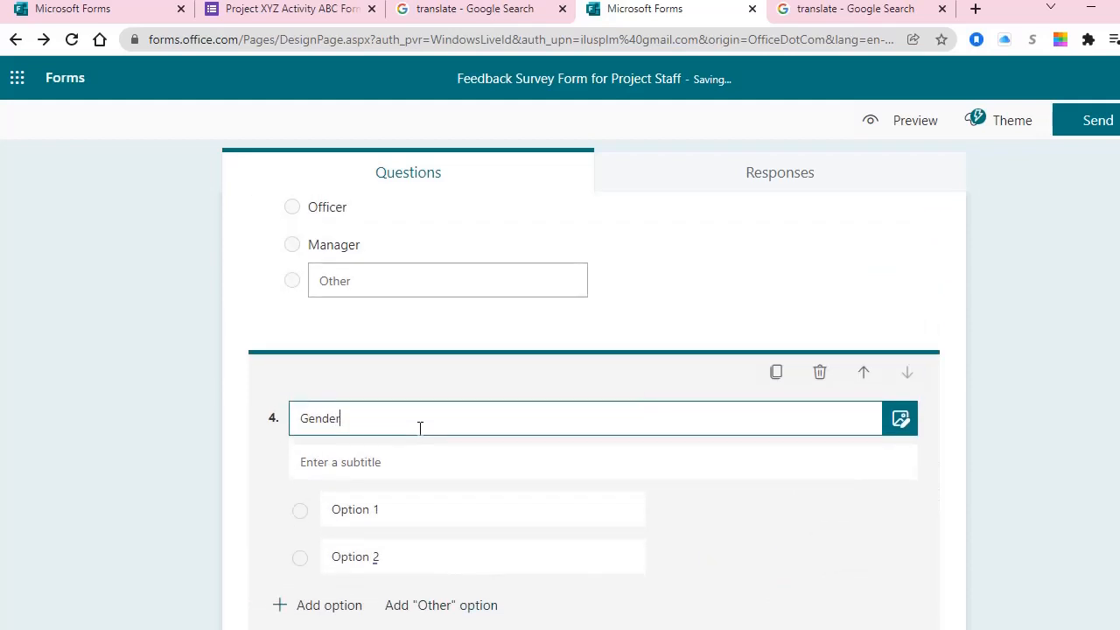
- Finish the fourth question's title as "Gender" and open its two placeholder options for editing
{"action": "type", "text": "r"}
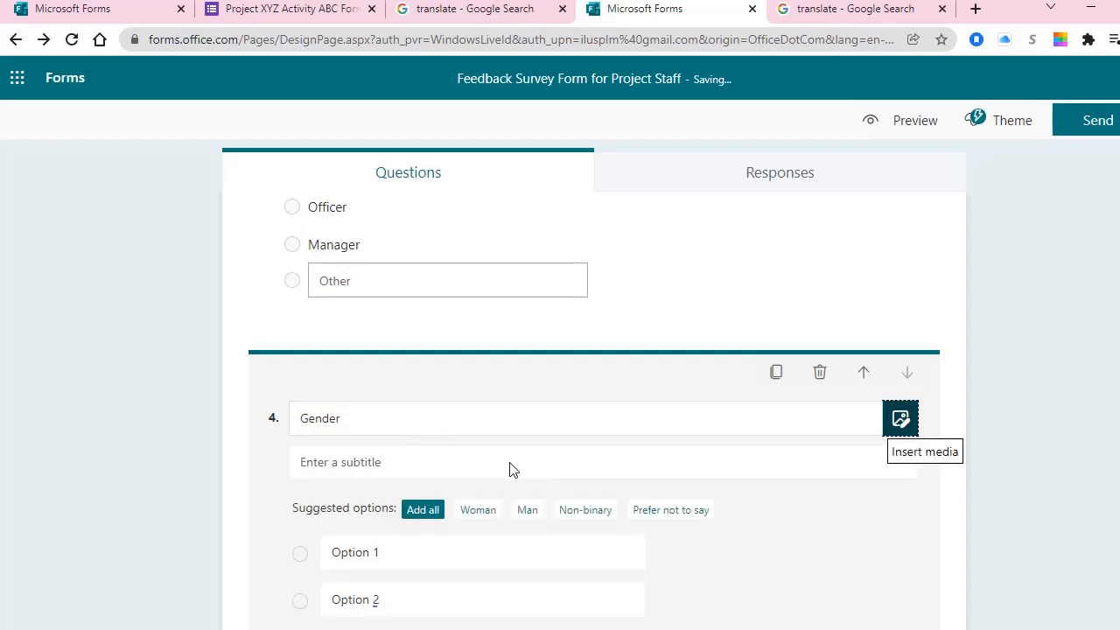
{"action": "scroll", "coordinate": [510, 467], "scroll_direction": "down", "scroll_amount": 2}
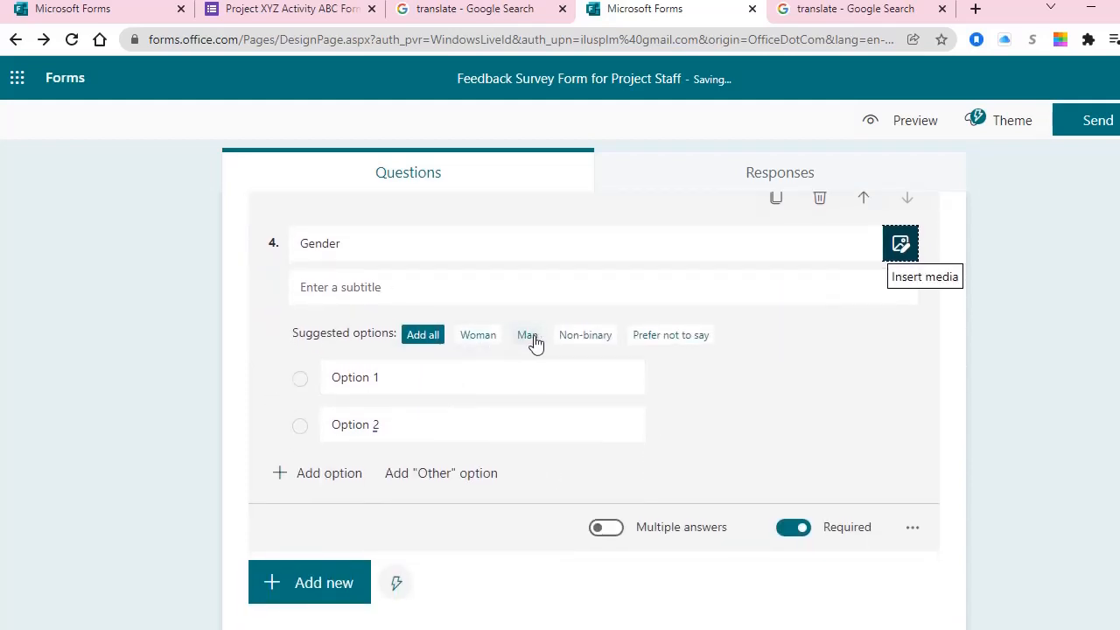
{"action": "left_click", "coordinate": [403, 382]}
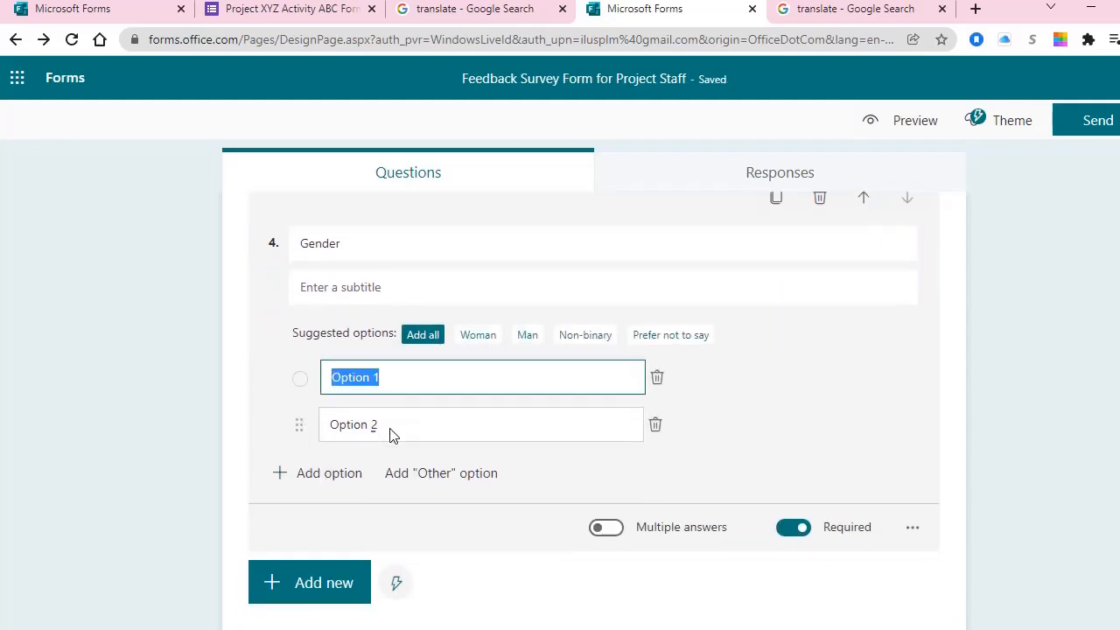
{"action": "left_click", "coordinate": [388, 427]}
{"action": "left_click", "coordinate": [393, 377]}
{"action": "left_click", "coordinate": [387, 427]}
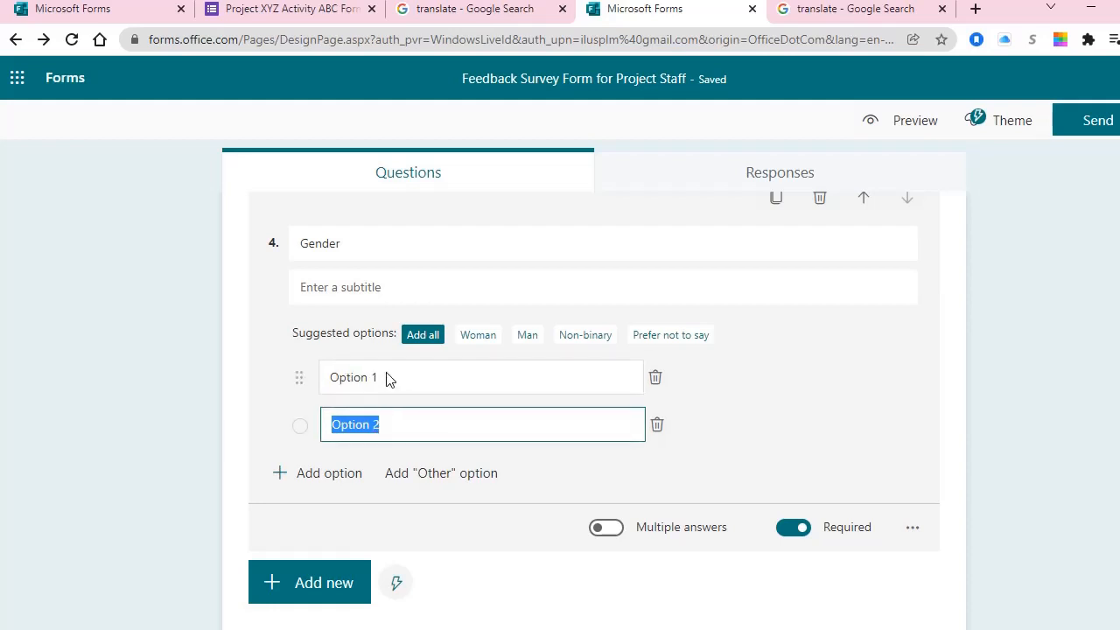
{"action": "left_click", "coordinate": [388, 377]}
{"action": "left_click", "coordinate": [388, 422]}
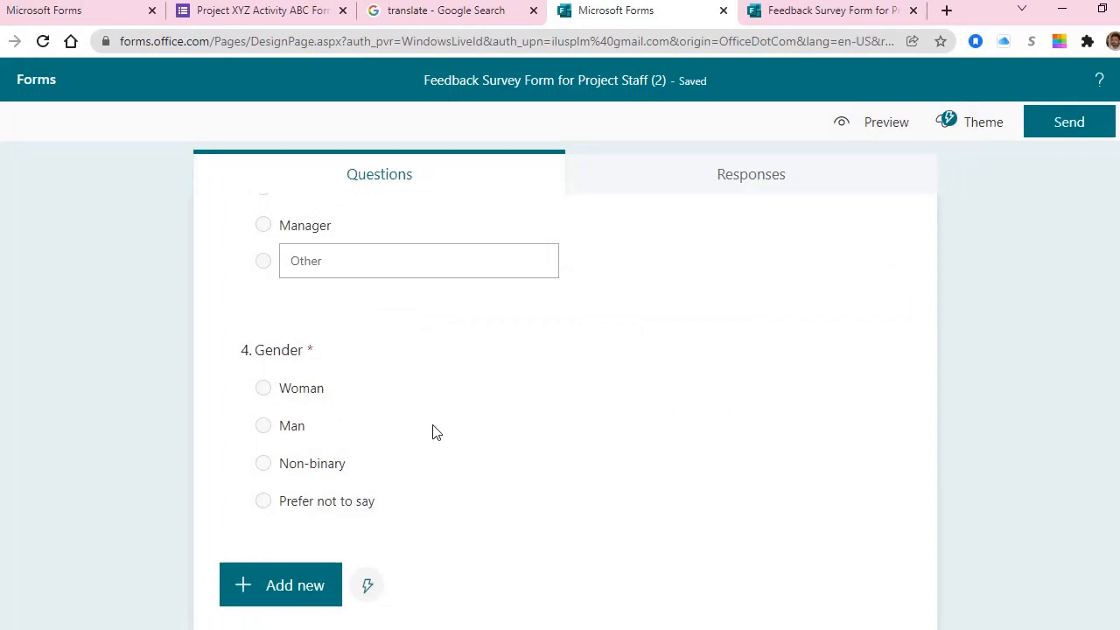
{"action": "left_click", "coordinate": [268, 587]}
{"action": "scroll", "coordinate": [594, 392], "scroll_direction": "down", "scroll_amount": 1}
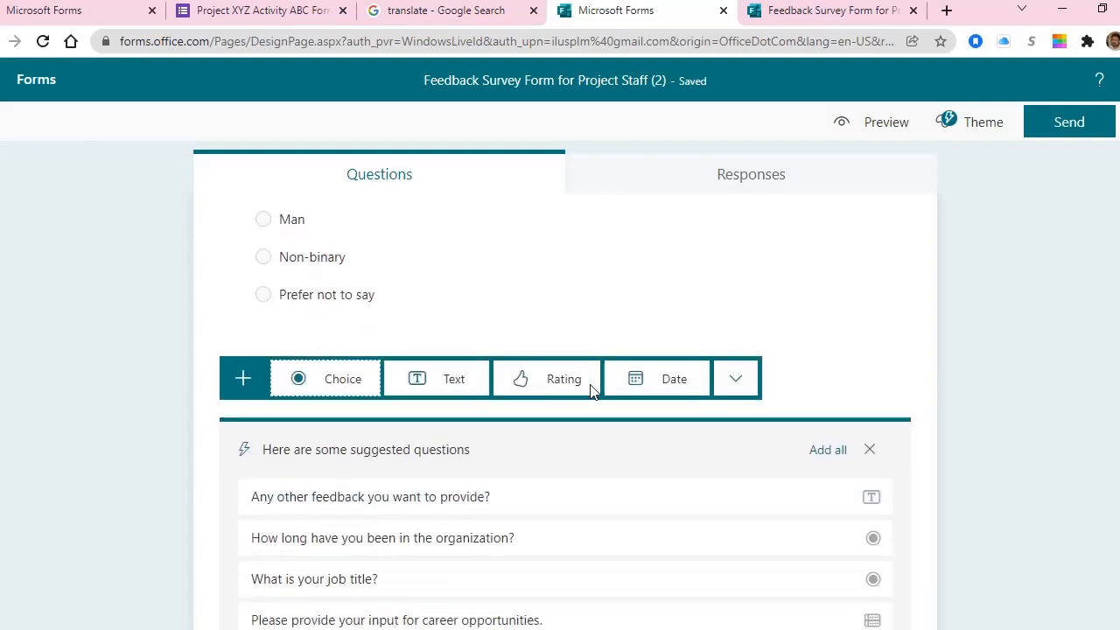
{"action": "left_click", "coordinate": [735, 382]}
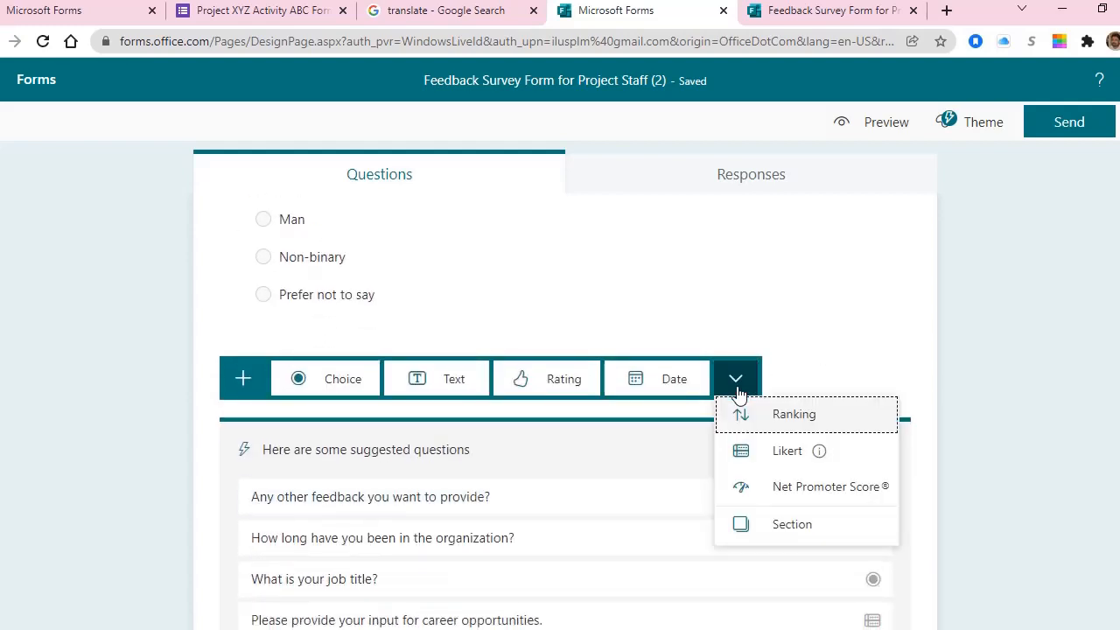
{"action": "left_click", "coordinate": [814, 312]}
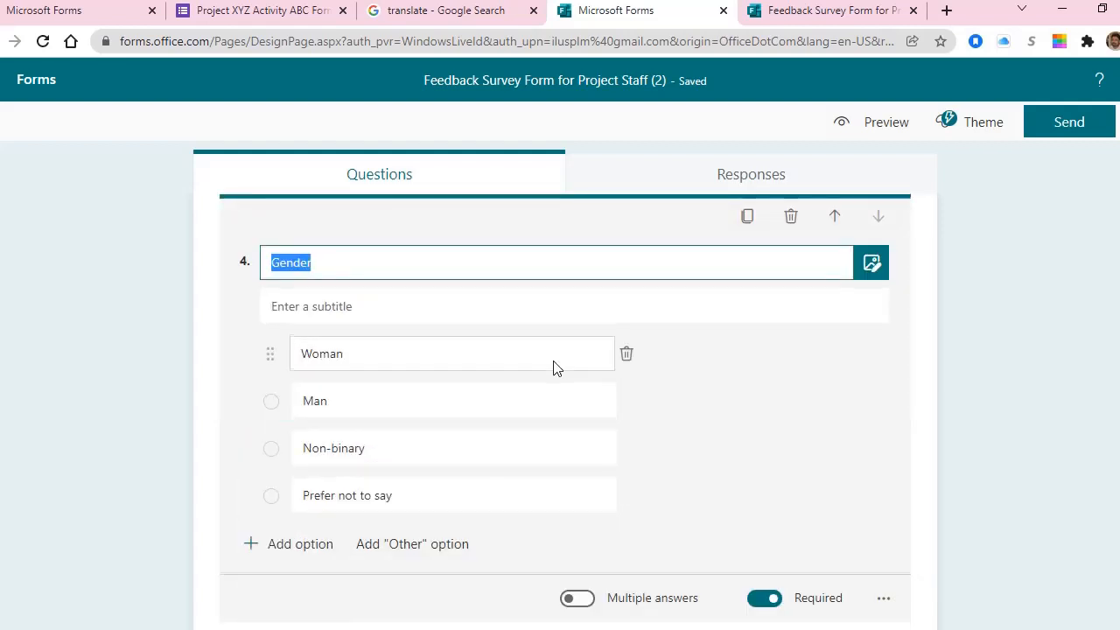
- Add a choice question after Gender and title it "In which project do you work?", taken from the existing survey
{"action": "scroll", "coordinate": [553, 368], "scroll_direction": "down", "scroll_amount": 1}
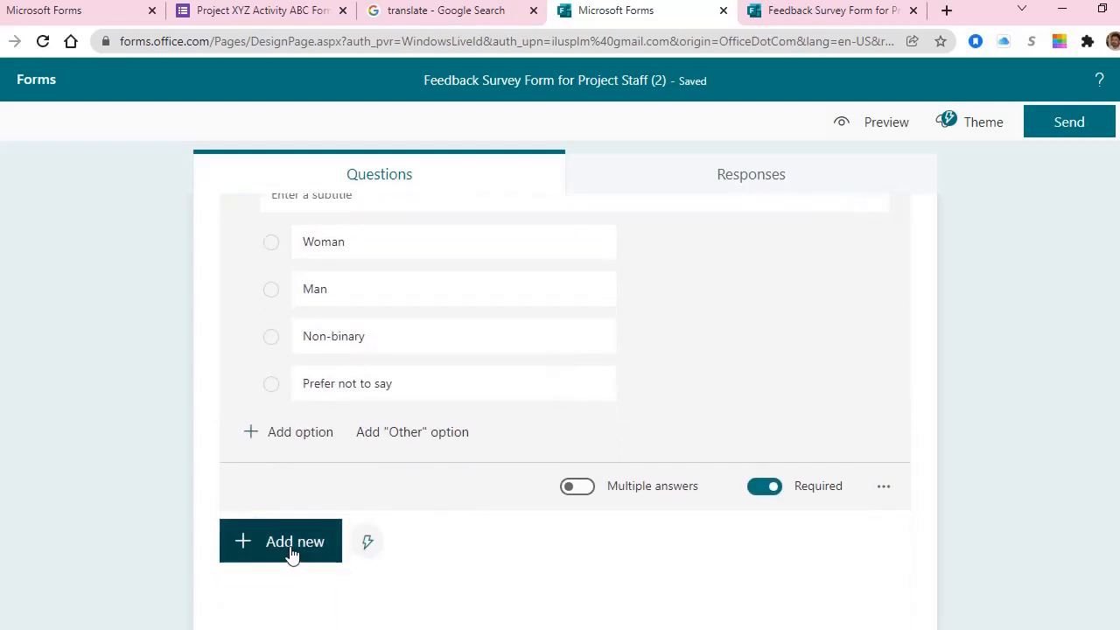
{"action": "scroll", "coordinate": [373, 468], "scroll_direction": "up", "scroll_amount": 3}
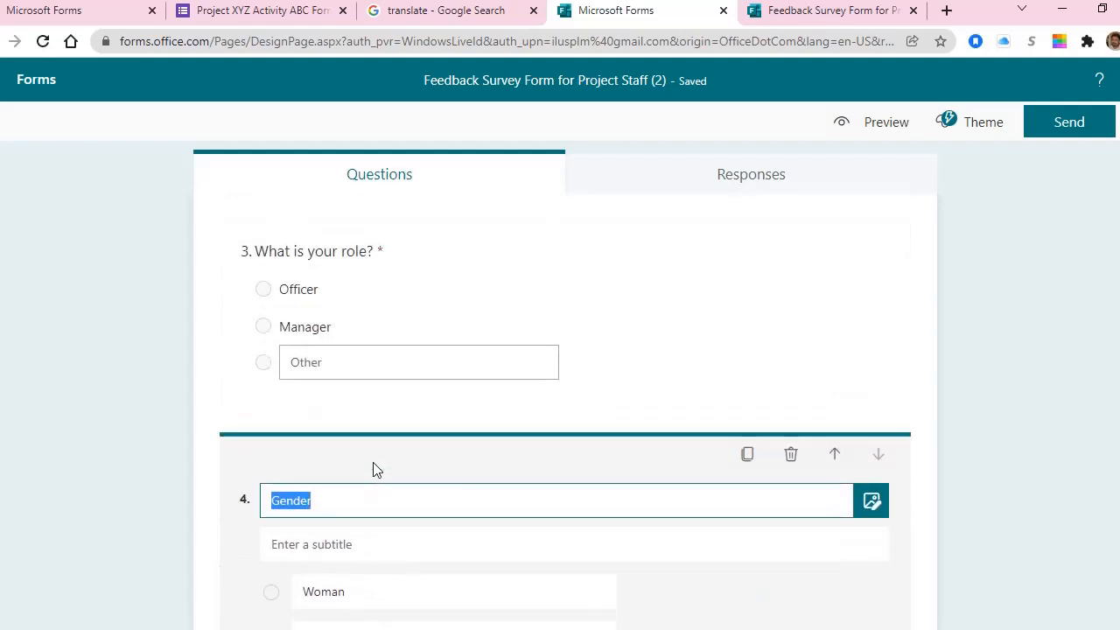
{"action": "scroll", "coordinate": [373, 470], "scroll_direction": "down", "scroll_amount": 3}
{"action": "left_click", "coordinate": [270, 550]}
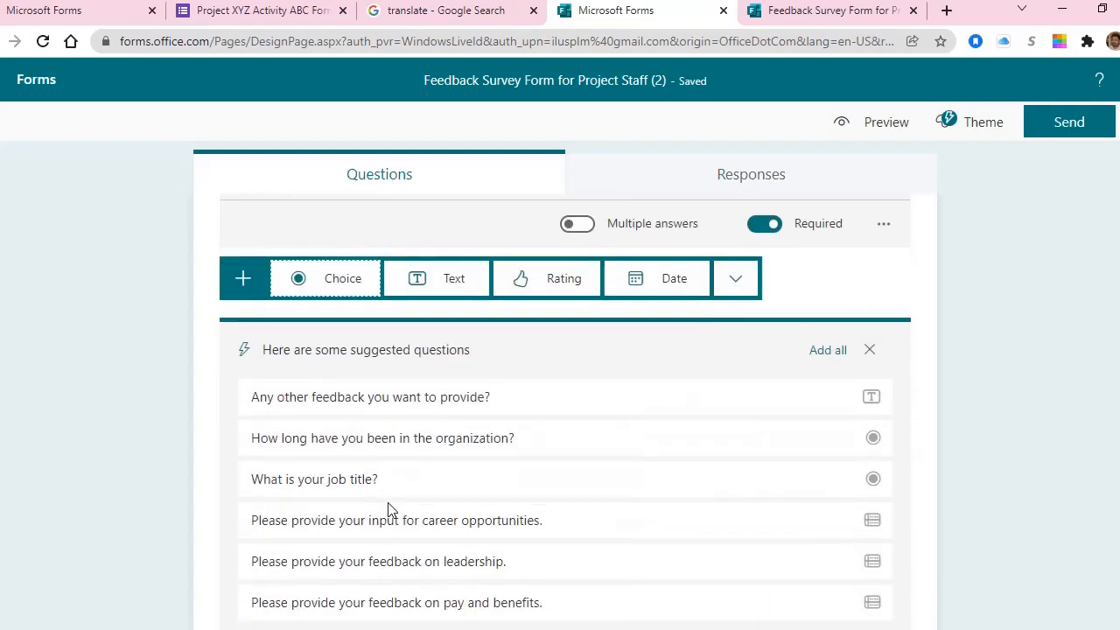
{"action": "left_click", "coordinate": [343, 278]}
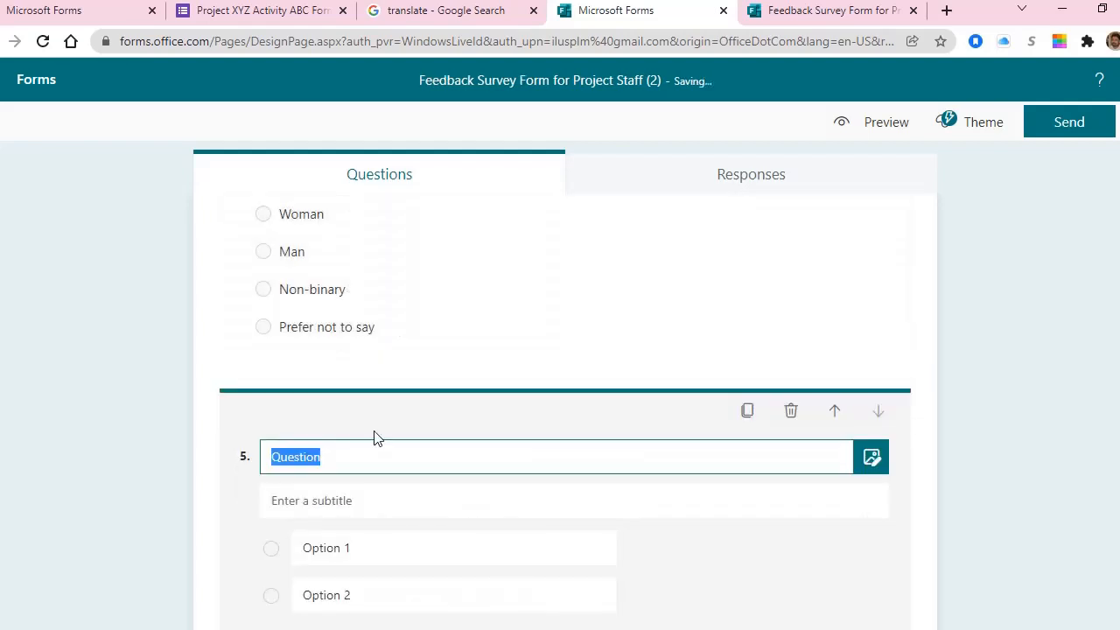
{"action": "left_click", "coordinate": [62, 16]}
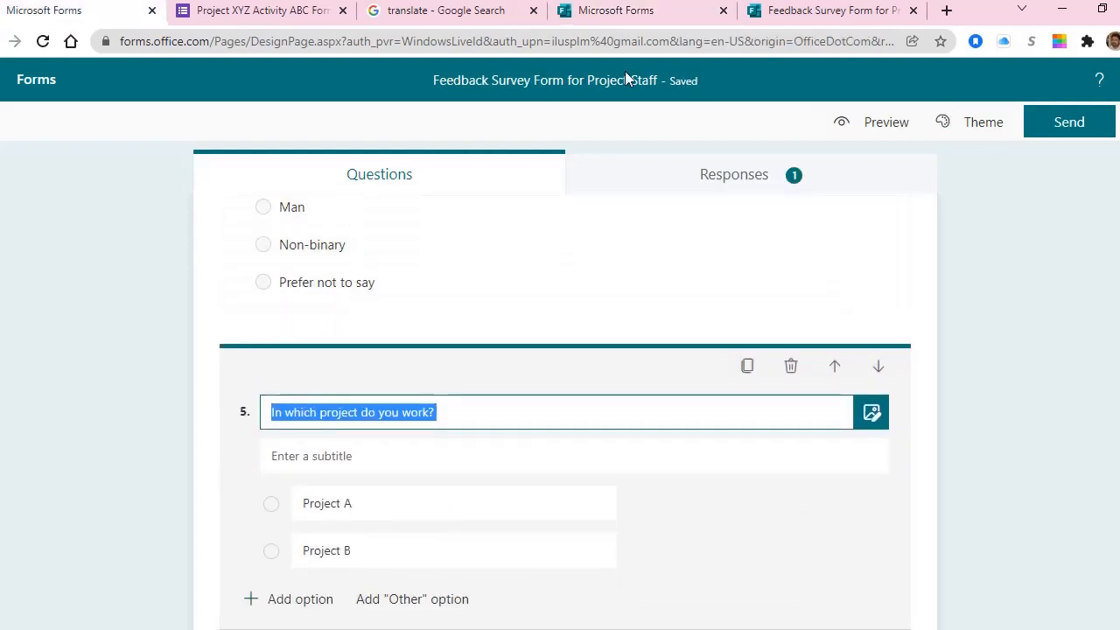
{"action": "left_click", "coordinate": [663, 15]}
{"action": "type", "text": "In which project do you work?"}
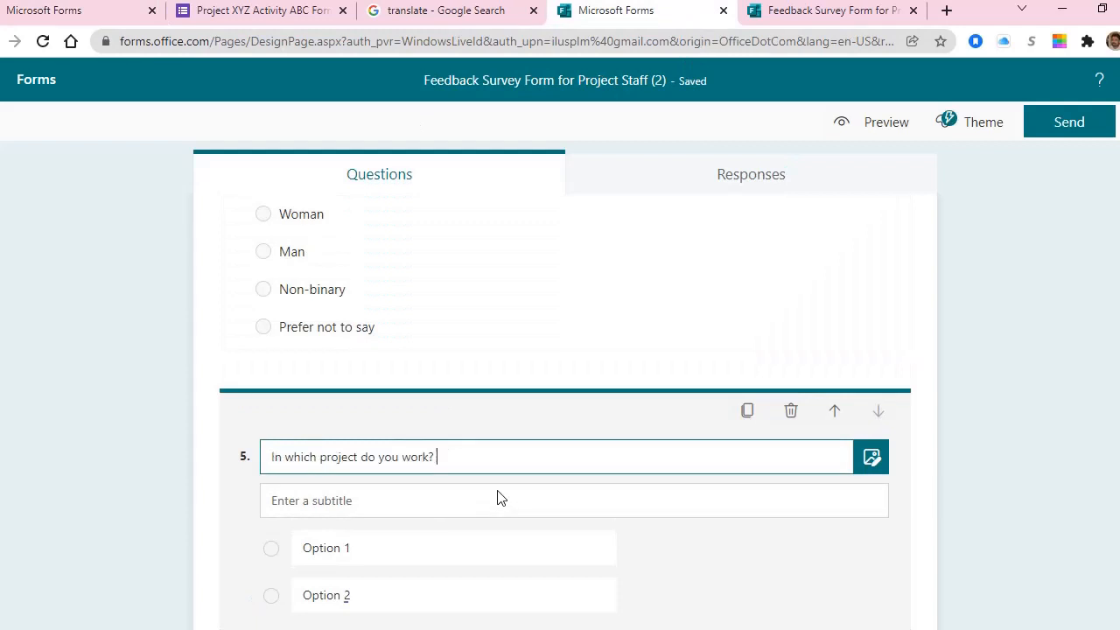
- Set the two options of the "In which project do you work?" question to "Project A" and "Project B"
{"action": "scroll", "coordinate": [1003, 496], "scroll_direction": "down", "scroll_amount": 1}
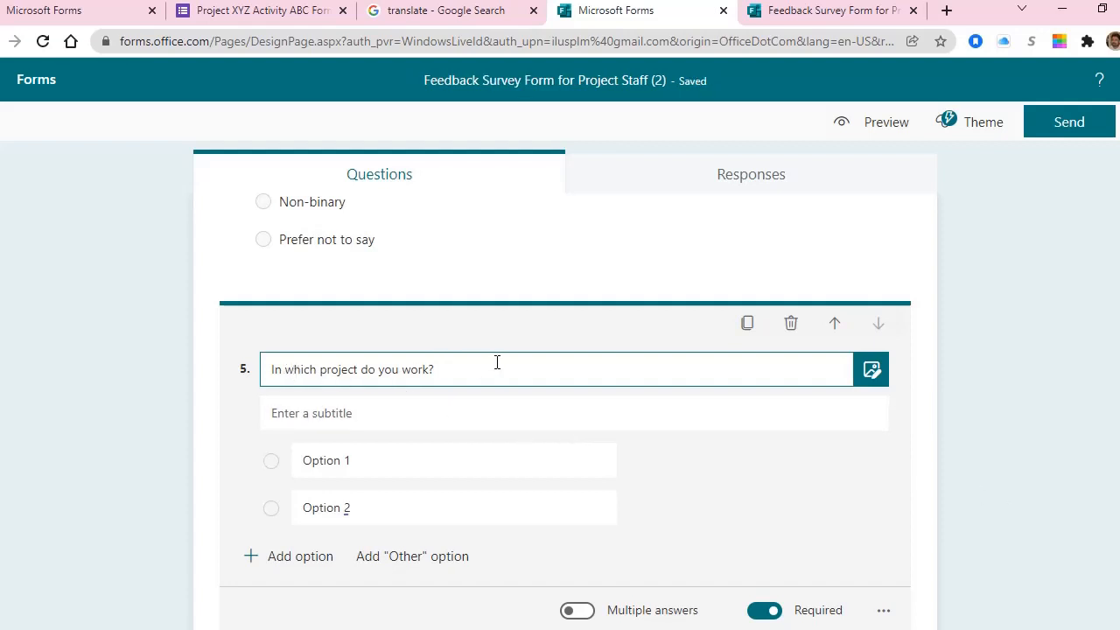
{"action": "left_click", "coordinate": [379, 464]}
{"action": "type", "text": "P"}
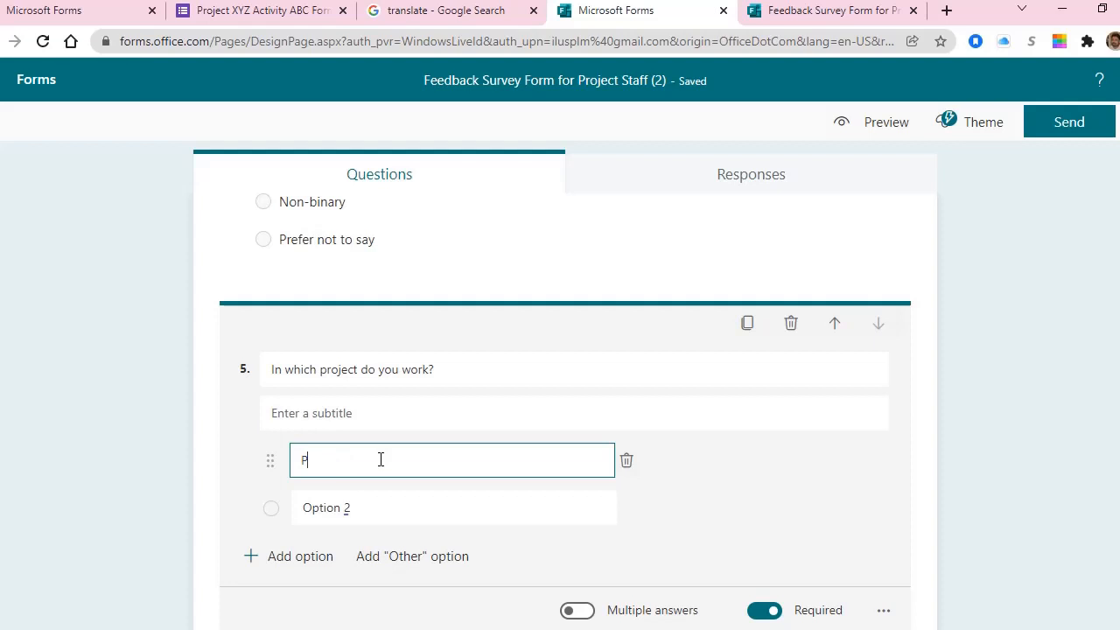
{"action": "type", "text": "roject A"}
{"action": "left_click", "coordinate": [390, 509]}
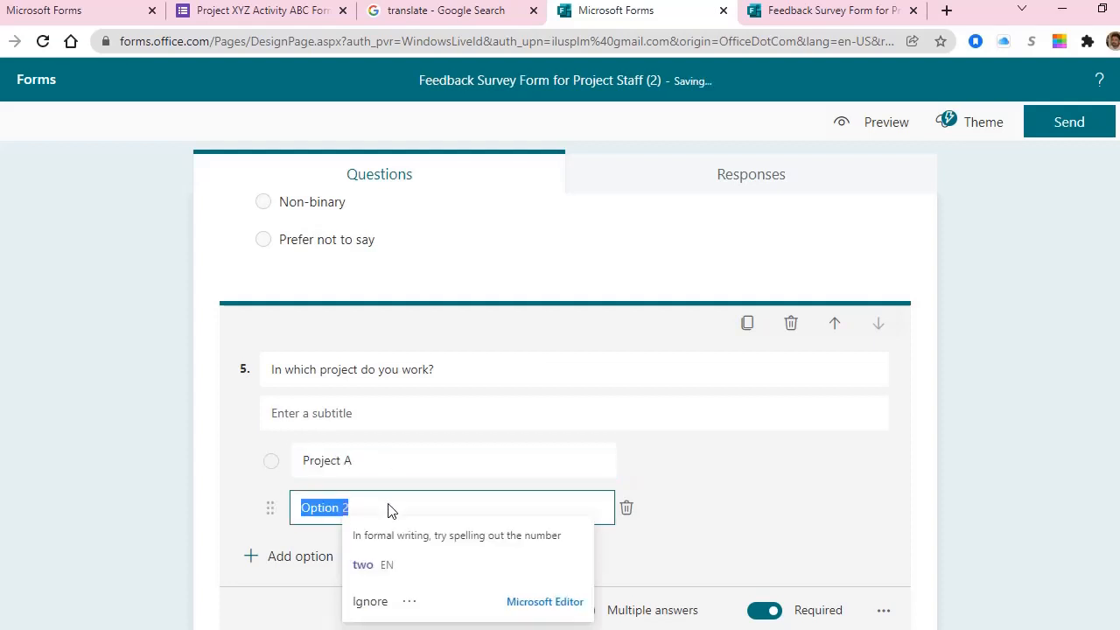
{"action": "type", "text": "Project B"}
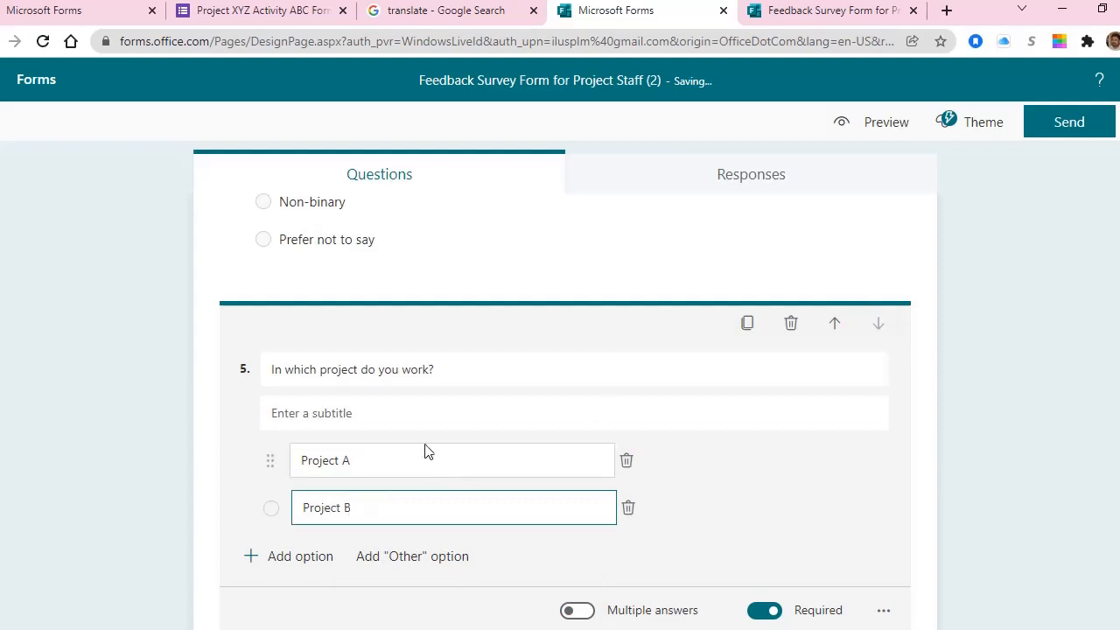
- Start adding a sixth question, and copy the title of the Project A interventions rating question from the existing survey
{"action": "scroll", "coordinate": [455, 446], "scroll_direction": "down", "scroll_amount": 2}
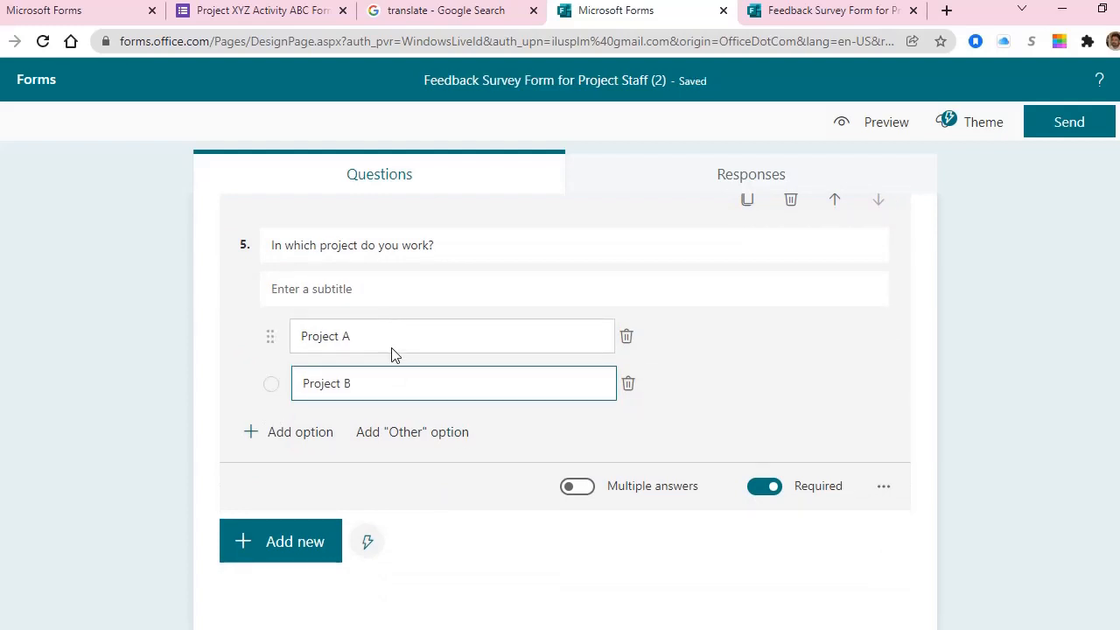
{"action": "left_click", "coordinate": [297, 547]}
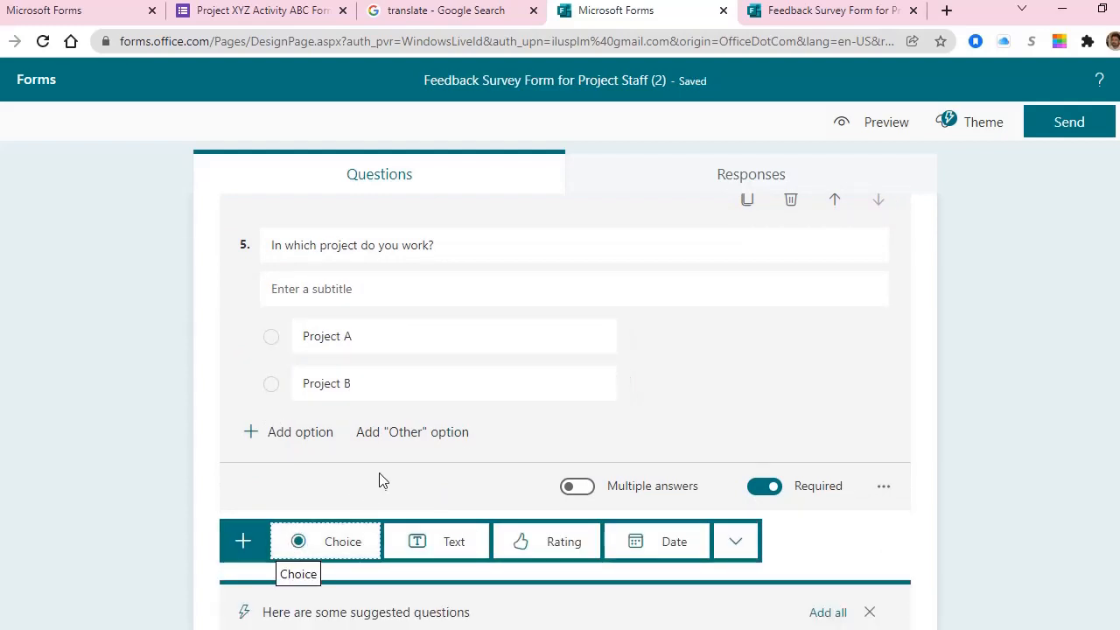
{"action": "left_click", "coordinate": [86, 17]}
{"action": "scroll", "coordinate": [570, 393], "scroll_direction": "down", "scroll_amount": 3}
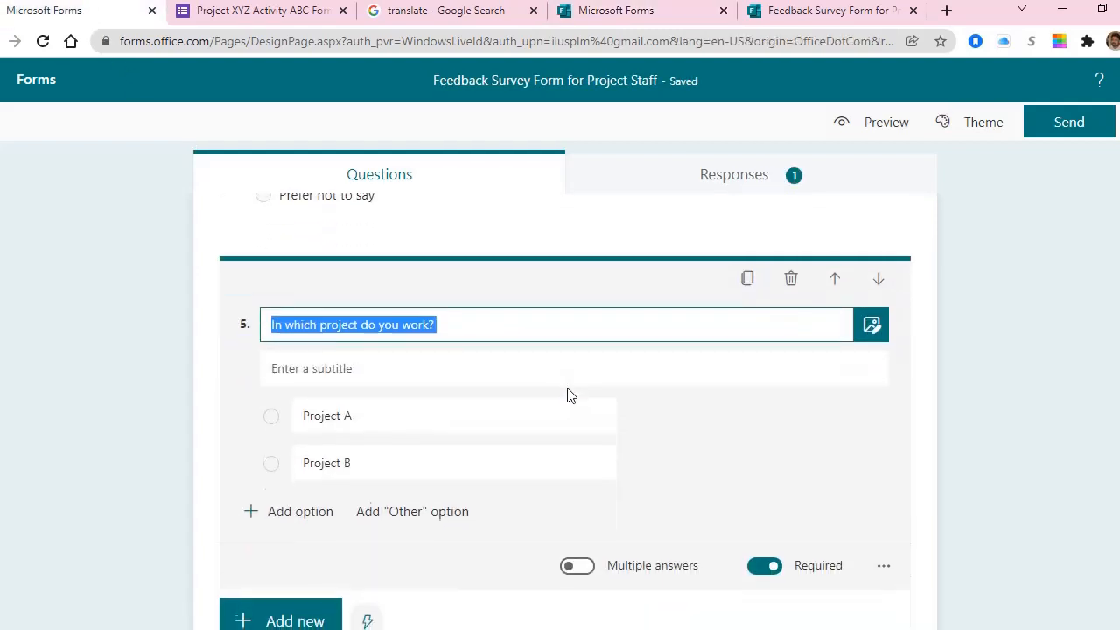
{"action": "scroll", "coordinate": [569, 395], "scroll_direction": "down", "scroll_amount": 1}
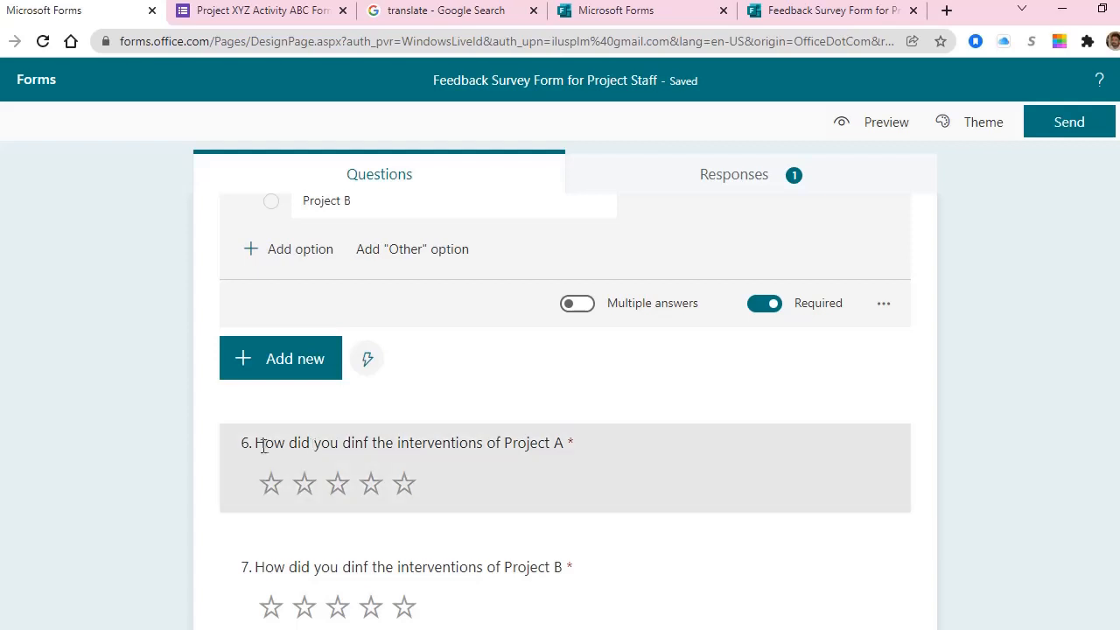
{"action": "left_click_drag", "start_coordinate": [255, 445], "coordinate": [601, 445]}
{"action": "key", "text": "ctrl+c"}
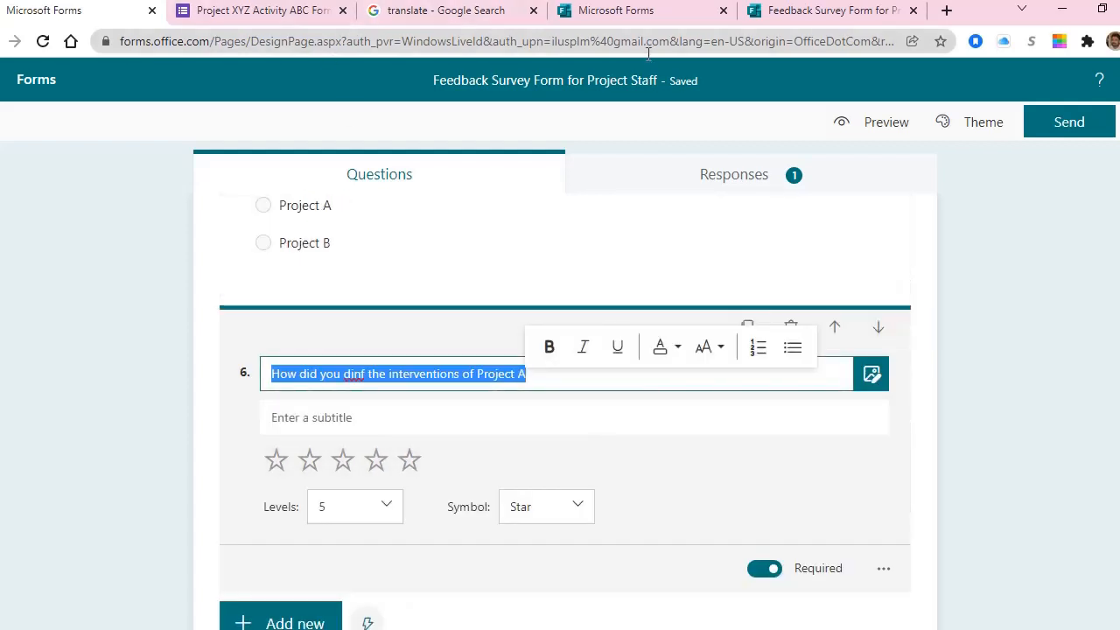
- In the new form, add a rating question and paste "How did you dinf the interventions of Project A" as its title
{"action": "left_click", "coordinate": [657, 16]}
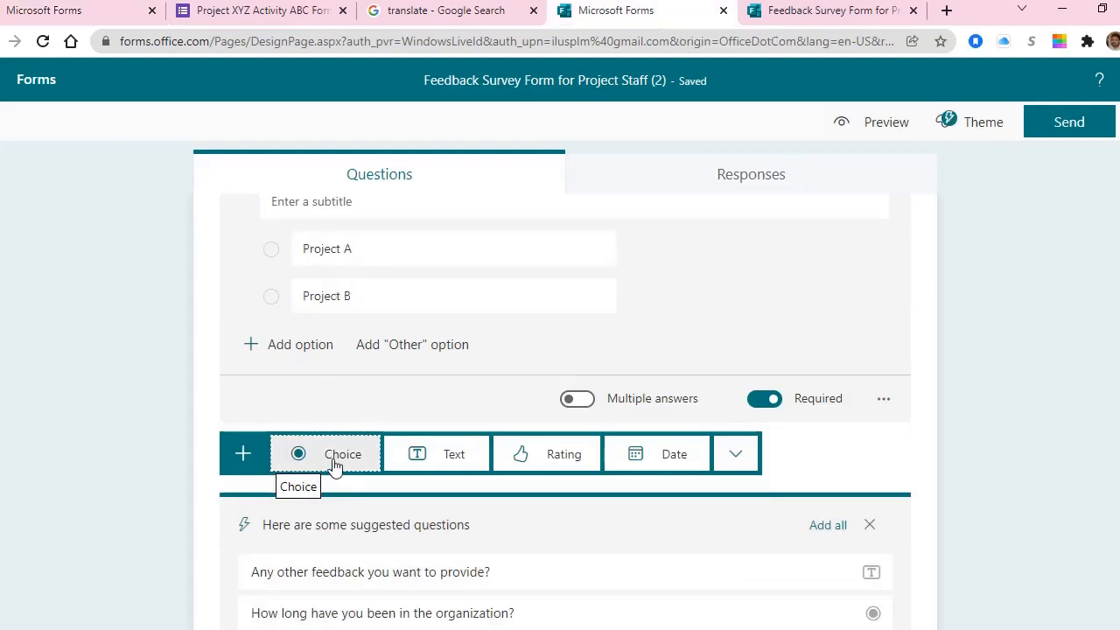
{"action": "left_click", "coordinate": [558, 459]}
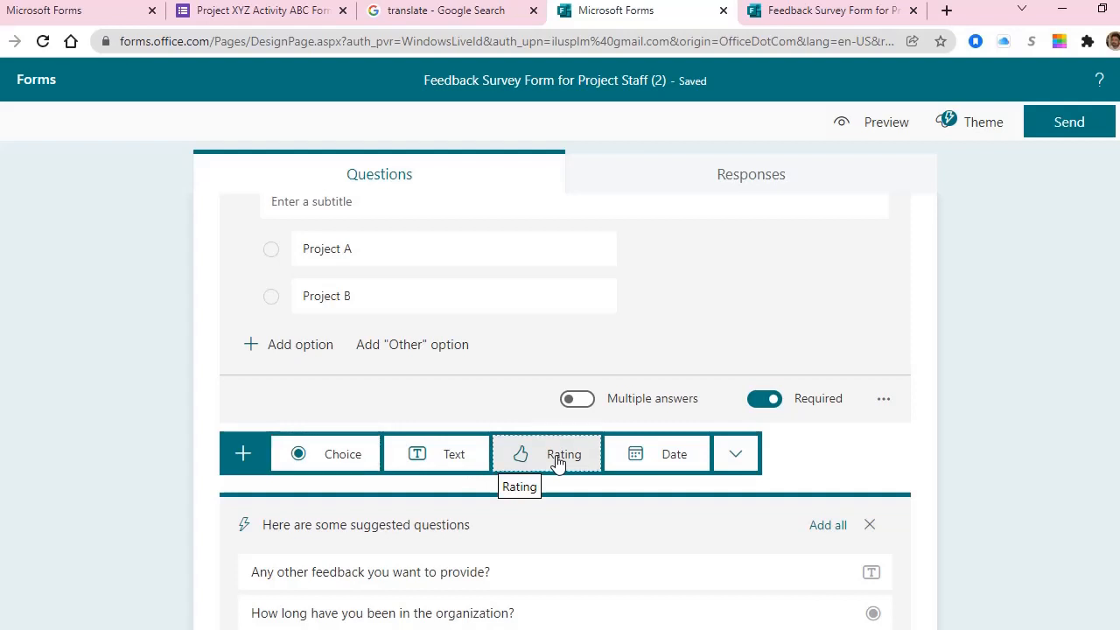
{"action": "key", "text": "ctrl+v"}
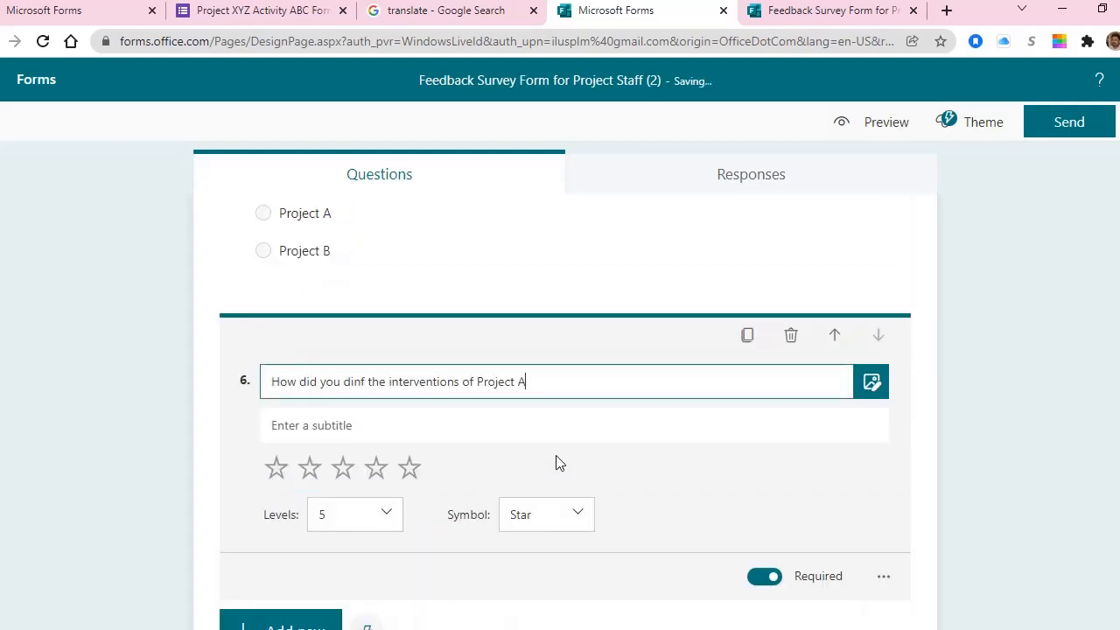
- Replace the last letter of the misspelled word "dinf" in the rating question's title with "d"
{"action": "left_click", "coordinate": [366, 383]}
{"action": "key", "text": "BackSpace"}
{"action": "type", "text": "d"}
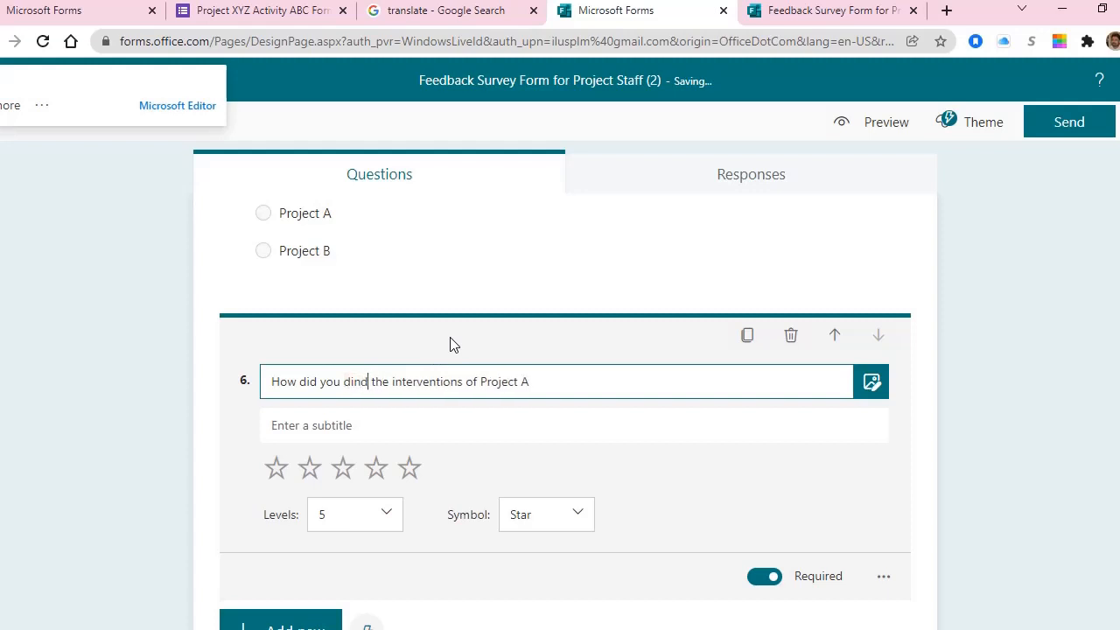
- Open the rating question's choice of levels and look through the available values up to 10
{"action": "scroll", "coordinate": [561, 453], "scroll_direction": "down", "scroll_amount": 1}
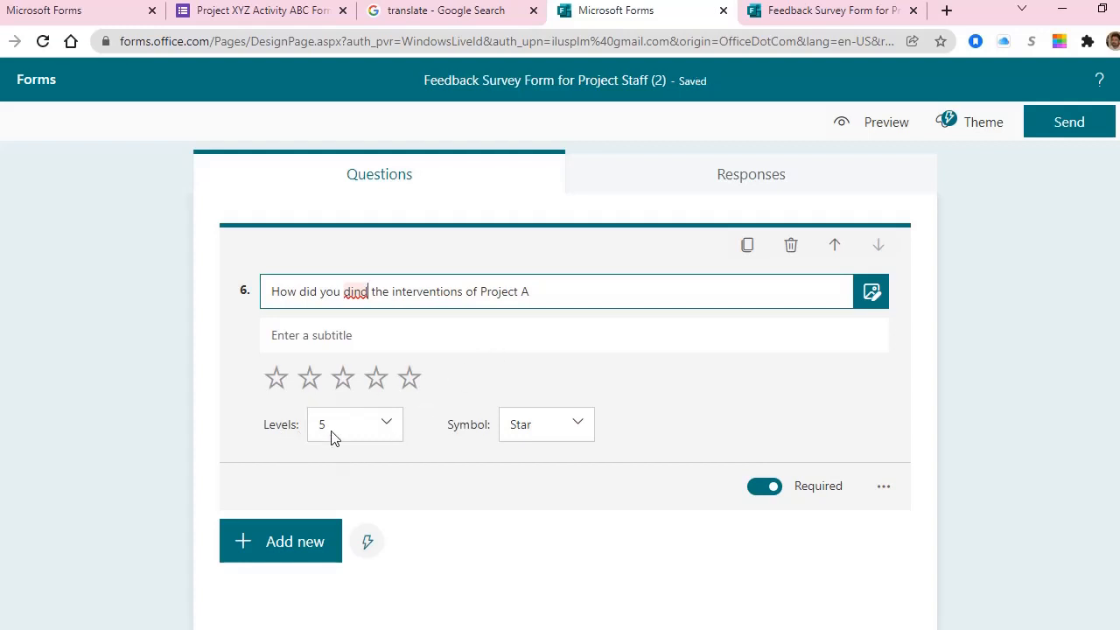
{"action": "left_click", "coordinate": [386, 425]}
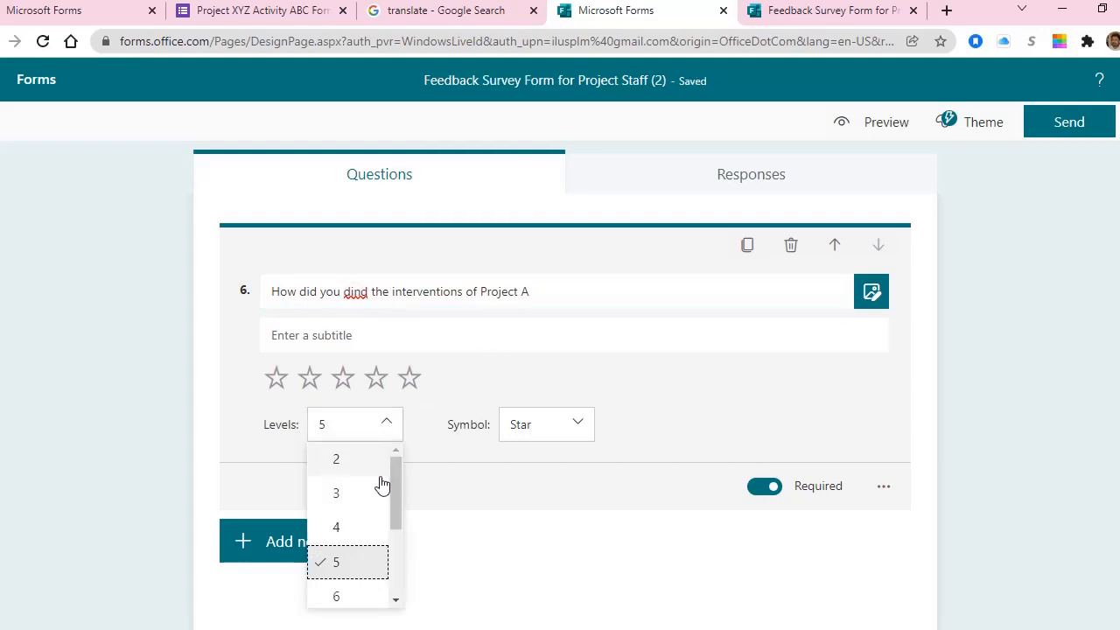
{"action": "scroll", "coordinate": [385, 571], "scroll_direction": "down", "scroll_amount": 2}
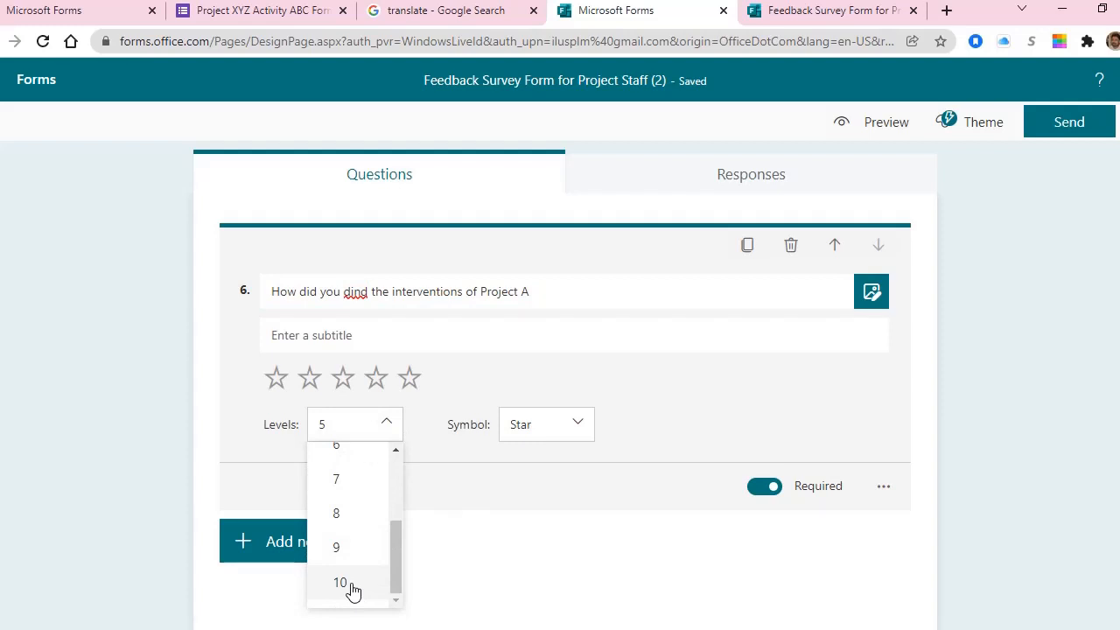
- Try the Number symbol on question 6's rating scale, and set the symbol back to Star
{"action": "left_click", "coordinate": [670, 383]}
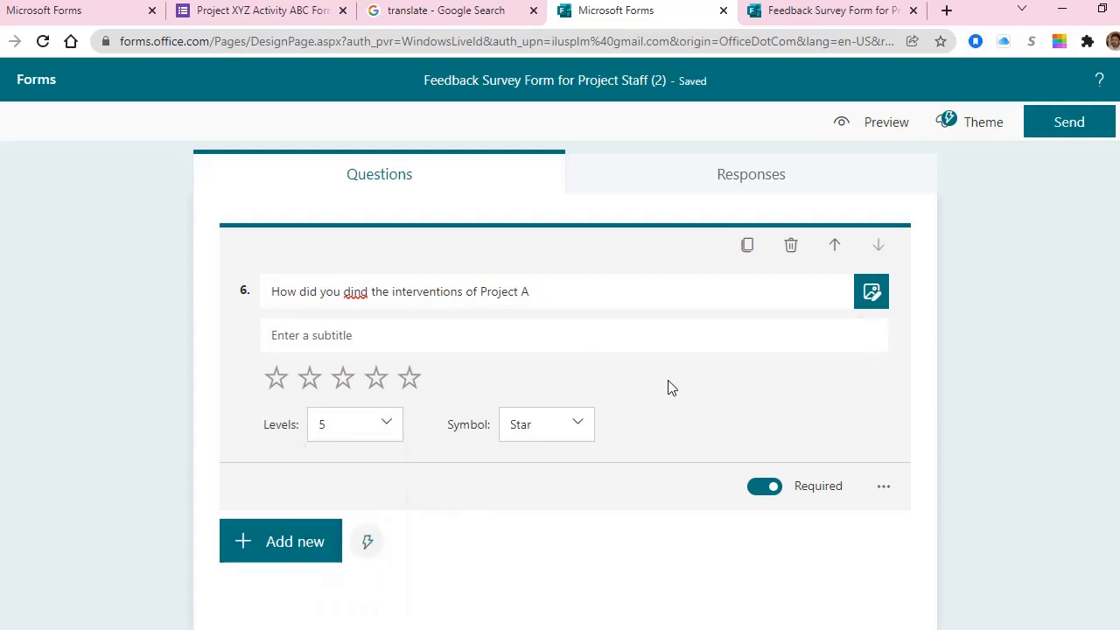
{"action": "left_click", "coordinate": [555, 437]}
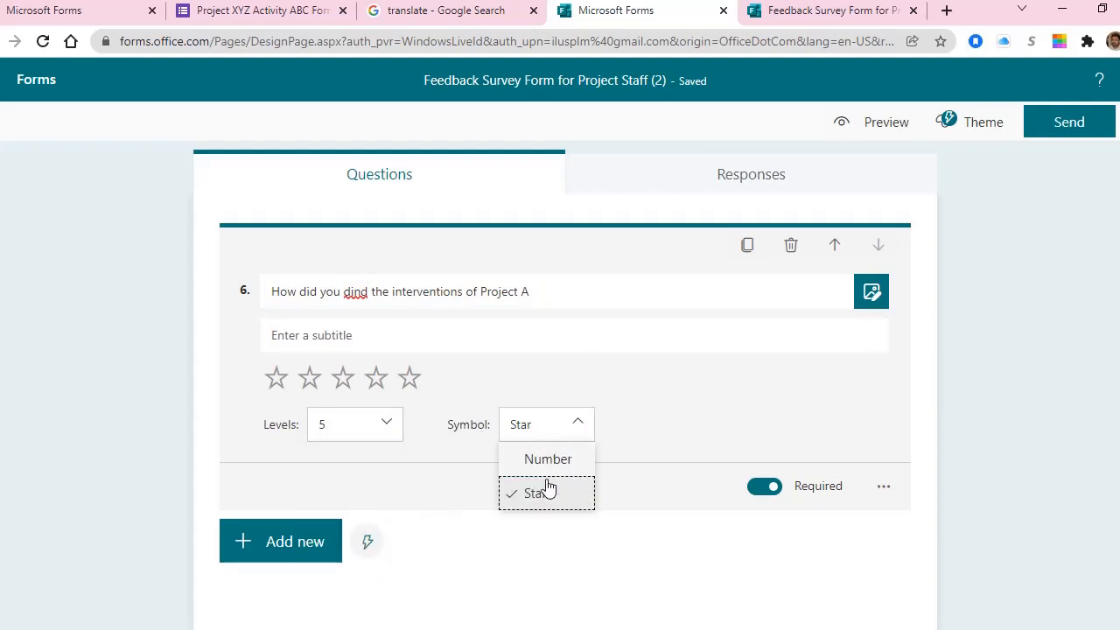
{"action": "left_click", "coordinate": [549, 463]}
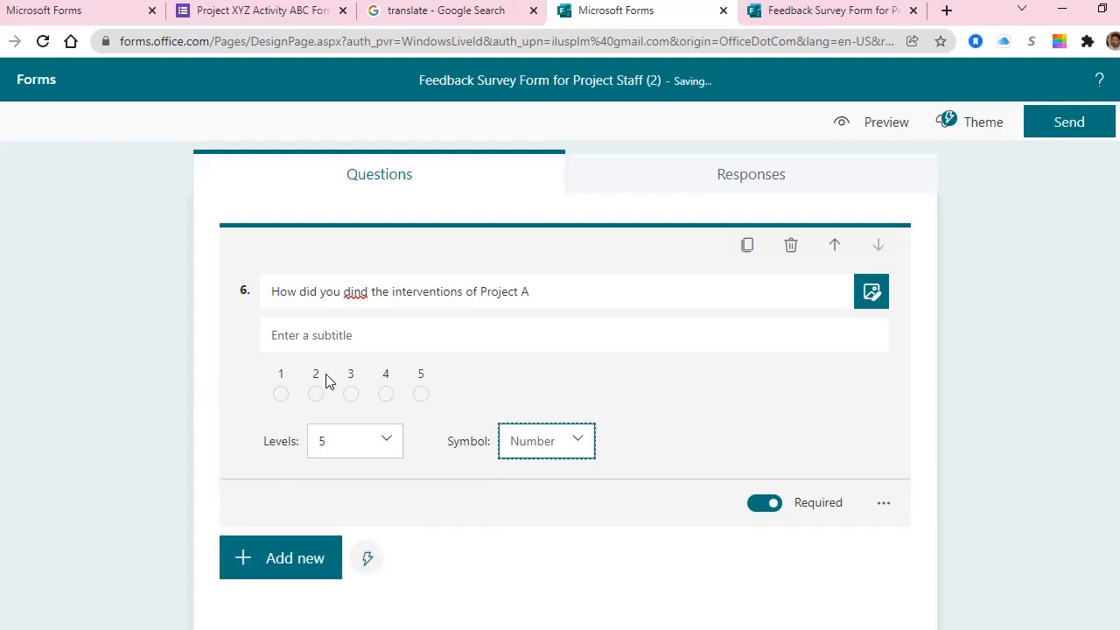
{"action": "left_click", "coordinate": [544, 445]}
{"action": "left_click", "coordinate": [553, 511]}
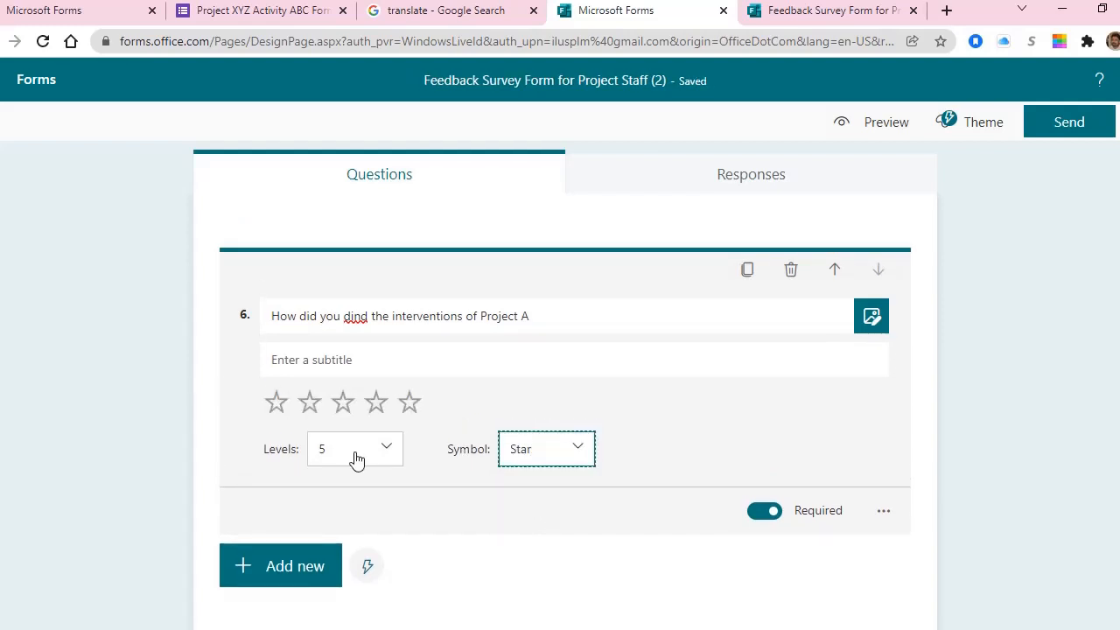
- Correct the misspelled word "dind" in question 6's title to "Find"
{"action": "left_click", "coordinate": [356, 317]}
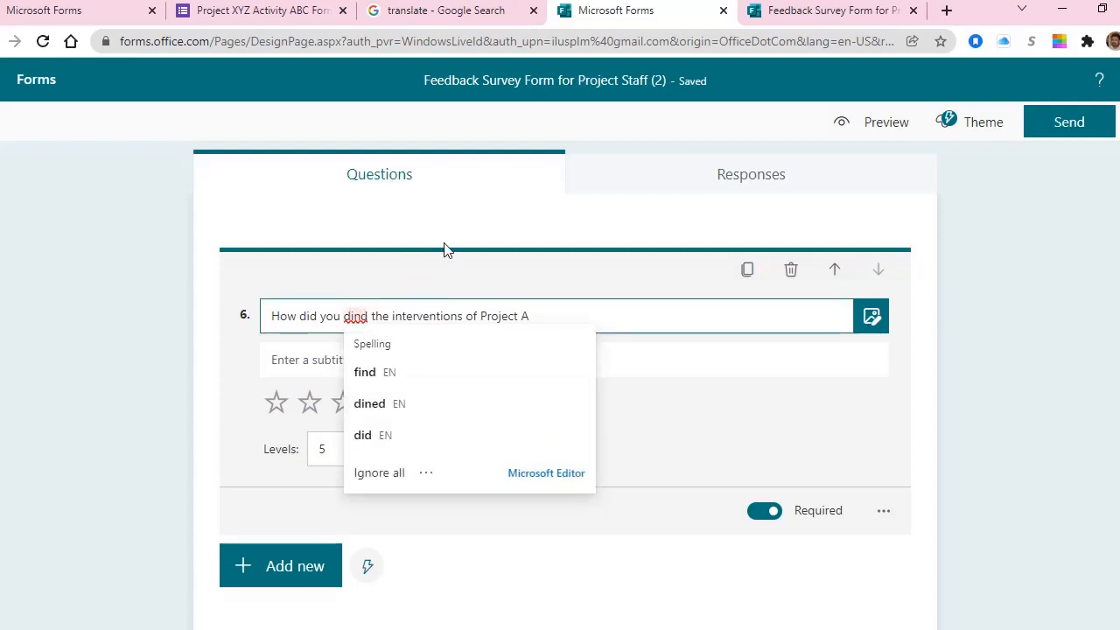
{"action": "key", "text": "Escape"}
{"action": "type", "text": "Find"}
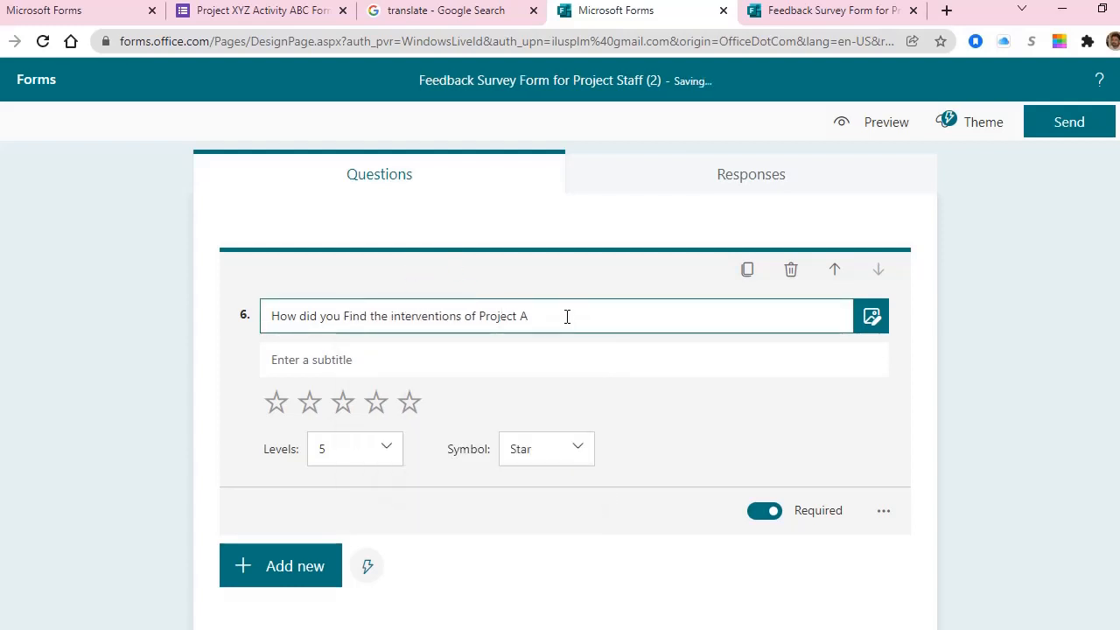
- Duplicate question 6 and retitle the copy "How did you Find the interventions of Project B"
{"action": "left_click_drag", "start_coordinate": [566, 318], "coordinate": [270, 316]}
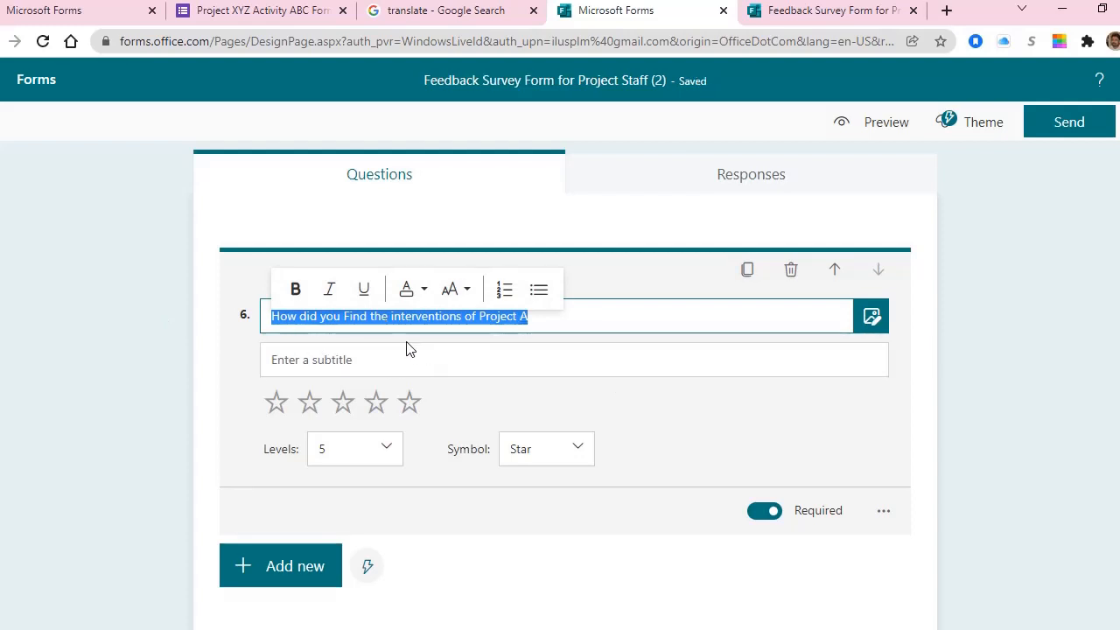
{"action": "left_click", "coordinate": [747, 269]}
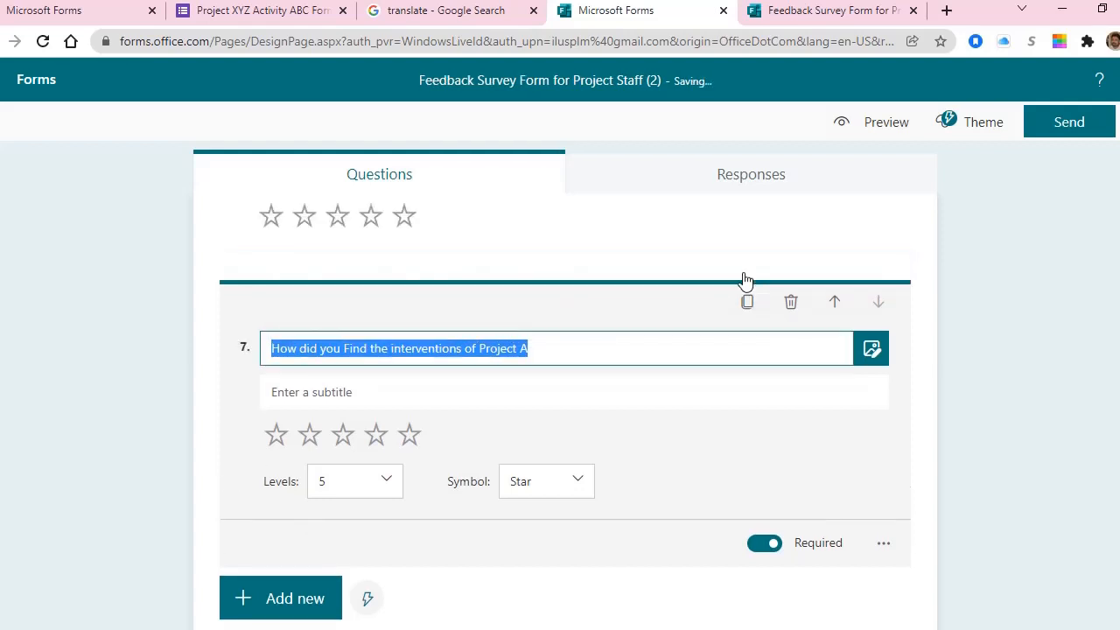
{"action": "scroll", "coordinate": [726, 362], "scroll_direction": "down", "scroll_amount": 1}
{"action": "scroll", "coordinate": [726, 362], "scroll_direction": "up", "scroll_amount": 3}
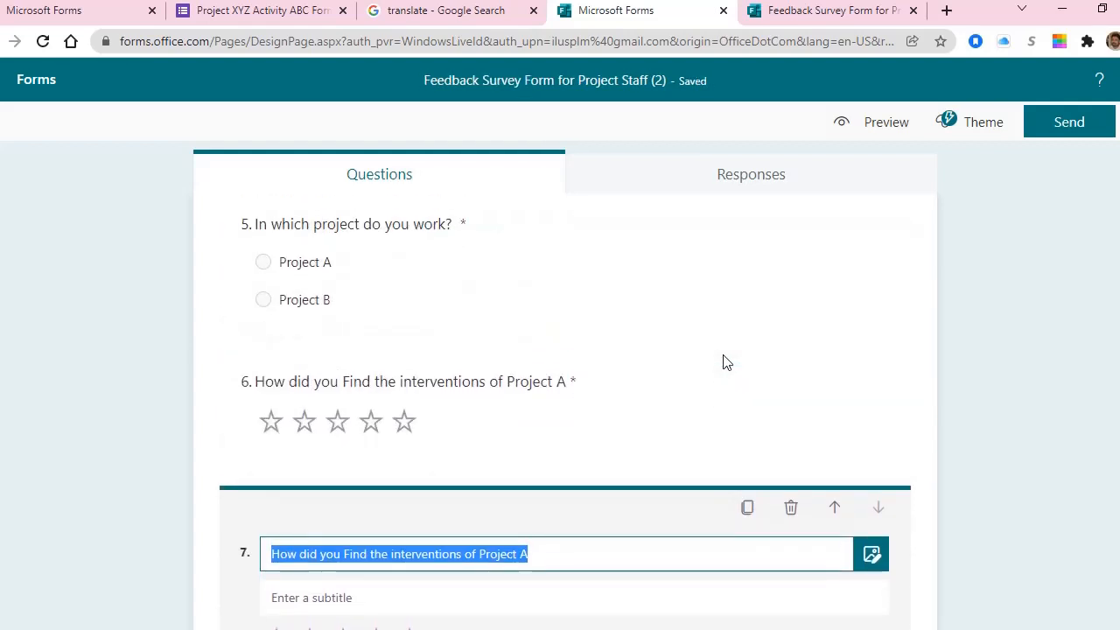
{"action": "scroll", "coordinate": [724, 363], "scroll_direction": "down", "scroll_amount": 2}
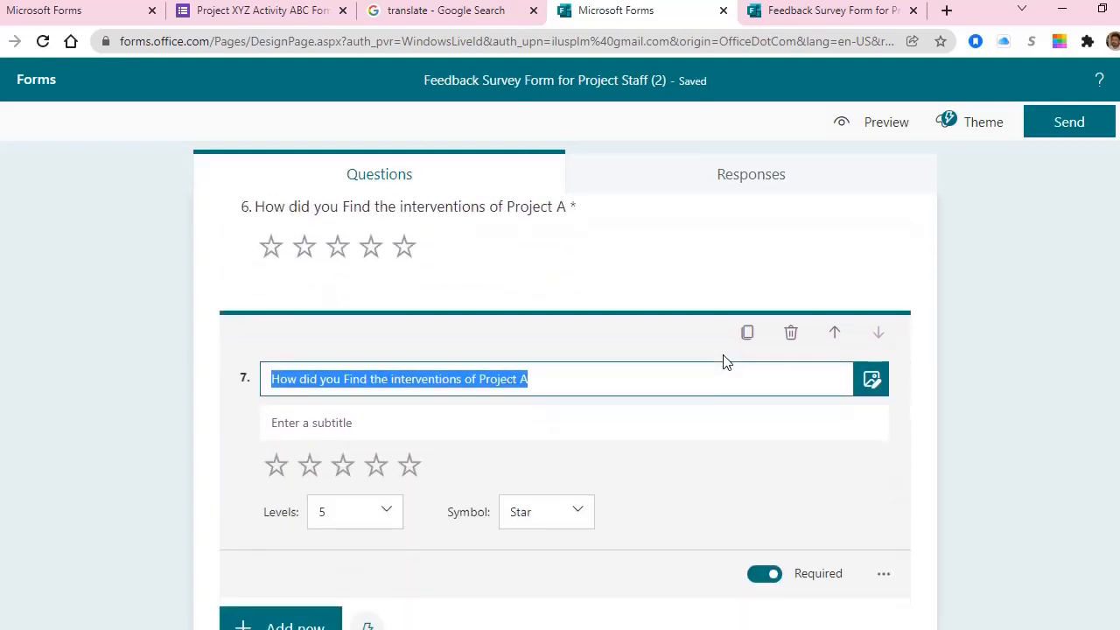
{"action": "left_click", "coordinate": [534, 382]}
{"action": "type", "text": "B"}
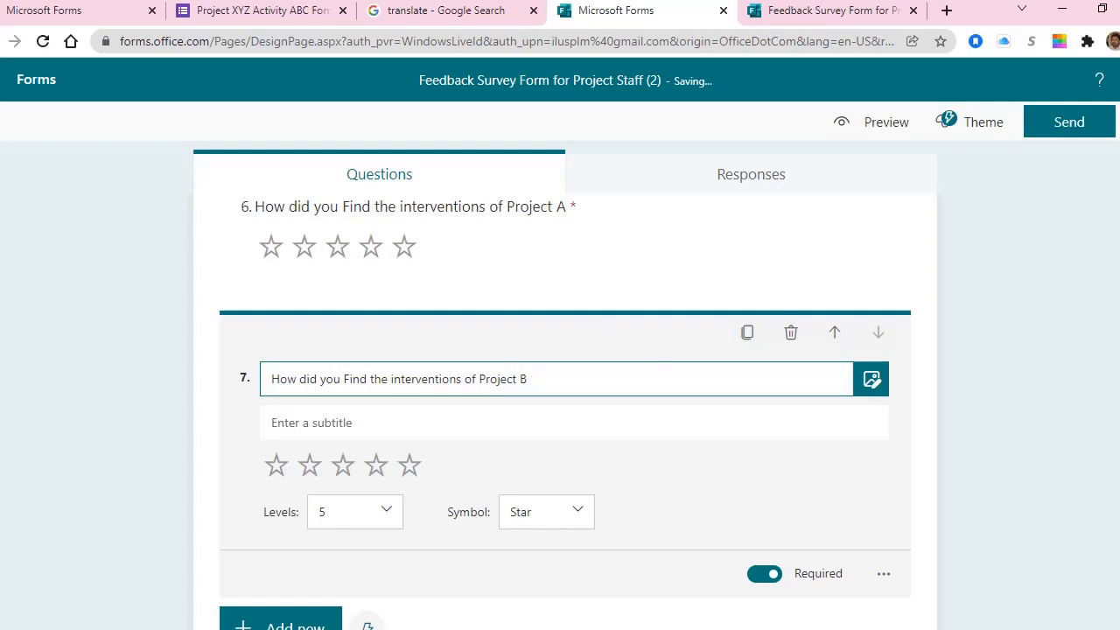
{"action": "left_click", "coordinate": [1063, 426]}
- Open the branching settings for question 5, "In which project do you work?"
{"action": "scroll", "coordinate": [1053, 405], "scroll_direction": "up", "scroll_amount": 1}
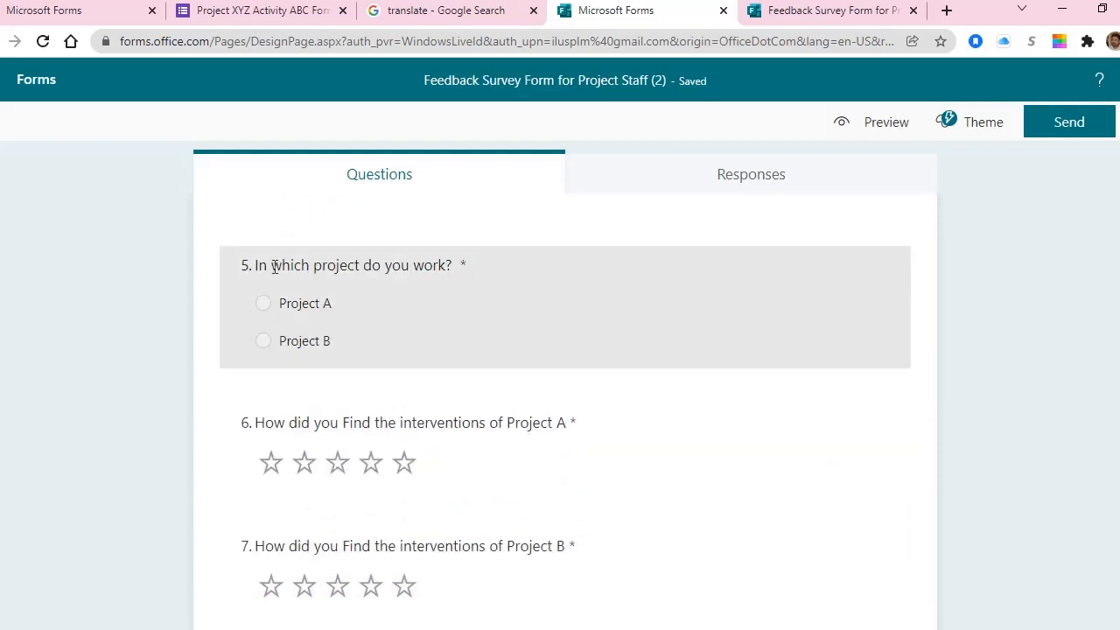
{"action": "left_click", "coordinate": [386, 273]}
{"action": "scroll", "coordinate": [953, 401], "scroll_direction": "down", "scroll_amount": 1}
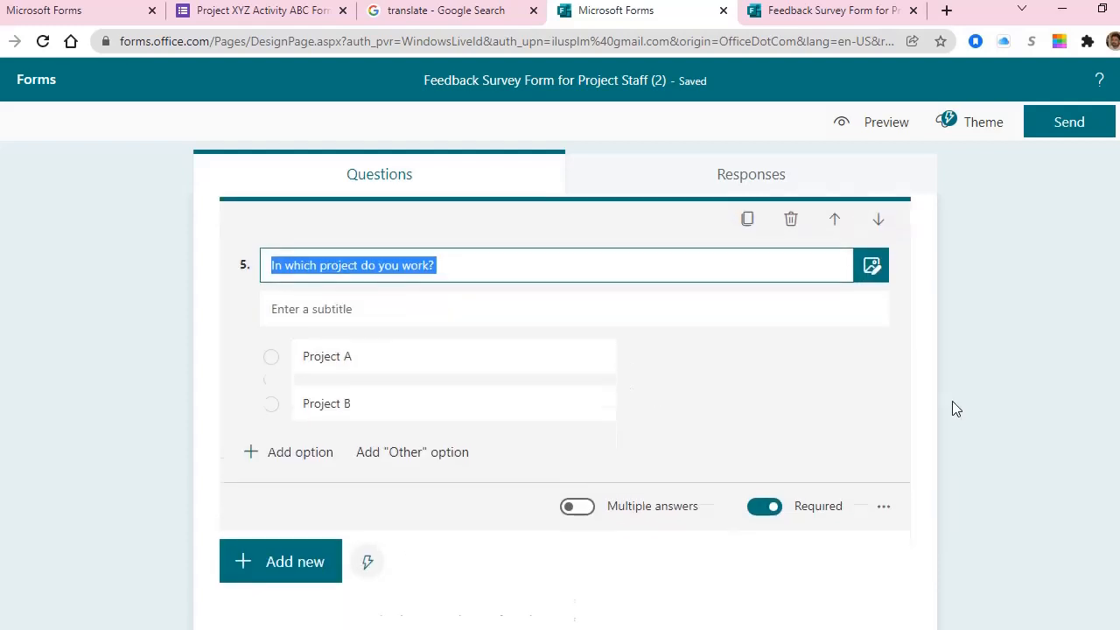
{"action": "left_click", "coordinate": [885, 456]}
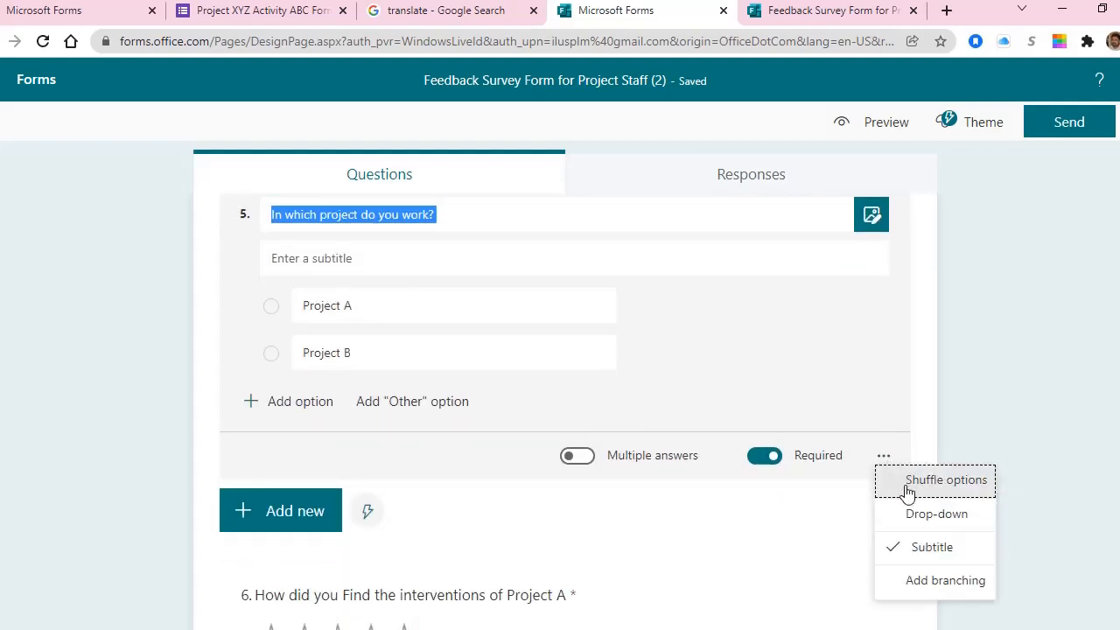
{"action": "left_click", "coordinate": [939, 593]}
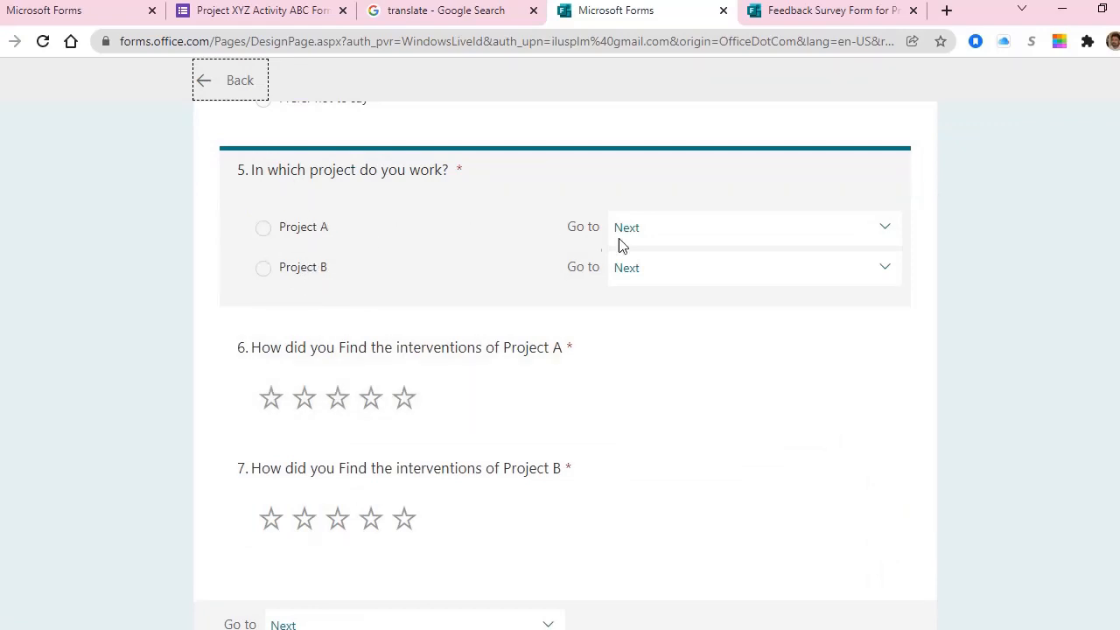
- Branch the Project A answer of question 5 to question 6
{"action": "left_click", "coordinate": [687, 240]}
{"action": "left_click", "coordinate": [687, 239]}
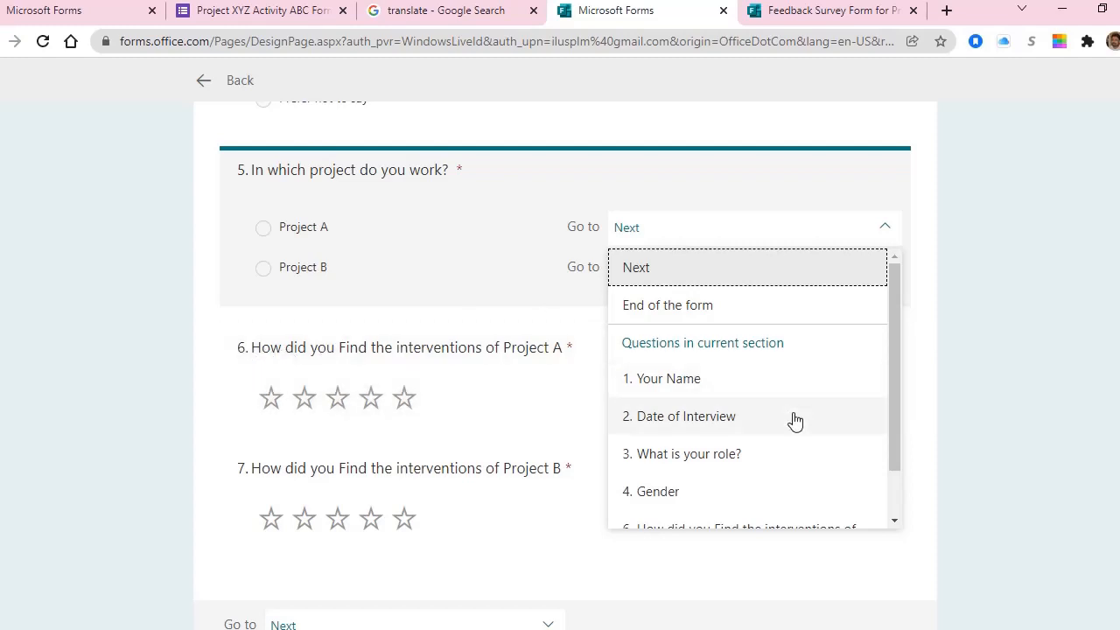
{"action": "scroll", "coordinate": [791, 427], "scroll_direction": "down", "scroll_amount": 3}
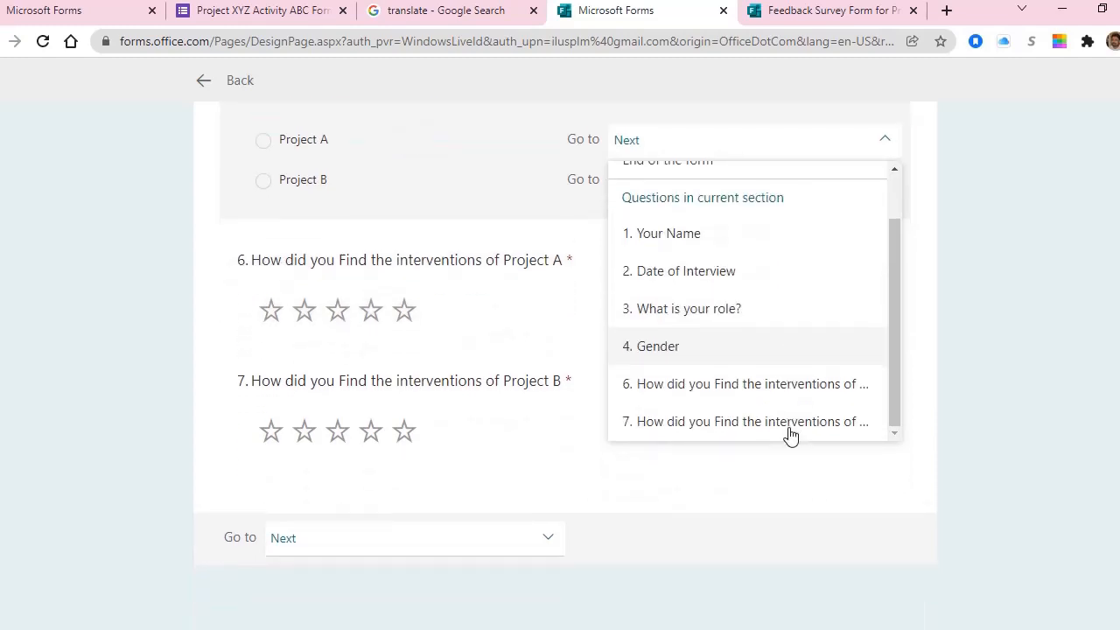
{"action": "left_click", "coordinate": [672, 386]}
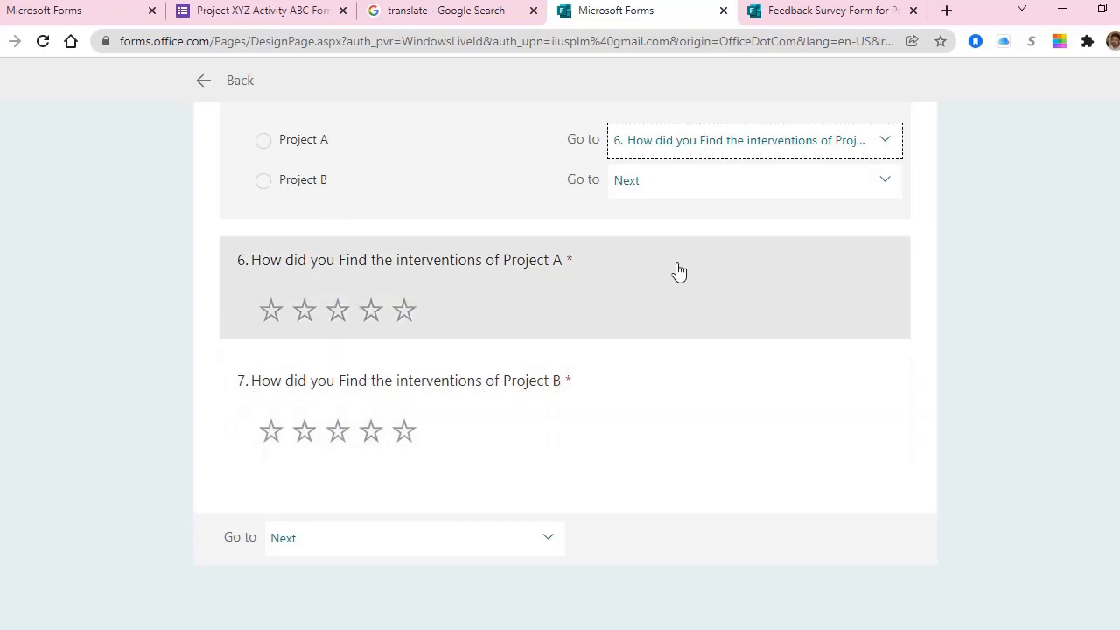
- Branch the Project B answer of question 5 to question 7 and return to the form's question list
{"action": "left_click", "coordinate": [740, 190]}
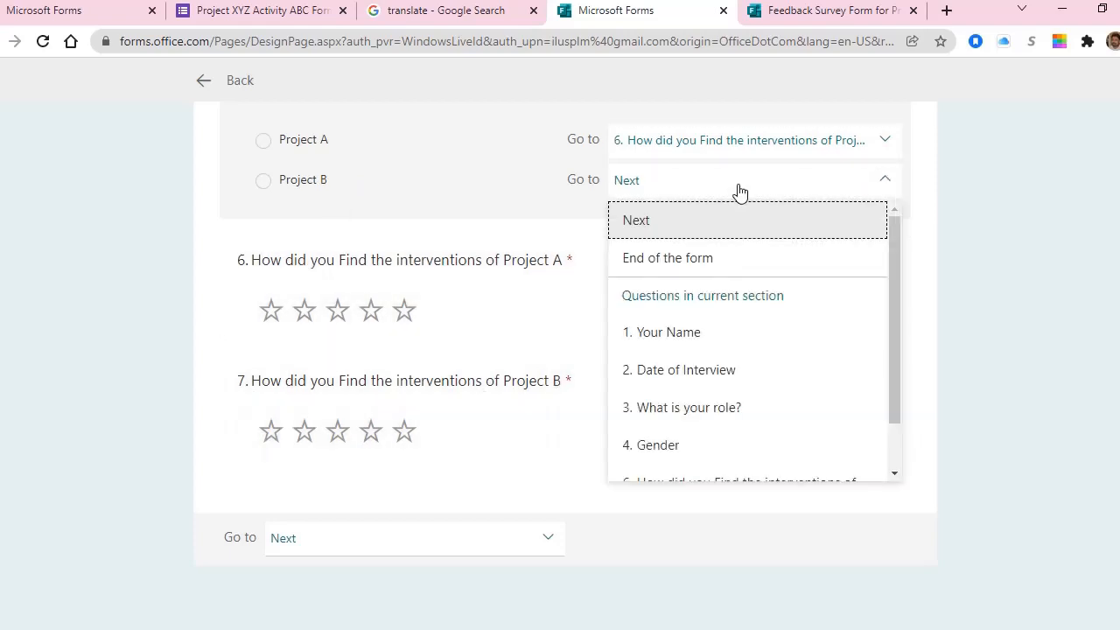
{"action": "scroll", "coordinate": [707, 412], "scroll_direction": "down", "scroll_amount": 2}
{"action": "left_click", "coordinate": [703, 426]}
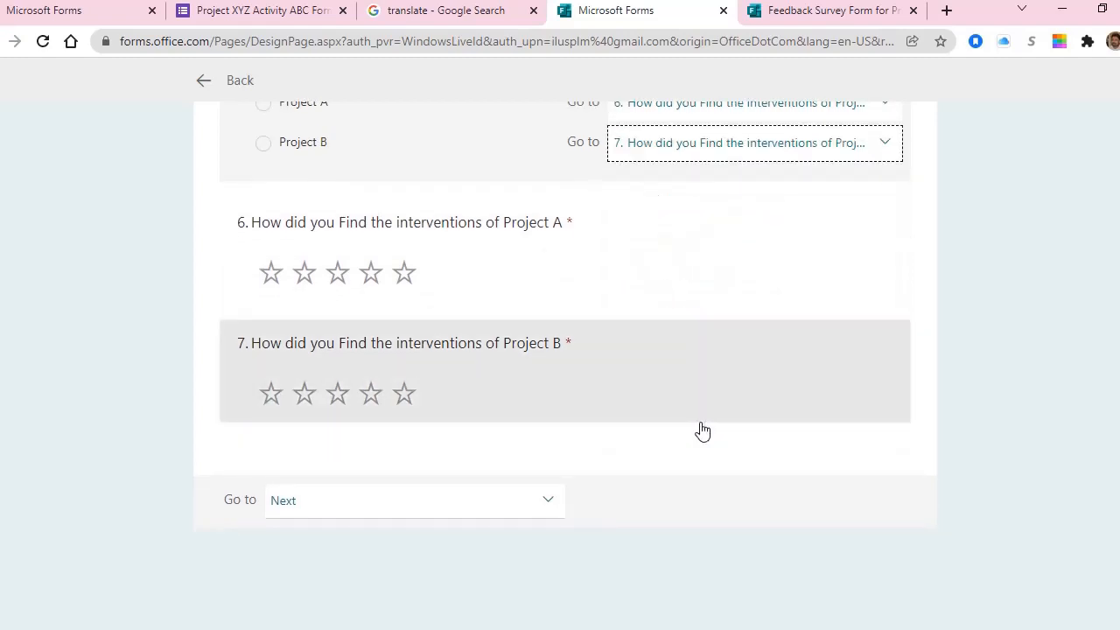
{"action": "scroll", "coordinate": [1040, 318], "scroll_direction": "up", "scroll_amount": 2}
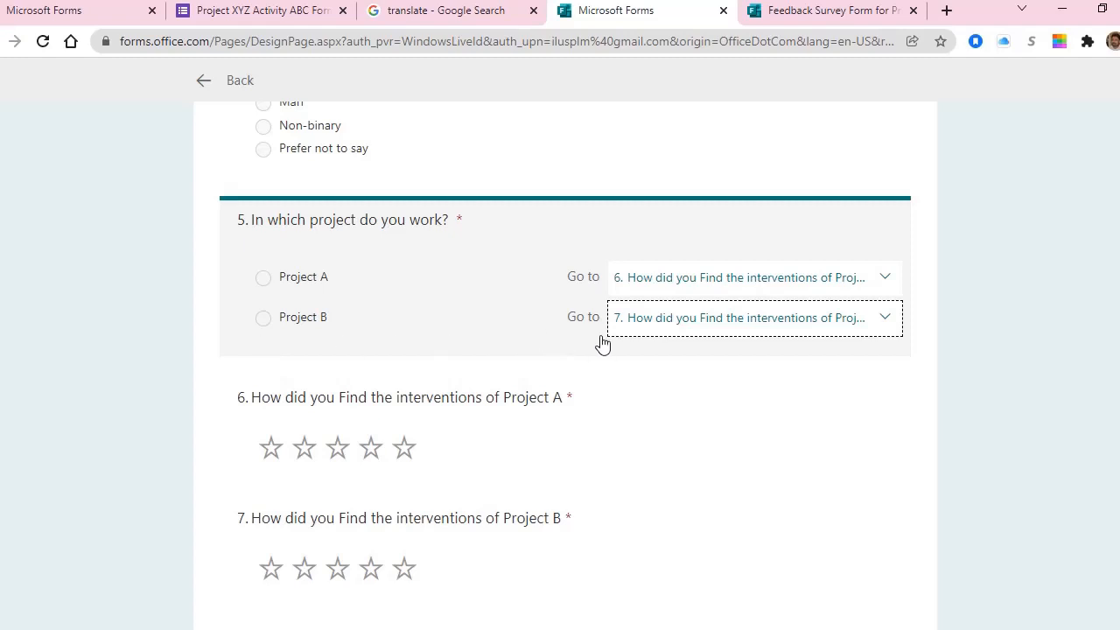
{"action": "scroll", "coordinate": [700, 341], "scroll_direction": "down", "scroll_amount": 2}
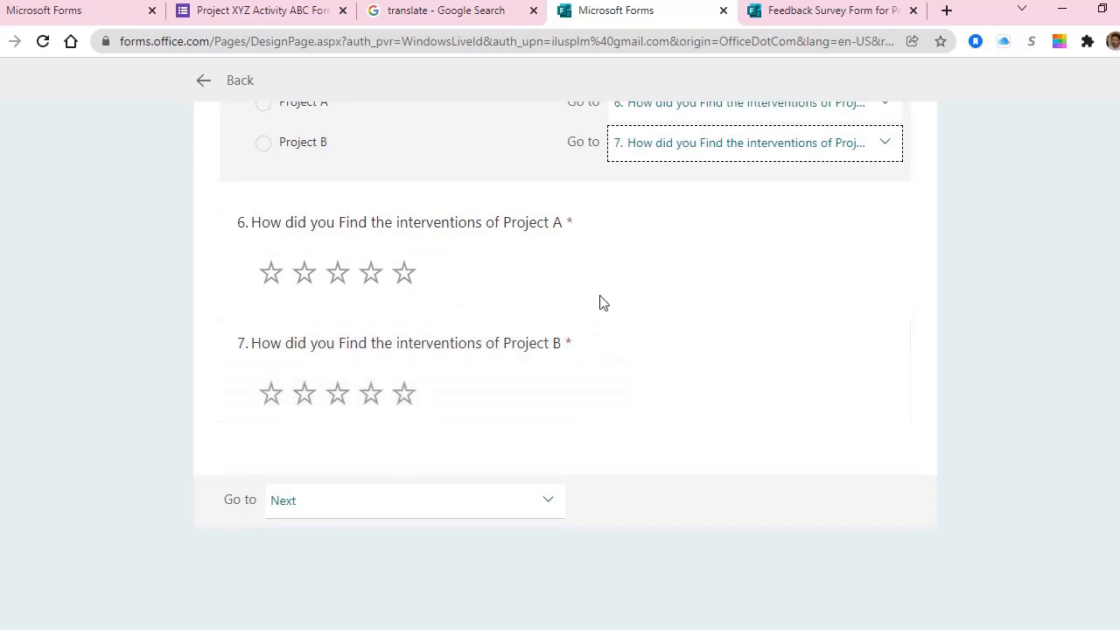
{"action": "left_click", "coordinate": [210, 86]}
- Start adding a new question after question 7 at the end of the form
{"action": "scroll", "coordinate": [771, 368], "scroll_direction": "down", "scroll_amount": 1}
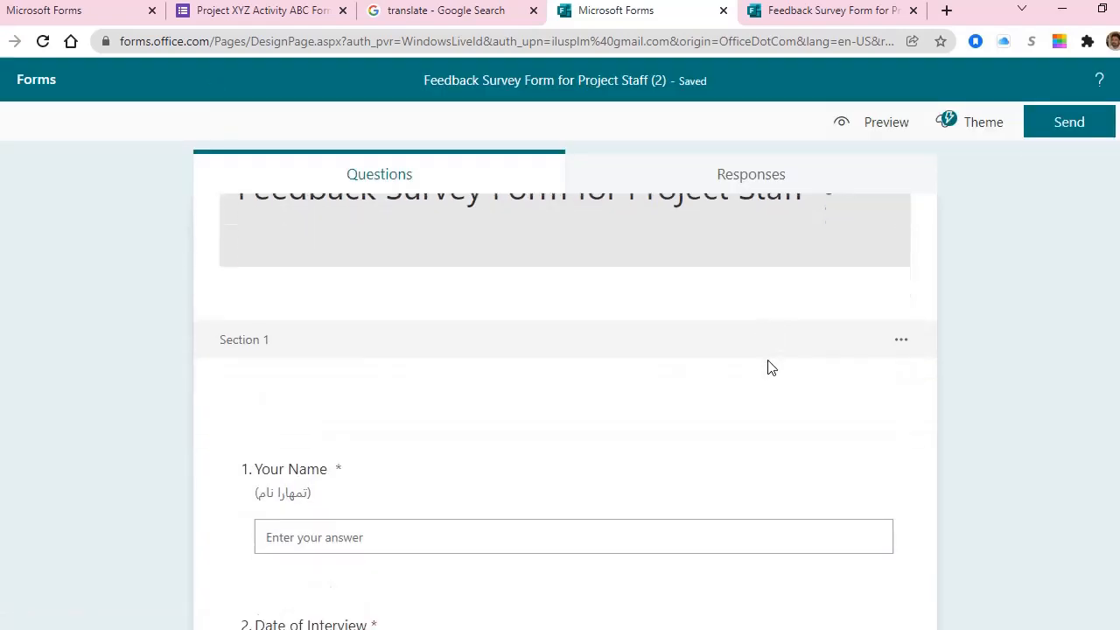
{"action": "scroll", "coordinate": [666, 394], "scroll_direction": "down", "scroll_amount": 12}
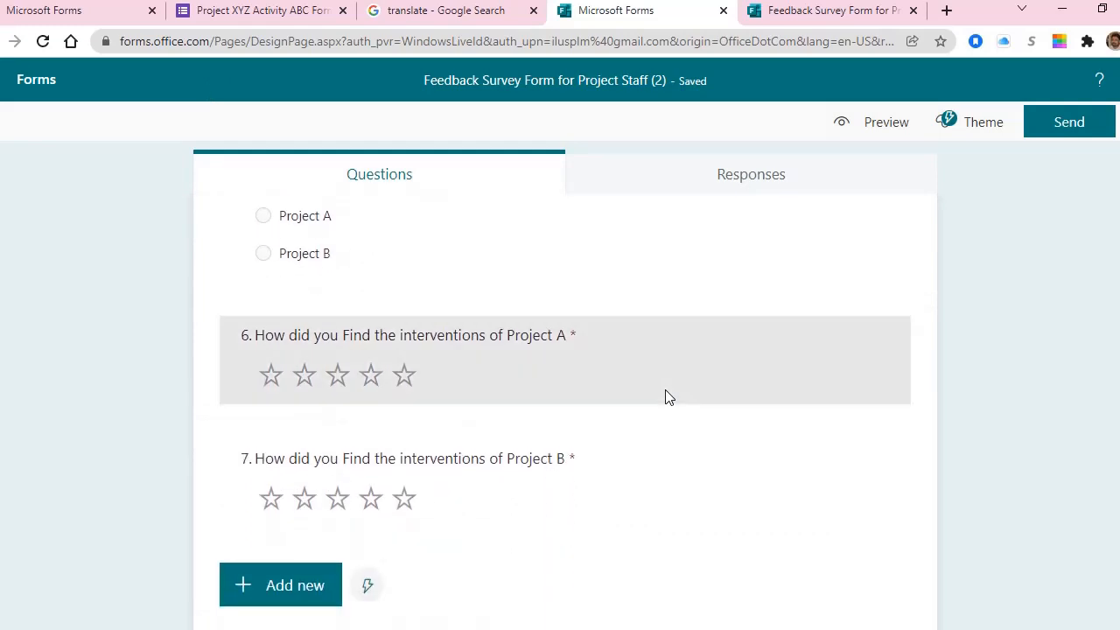
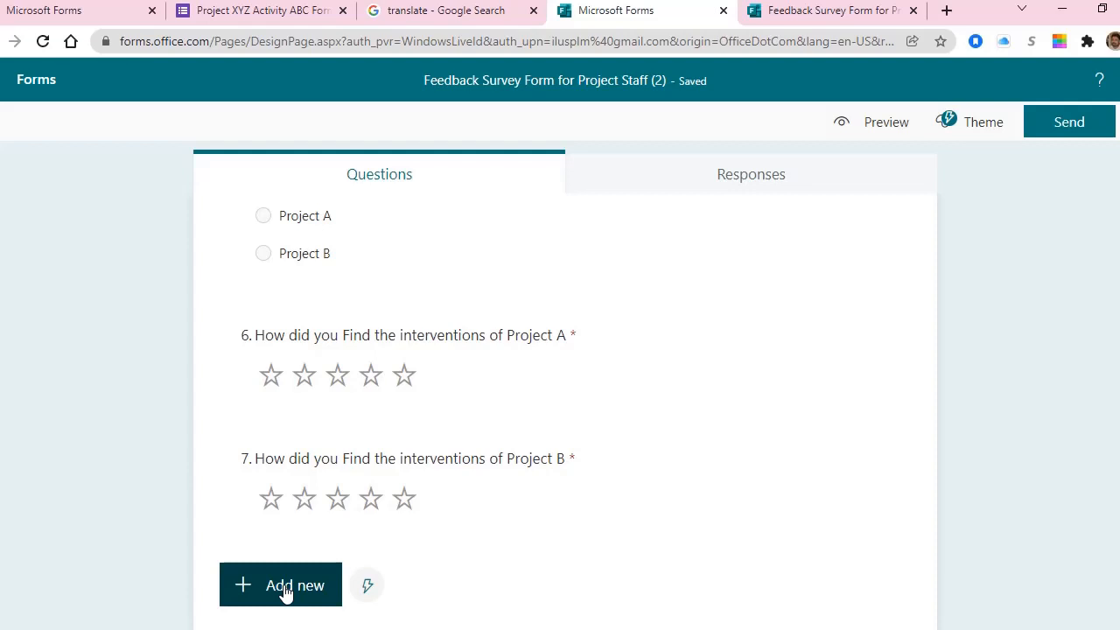
{"action": "left_click", "coordinate": [284, 593]}
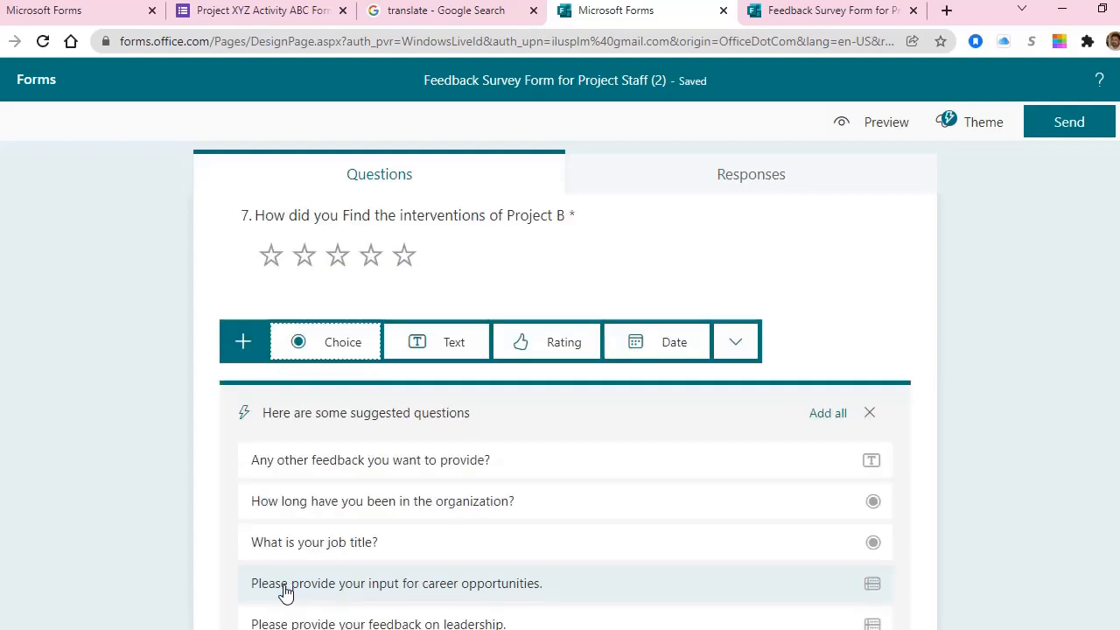
- Copy the title "Rank below activities" from question 8 of the original "Feedback Survey Form for Project Staff"
{"action": "left_click", "coordinate": [83, 13]}
{"action": "scroll", "coordinate": [113, 402], "scroll_direction": "down", "scroll_amount": 3}
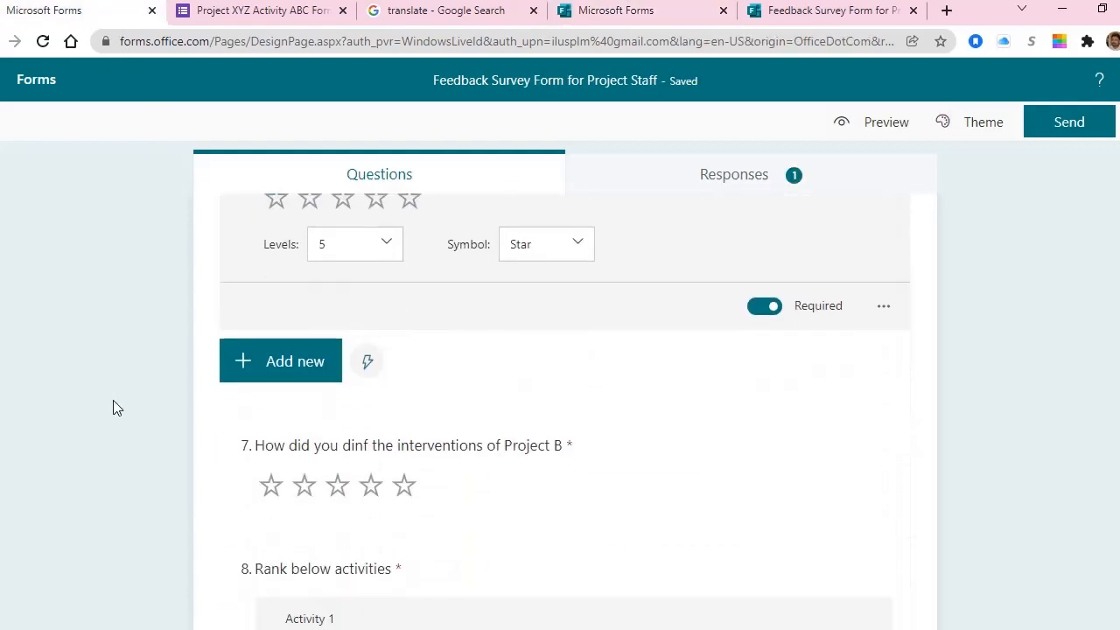
{"action": "scroll", "coordinate": [113, 400], "scroll_direction": "down", "scroll_amount": 2}
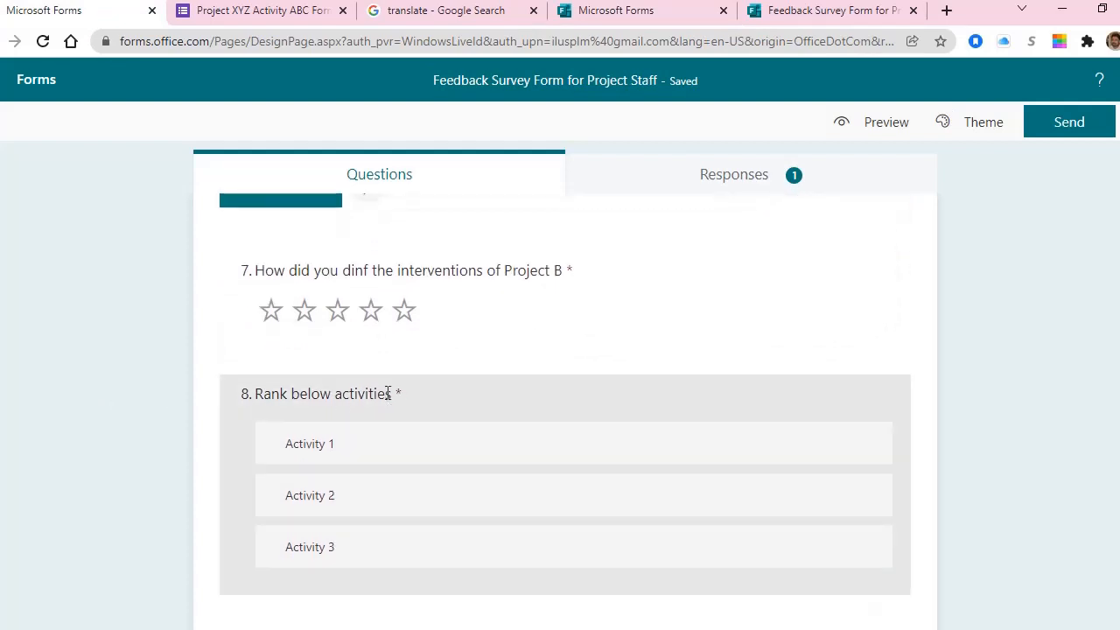
{"action": "left_click", "coordinate": [398, 393]}
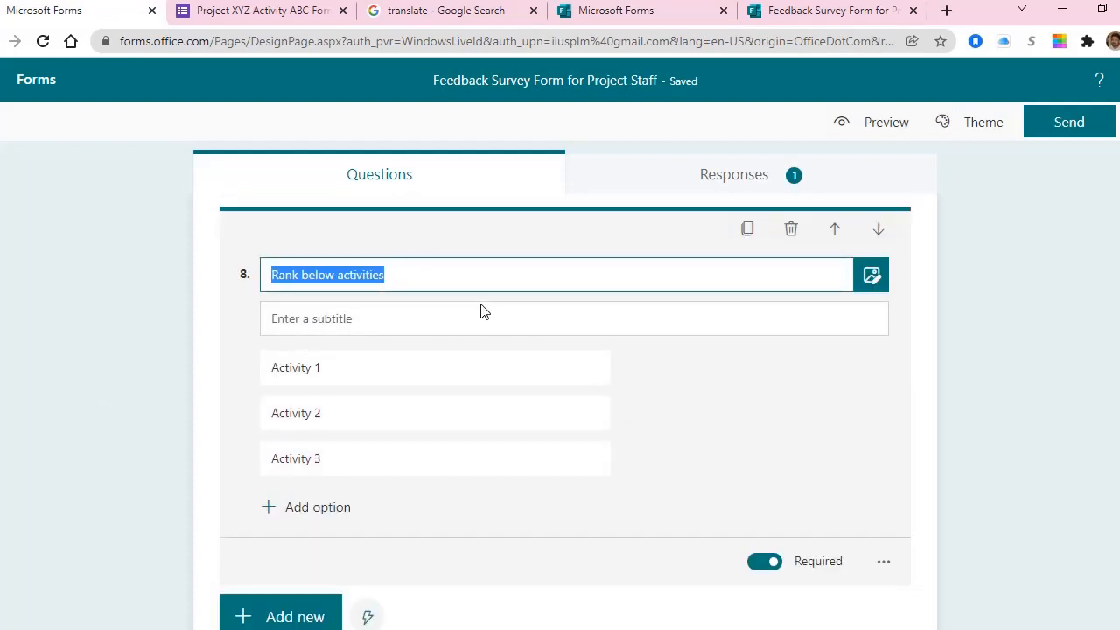
- Add a Ranking question to "Feedback Survey Form for Project Staff (2)" and title it "Rank below activities"
{"action": "left_click", "coordinate": [669, 10]}
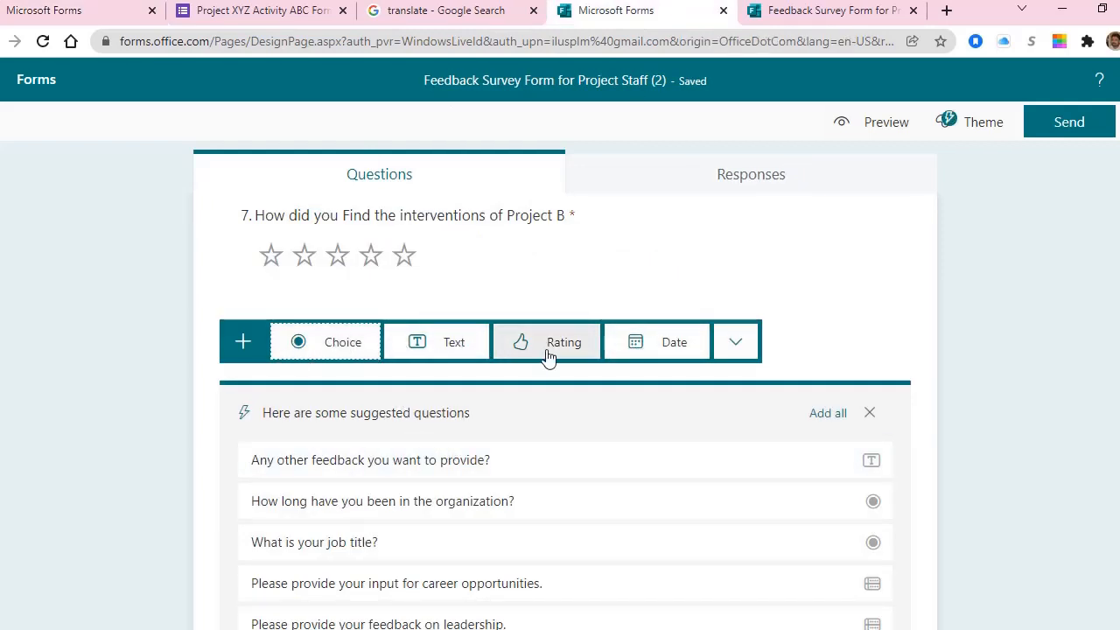
{"action": "left_click", "coordinate": [740, 352]}
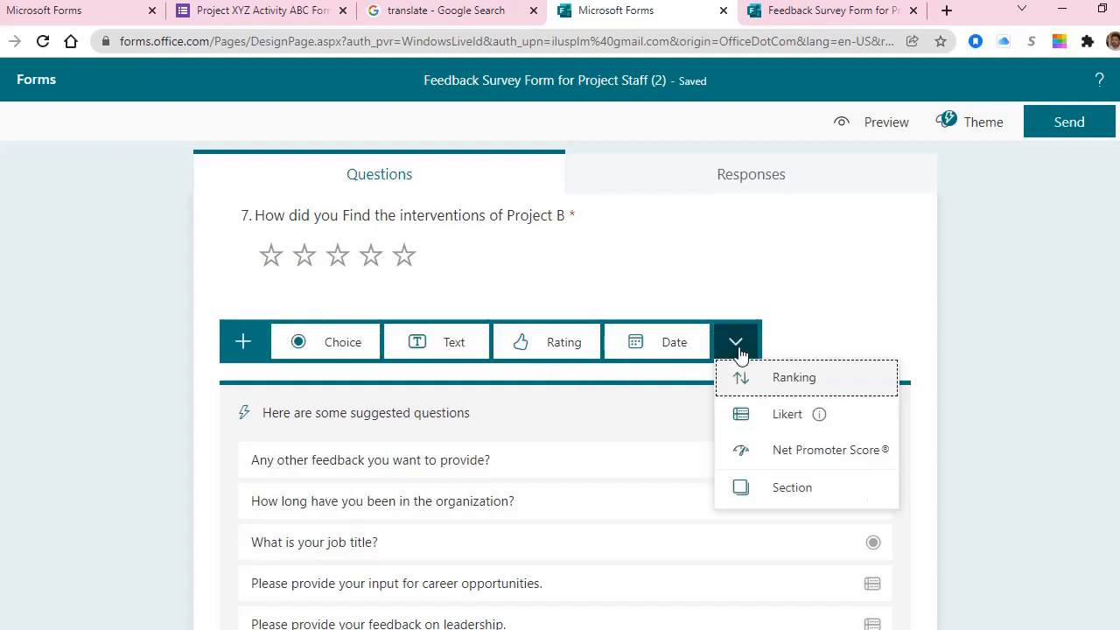
{"action": "left_click", "coordinate": [817, 380]}
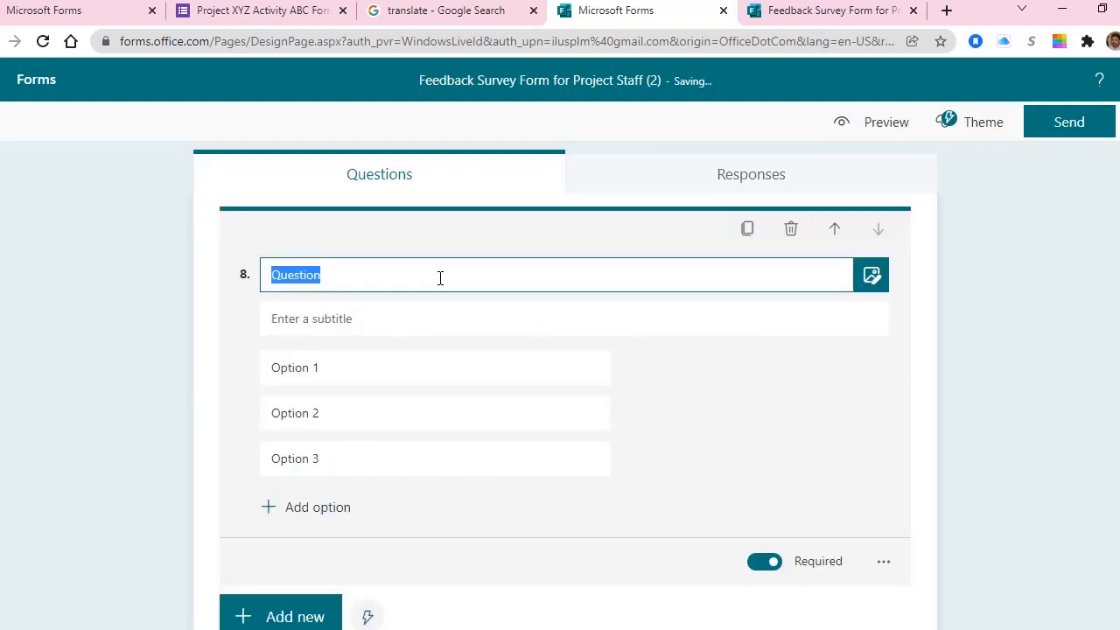
{"action": "type", "text": "Rank below activities"}
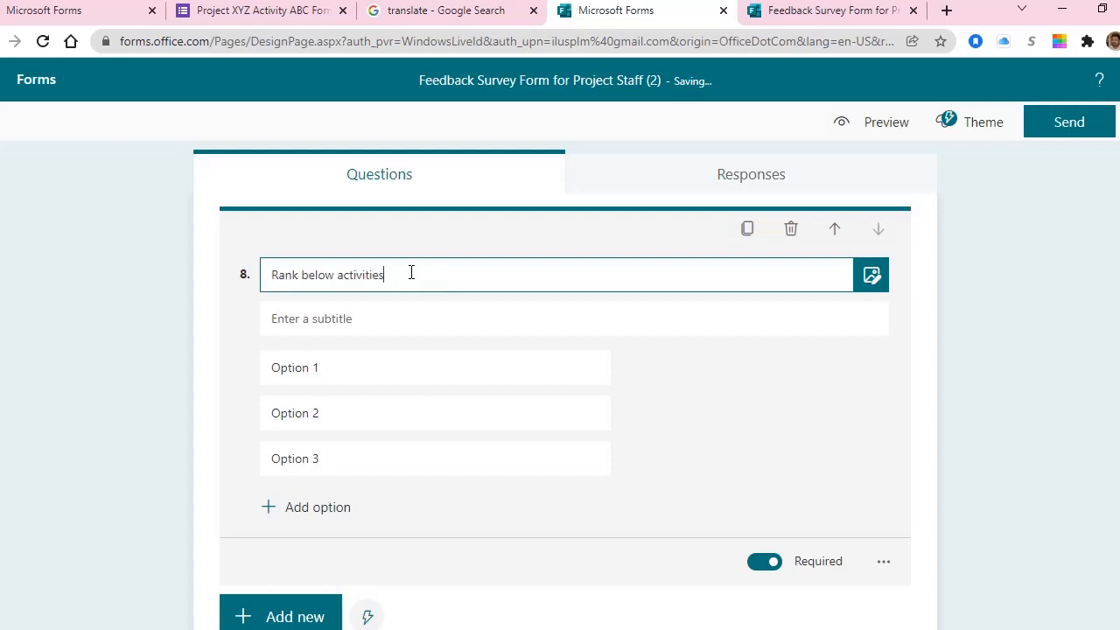
- Name the first option of the "Rank below activities" question "Activity 1"
{"action": "left_click", "coordinate": [373, 368]}
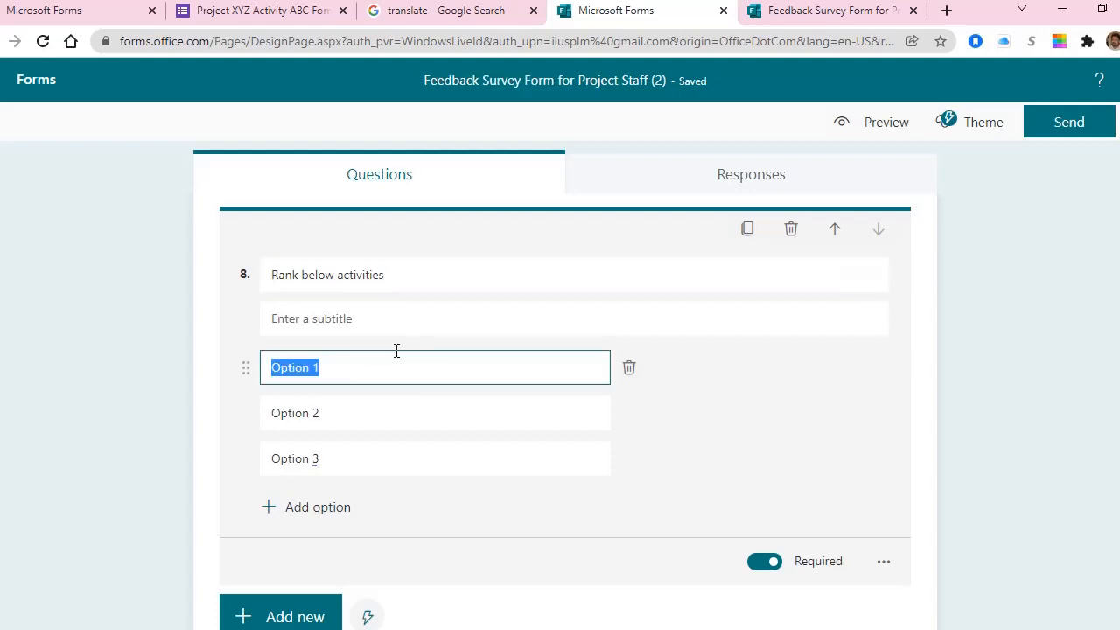
{"action": "type", "text": "Ac"}
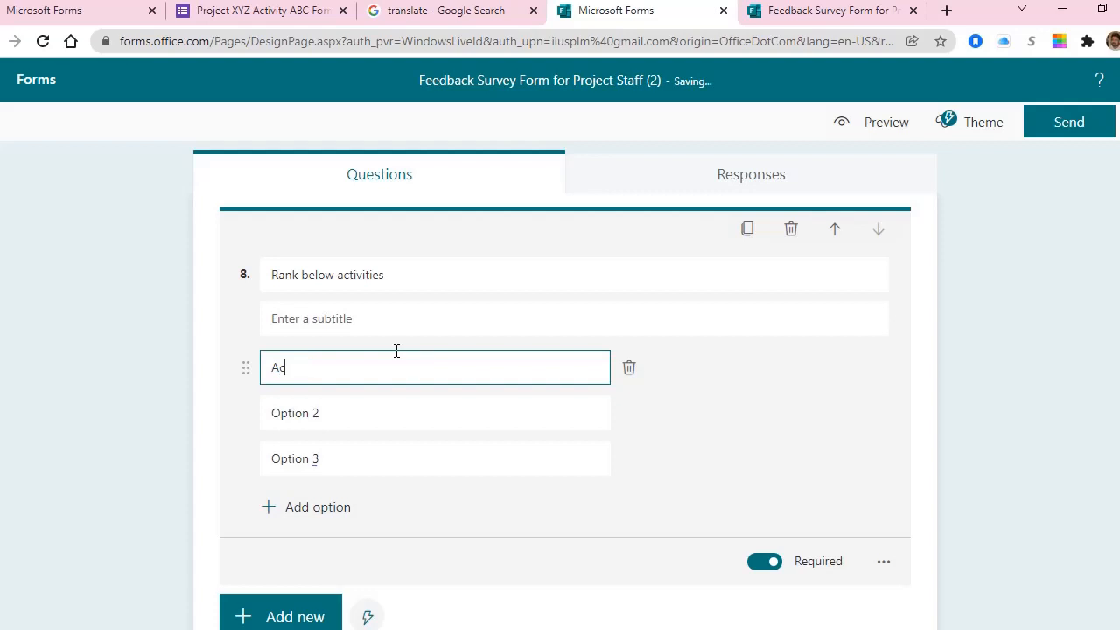
{"action": "type", "text": "tivioty"}
{"action": "key", "text": "ctrl+a"}
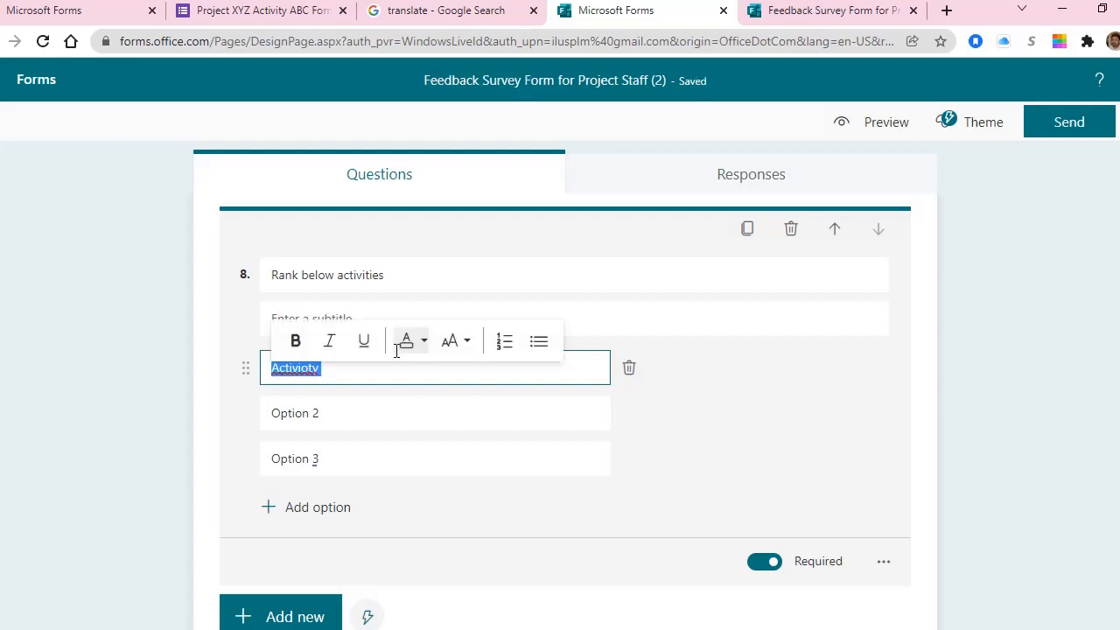
{"action": "type", "text": "Acti"}
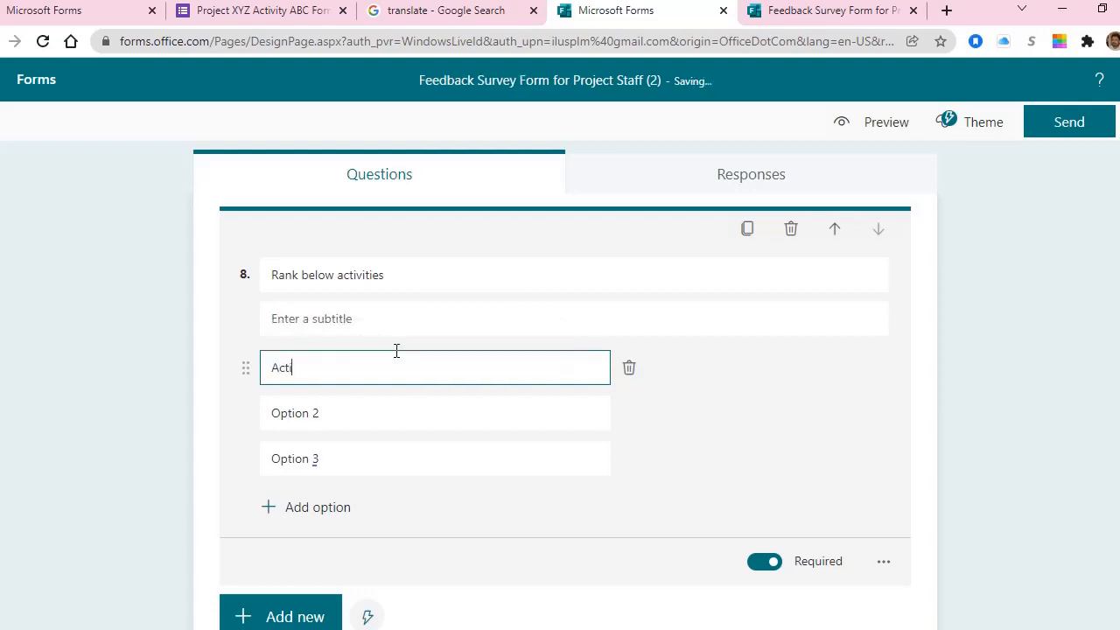
{"action": "type", "text": "vity 1"}
- Reuse the first option's text to name the second and third ranking options "Activity 2" and "Activity 3"
{"action": "left_click_drag", "start_coordinate": [274, 368], "coordinate": [319, 372]}
{"action": "key", "text": "ctrl+c"}
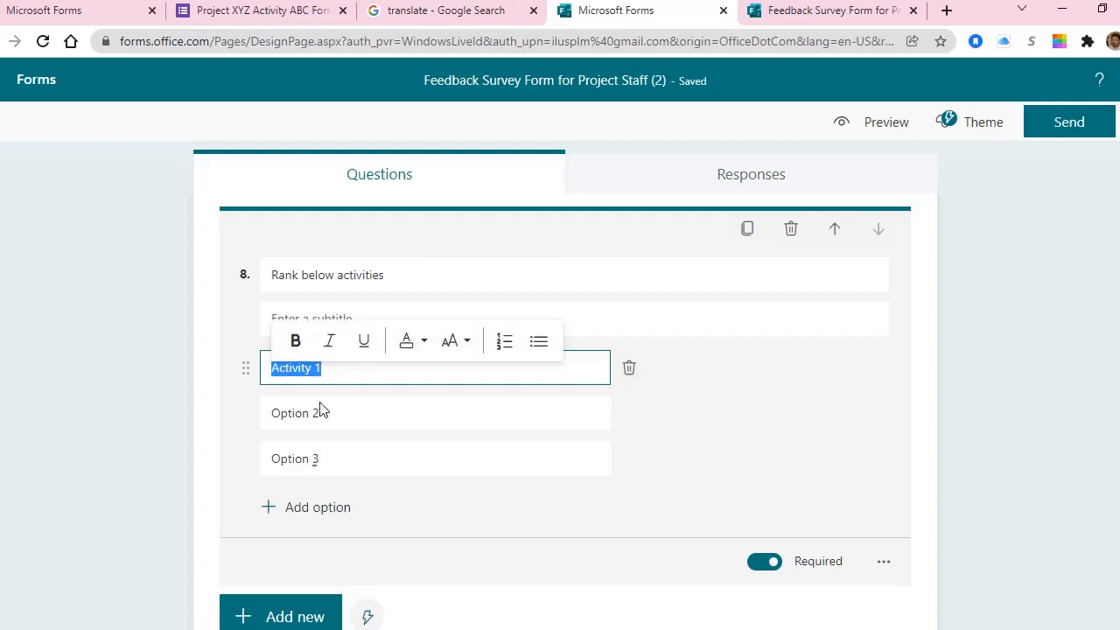
{"action": "left_click", "coordinate": [320, 410]}
{"action": "key", "text": "ctrl+v"}
{"action": "key", "text": "BackSpace"}
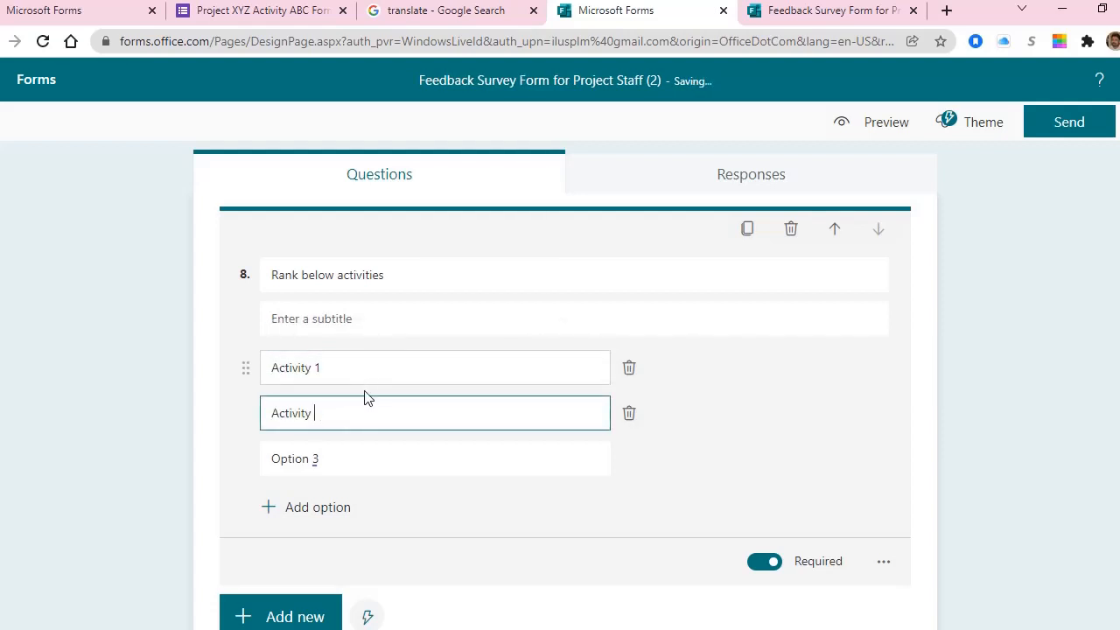
{"action": "type", "text": "2"}
{"action": "left_click", "coordinate": [322, 458]}
{"action": "key", "text": "ctrl+v"}
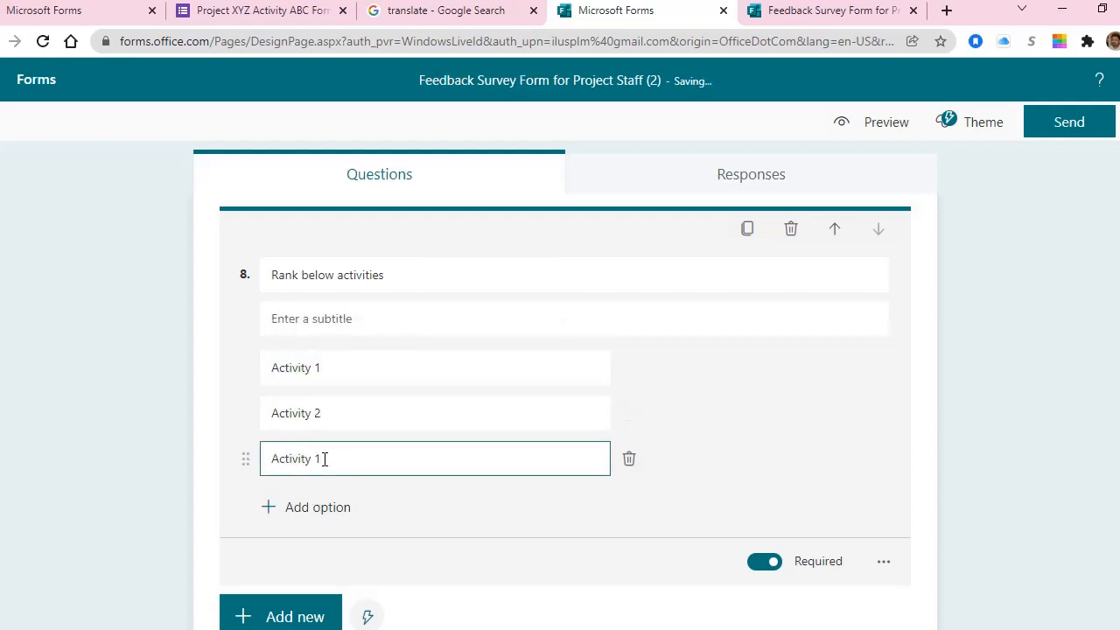
{"action": "type", "text": "3"}
- Preview the form and answer question 5 with Project A to test the branching
{"action": "scroll", "coordinate": [537, 425], "scroll_direction": "up", "scroll_amount": 1}
{"action": "scroll", "coordinate": [539, 425], "scroll_direction": "up", "scroll_amount": 7}
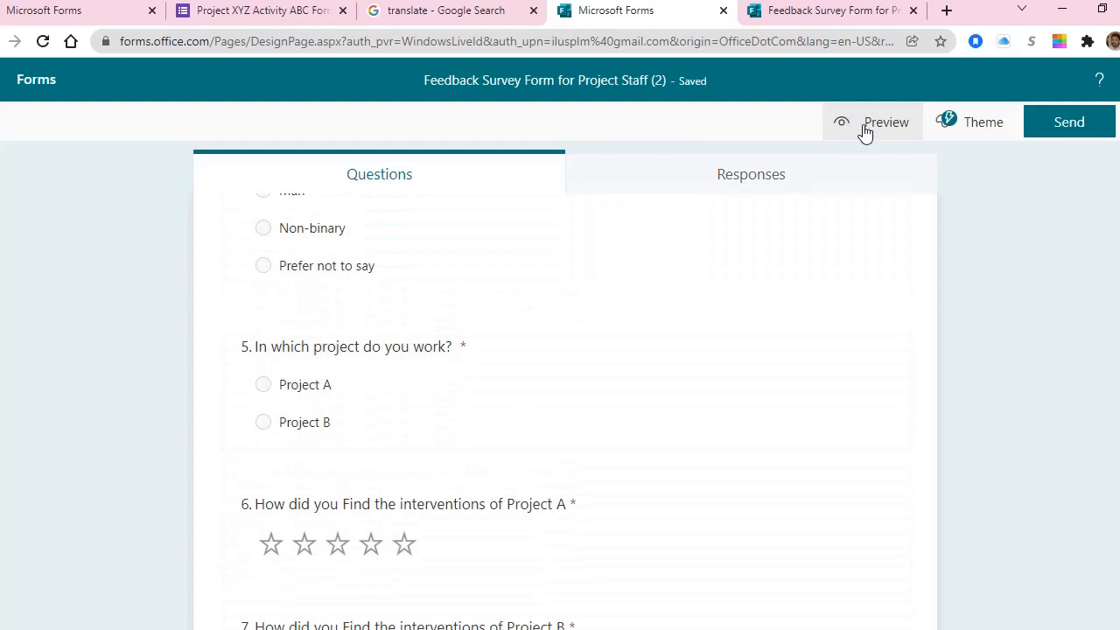
{"action": "left_click", "coordinate": [865, 132]}
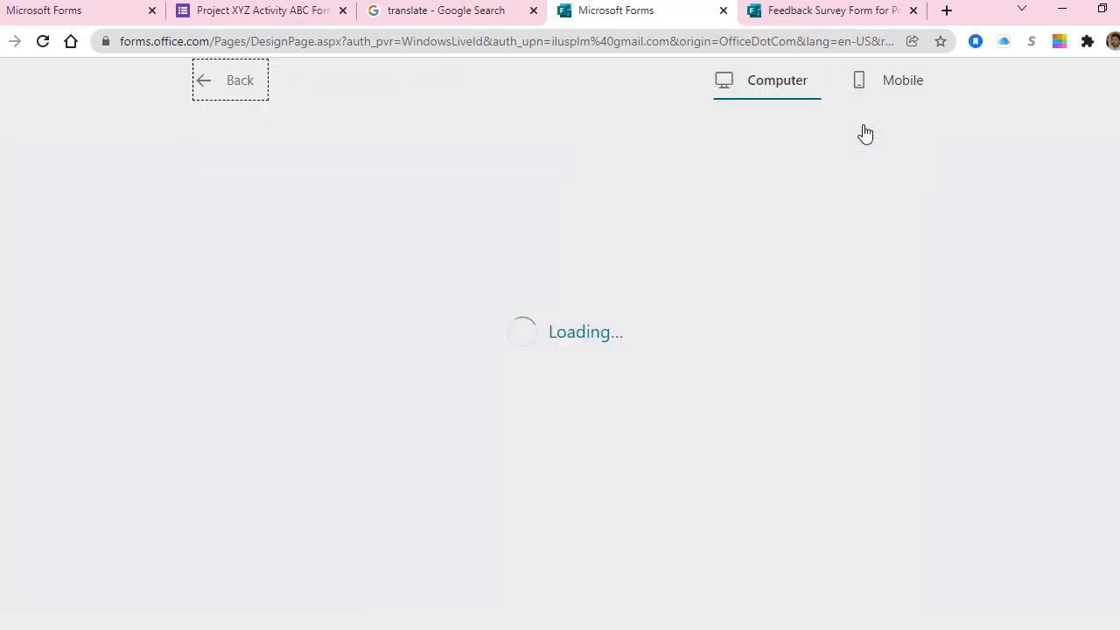
{"action": "scroll", "coordinate": [359, 420], "scroll_direction": "down", "scroll_amount": 3}
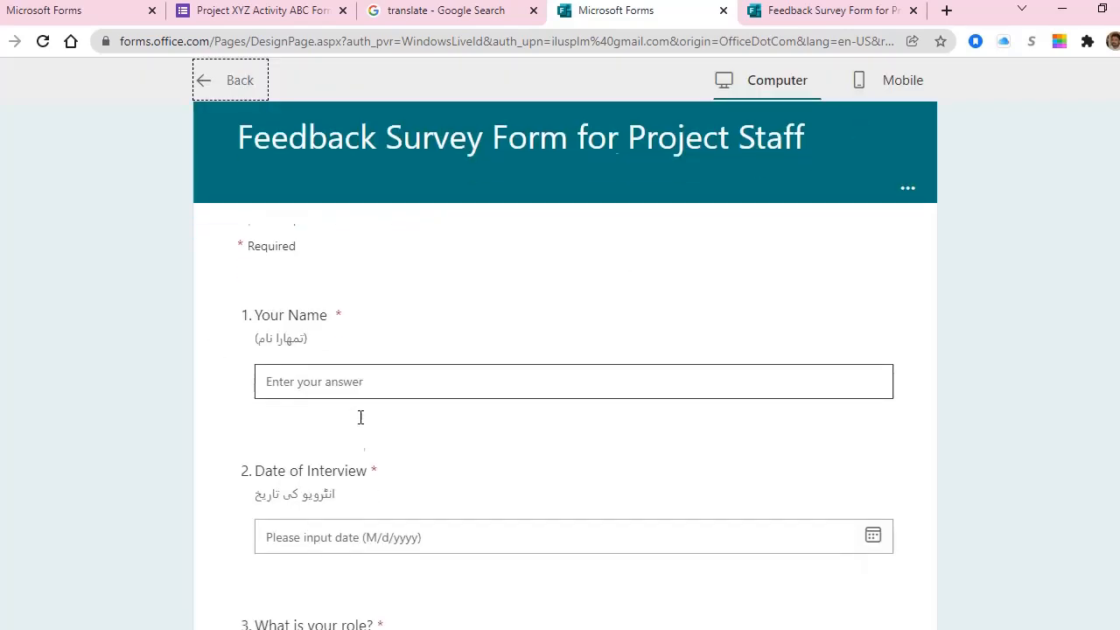
{"action": "scroll", "coordinate": [377, 435], "scroll_direction": "down", "scroll_amount": 2}
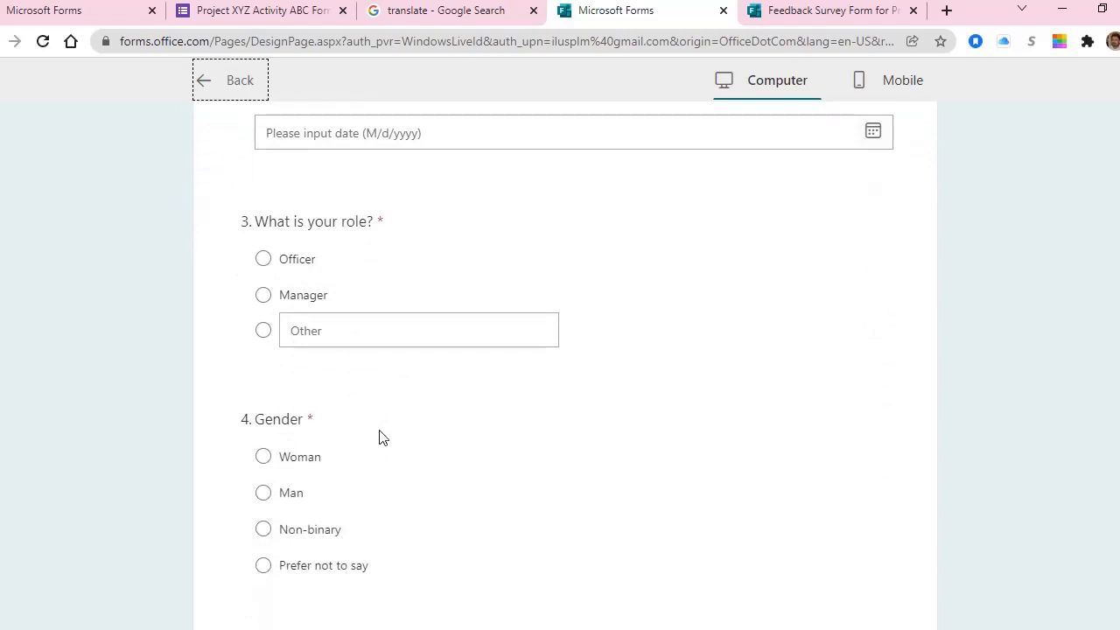
{"action": "scroll", "coordinate": [321, 440], "scroll_direction": "down", "scroll_amount": 2}
{"action": "scroll", "coordinate": [321, 440], "scroll_direction": "down", "scroll_amount": 3}
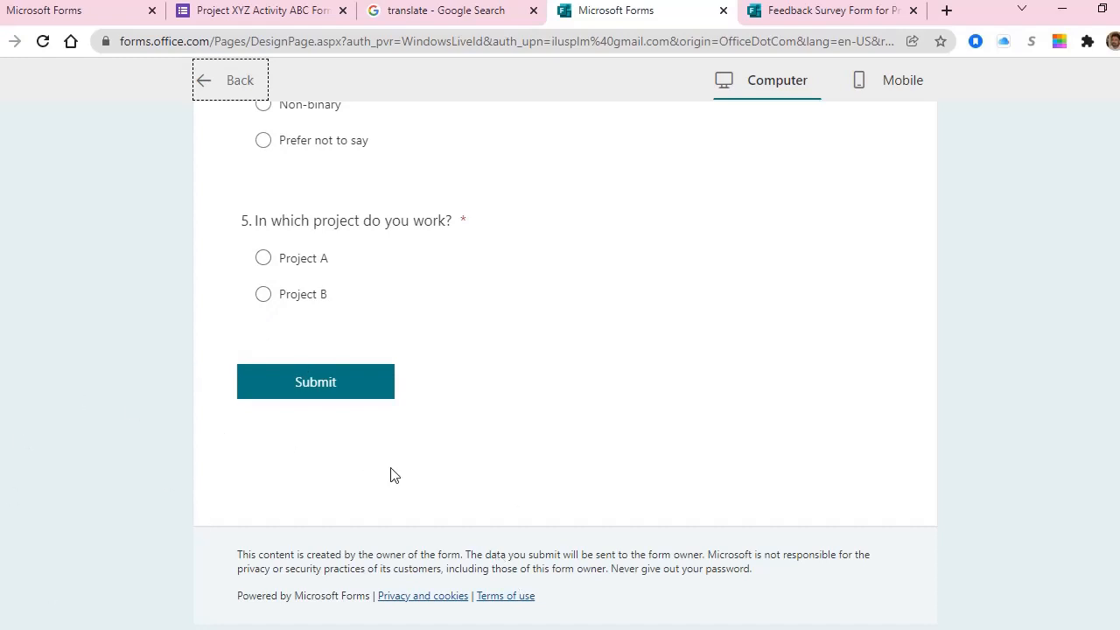
{"action": "left_click", "coordinate": [264, 260]}
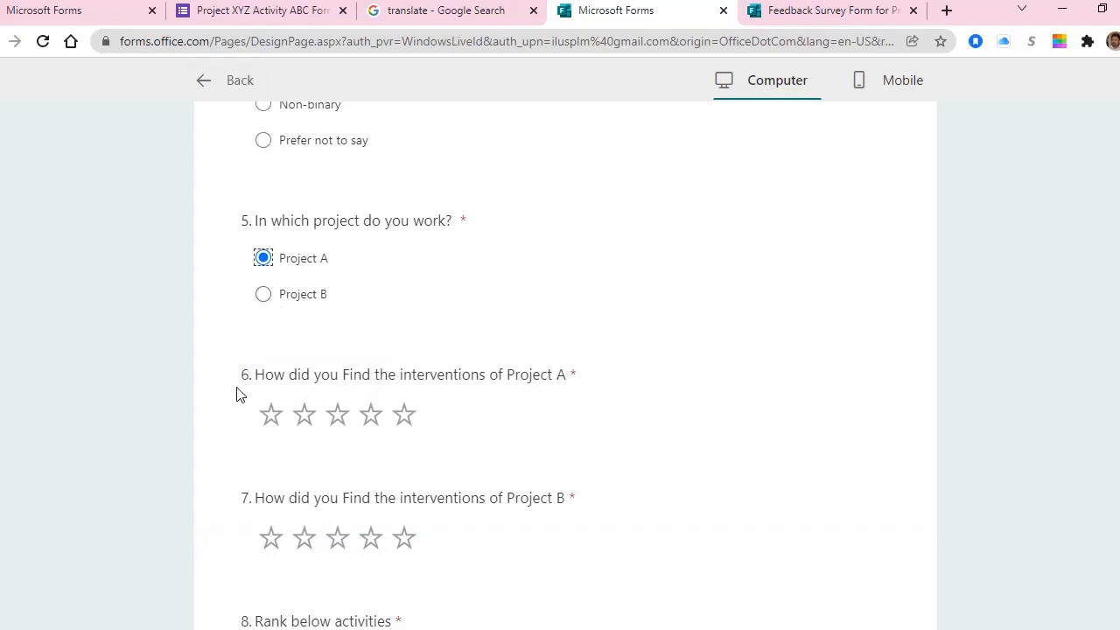
- Examine which of questions 6 to 8 are shown in the preview for the Project A answer
{"action": "scroll", "coordinate": [480, 385], "scroll_direction": "down", "scroll_amount": 3}
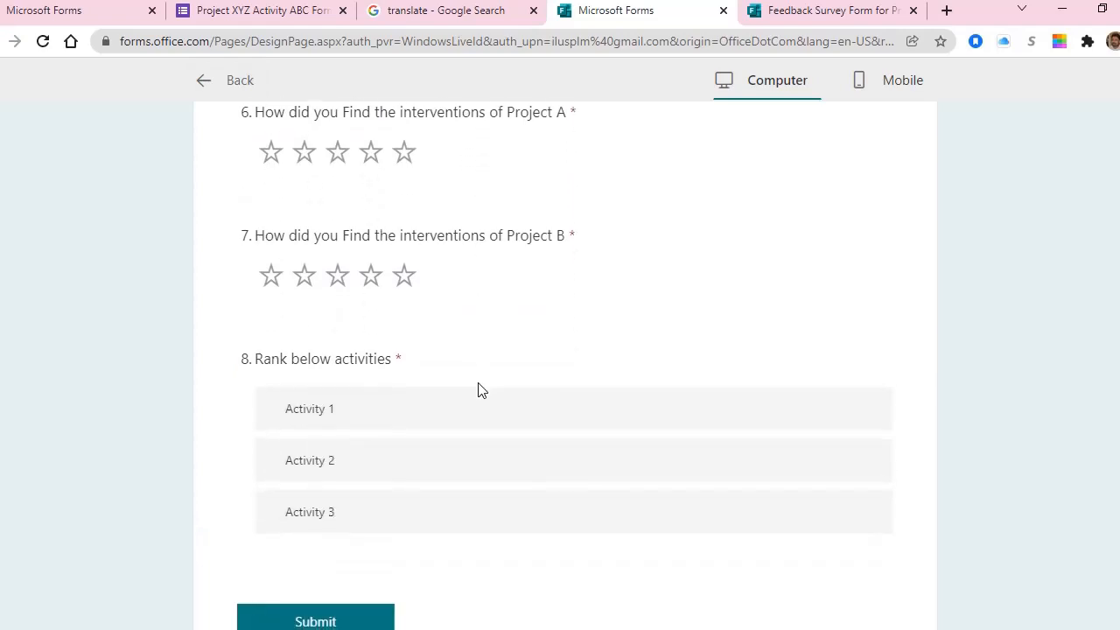
{"action": "scroll", "coordinate": [479, 389], "scroll_direction": "up", "scroll_amount": 3}
{"action": "scroll", "coordinate": [482, 374], "scroll_direction": "down", "scroll_amount": 2}
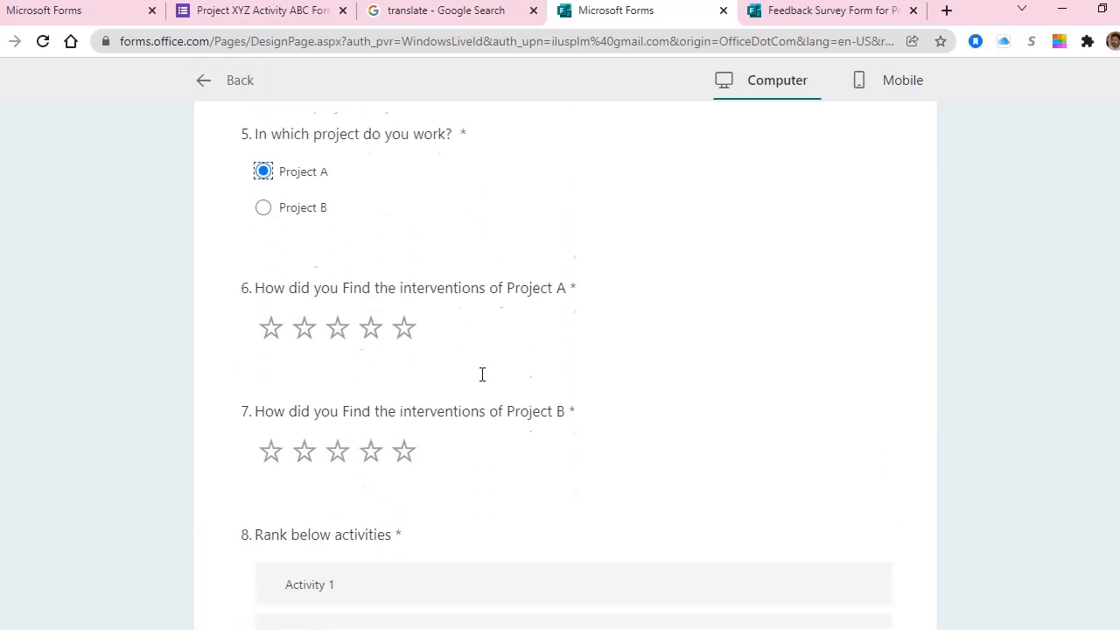
{"action": "scroll", "coordinate": [483, 375], "scroll_direction": "up", "scroll_amount": 2}
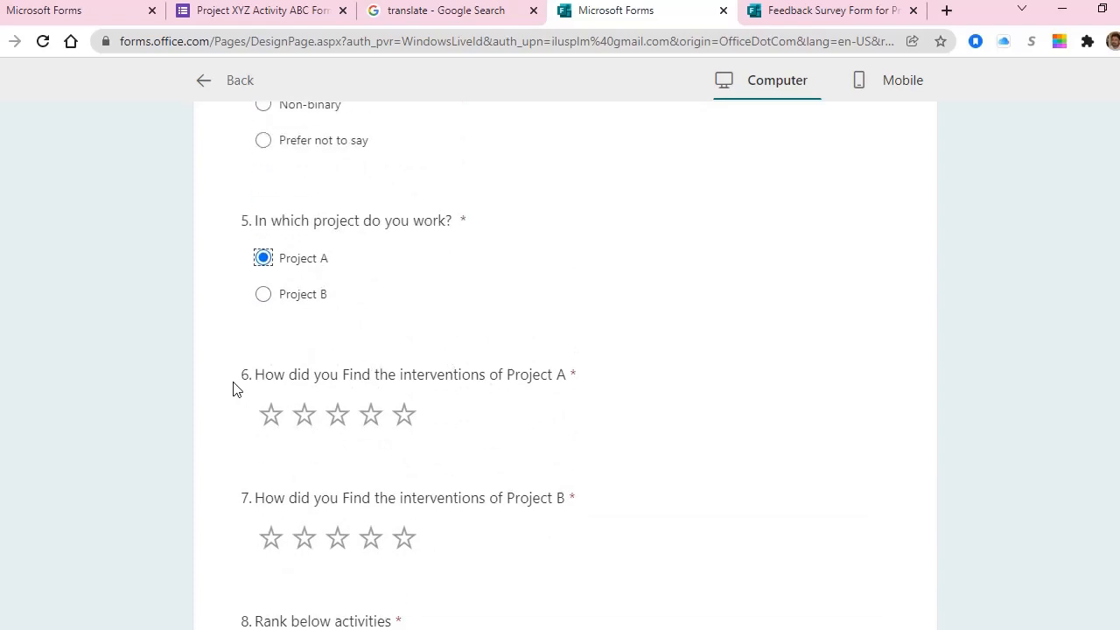
{"action": "left_click_drag", "start_coordinate": [236, 375], "coordinate": [615, 377]}
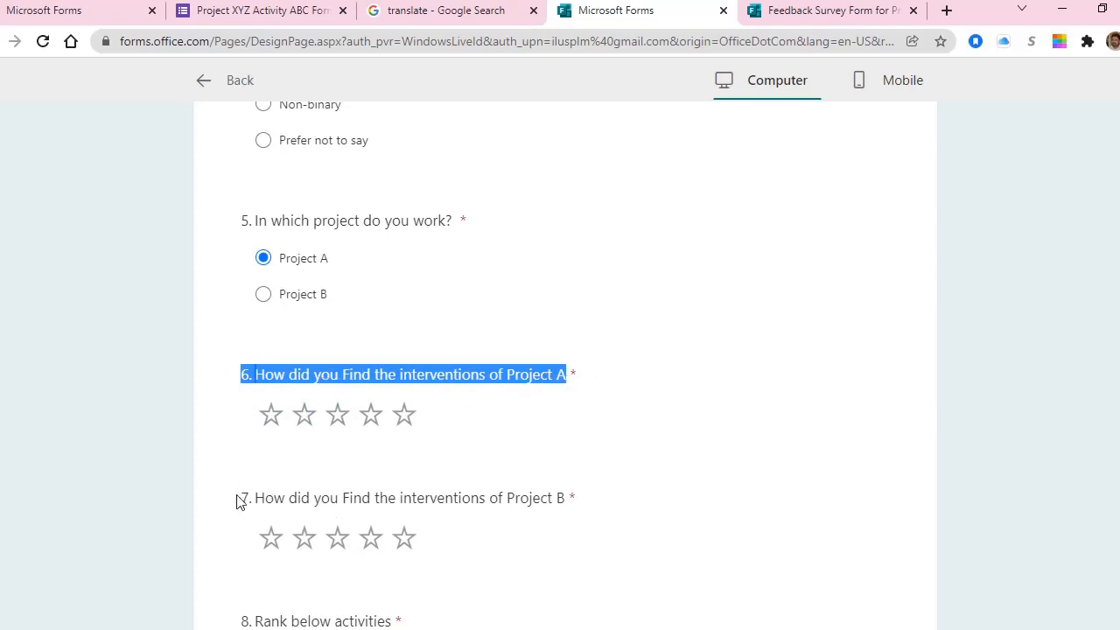
{"action": "left_click_drag", "start_coordinate": [239, 500], "coordinate": [507, 500]}
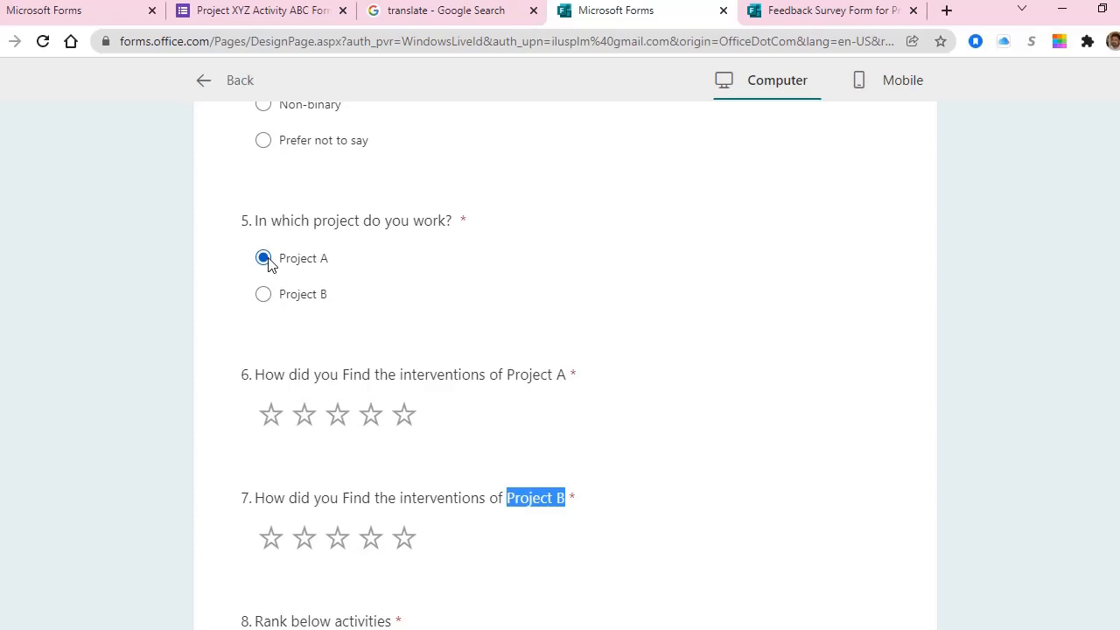
{"action": "scroll", "coordinate": [440, 367], "scroll_direction": "down", "scroll_amount": 2}
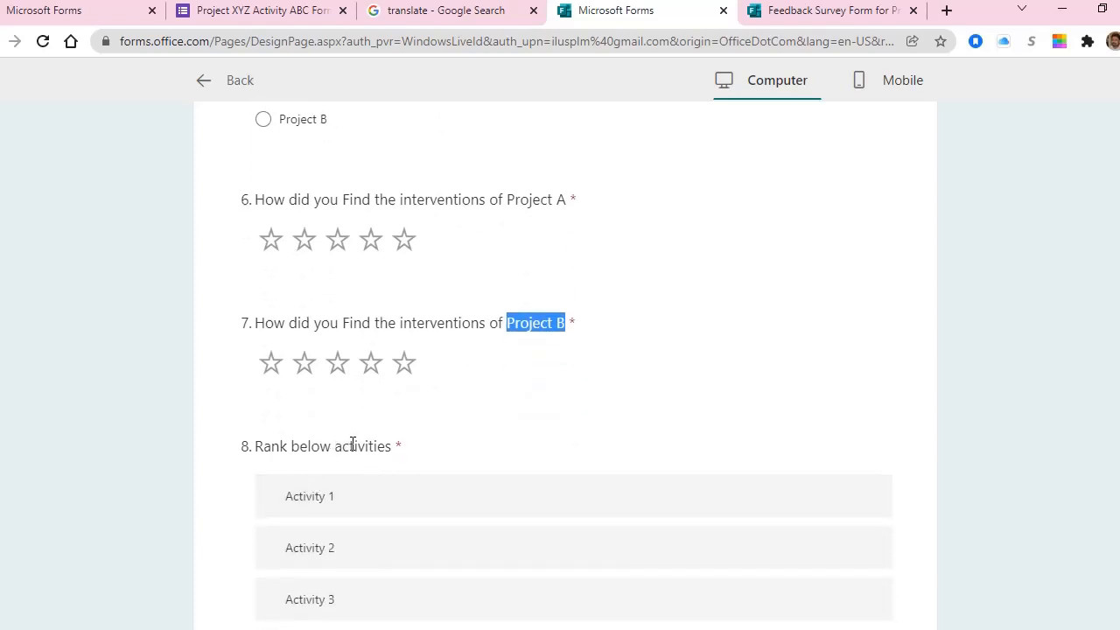
{"action": "scroll", "coordinate": [353, 444], "scroll_direction": "up", "scroll_amount": 2}
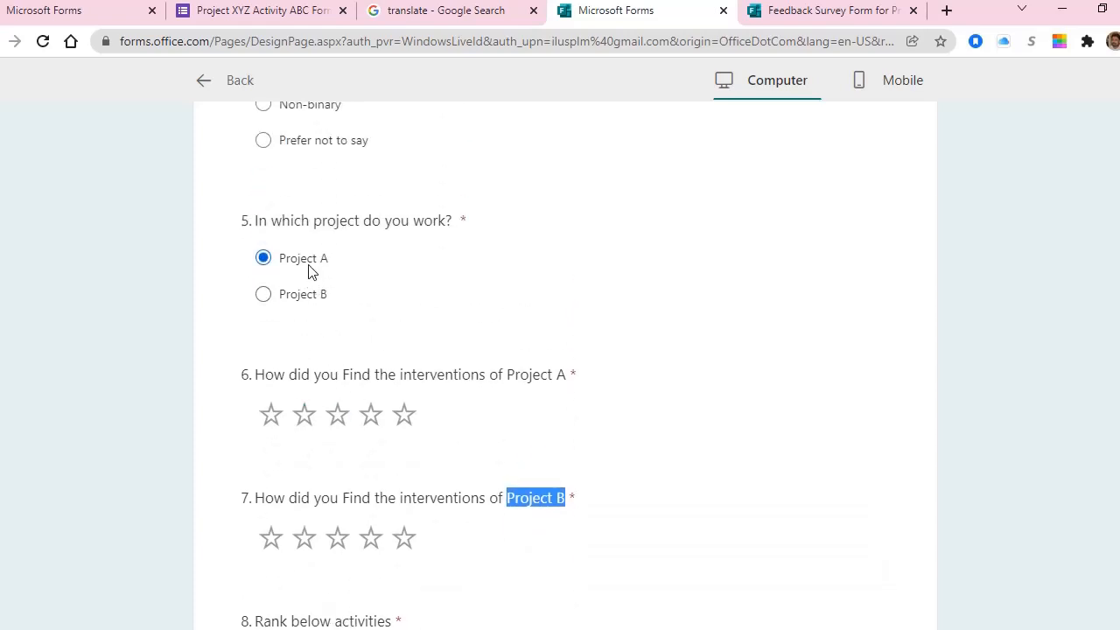
- Leave the preview and open the branching options from question 5, "In which project do you work?"
{"action": "left_click", "coordinate": [201, 85]}
{"action": "scroll", "coordinate": [738, 369], "scroll_direction": "down", "scroll_amount": 12}
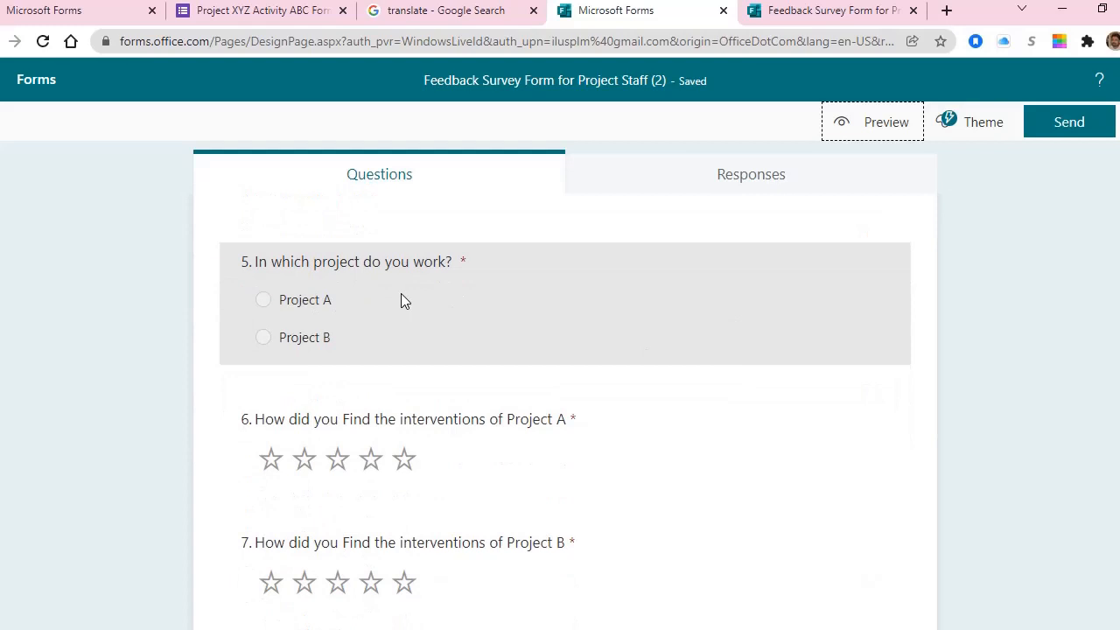
{"action": "left_click", "coordinate": [405, 301]}
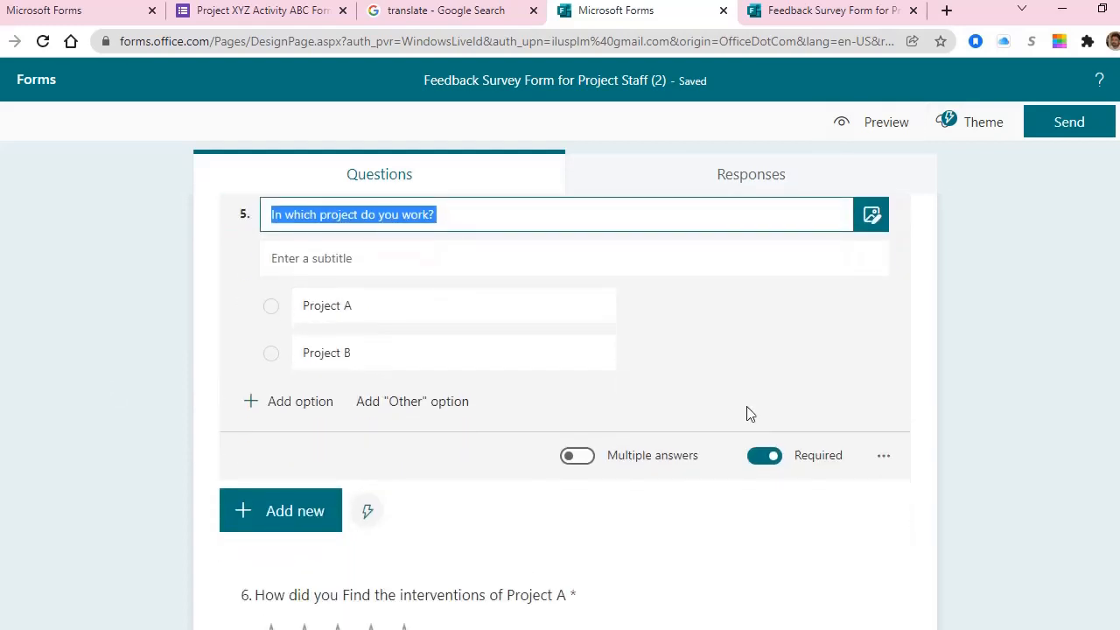
{"action": "left_click", "coordinate": [884, 456]}
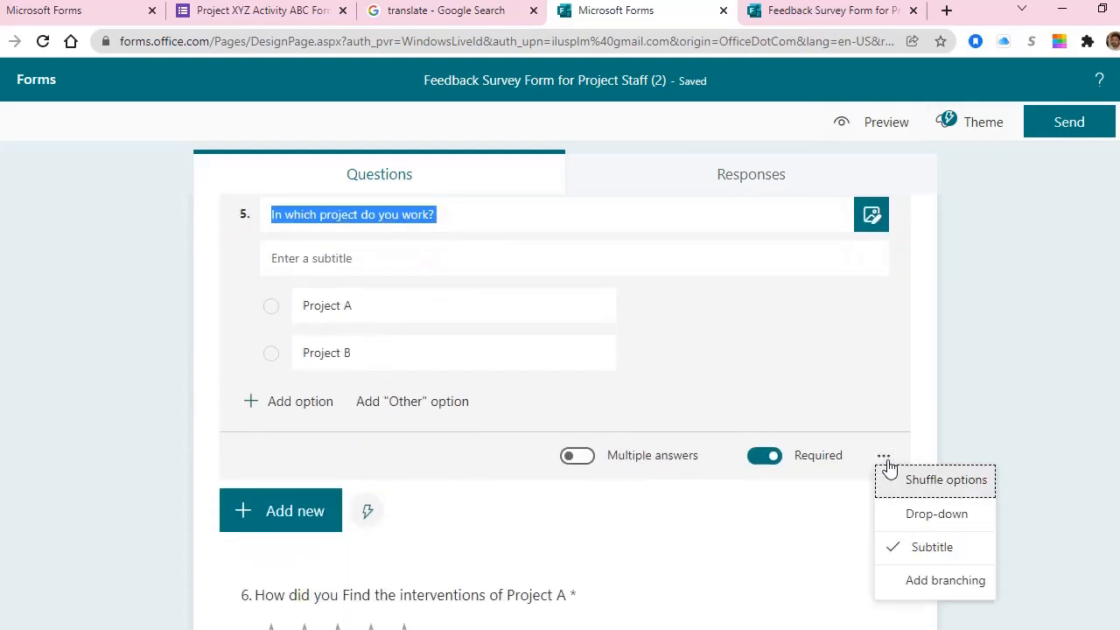
{"action": "left_click", "coordinate": [950, 582]}
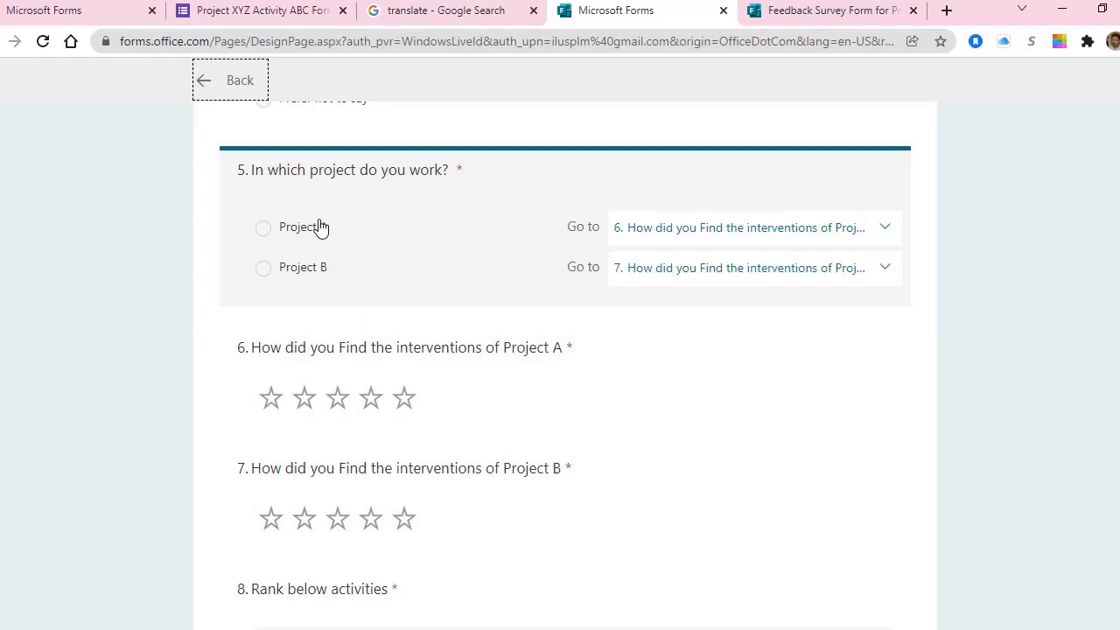
- Branch question 6, the Project A rating, to question 8, "Rank below activities"
{"action": "left_click", "coordinate": [416, 390]}
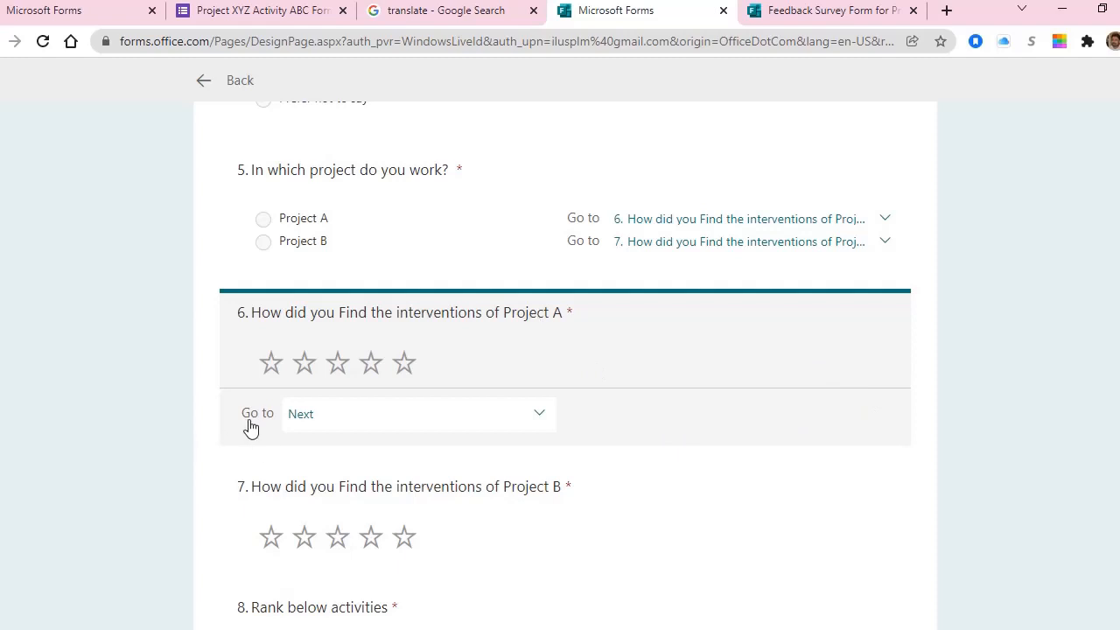
{"action": "left_click", "coordinate": [536, 418]}
{"action": "scroll", "coordinate": [429, 517], "scroll_direction": "down", "scroll_amount": 2}
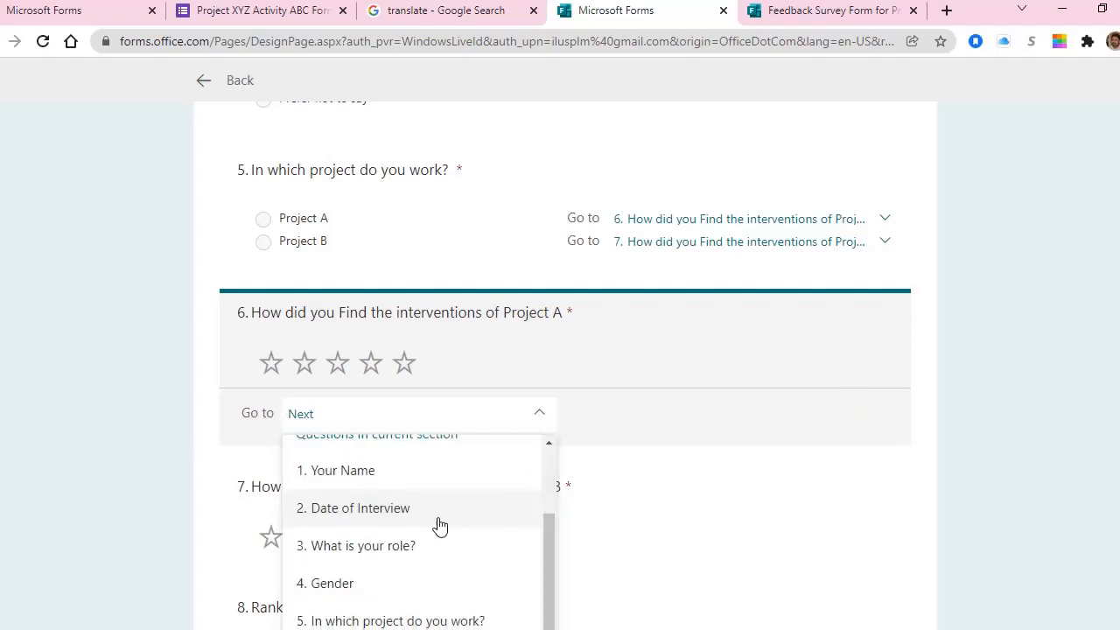
{"action": "scroll", "coordinate": [807, 469], "scroll_direction": "down", "scroll_amount": 3}
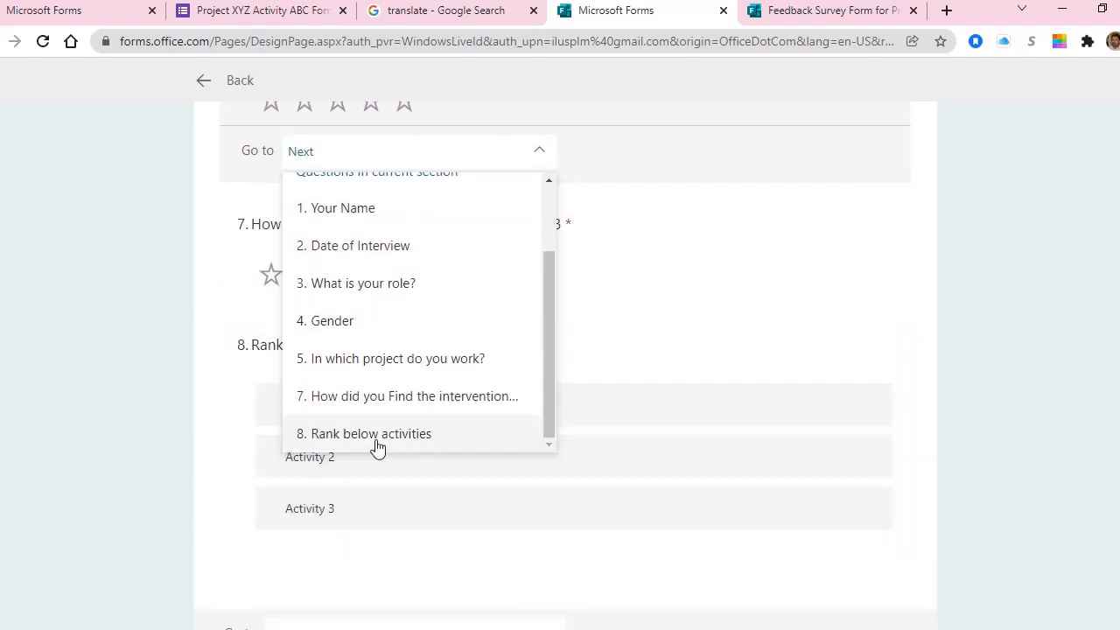
{"action": "left_click", "coordinate": [372, 438]}
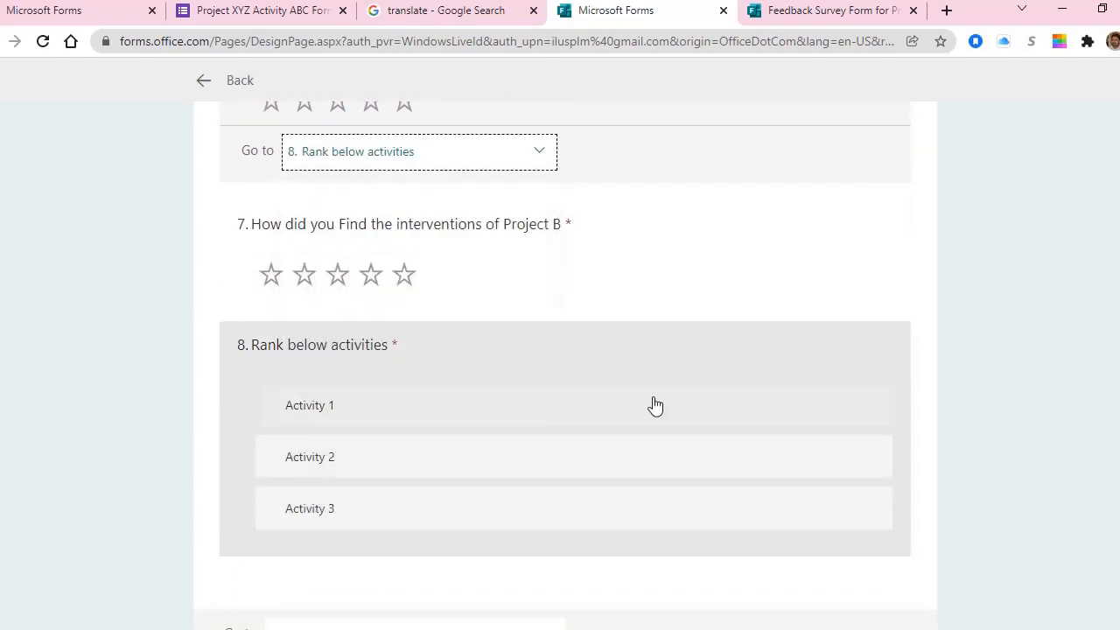
- Review the branching destinations set for the answers of question 5 and for question 6
{"action": "scroll", "coordinate": [653, 405], "scroll_direction": "up", "scroll_amount": 1}
{"action": "left_click", "coordinate": [263, 242]}
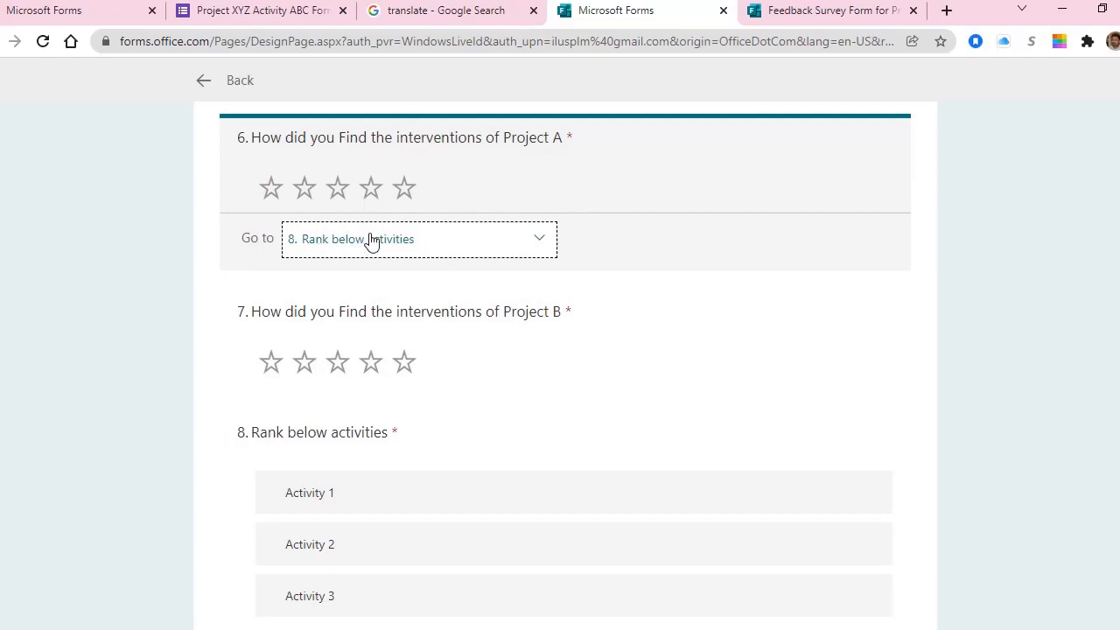
{"action": "scroll", "coordinate": [371, 242], "scroll_direction": "up", "scroll_amount": 4}
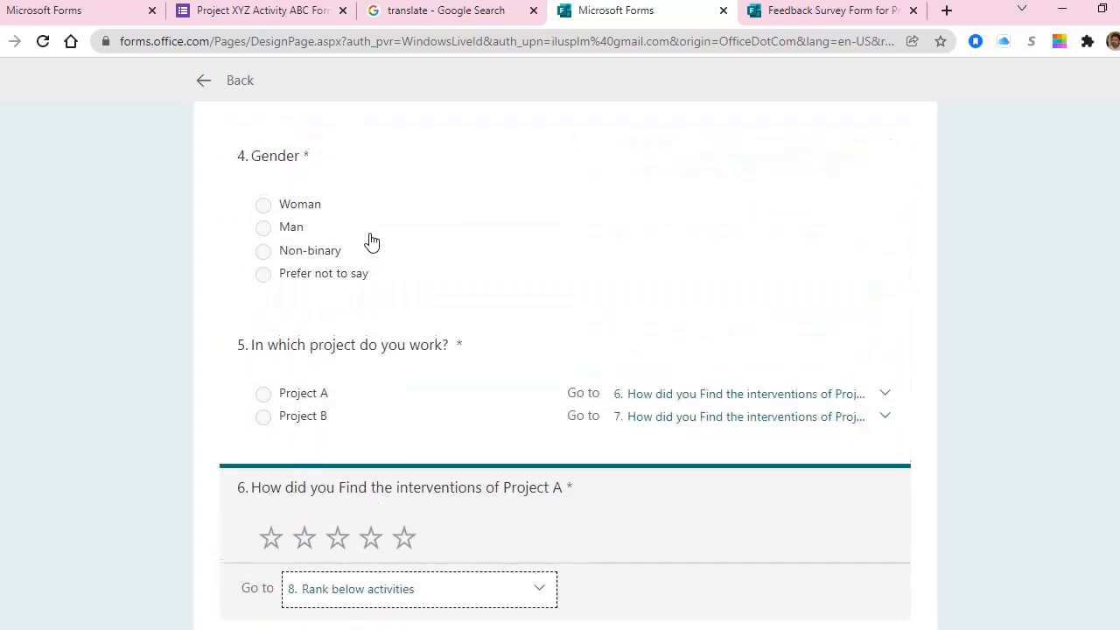
{"action": "scroll", "coordinate": [337, 398], "scroll_direction": "down", "scroll_amount": 1}
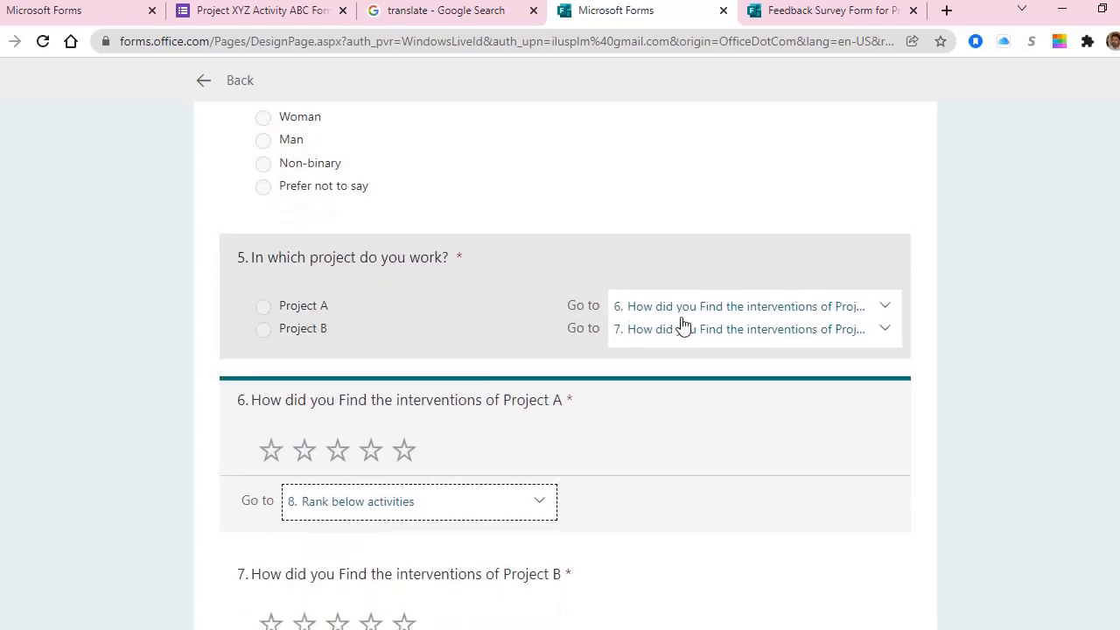
{"action": "scroll", "coordinate": [682, 323], "scroll_direction": "down", "scroll_amount": 2}
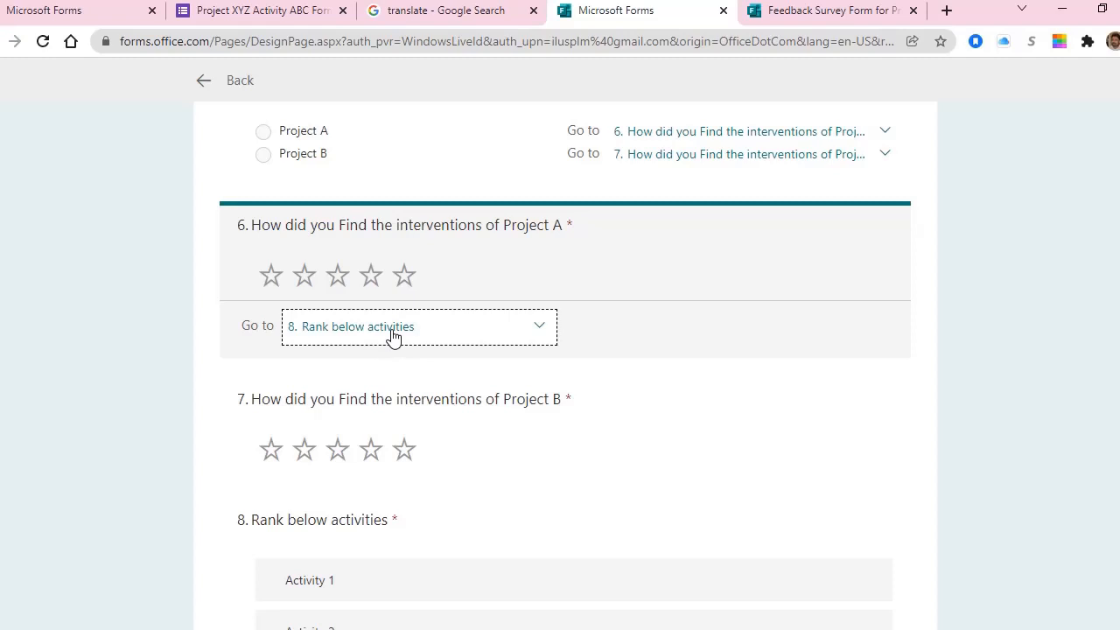
{"action": "scroll", "coordinate": [394, 337], "scroll_direction": "up", "scroll_amount": 10}
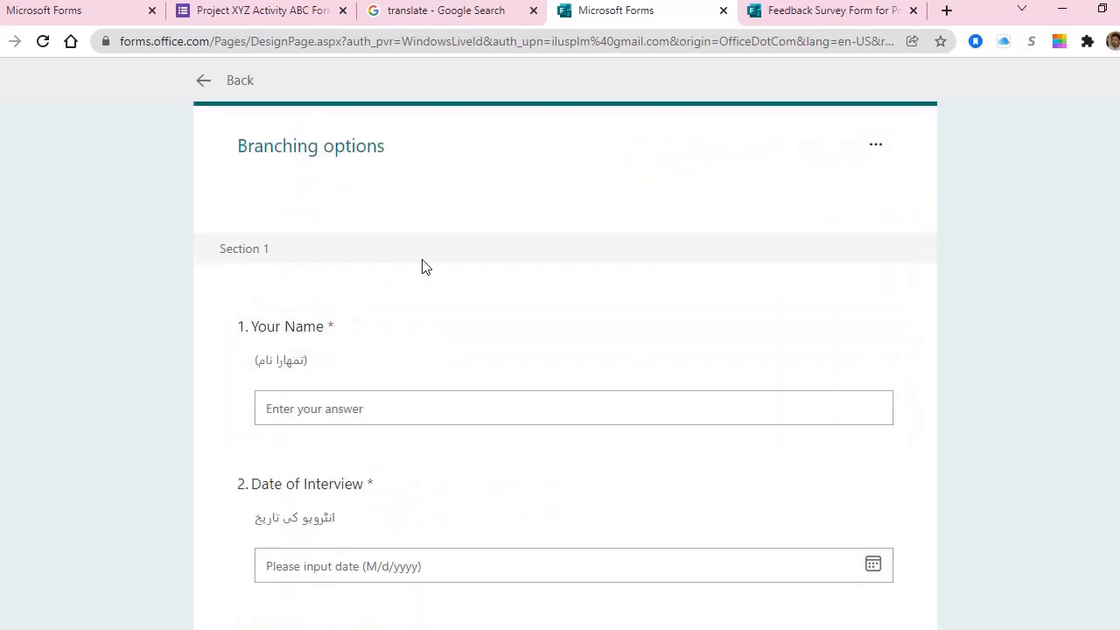
- Leave the branching options and preview the form down to question 5, "In which project do you work?"
{"action": "left_click", "coordinate": [193, 85]}
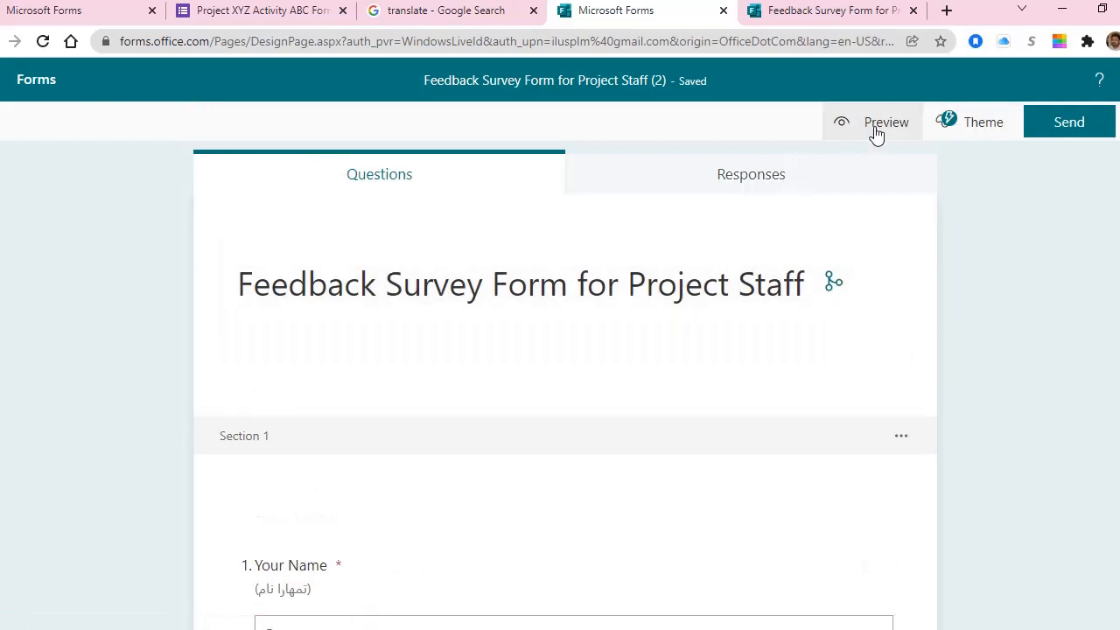
{"action": "left_click", "coordinate": [876, 131]}
{"action": "scroll", "coordinate": [573, 376], "scroll_direction": "down", "scroll_amount": 5}
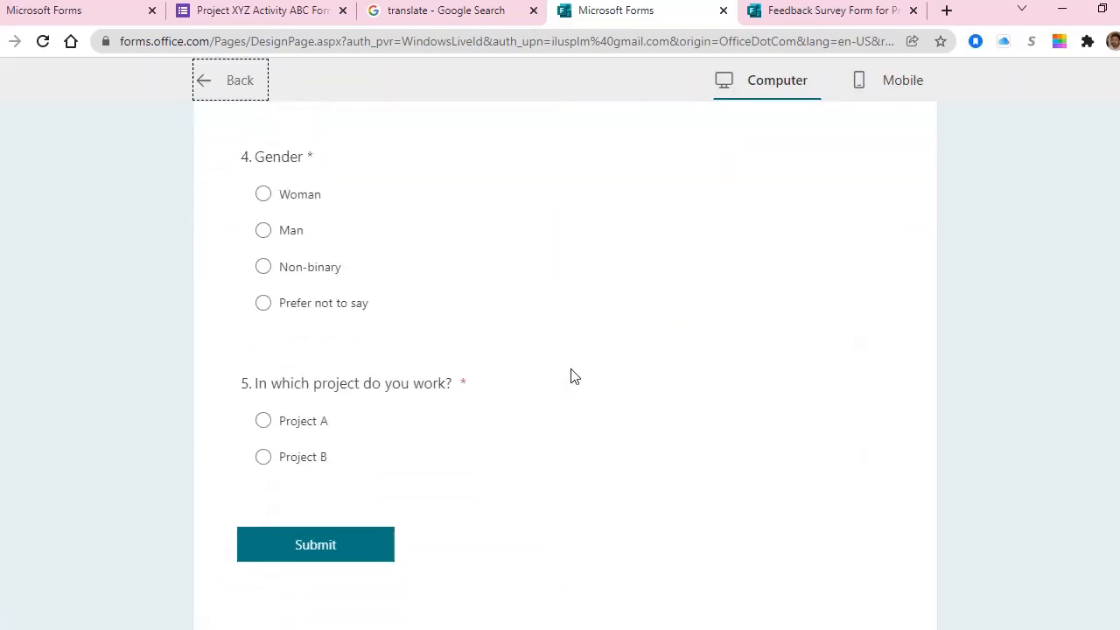
{"action": "scroll", "coordinate": [379, 281], "scroll_direction": "down", "scroll_amount": 2}
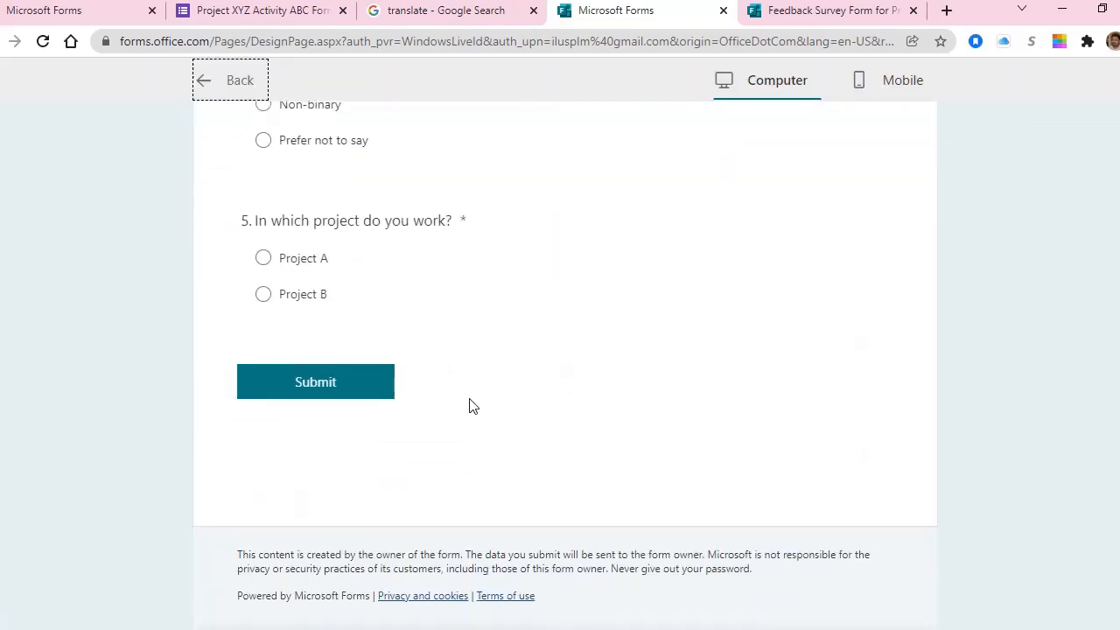
- Answer question 5 with Project A in the preview and examine which questions follow and how they are numbered
{"action": "left_click", "coordinate": [263, 259]}
{"action": "scroll", "coordinate": [623, 289], "scroll_direction": "down", "scroll_amount": 1}
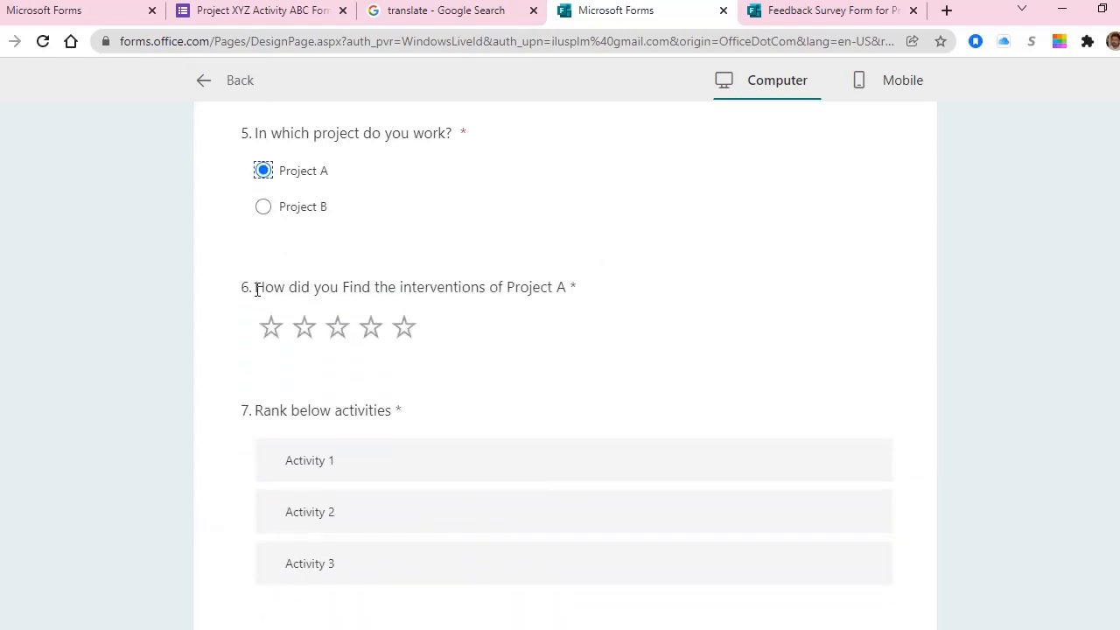
{"action": "left_click_drag", "start_coordinate": [257, 289], "coordinate": [597, 291]}
{"action": "scroll", "coordinate": [595, 292], "scroll_direction": "down", "scroll_amount": 1}
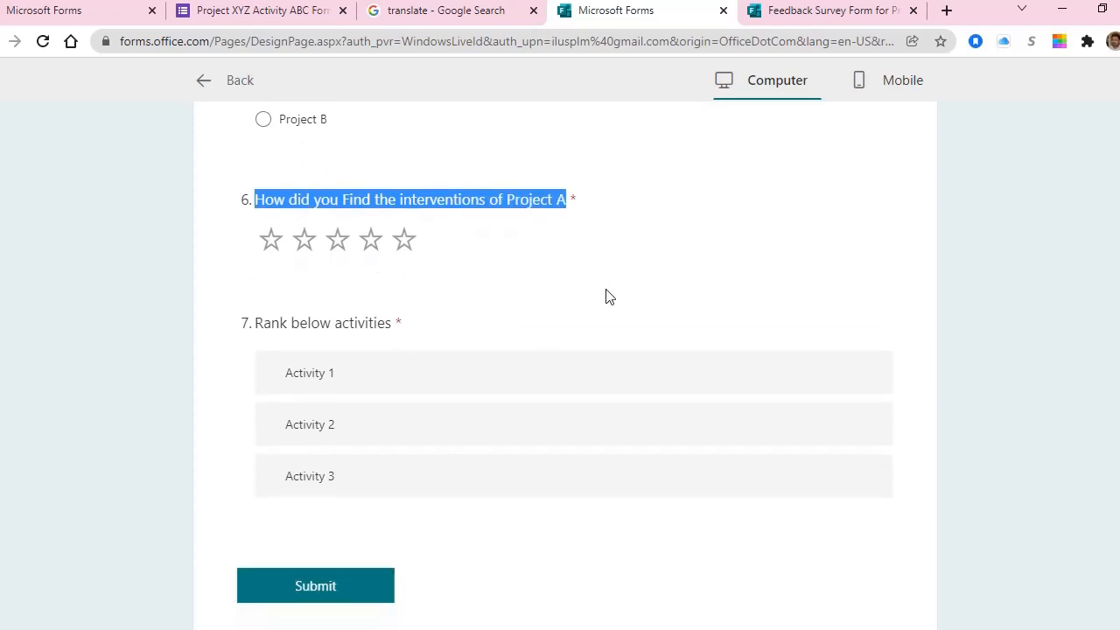
{"action": "left_click_drag", "start_coordinate": [252, 323], "coordinate": [445, 328]}
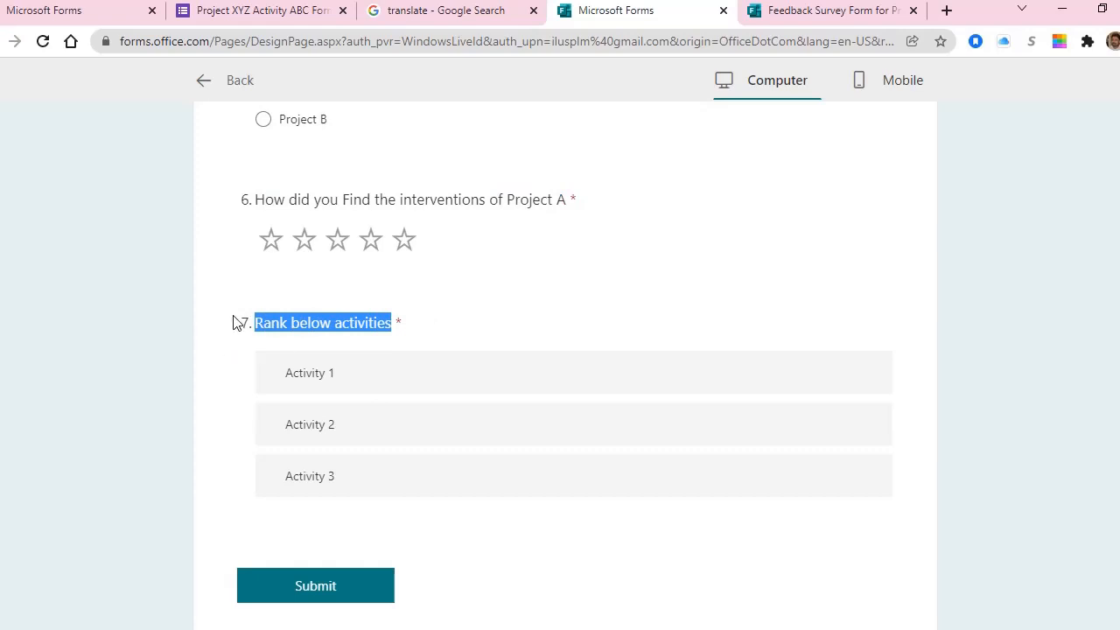
{"action": "left_click_drag", "start_coordinate": [242, 322], "coordinate": [255, 319]}
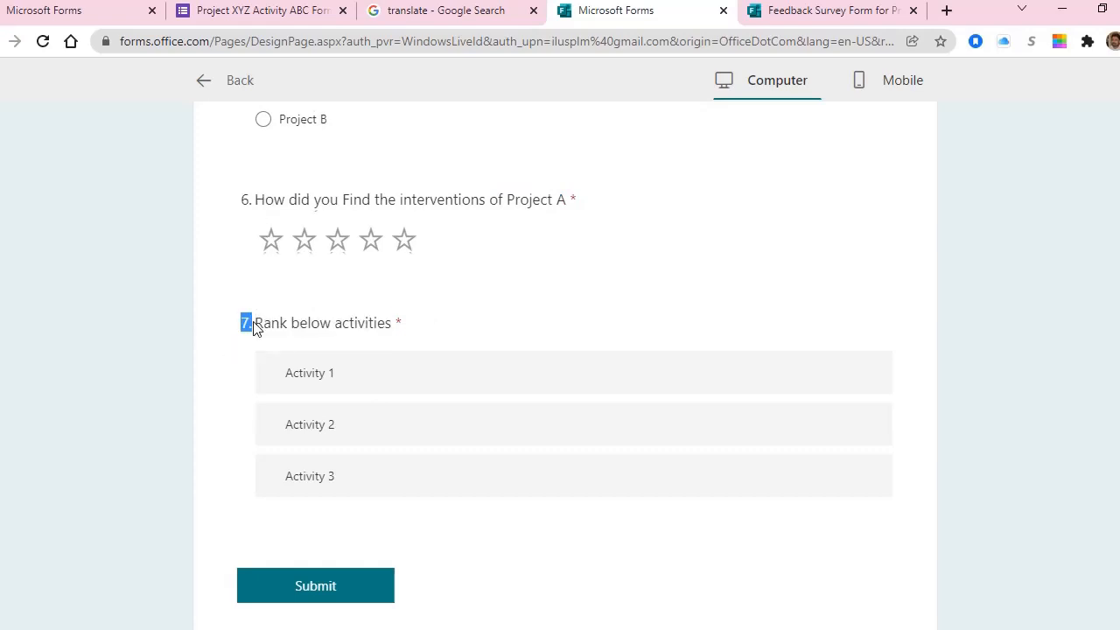
{"action": "scroll", "coordinate": [254, 325], "scroll_direction": "up", "scroll_amount": 2}
{"action": "scroll", "coordinate": [223, 430], "scroll_direction": "down", "scroll_amount": 1}
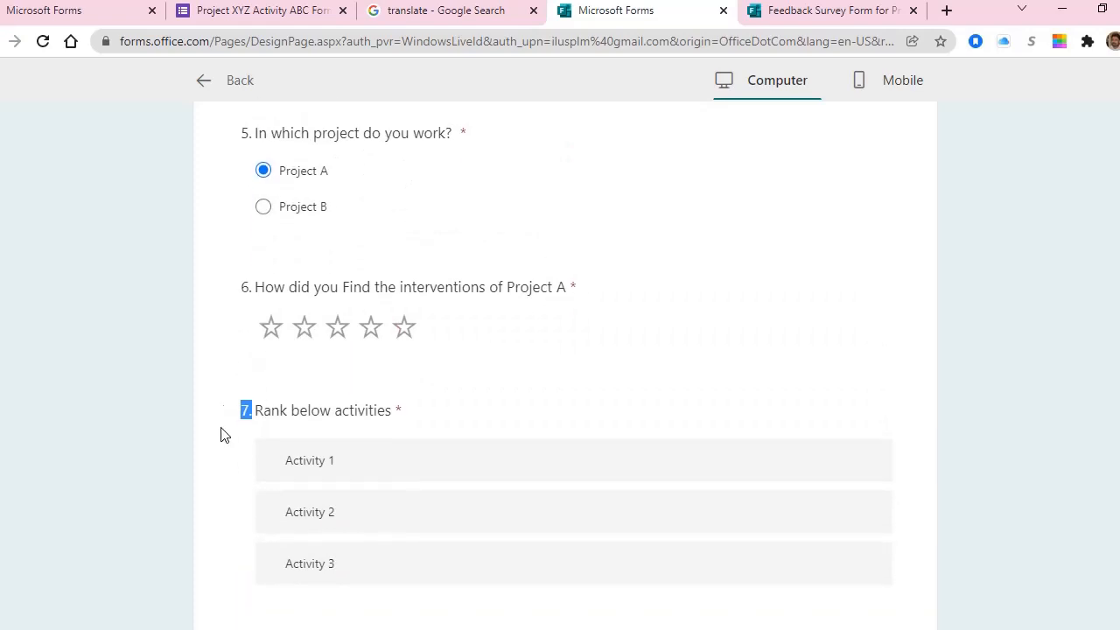
- Alternate the question 5 answer between Project B and Project A, ending on Project B, and compare the rating question shown for each
{"action": "left_click", "coordinate": [265, 210]}
{"action": "left_click_drag", "start_coordinate": [566, 288], "coordinate": [488, 289]}
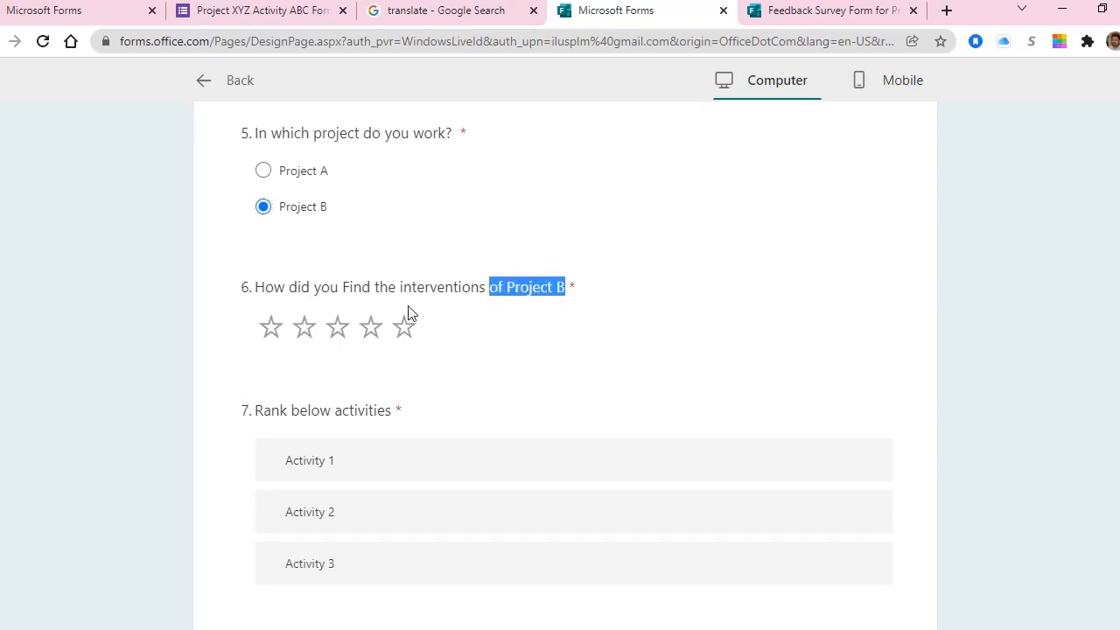
{"action": "left_click", "coordinate": [263, 170]}
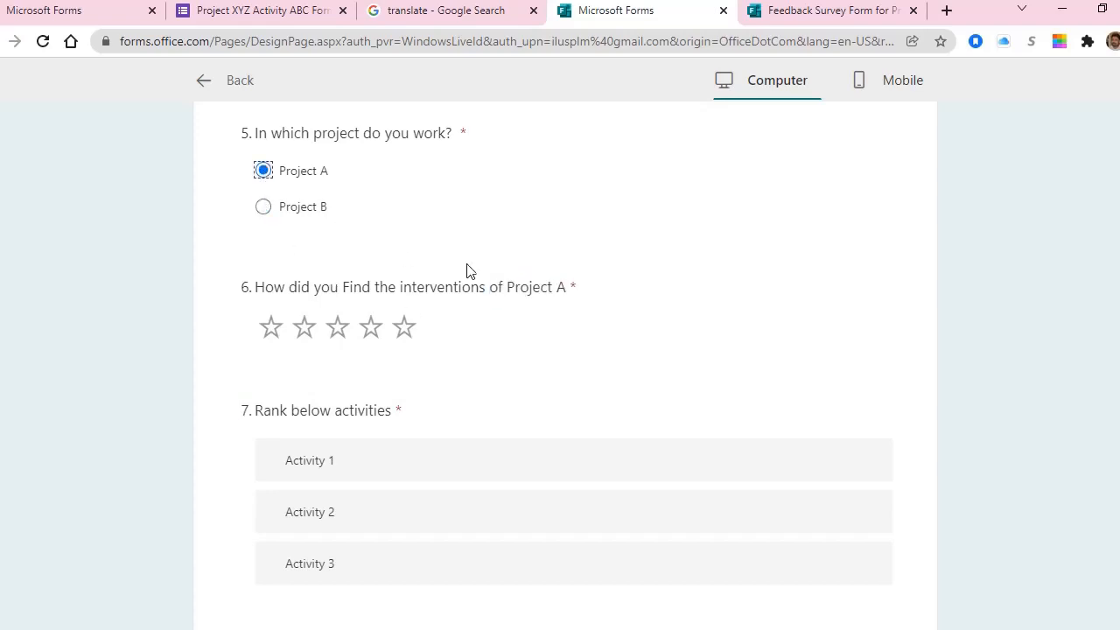
{"action": "left_click_drag", "start_coordinate": [569, 289], "coordinate": [453, 289]}
{"action": "left_click", "coordinate": [264, 208]}
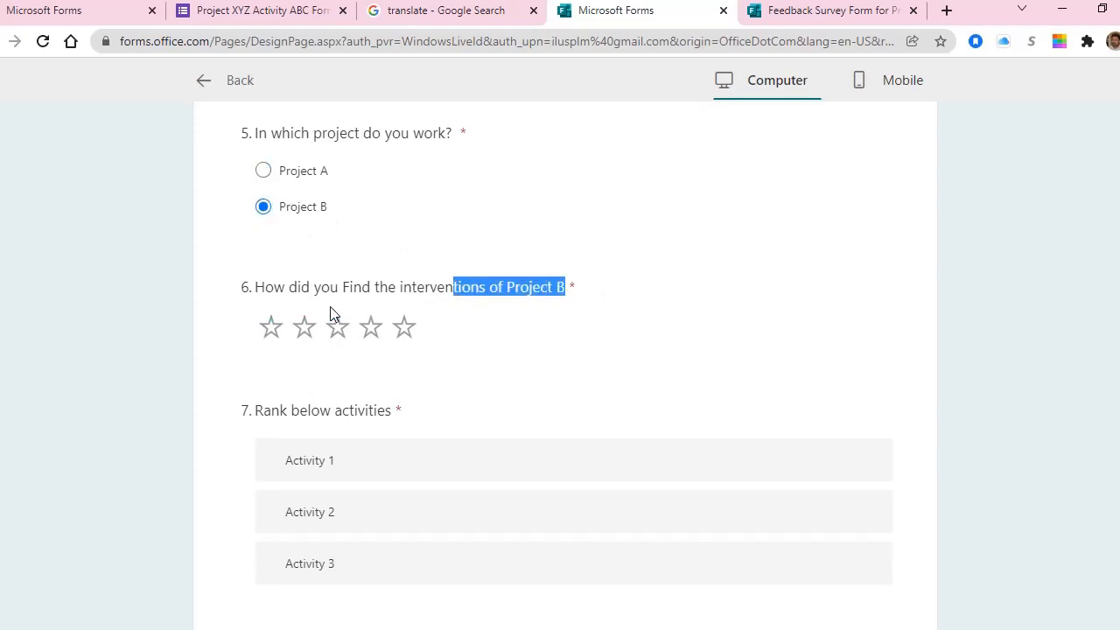
{"action": "scroll", "coordinate": [330, 316], "scroll_direction": "down", "scroll_amount": 4}
{"action": "scroll", "coordinate": [330, 328], "scroll_direction": "up", "scroll_amount": 4}
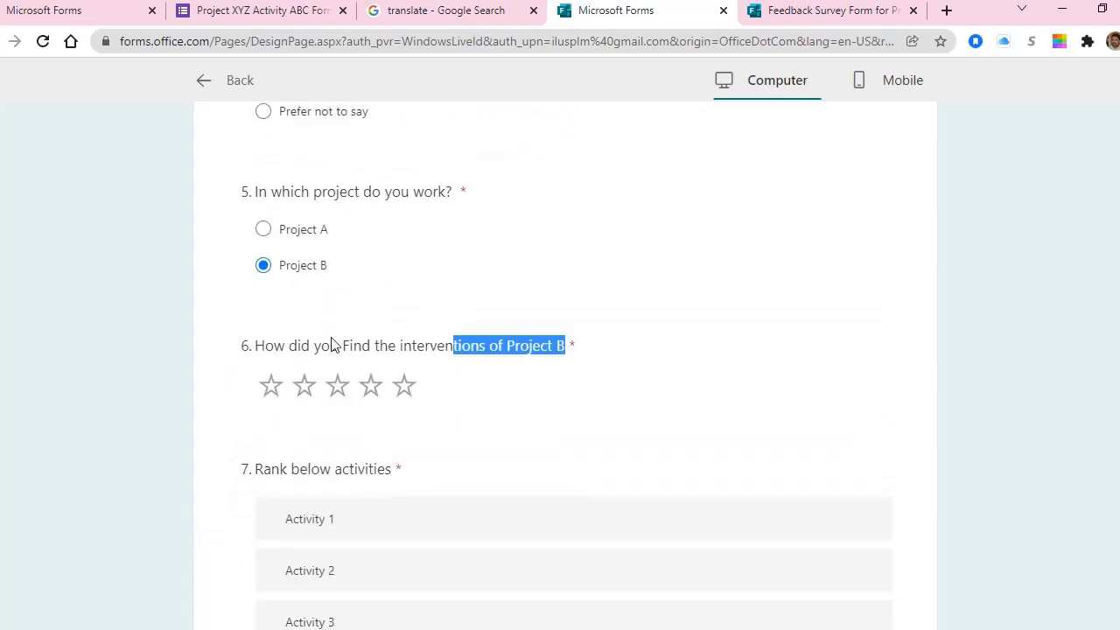
{"action": "scroll", "coordinate": [333, 344], "scroll_direction": "down", "scroll_amount": 1}
{"action": "left_click", "coordinate": [334, 352]}
- Test the "Rank below activities" question in the preview by ordering the items as Activity 3, Activity 1, Activity 2
{"action": "scroll", "coordinate": [330, 376], "scroll_direction": "down", "scroll_amount": 1}
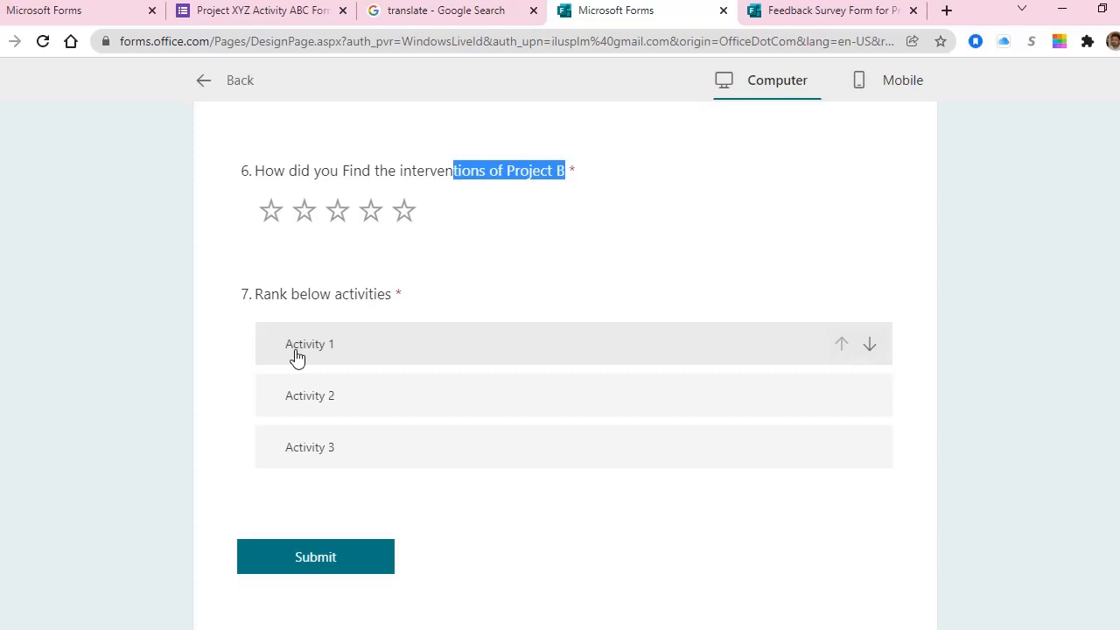
{"action": "left_click", "coordinate": [871, 346]}
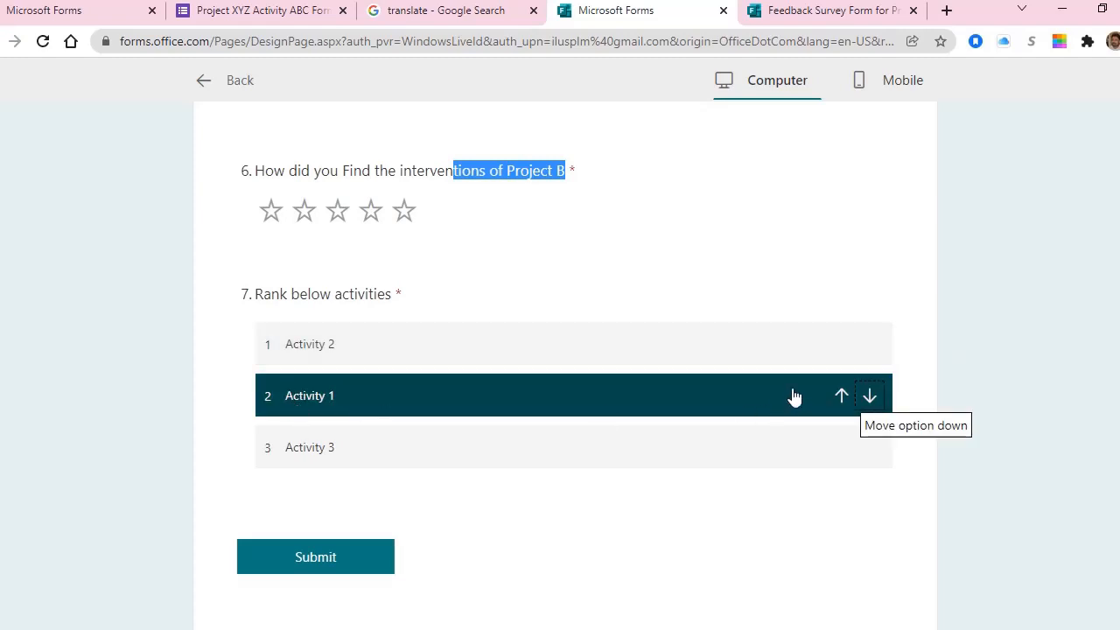
{"action": "left_click", "coordinate": [870, 398]}
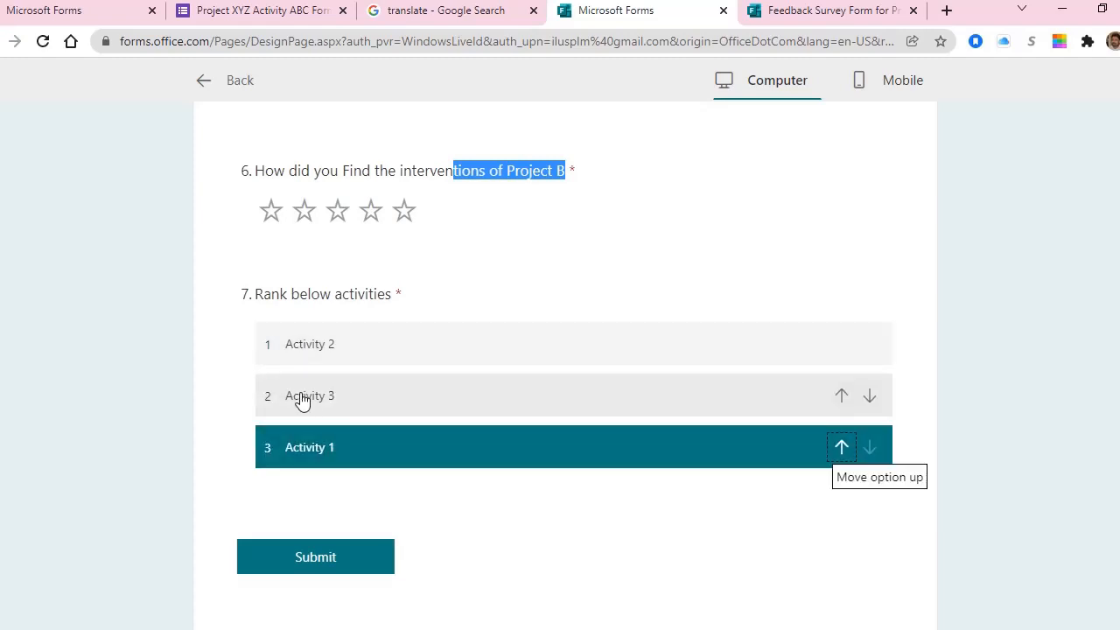
{"action": "left_click", "coordinate": [841, 398]}
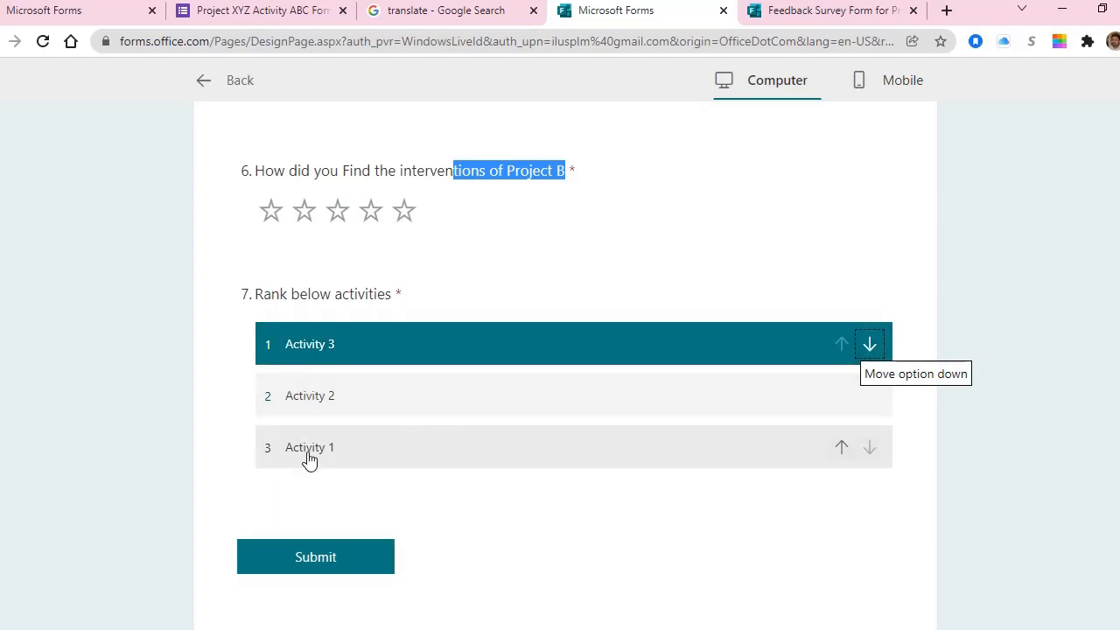
{"action": "left_click", "coordinate": [841, 447]}
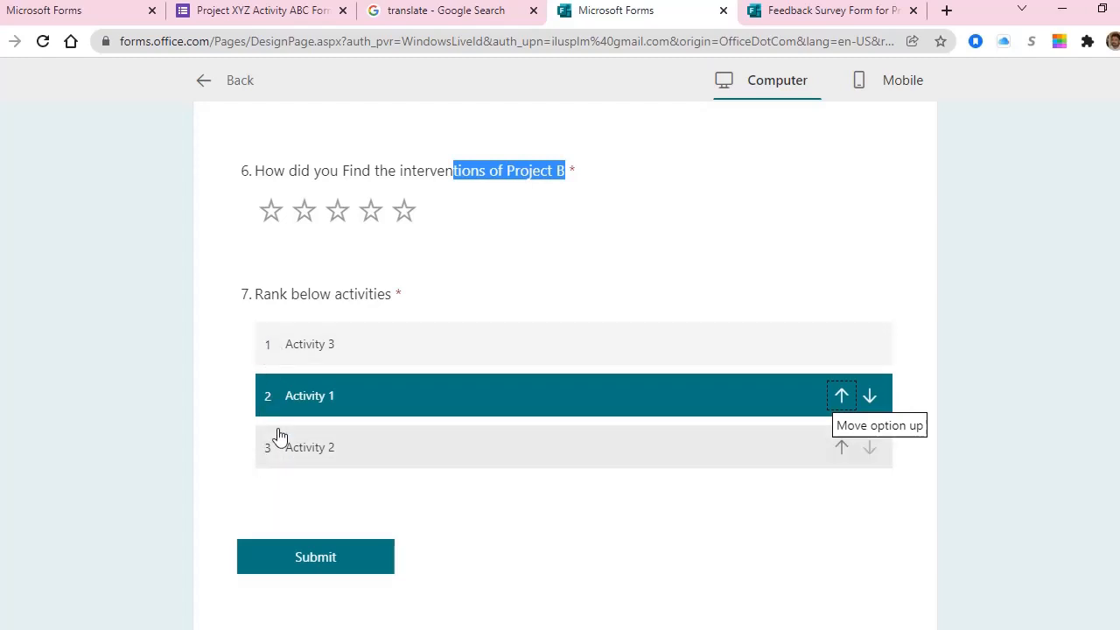
- Leave the preview and add a Likert question after question 8, "Rank below activities"
{"action": "scroll", "coordinate": [205, 170], "scroll_direction": "up", "scroll_amount": 15}
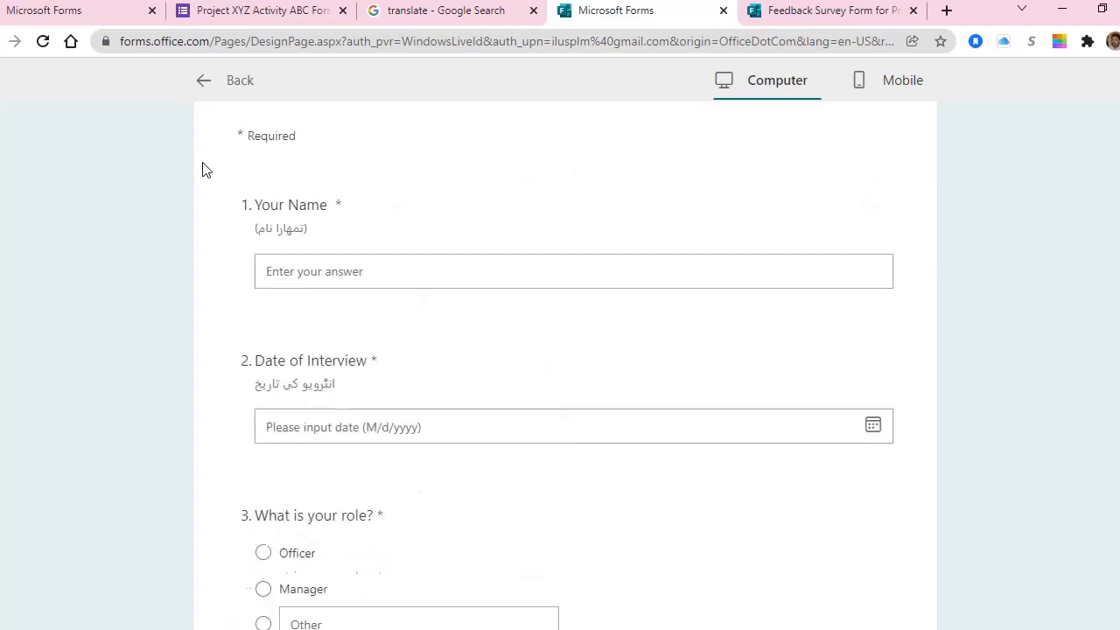
{"action": "left_click", "coordinate": [200, 81]}
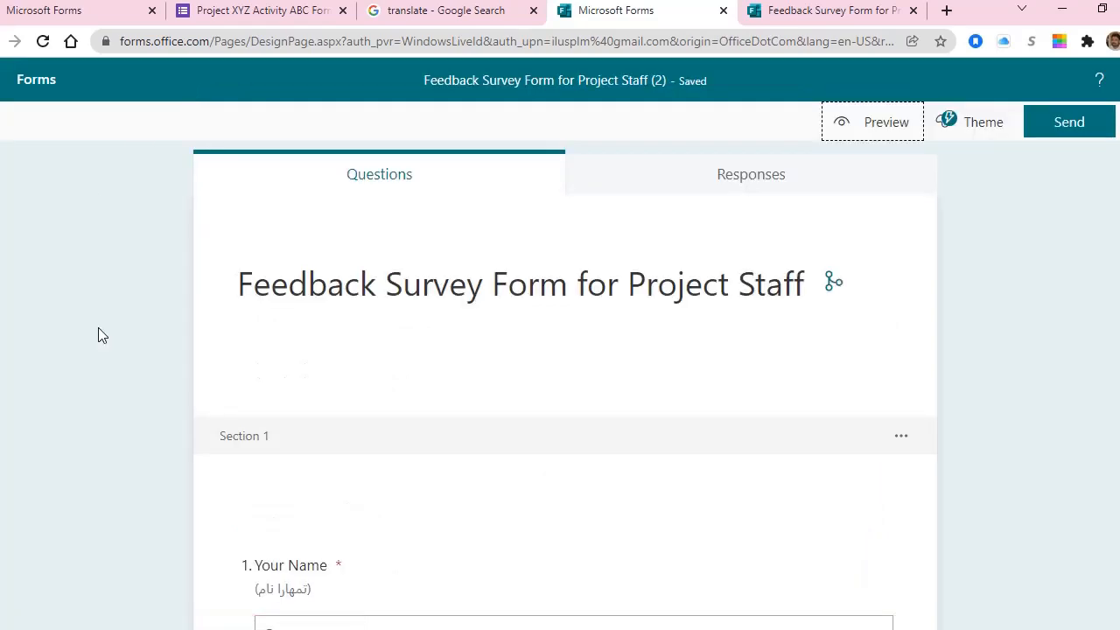
{"action": "scroll", "coordinate": [653, 365], "scroll_direction": "down", "scroll_amount": 15}
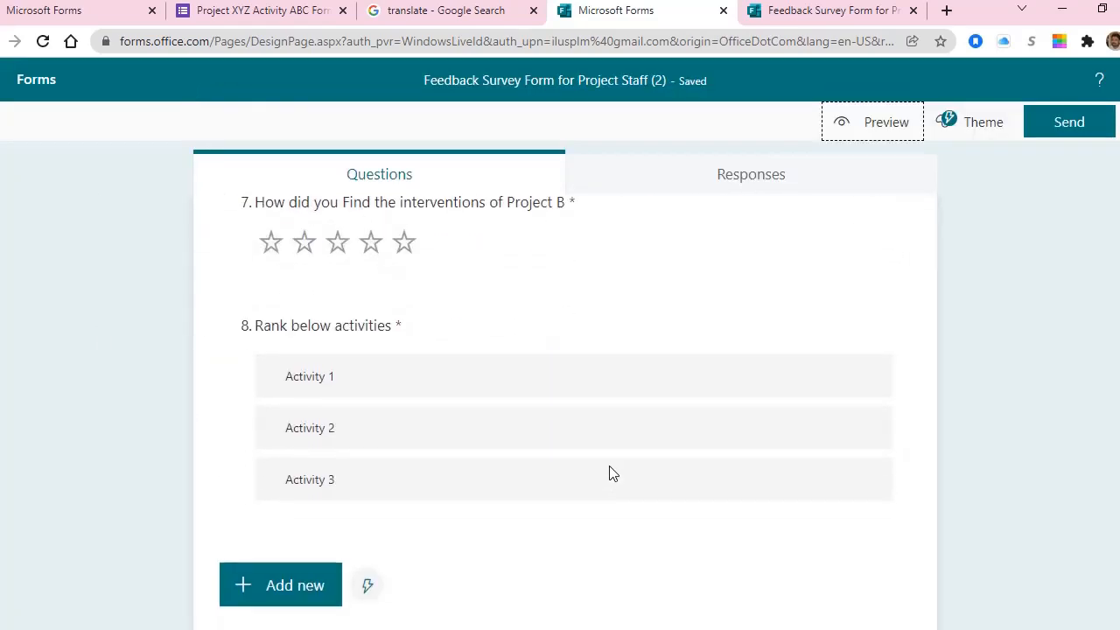
{"action": "left_click", "coordinate": [292, 577]}
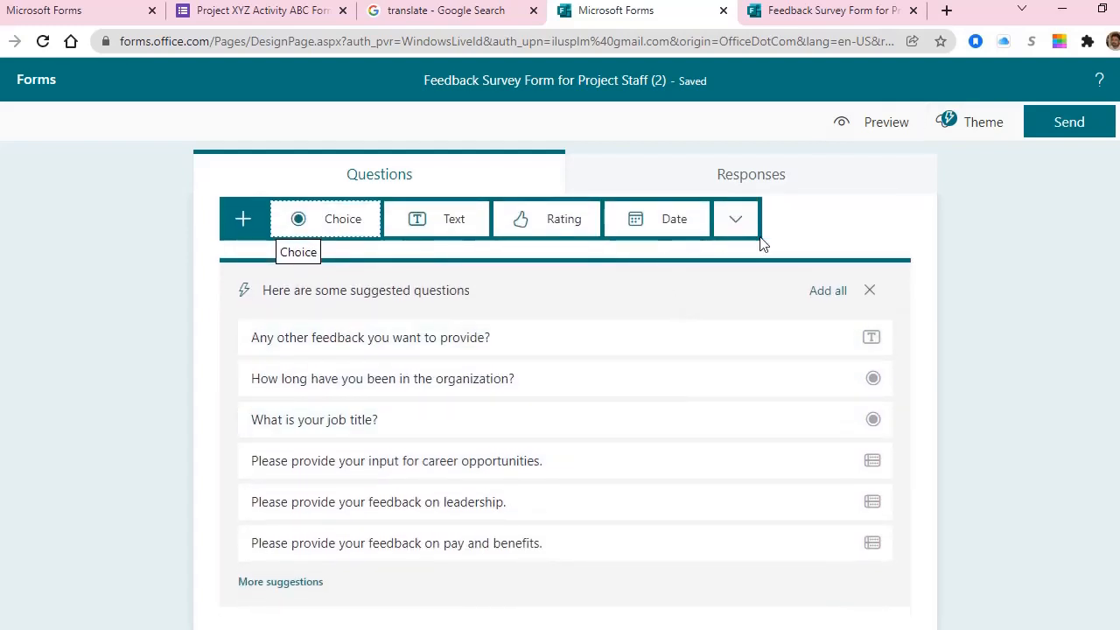
{"action": "left_click", "coordinate": [751, 225]}
{"action": "mouse_move", "coordinate": [807, 302]}
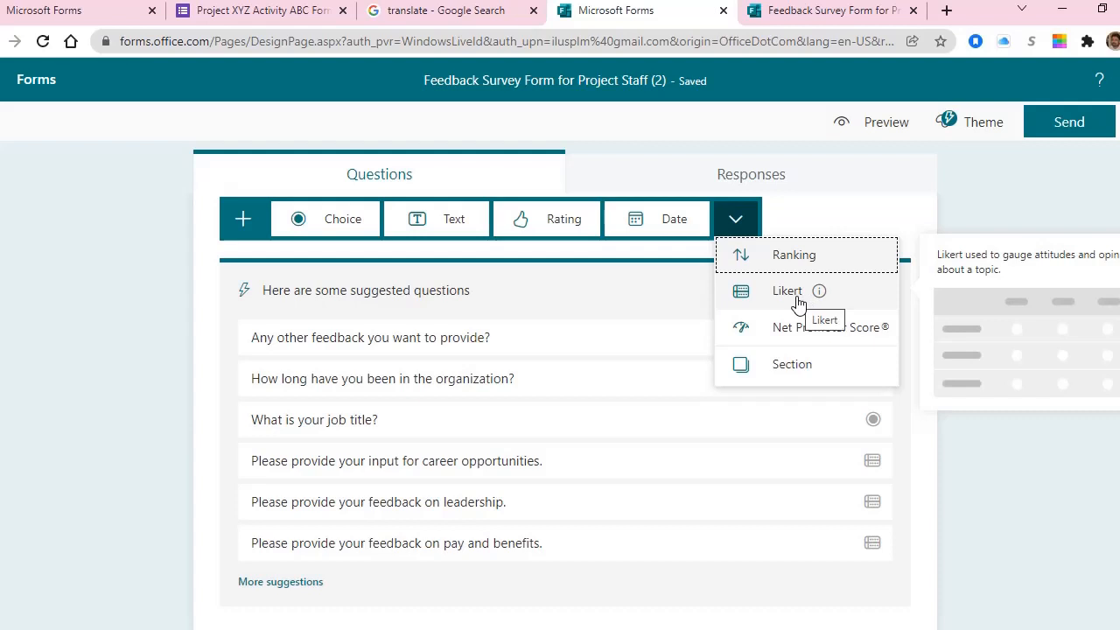
{"action": "left_click", "coordinate": [798, 301]}
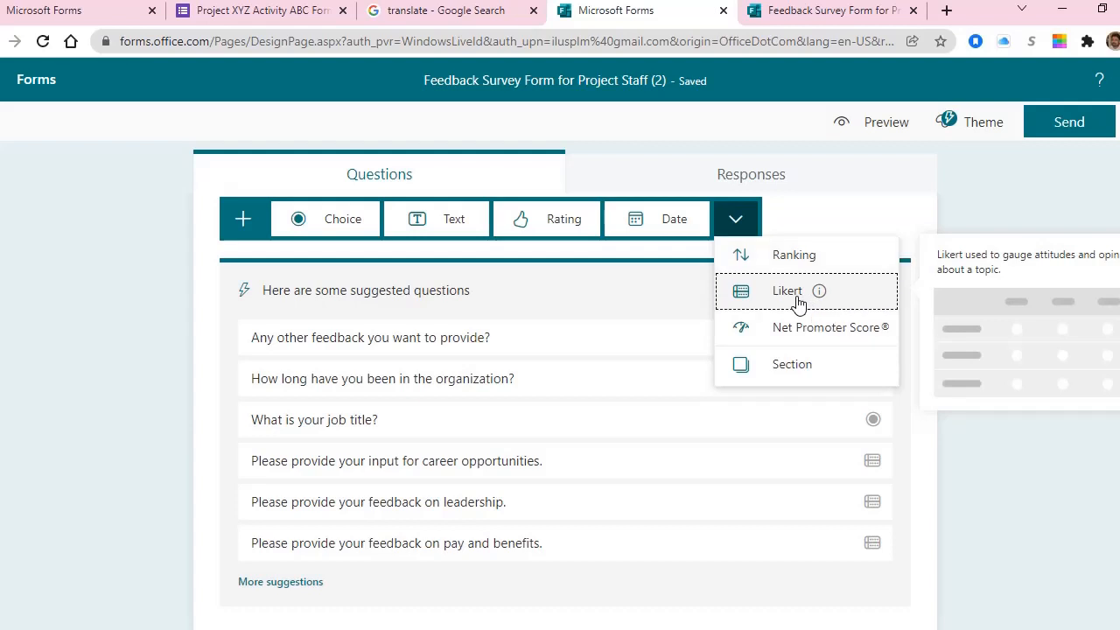
{"action": "left_click", "coordinate": [799, 302]}
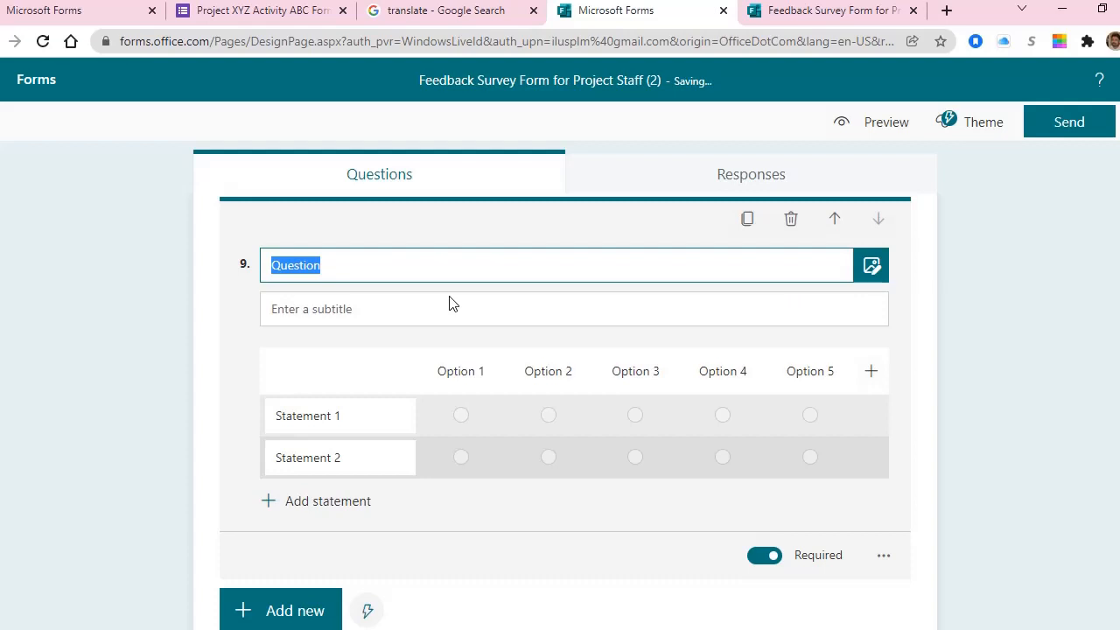
- Review the project questions above and the statement rows of the new Likert question
{"action": "scroll", "coordinate": [758, 303], "scroll_direction": "up", "scroll_amount": 6}
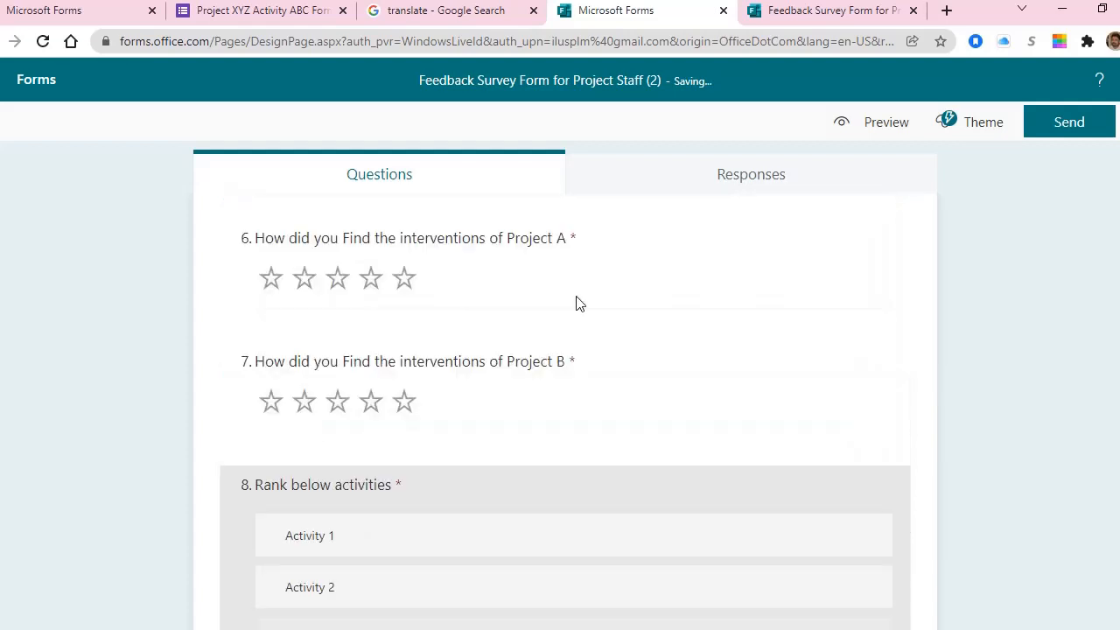
{"action": "scroll", "coordinate": [341, 320], "scroll_direction": "up", "scroll_amount": 1}
{"action": "scroll", "coordinate": [230, 385], "scroll_direction": "up", "scroll_amount": 1}
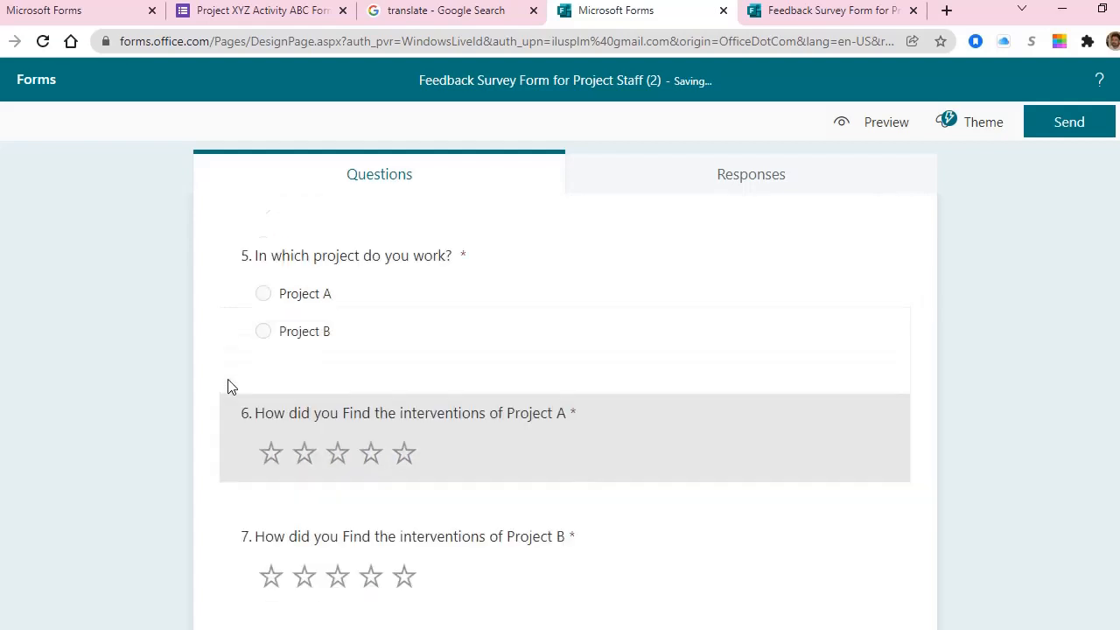
{"action": "scroll", "coordinate": [588, 388], "scroll_direction": "down", "scroll_amount": 7}
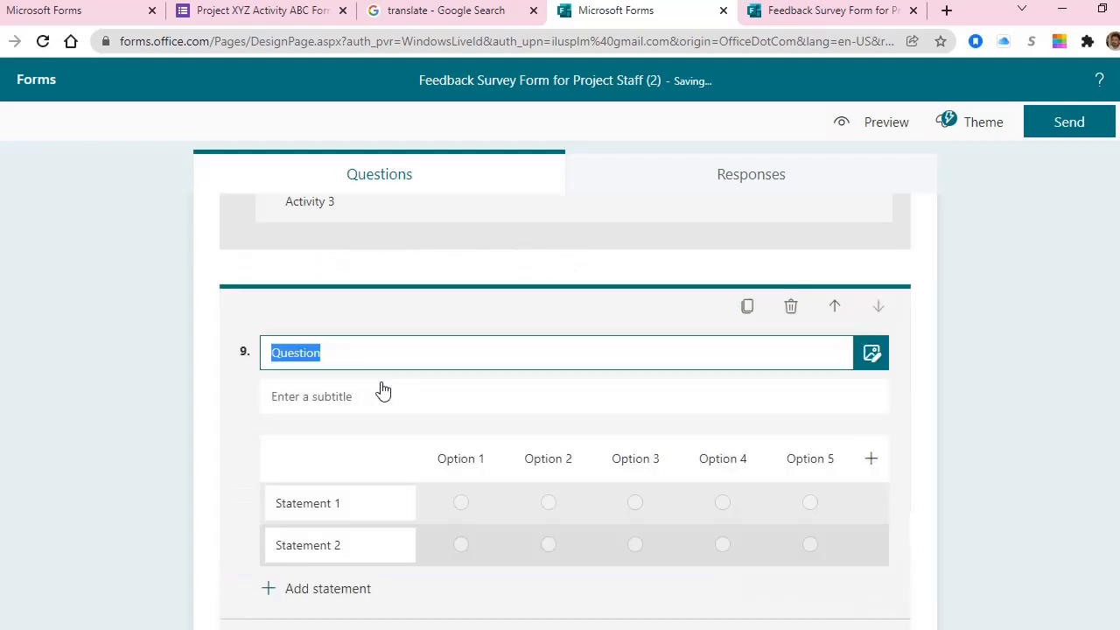
{"action": "scroll", "coordinate": [385, 391], "scroll_direction": "down", "scroll_amount": 2}
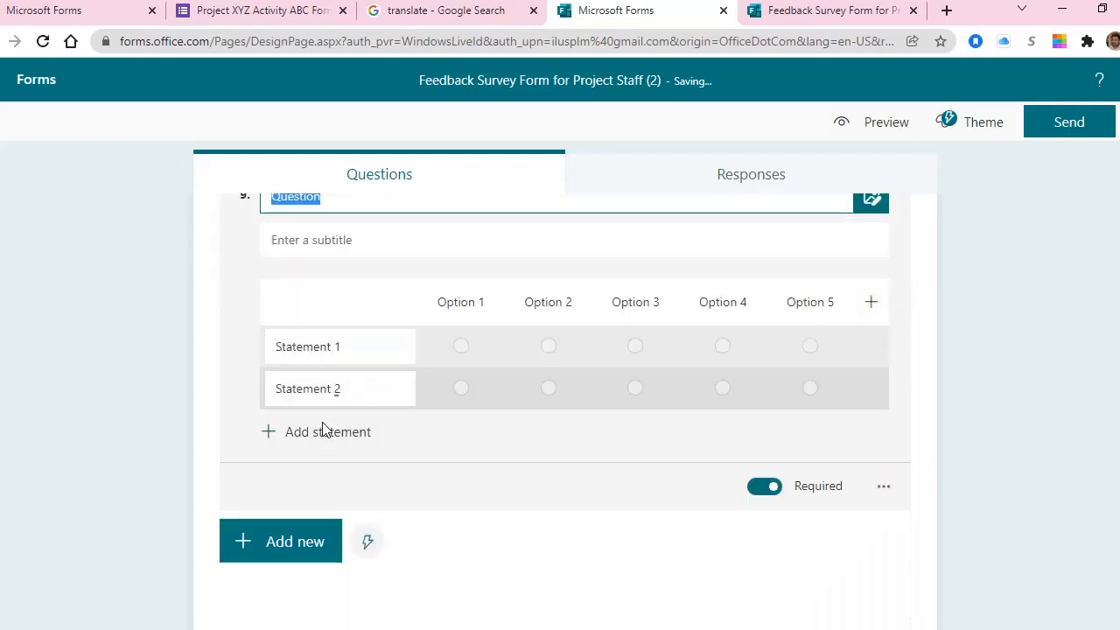
{"action": "left_click", "coordinate": [321, 352]}
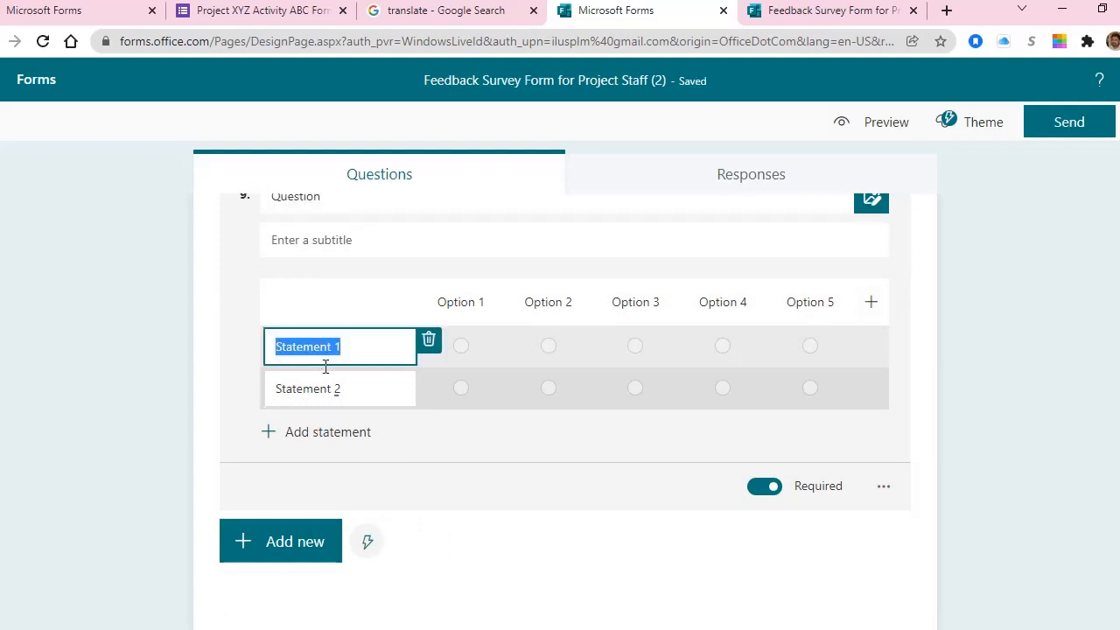
{"action": "left_click", "coordinate": [327, 388]}
{"action": "left_click", "coordinate": [320, 355]}
{"action": "left_click", "coordinate": [322, 382]}
{"action": "scroll", "coordinate": [323, 378], "scroll_direction": "up", "scroll_amount": 1}
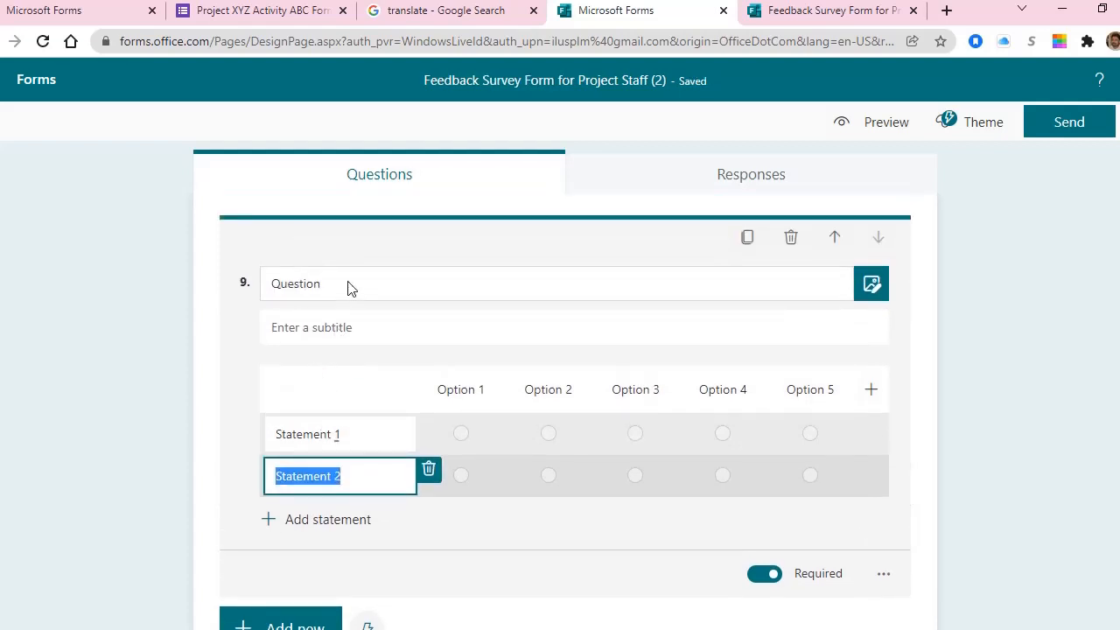
- Title Likert question 9 "Rate below activities"
{"action": "left_click", "coordinate": [350, 288]}
{"action": "type", "text": "R"}
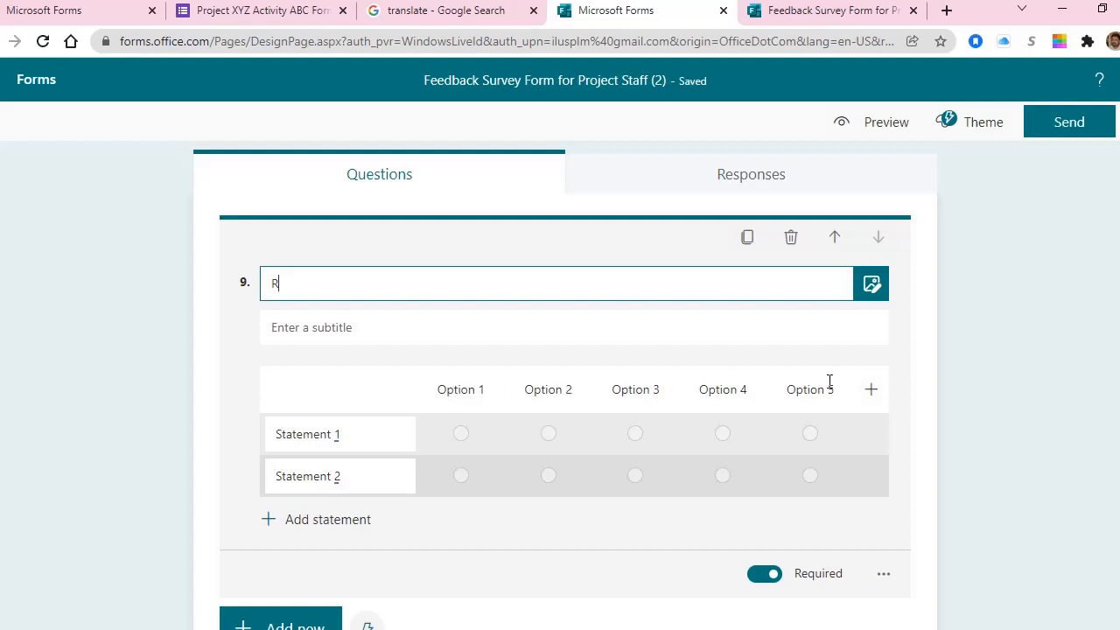
{"action": "type", "text": "ate below activities"}
{"action": "left_click", "coordinate": [464, 393]}
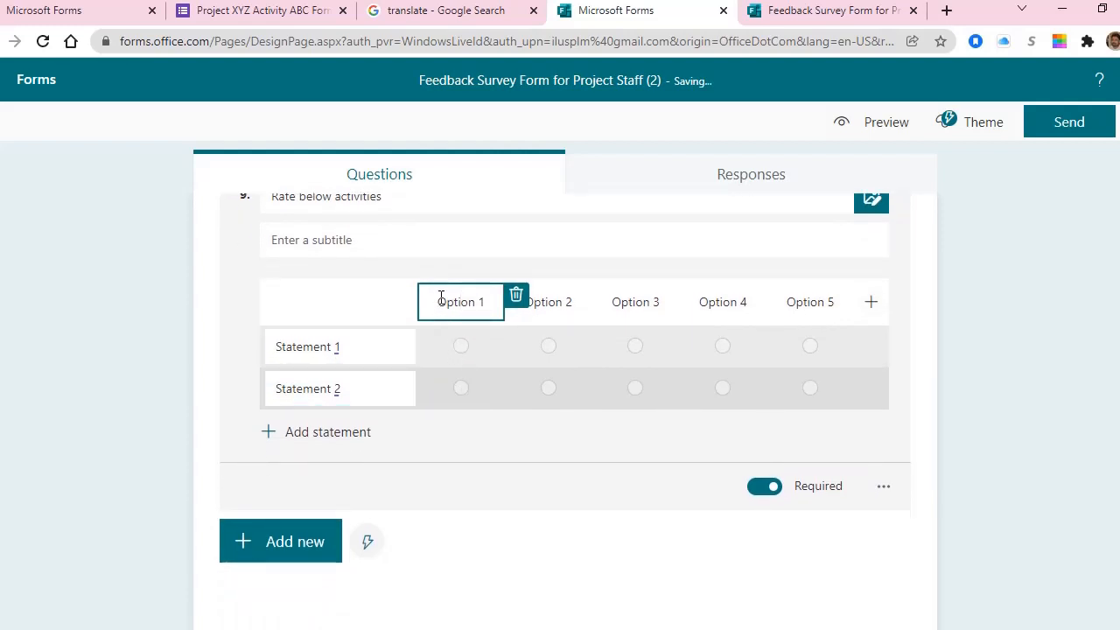
{"action": "left_click_drag", "start_coordinate": [439, 300], "coordinate": [506, 305]}
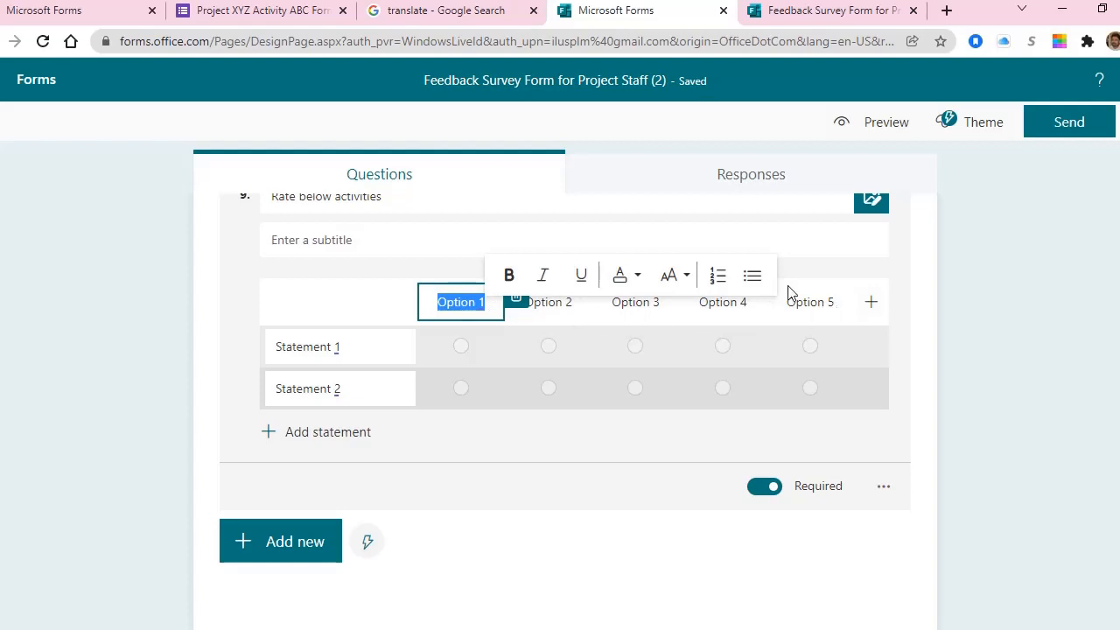
{"action": "left_click", "coordinate": [340, 350]}
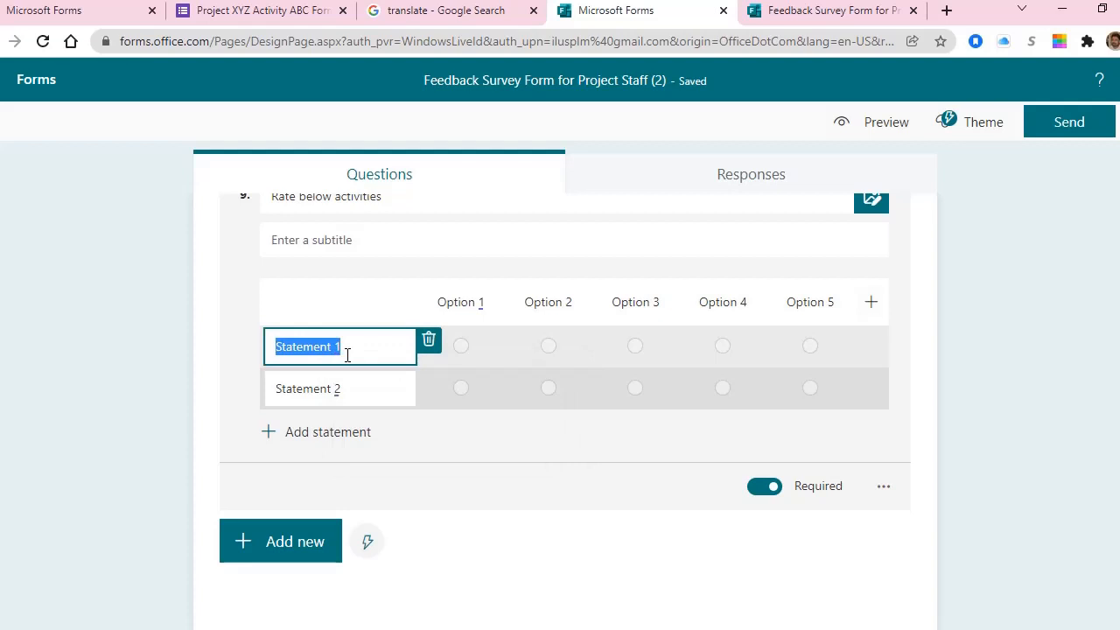
{"action": "left_click", "coordinate": [453, 302]}
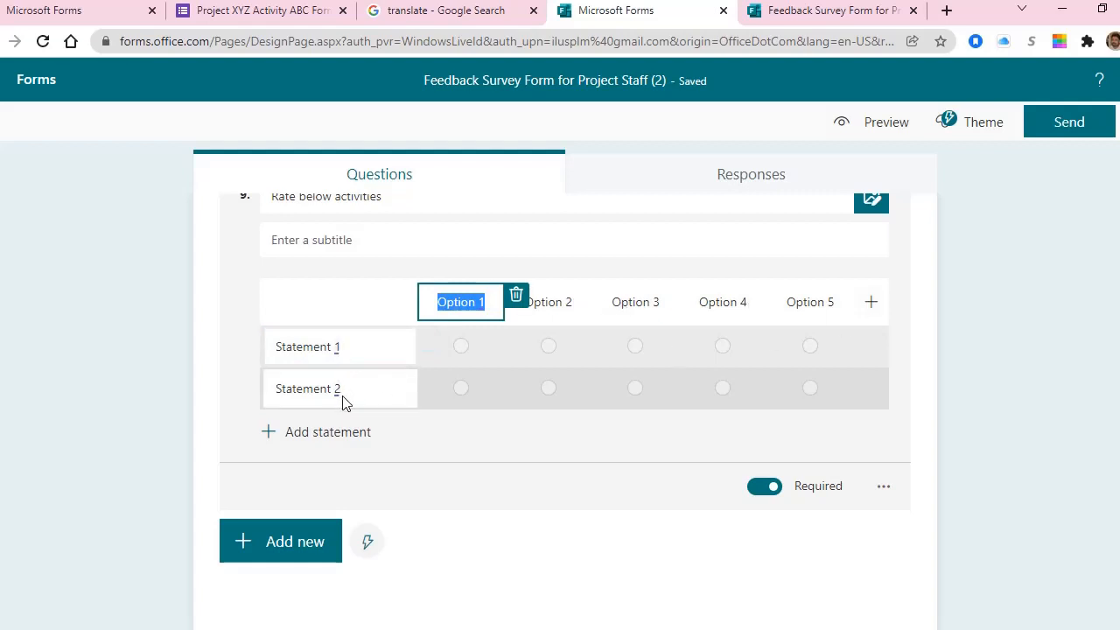
{"action": "left_click", "coordinate": [353, 348]}
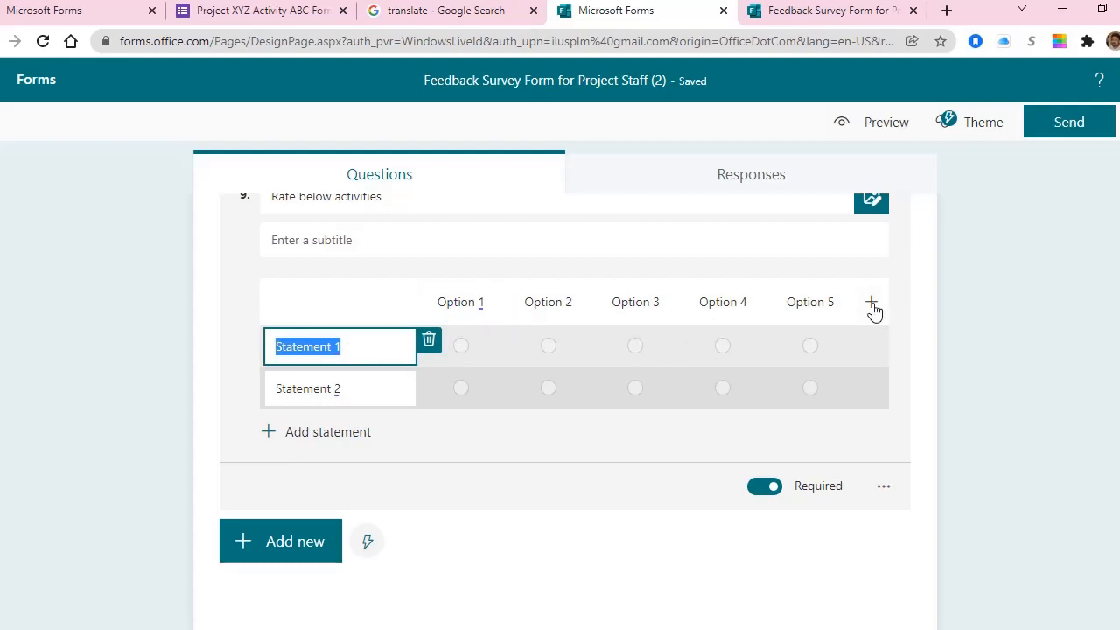
- Add two more statement rows to Likert question 9, "Rate below activities"
{"action": "left_click", "coordinate": [298, 446]}
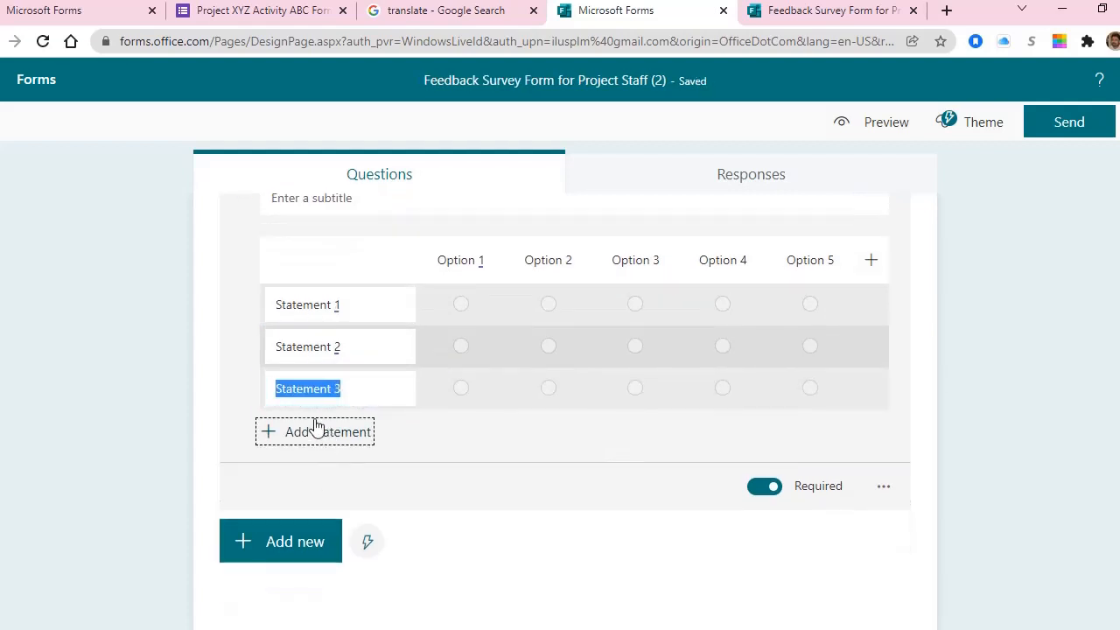
{"action": "left_click", "coordinate": [317, 437]}
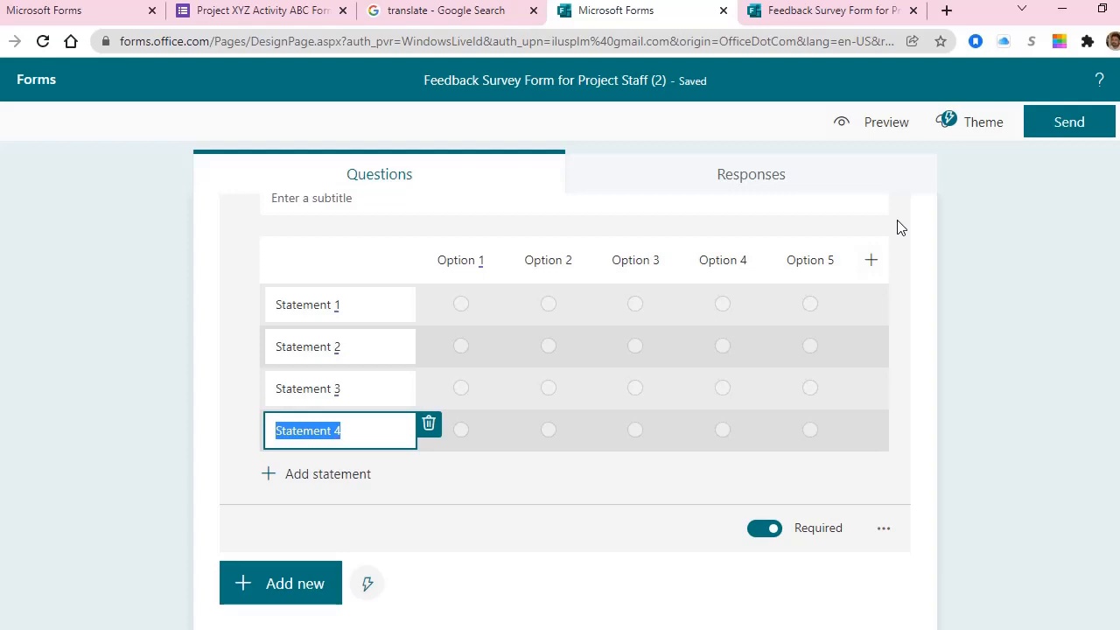
- Add a Net Promoter Score question after question 9, keeping its default wording about recommending to a friend or colleague
{"action": "scroll", "coordinate": [411, 413], "scroll_direction": "down", "scroll_amount": 1}
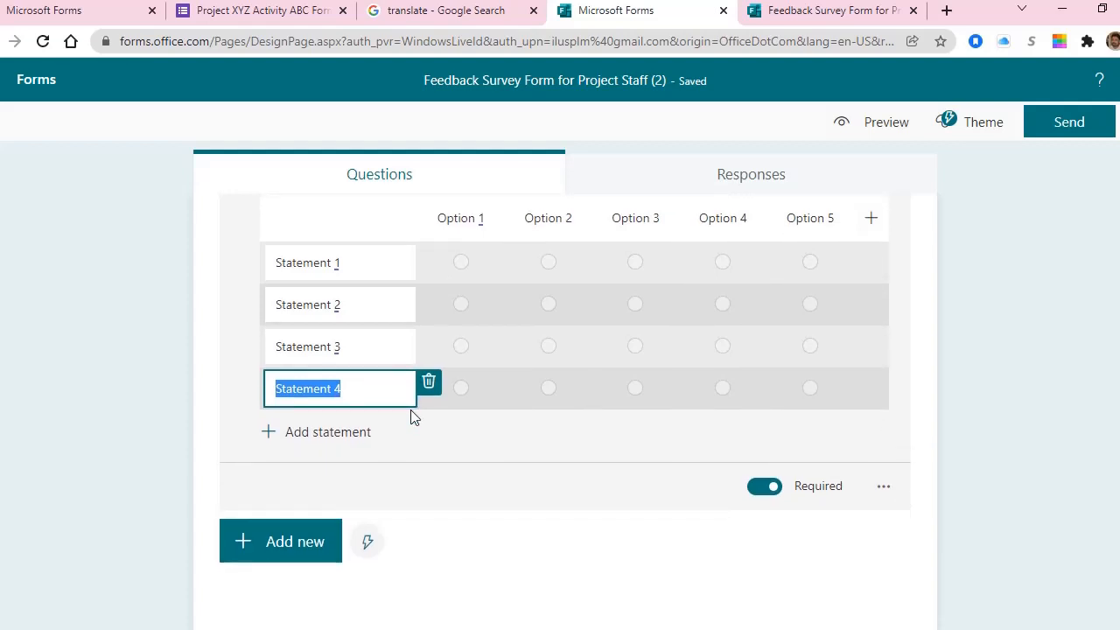
{"action": "left_click", "coordinate": [317, 541]}
{"action": "scroll", "coordinate": [1028, 448], "scroll_direction": "down", "scroll_amount": 5}
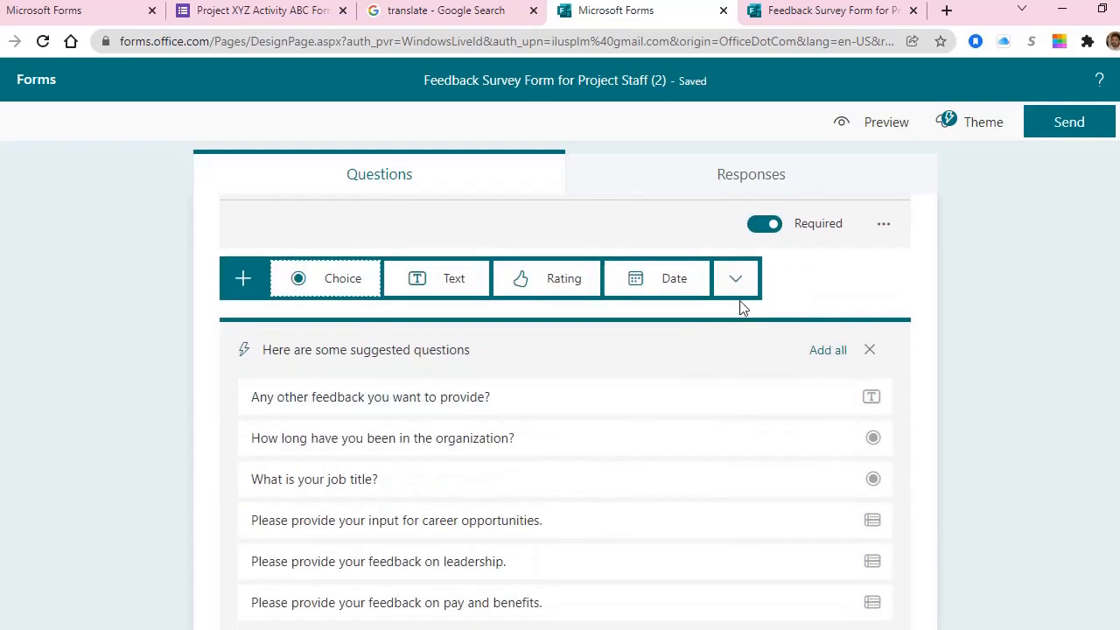
{"action": "left_click", "coordinate": [740, 282]}
{"action": "mouse_move", "coordinate": [808, 353]}
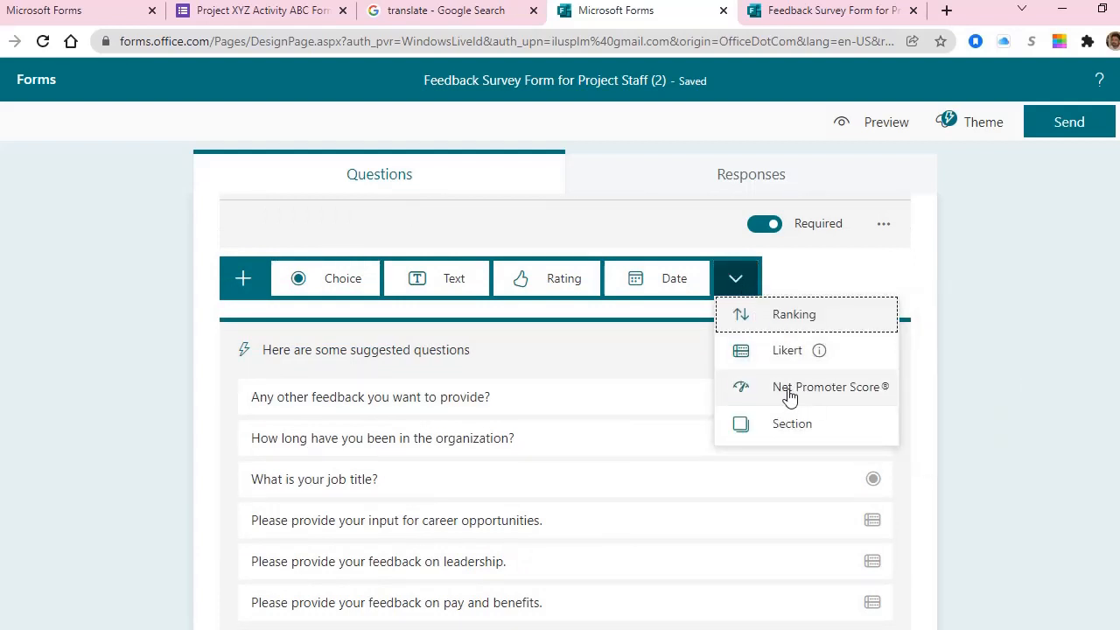
{"action": "left_click", "coordinate": [790, 390]}
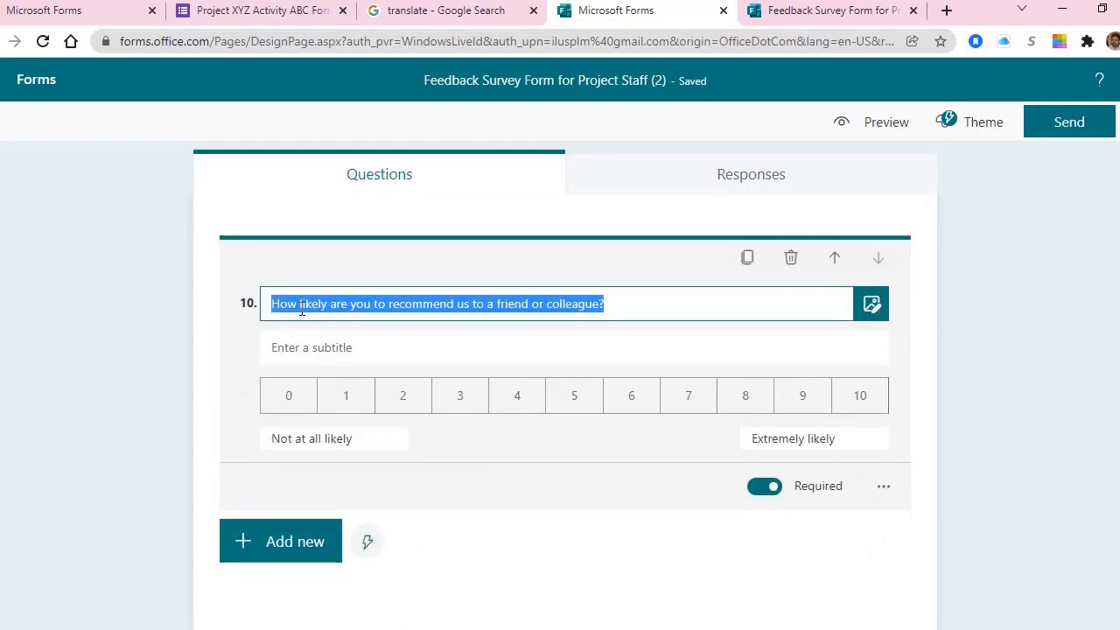
{"action": "left_click", "coordinate": [299, 307]}
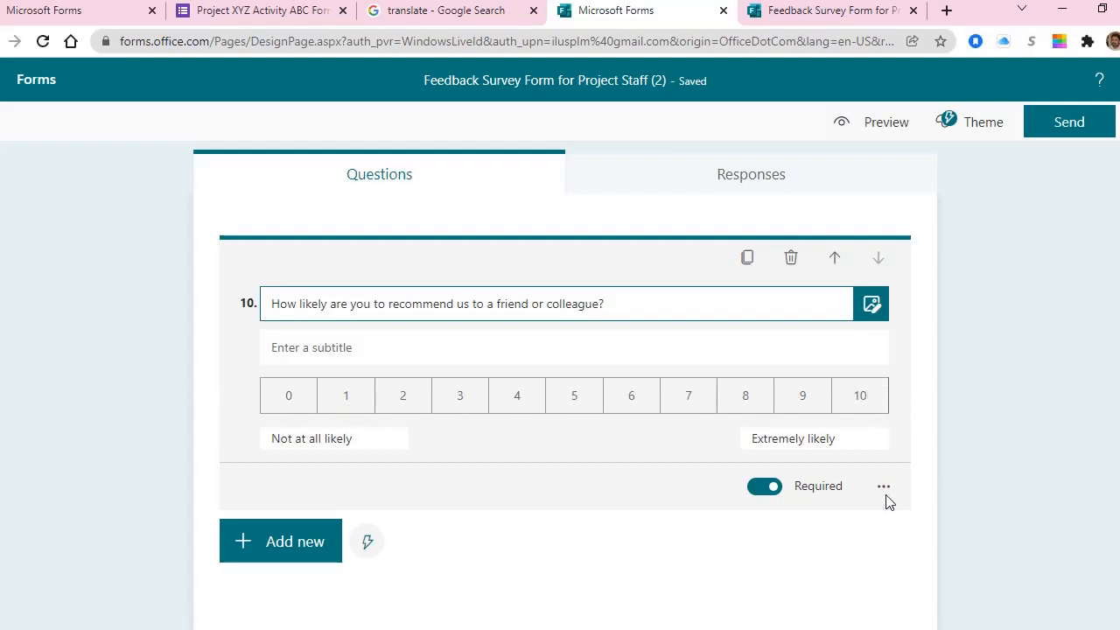
- Add a new section to the form after the Net Promoter Score question
{"action": "left_click", "coordinate": [280, 543]}
{"action": "scroll", "coordinate": [712, 545], "scroll_direction": "down", "scroll_amount": 2}
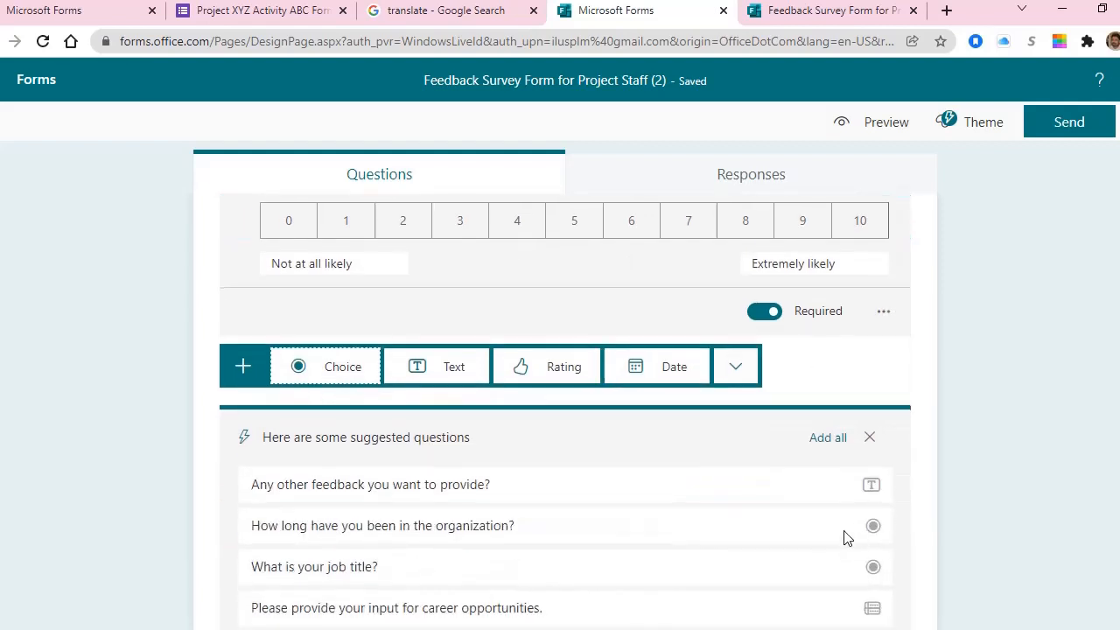
{"action": "left_click", "coordinate": [735, 369]}
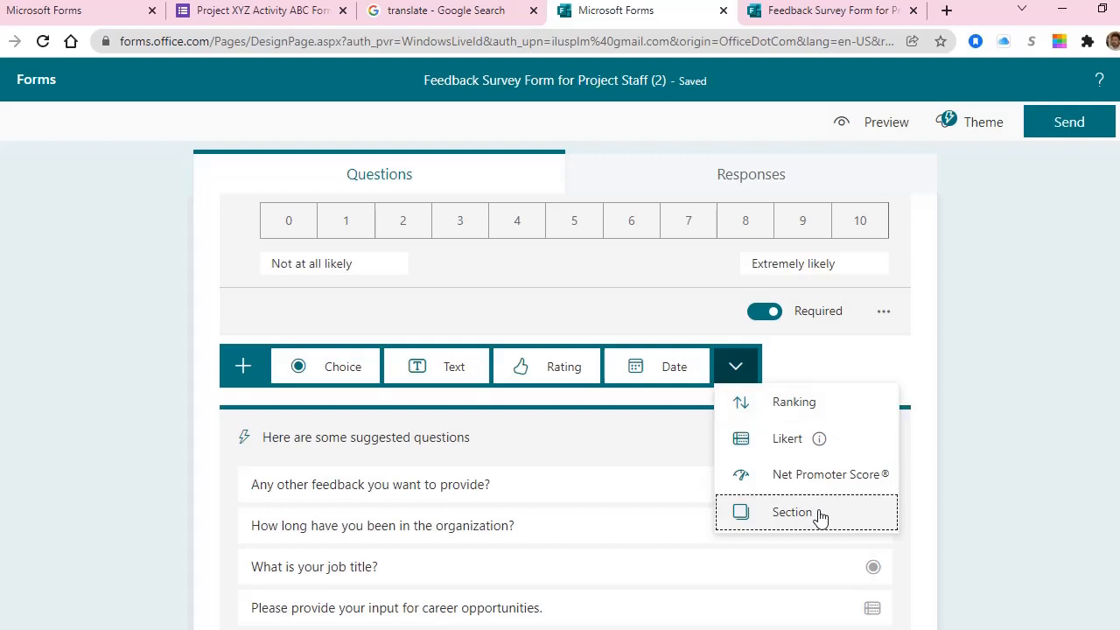
{"action": "left_click", "coordinate": [820, 514]}
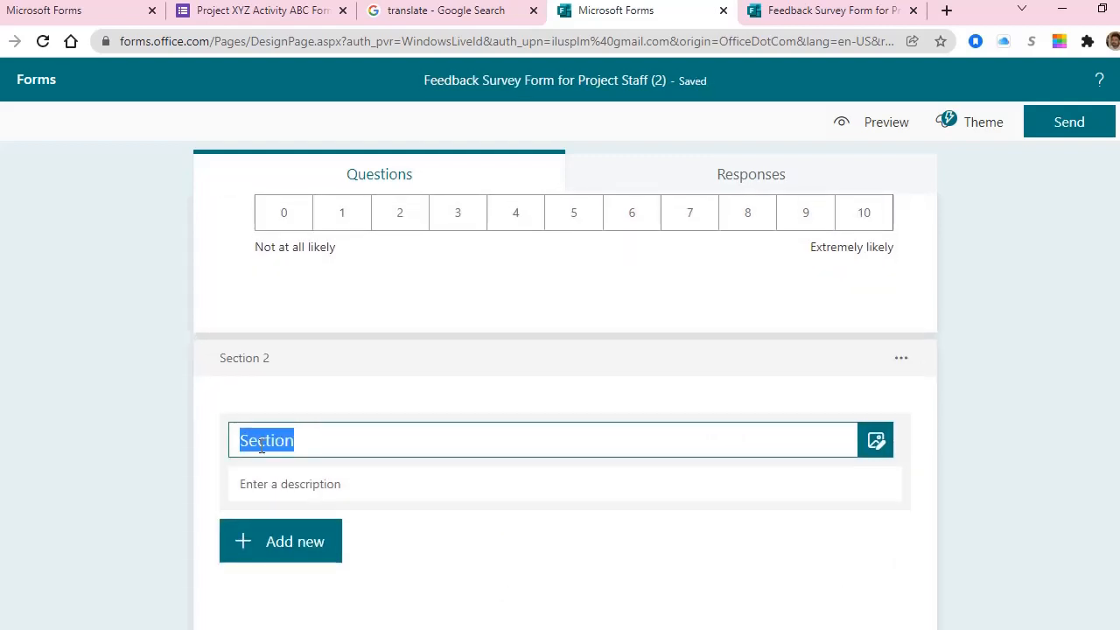
{"action": "left_click", "coordinate": [320, 442]}
{"action": "left_click_drag", "start_coordinate": [318, 441], "coordinate": [196, 434]}
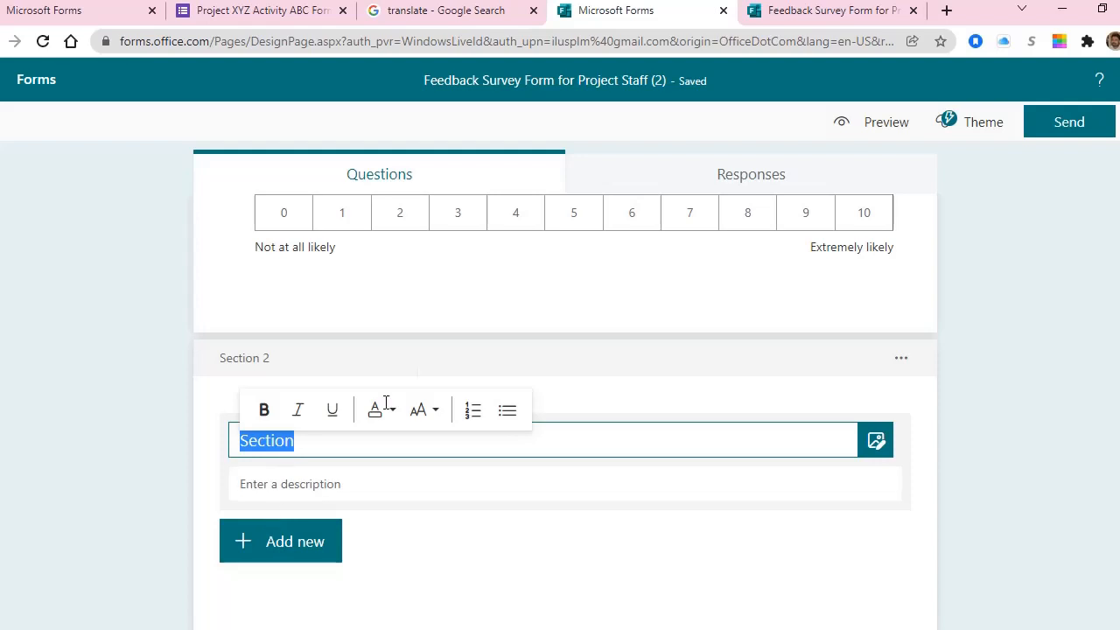
{"action": "left_click", "coordinate": [901, 358]}
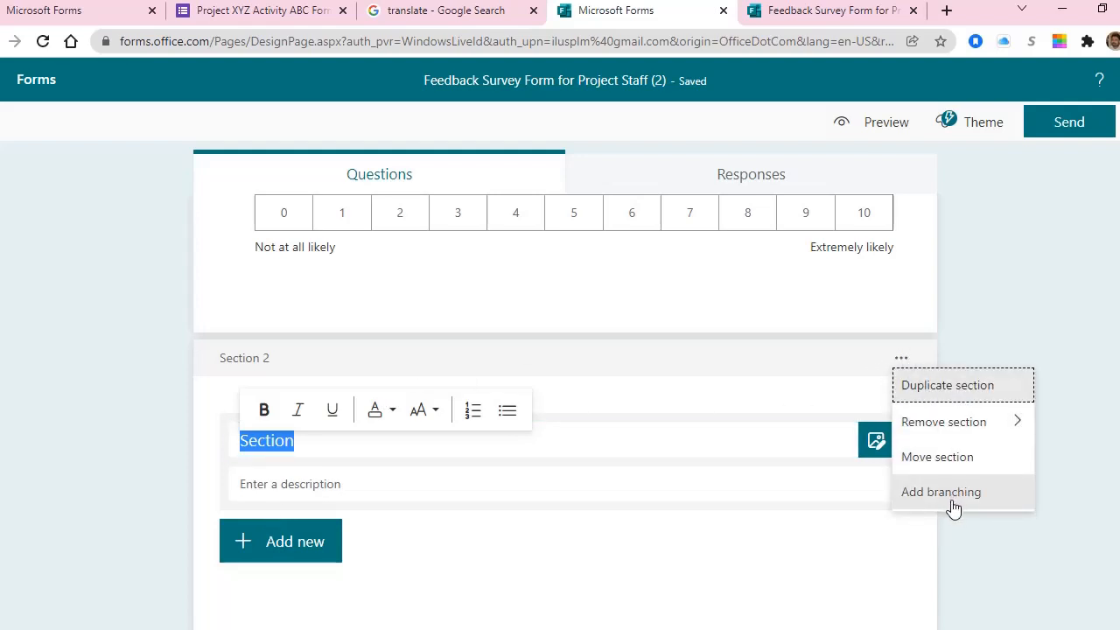
{"action": "left_click", "coordinate": [983, 290]}
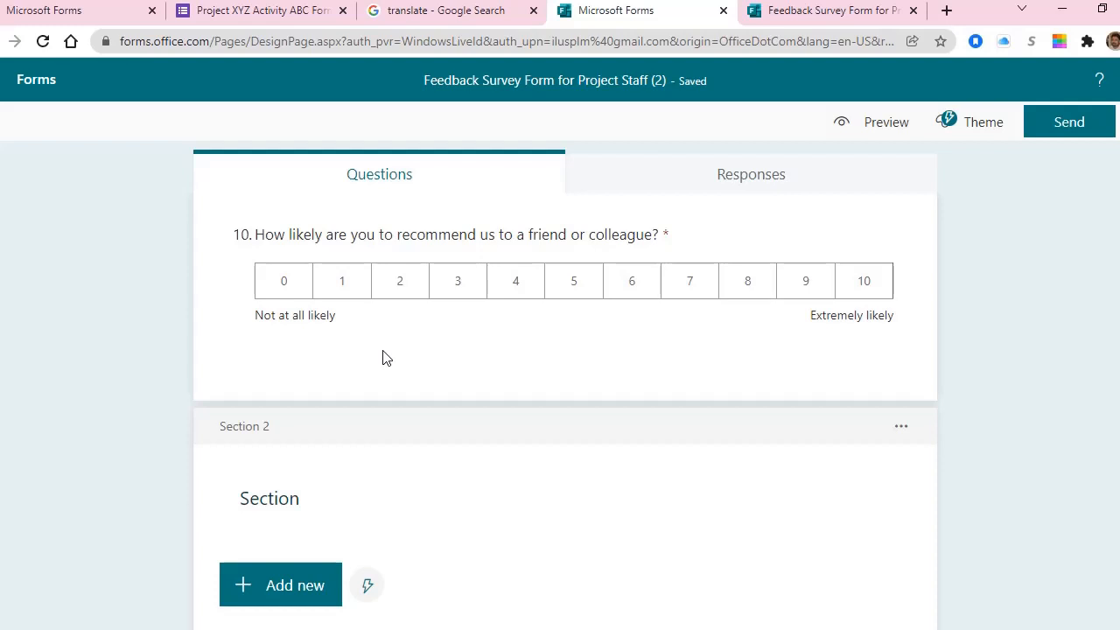
{"action": "left_click", "coordinate": [273, 497]}
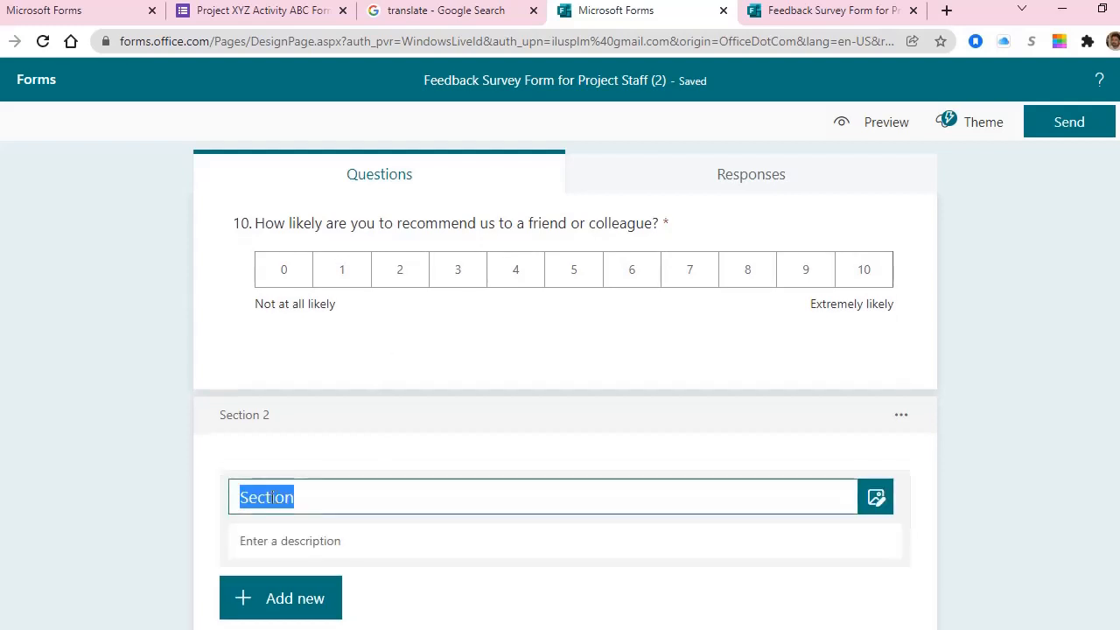
{"action": "left_click", "coordinate": [243, 554]}
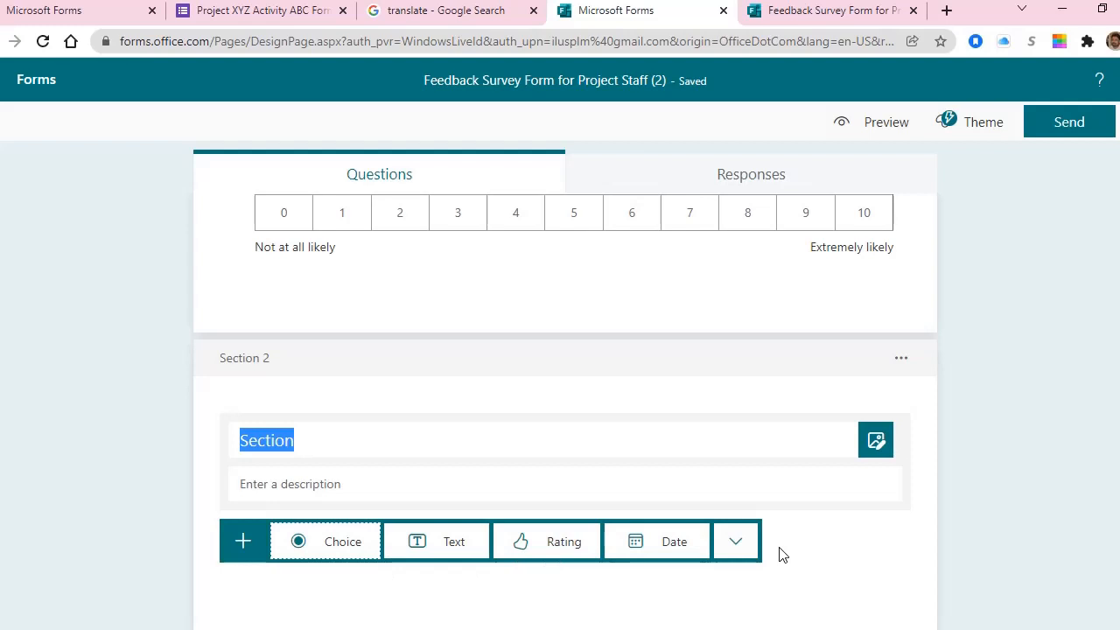
- Check the responses summary of Feedback Survey Form for Project Staff (2)
{"action": "scroll", "coordinate": [774, 455], "scroll_direction": "up", "scroll_amount": 20}
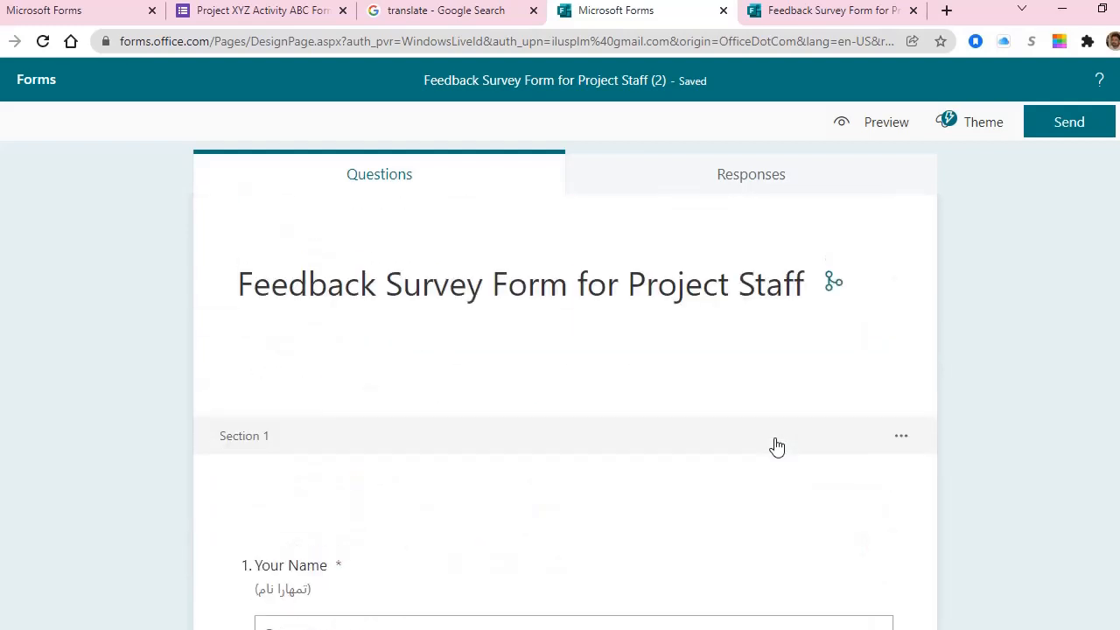
{"action": "left_click", "coordinate": [753, 191]}
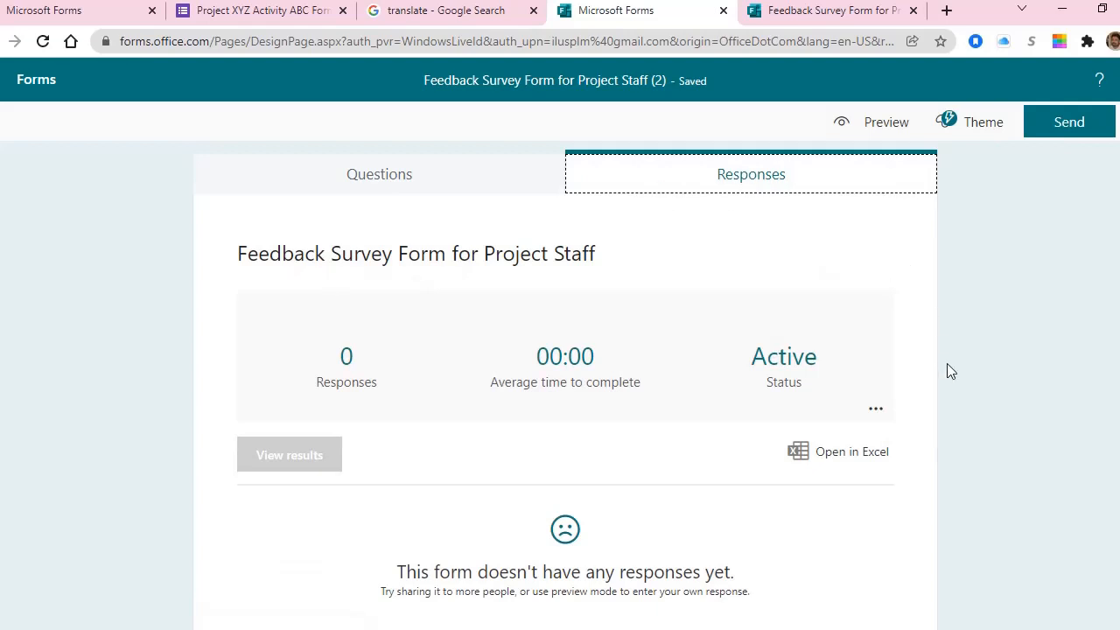
{"action": "scroll", "coordinate": [570, 380], "scroll_direction": "down", "scroll_amount": 1}
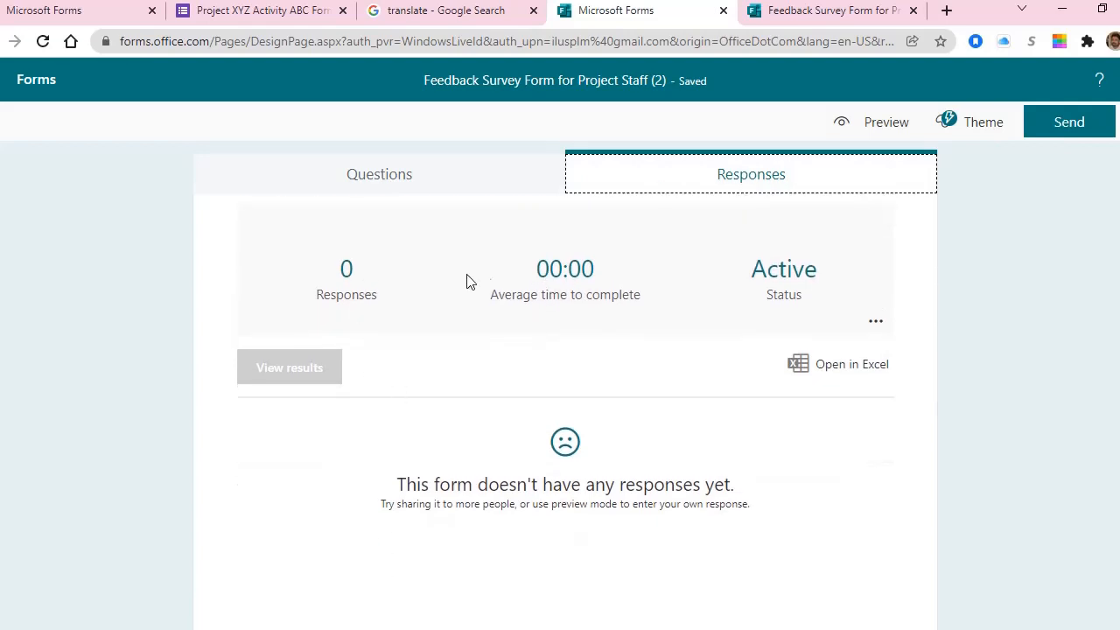
{"action": "scroll", "coordinate": [803, 494], "scroll_direction": "down", "scroll_amount": 1}
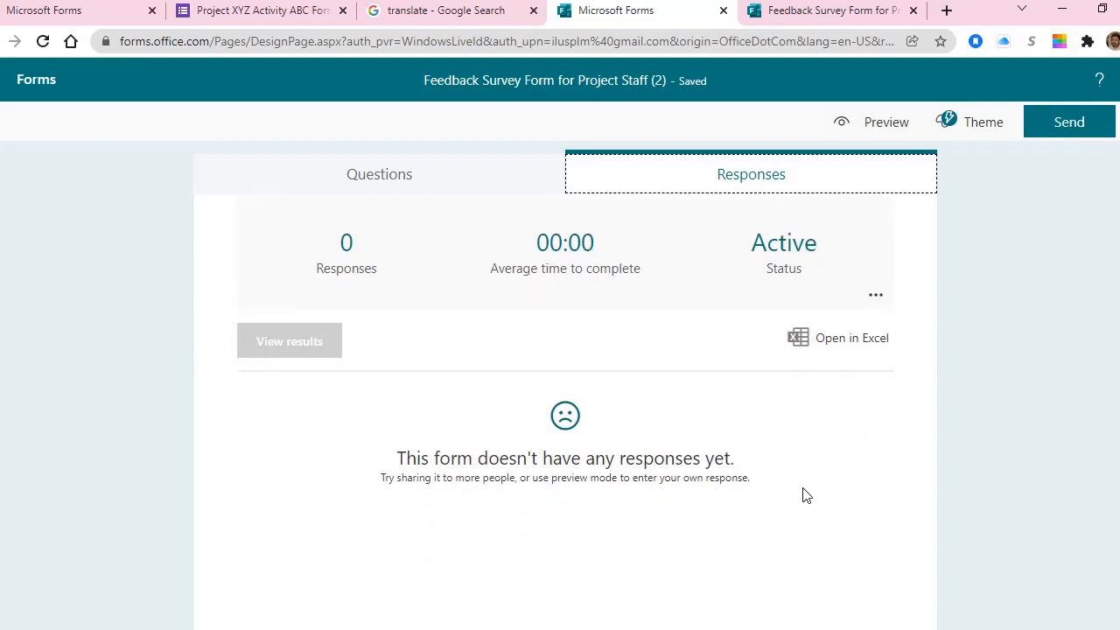
{"action": "scroll", "coordinate": [806, 495], "scroll_direction": "up", "scroll_amount": 1}
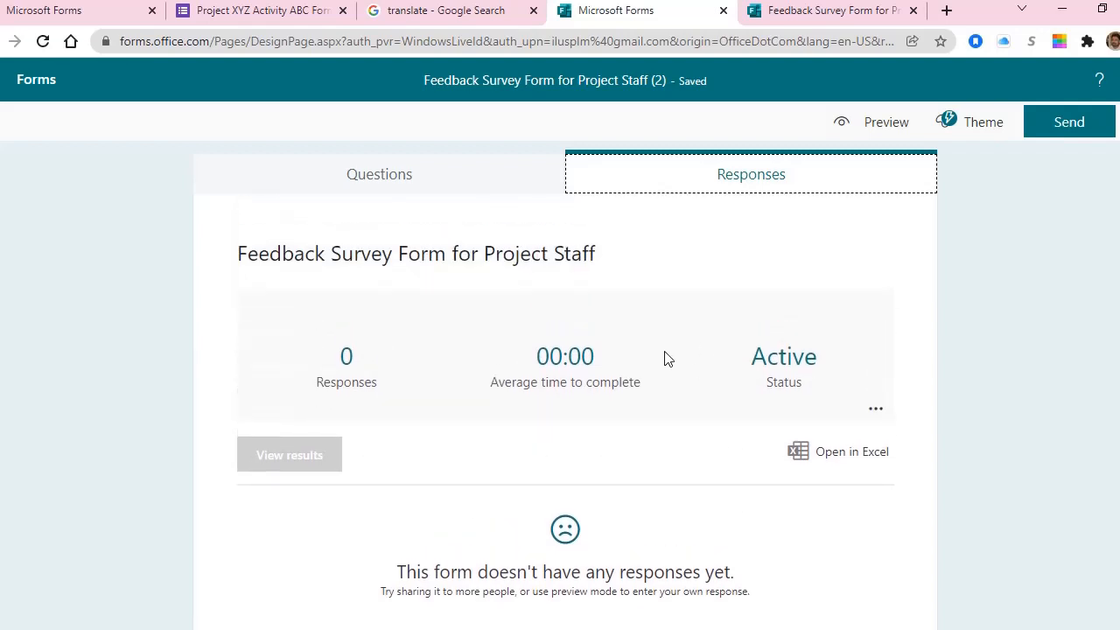
- Switch to the original Feedback Survey Form for Project Staff and review its responses summary and Excel export option
{"action": "left_click", "coordinate": [77, 12]}
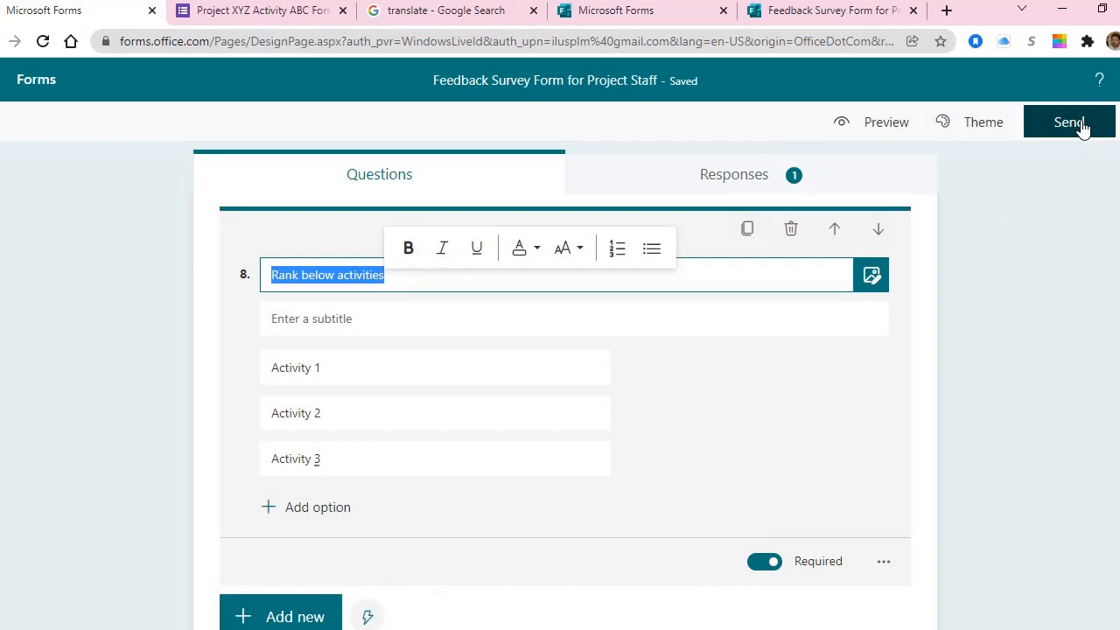
{"action": "left_click", "coordinate": [793, 175]}
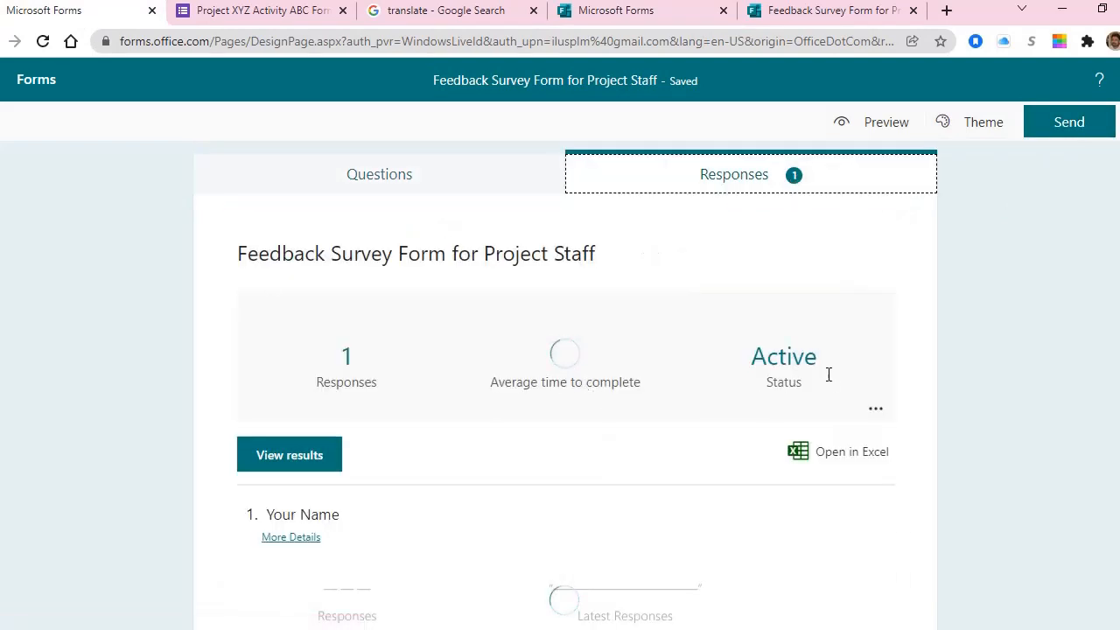
{"action": "scroll", "coordinate": [896, 412], "scroll_direction": "down", "scroll_amount": 2}
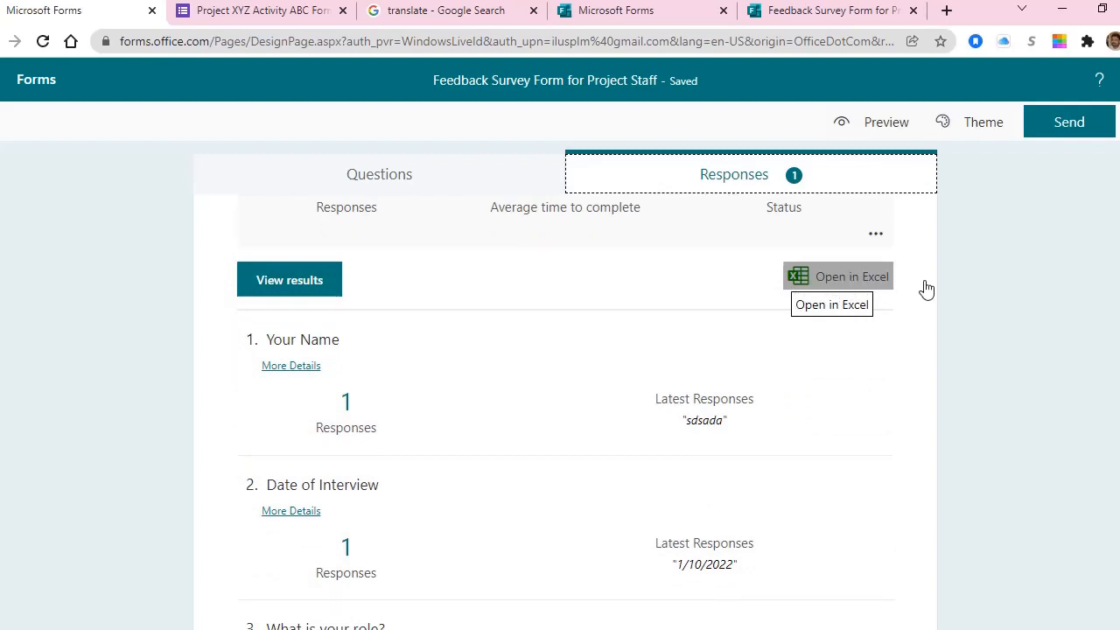
{"action": "scroll", "coordinate": [963, 272], "scroll_direction": "up", "scroll_amount": 1}
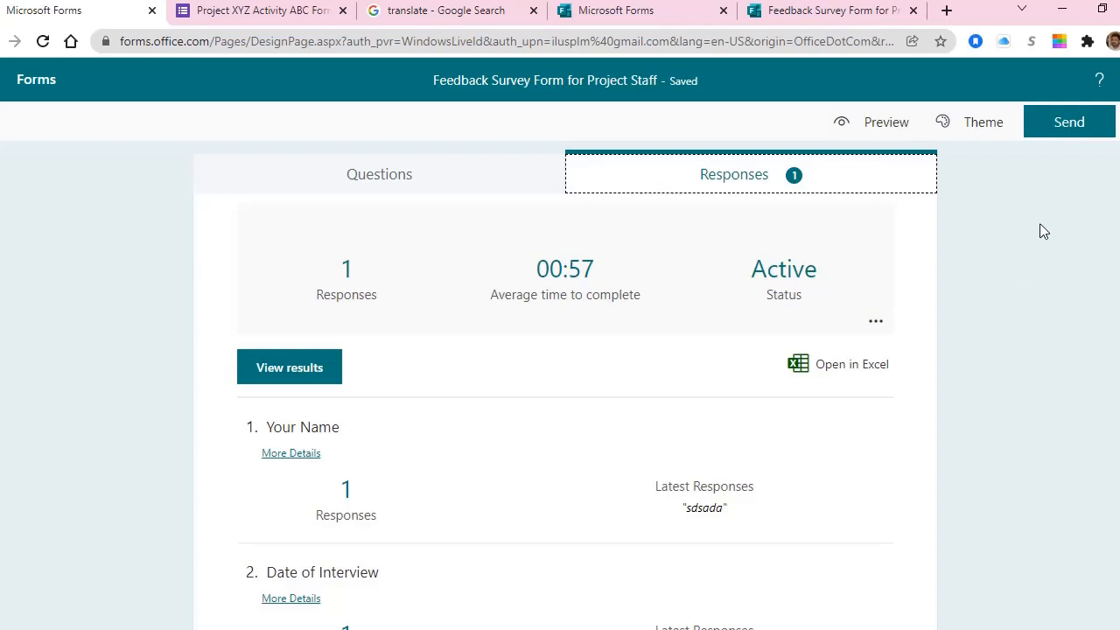
- Get the sharing link for collecting responses to the form, shorten its URL, and copy it
{"action": "left_click", "coordinate": [1059, 130]}
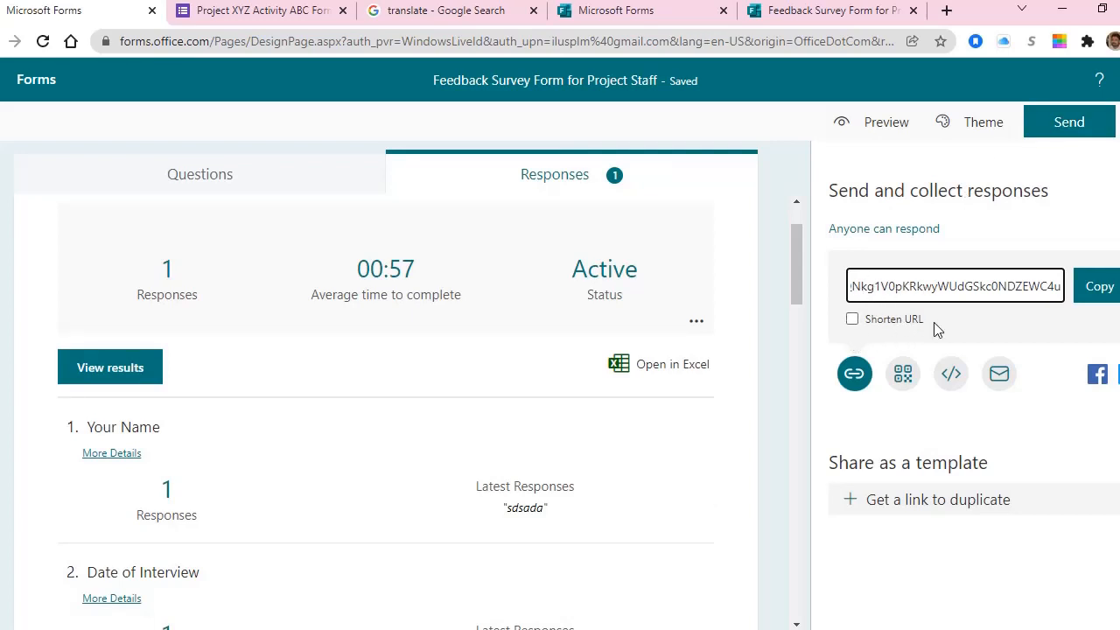
{"action": "left_click", "coordinate": [852, 320]}
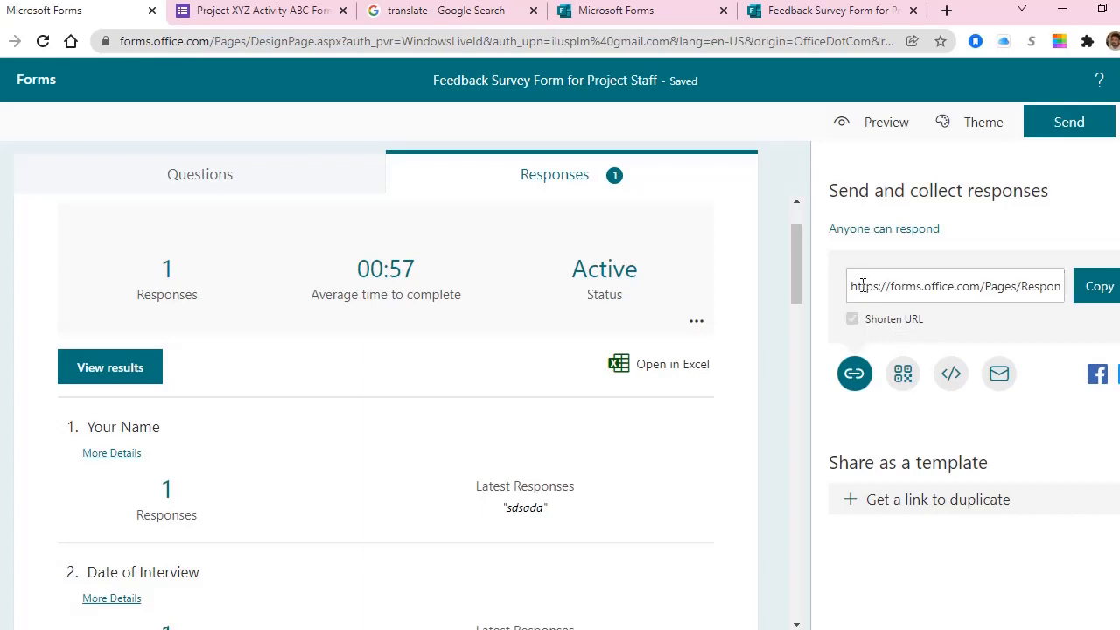
{"action": "left_click", "coordinate": [1092, 289]}
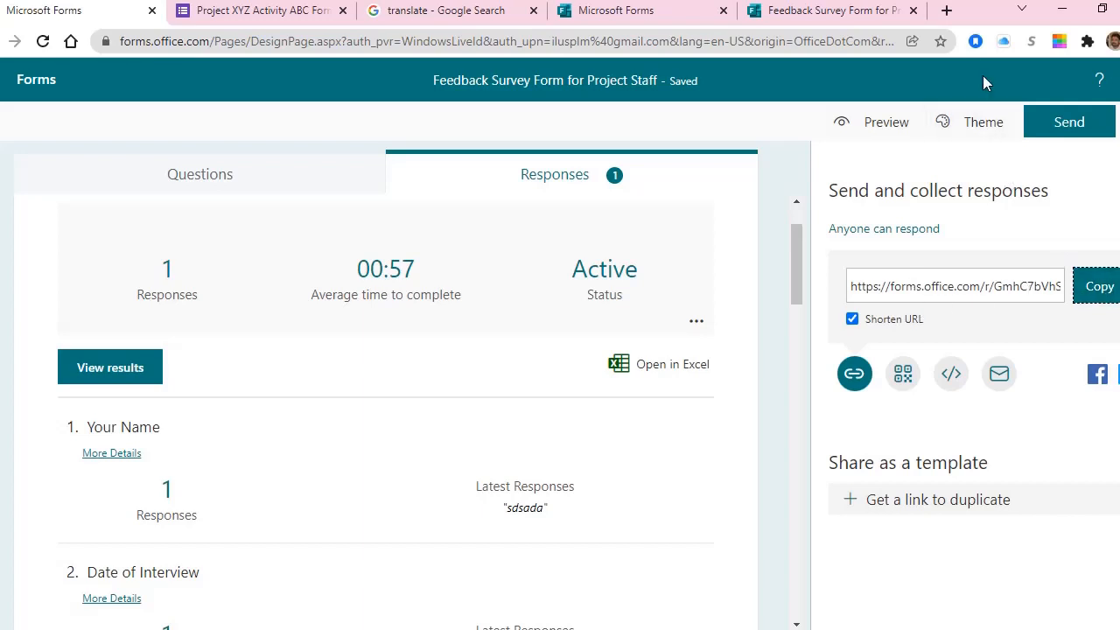
- Open the copied survey link in a new browser tab and look through the form down to question 5
{"action": "left_click", "coordinate": [946, 10]}
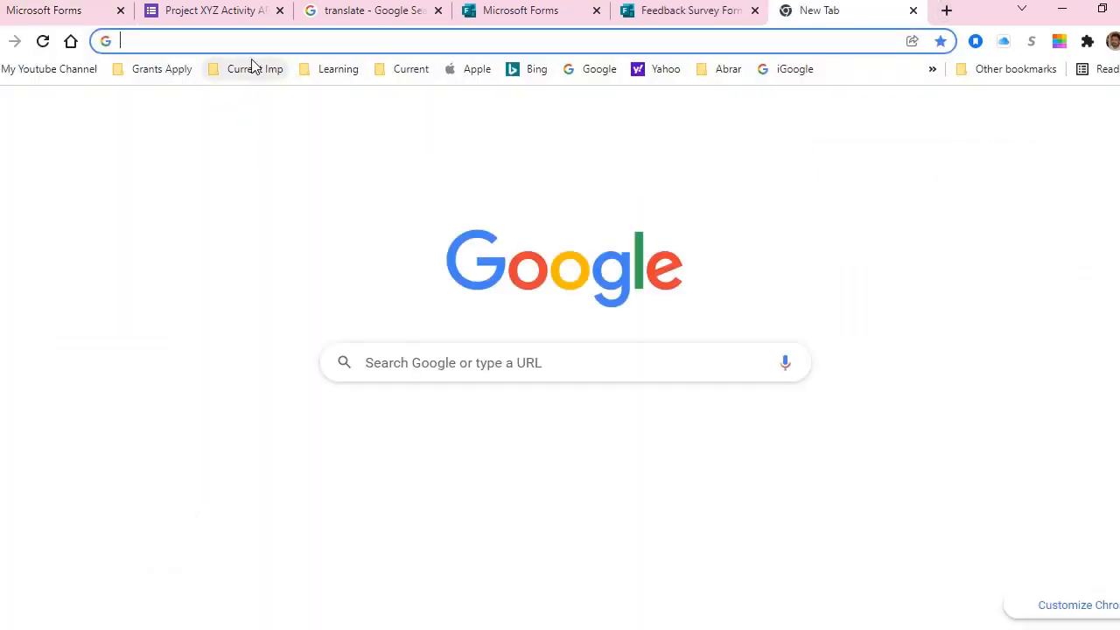
{"action": "key", "text": "ctrl+v"}
{"action": "key", "text": "Return"}
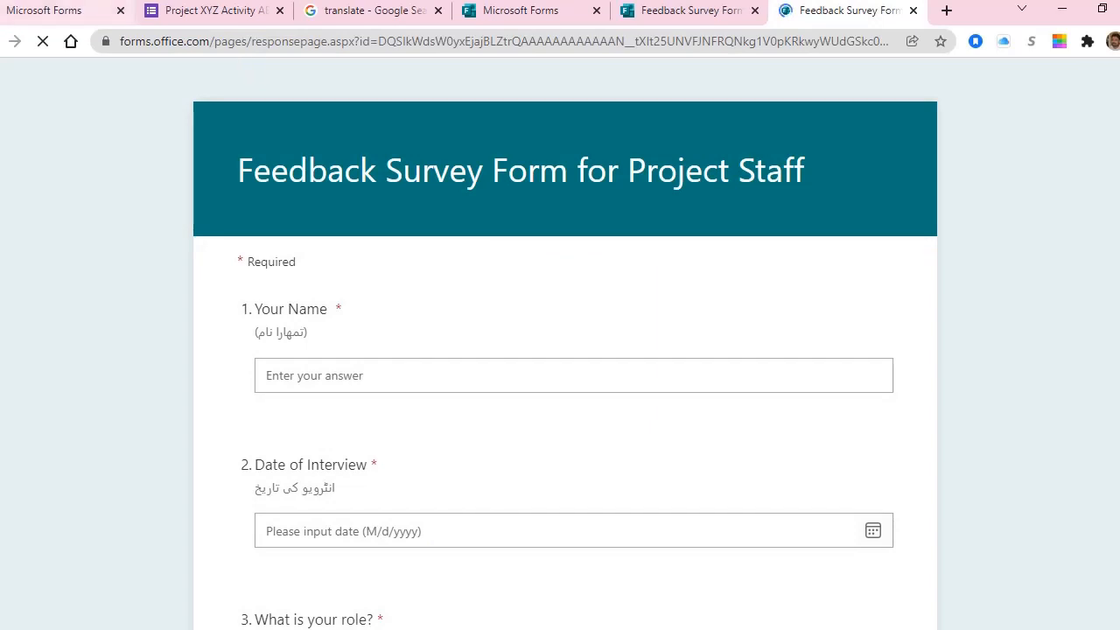
{"action": "scroll", "coordinate": [462, 440], "scroll_direction": "down", "scroll_amount": 9}
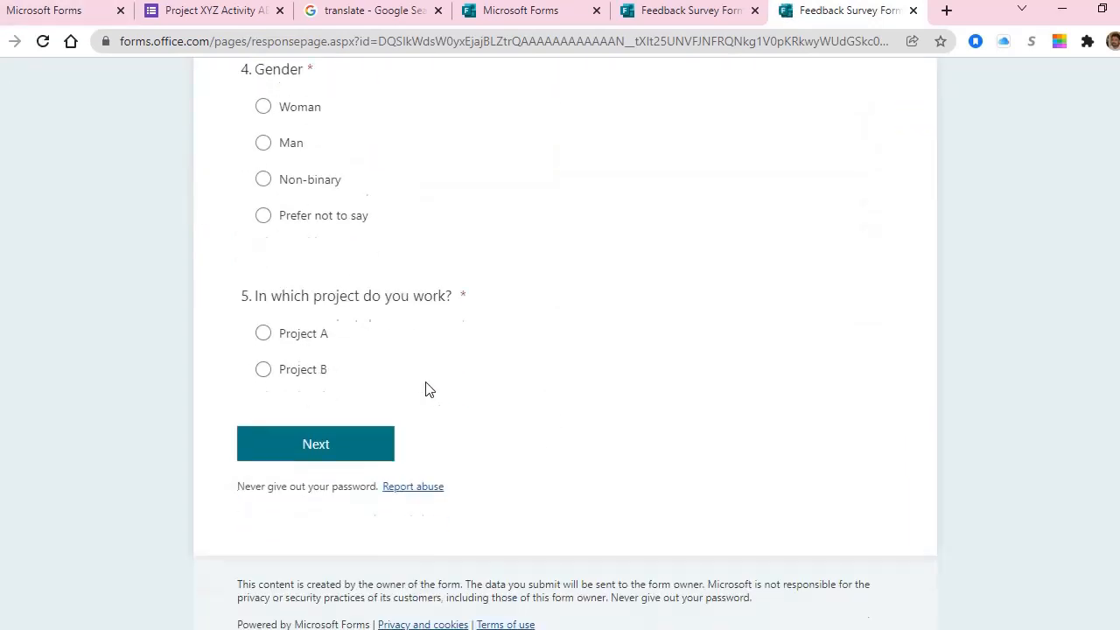
- Return to the editing page of Feedback Survey Form for Project Staff and open its response settings
{"action": "scroll", "coordinate": [420, 396], "scroll_direction": "up", "scroll_amount": 9}
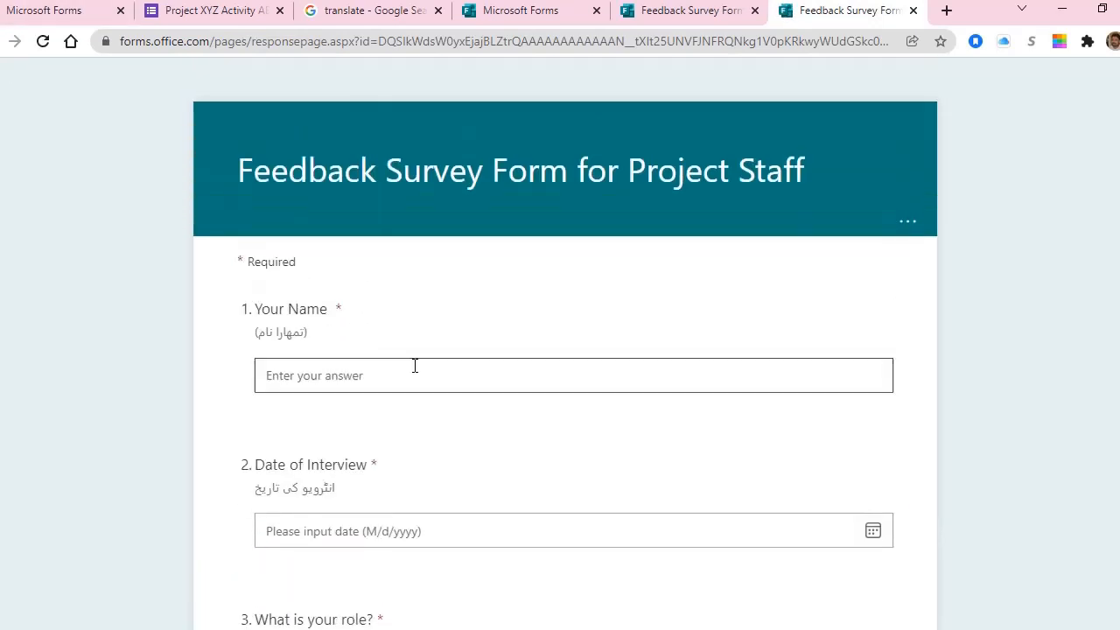
{"action": "left_click", "coordinate": [691, 11]}
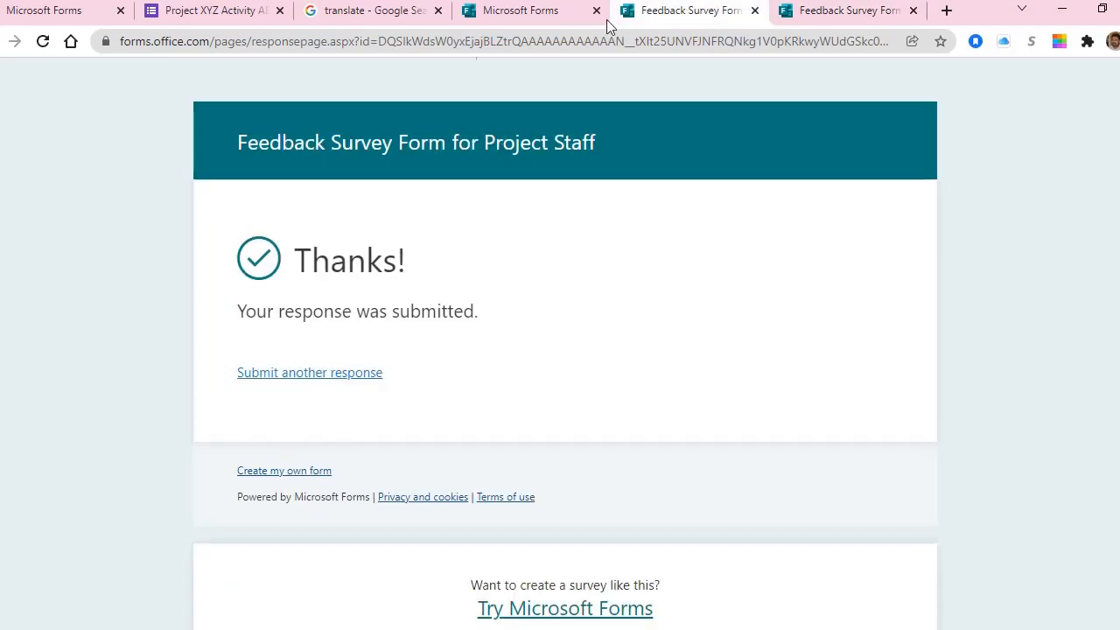
{"action": "left_click", "coordinate": [75, 14]}
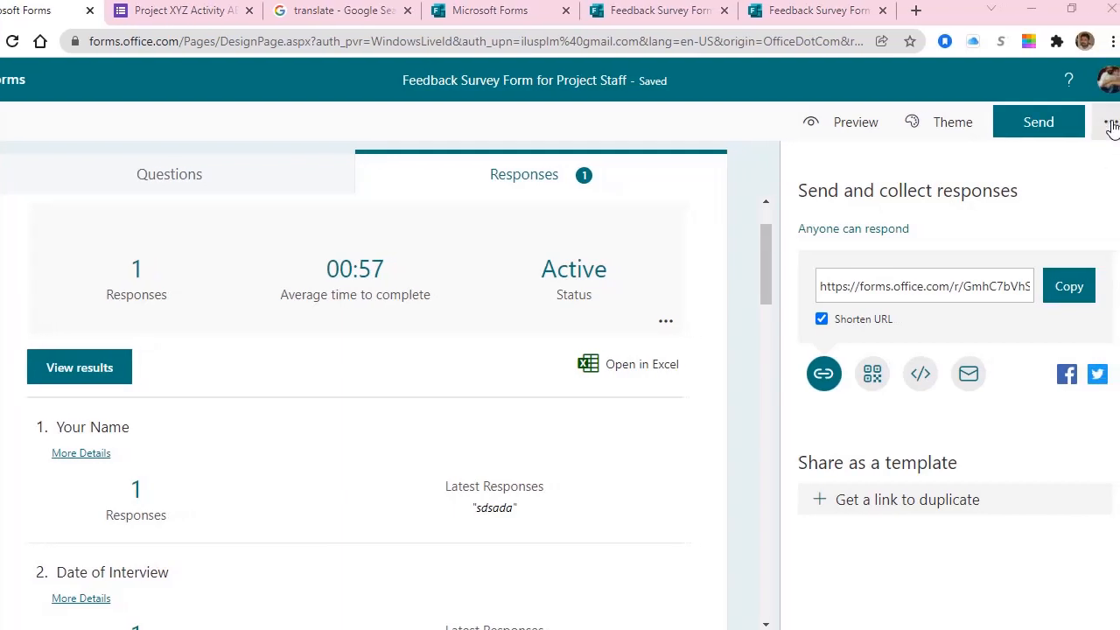
{"action": "left_click", "coordinate": [1111, 127]}
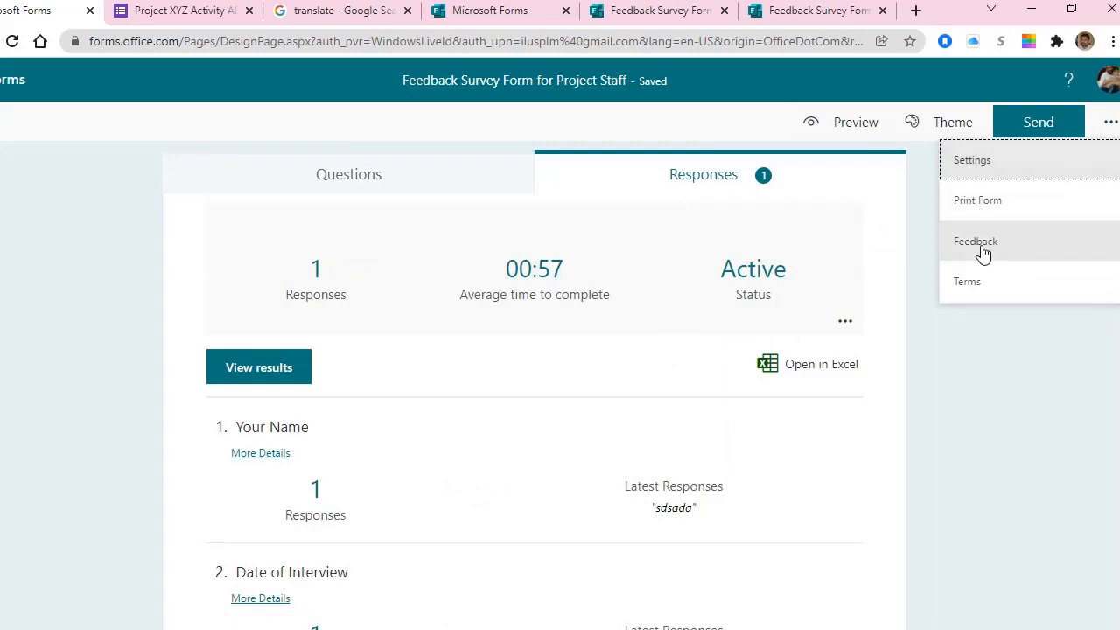
{"action": "left_click", "coordinate": [985, 162]}
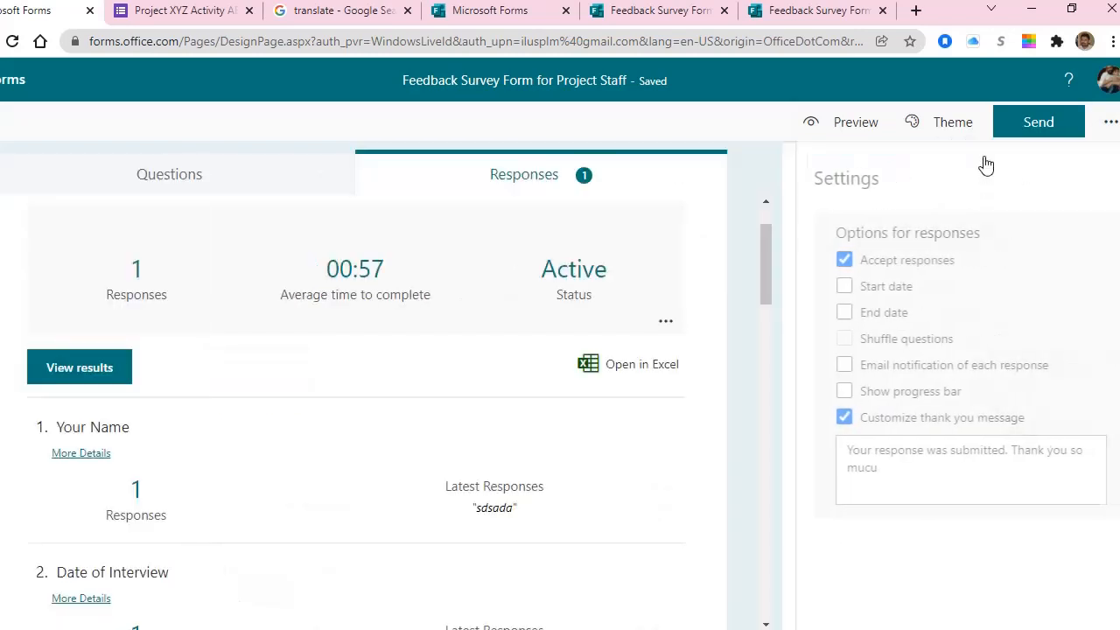
- Try switching off response acceptance, restore it, and reopen the form settings
{"action": "left_click", "coordinate": [829, 261]}
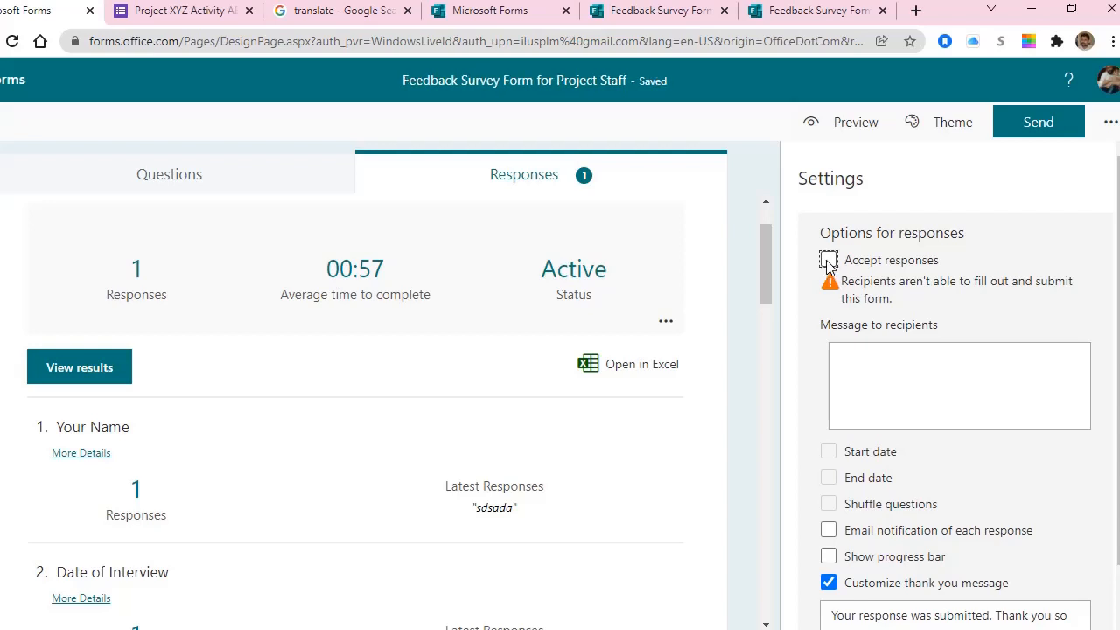
{"action": "left_click", "coordinate": [829, 261]}
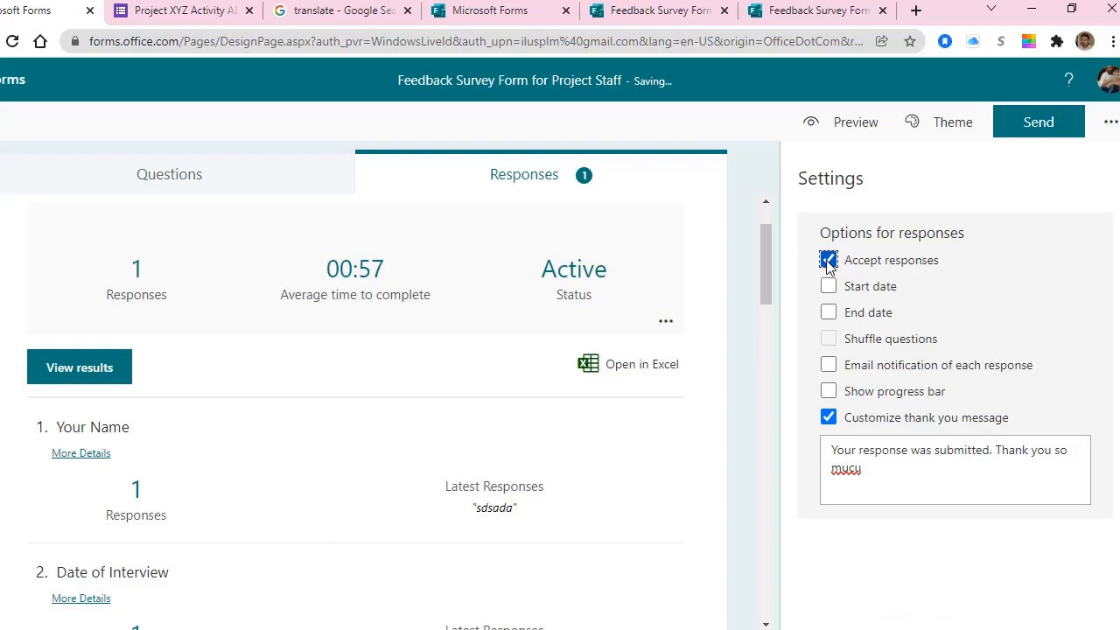
{"action": "left_click", "coordinate": [1109, 122]}
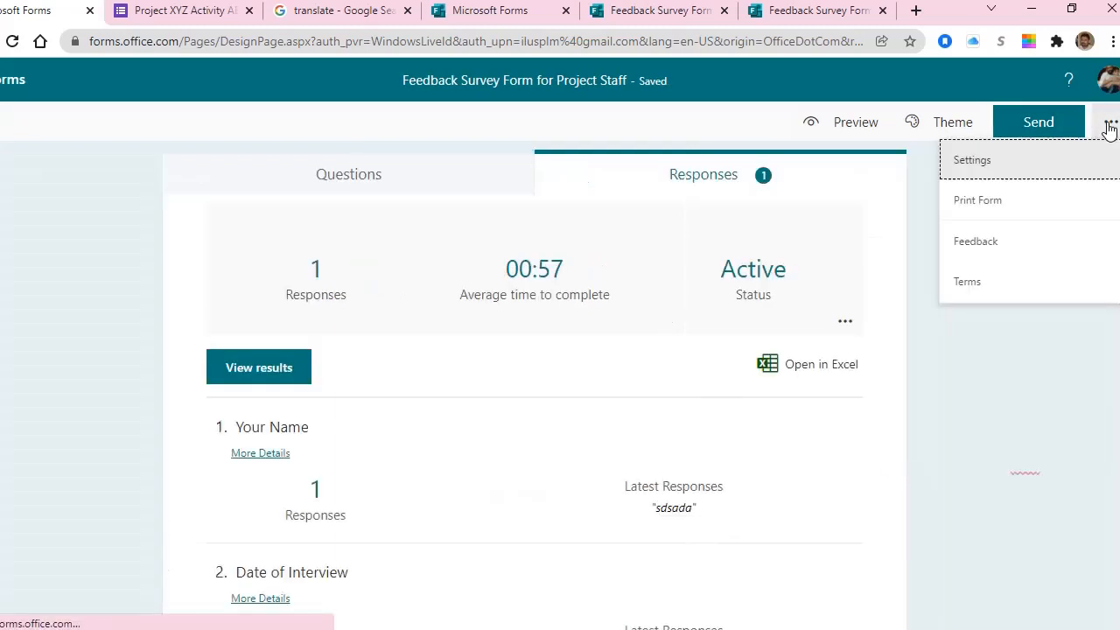
{"action": "left_click", "coordinate": [1002, 174]}
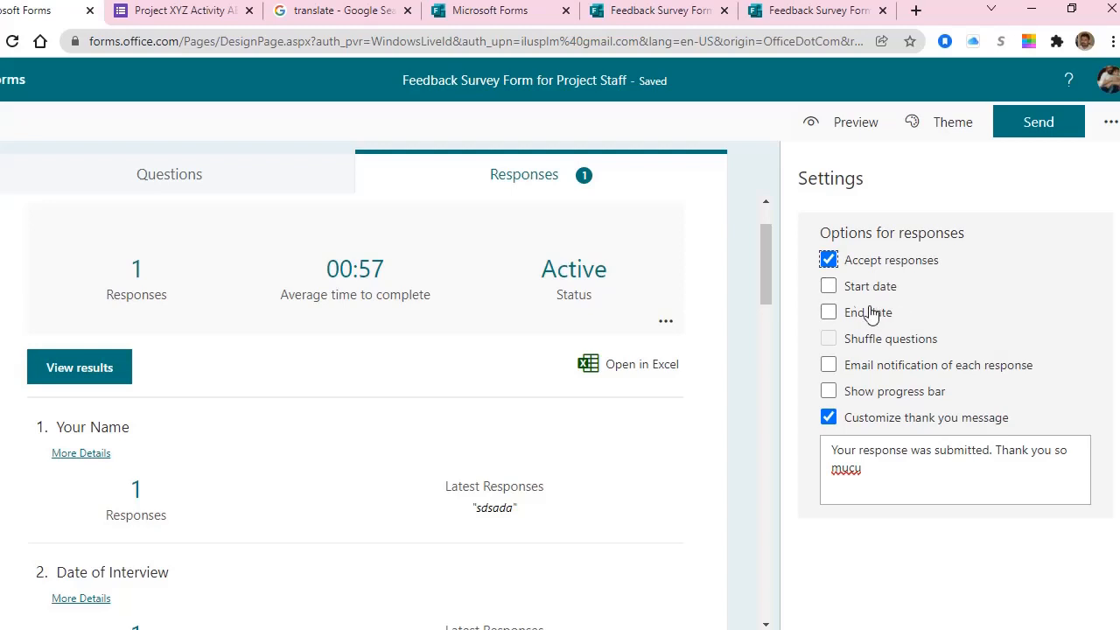
- Try the Start date and Email notification of each response options, switching each on and back off
{"action": "left_click", "coordinate": [828, 286]}
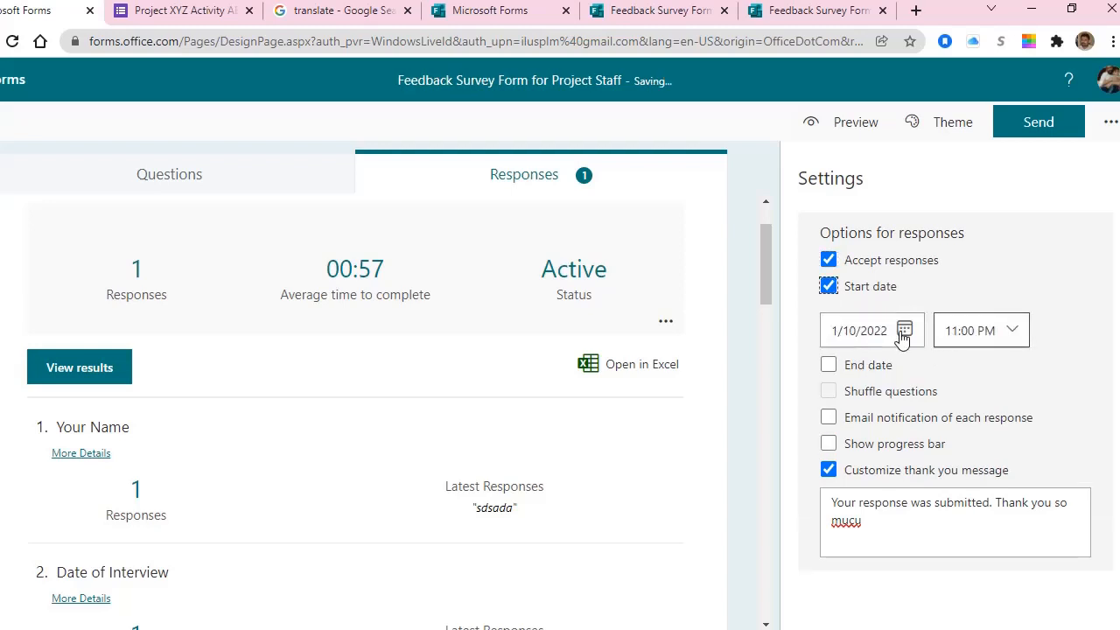
{"action": "left_click", "coordinate": [829, 288]}
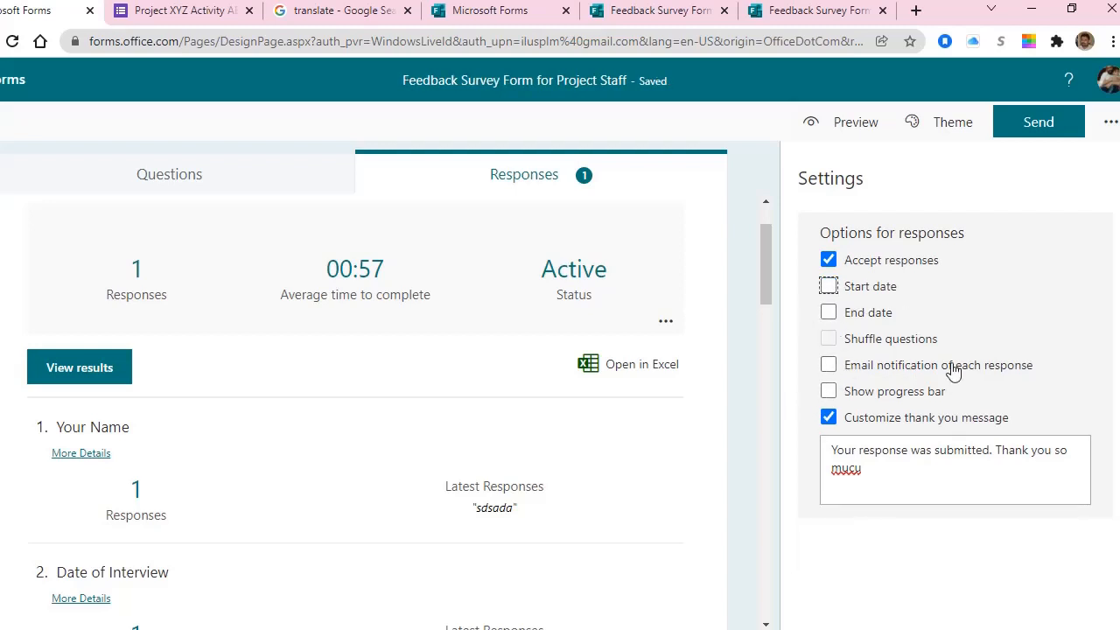
{"action": "left_click", "coordinate": [829, 366]}
{"action": "left_click", "coordinate": [829, 365]}
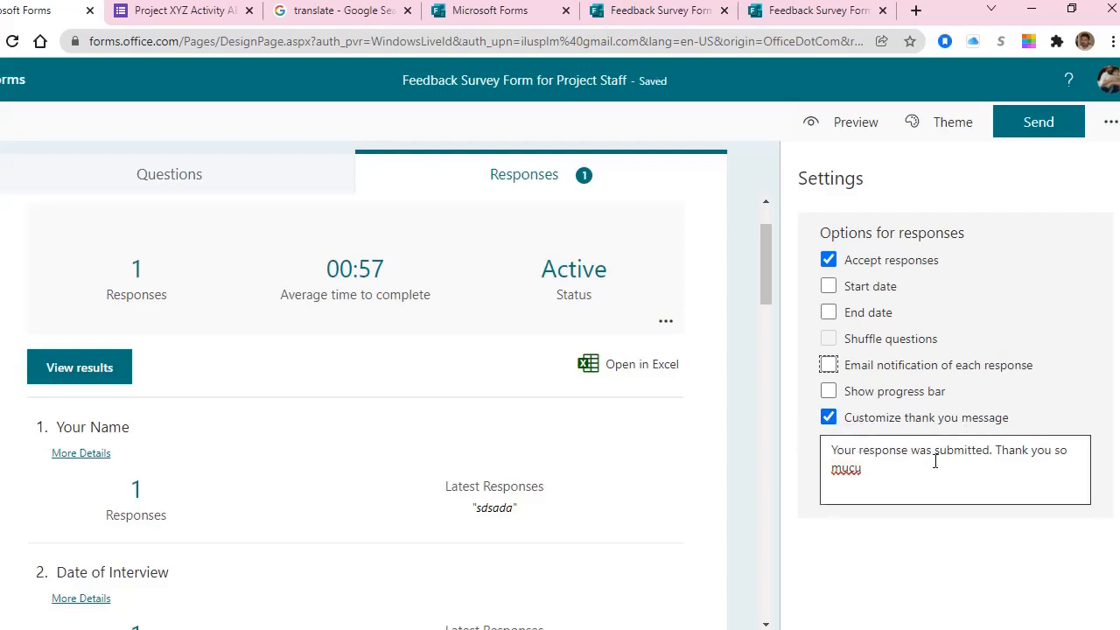
- Review the wording of the customized thank you message
{"action": "triple_click", "coordinate": [874, 470]}
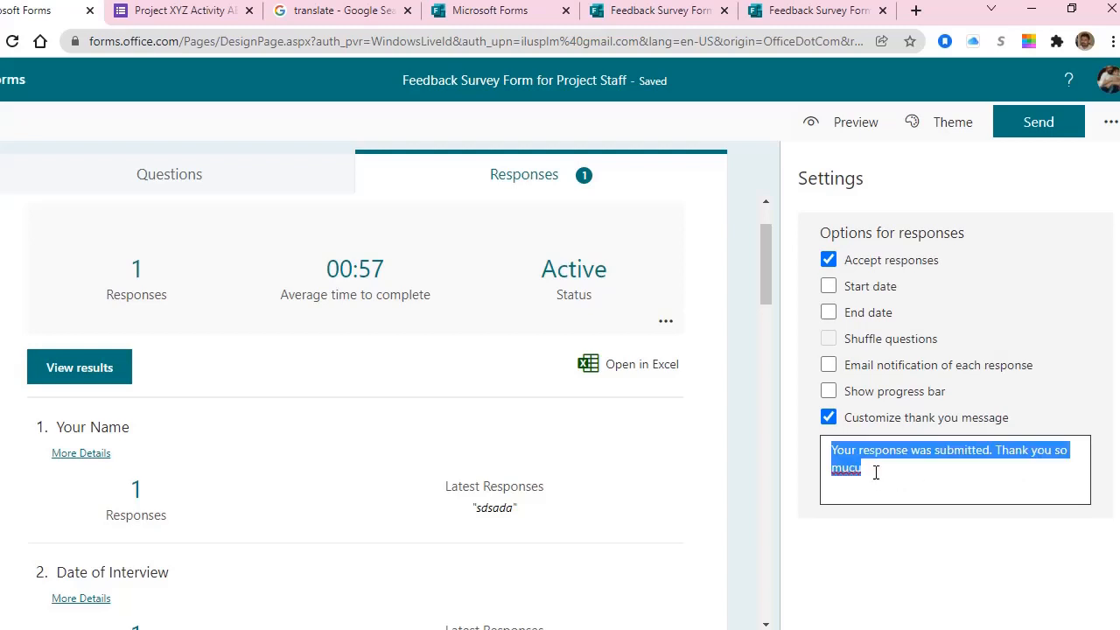
{"action": "left_click", "coordinate": [880, 472]}
{"action": "triple_click", "coordinate": [883, 473]}
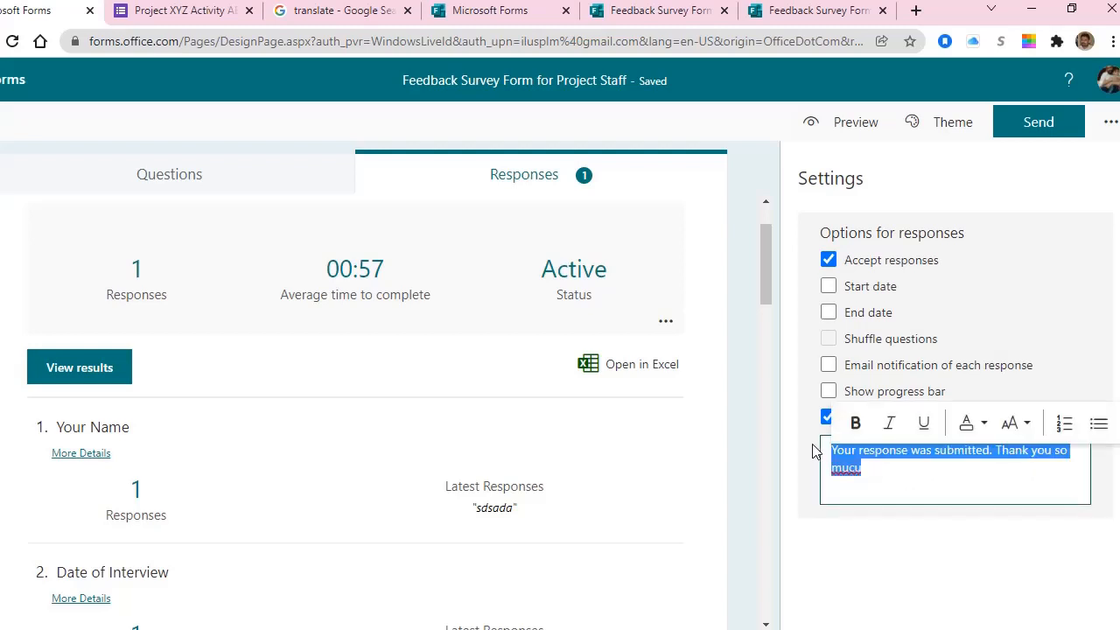
{"action": "left_click", "coordinate": [869, 474]}
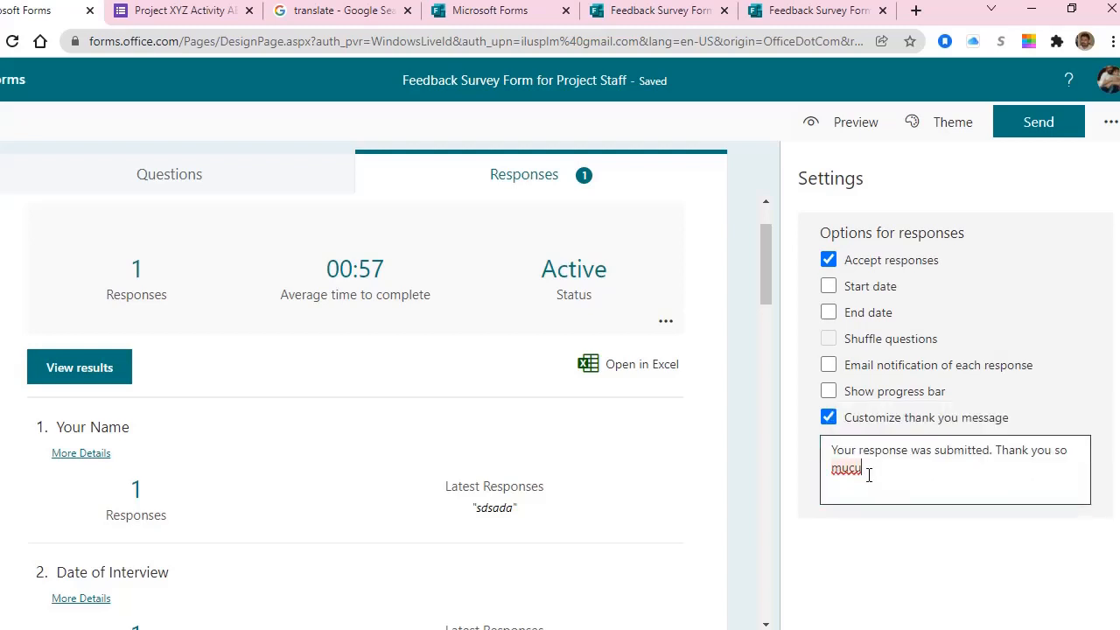
- Turn on the progress bar and test it in the reloaded survey, entering a respondent's name and looking through the questions
{"action": "left_click", "coordinate": [828, 393]}
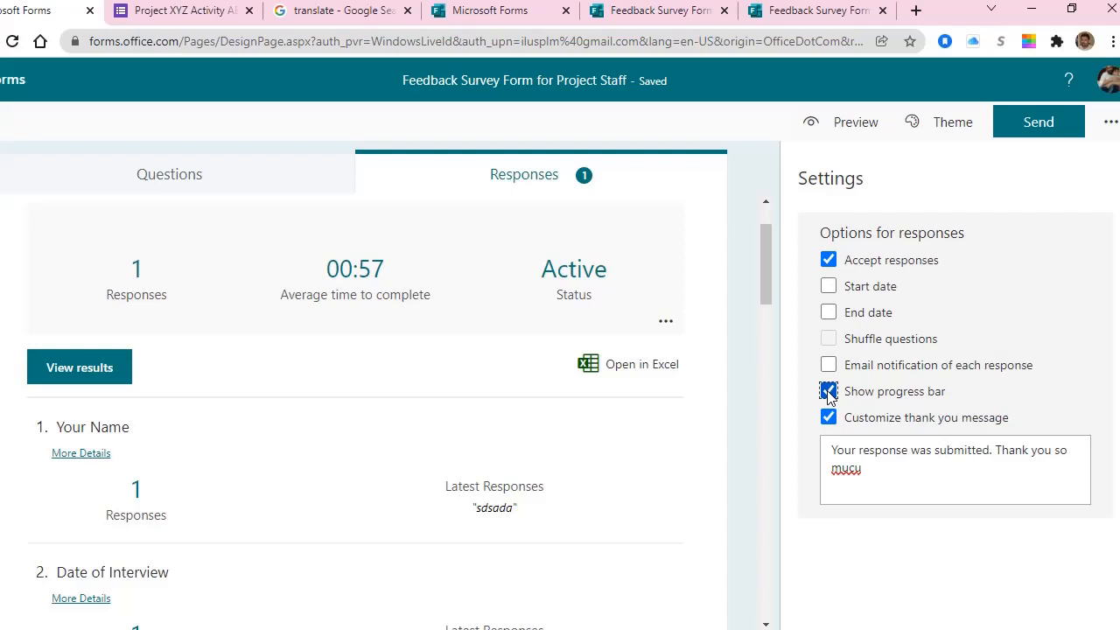
{"action": "left_click", "coordinate": [798, 13]}
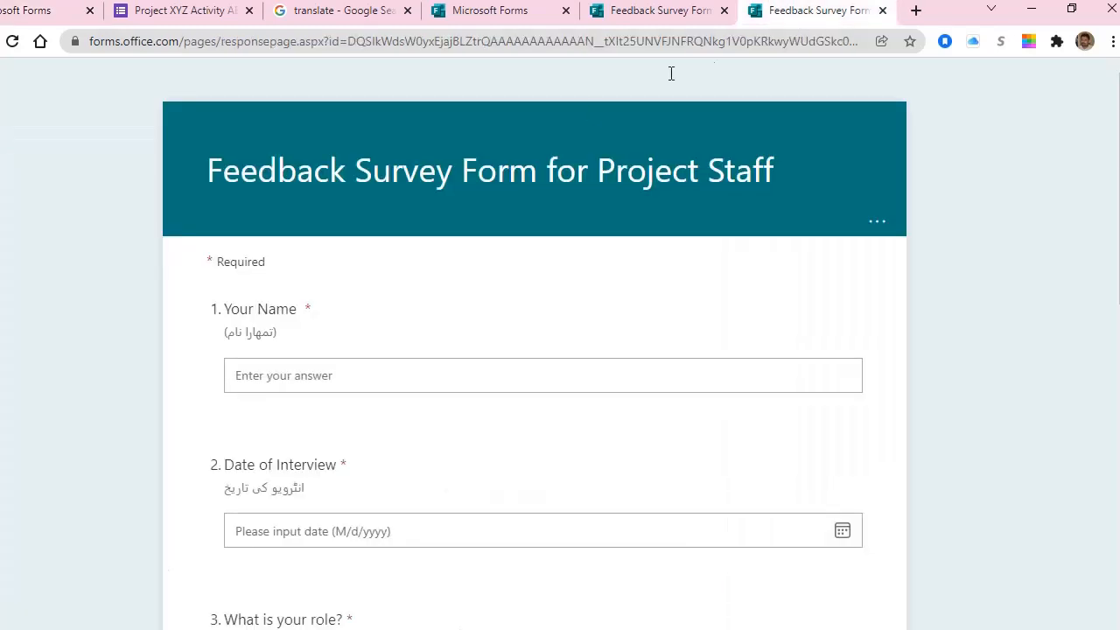
{"action": "left_click", "coordinate": [17, 43]}
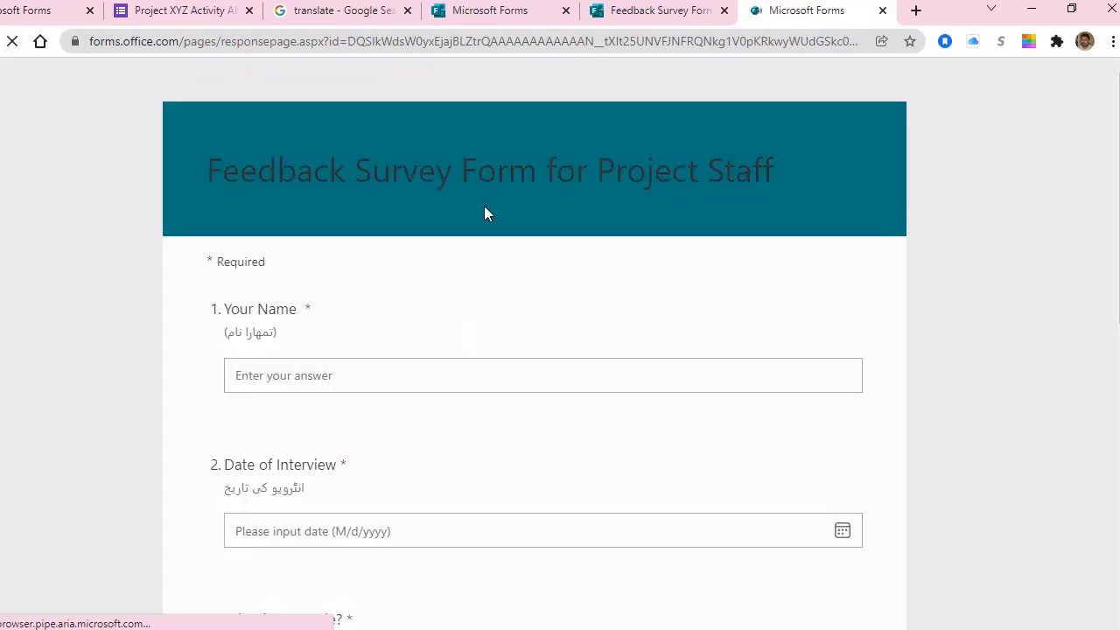
{"action": "left_click", "coordinate": [364, 378]}
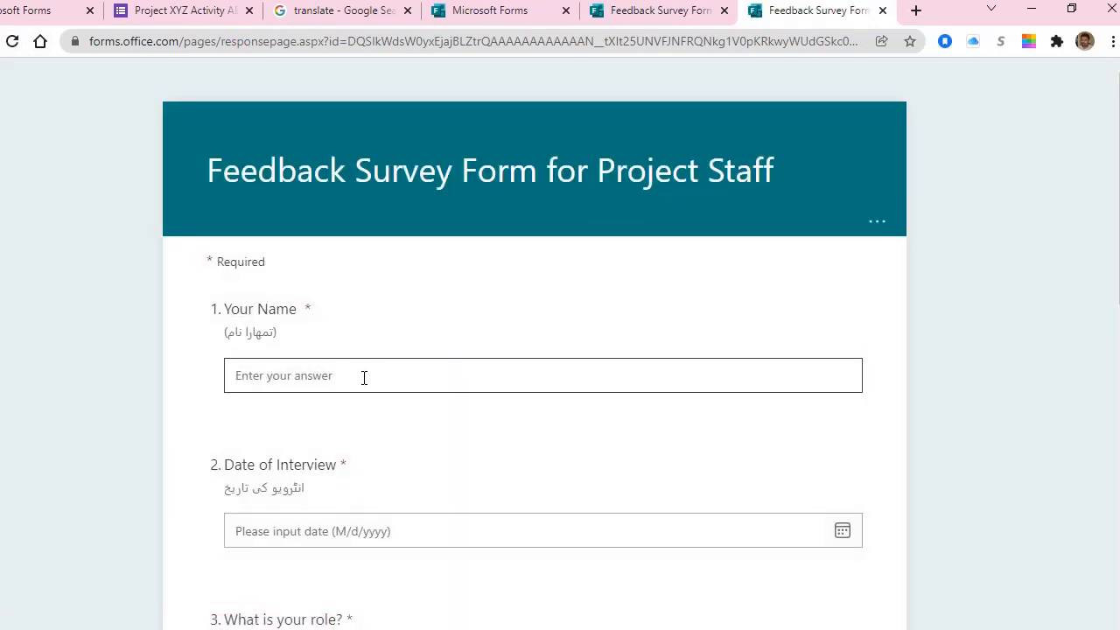
{"action": "type", "text": "Abrar"}
{"action": "scroll", "coordinate": [373, 432], "scroll_direction": "down", "scroll_amount": 9}
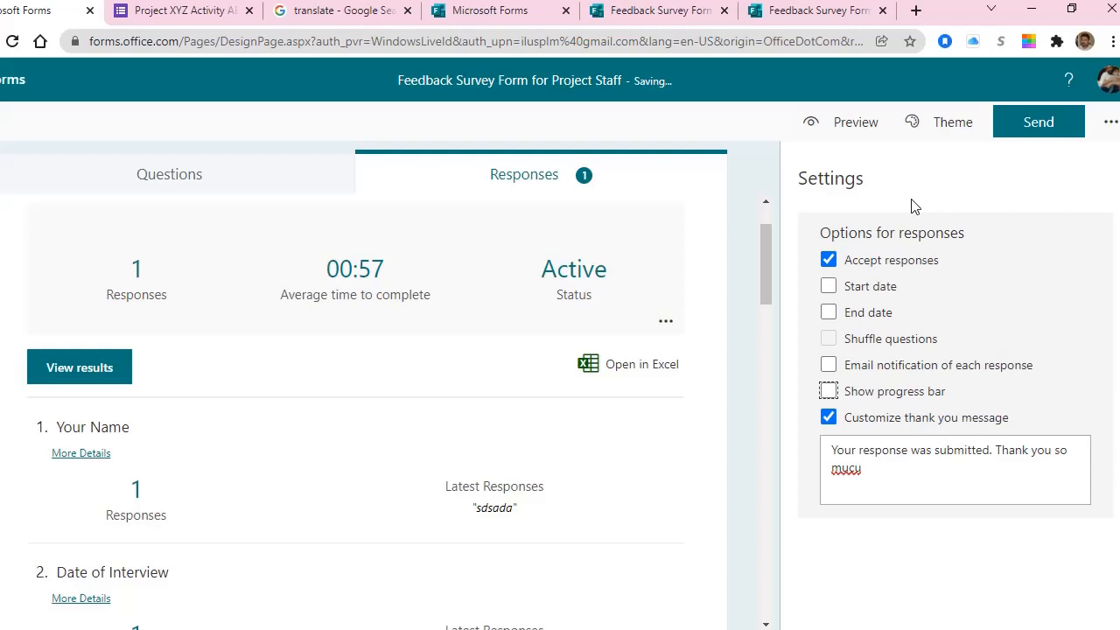
- Export the survey responses to Excel and open the downloaded workbook with editing enabled
{"action": "left_click", "coordinate": [529, 184]}
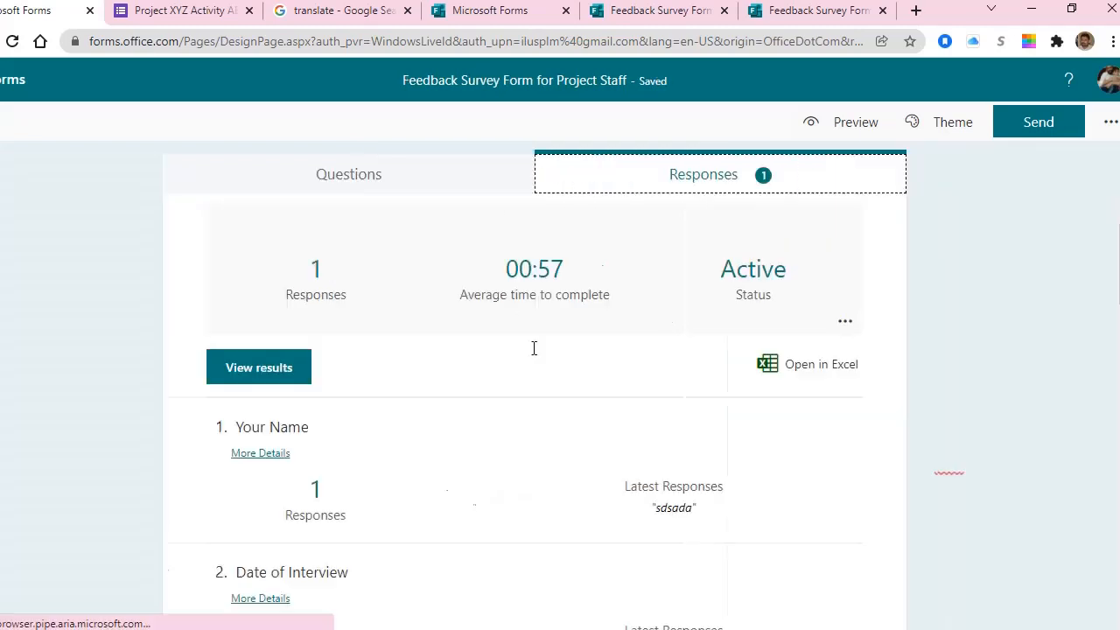
{"action": "left_click", "coordinate": [811, 372]}
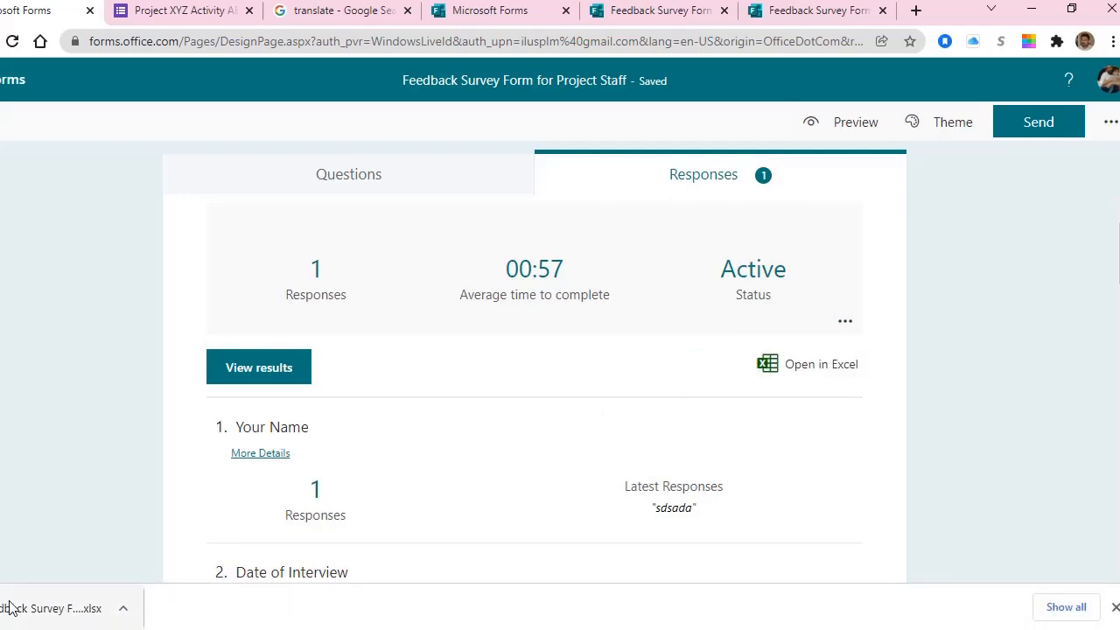
{"action": "left_click", "coordinate": [83, 599]}
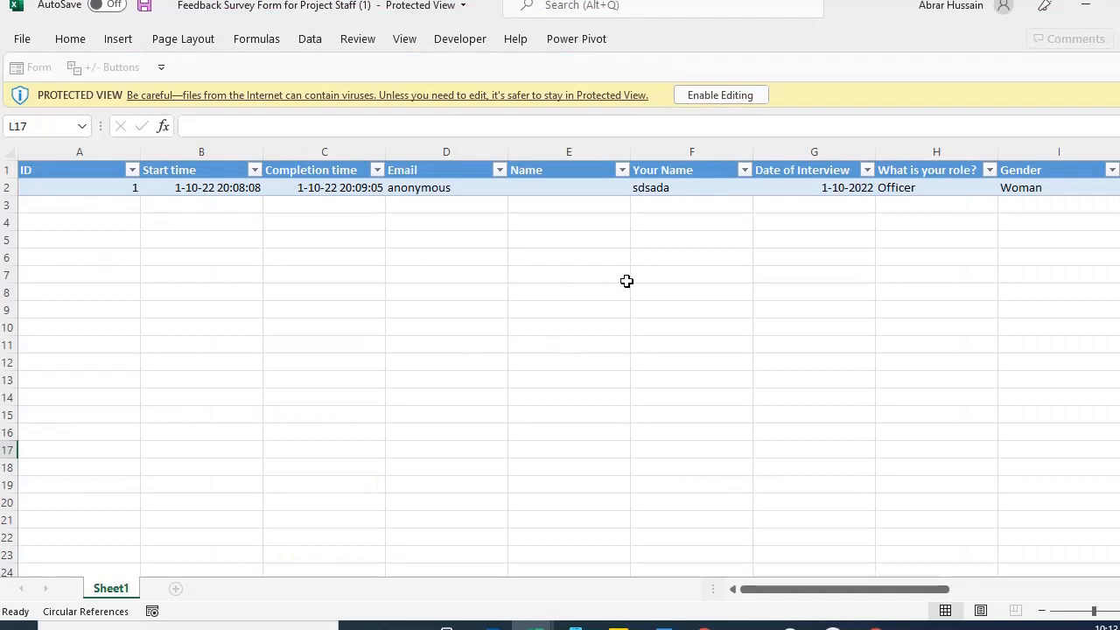
{"action": "left_click", "coordinate": [718, 95]}
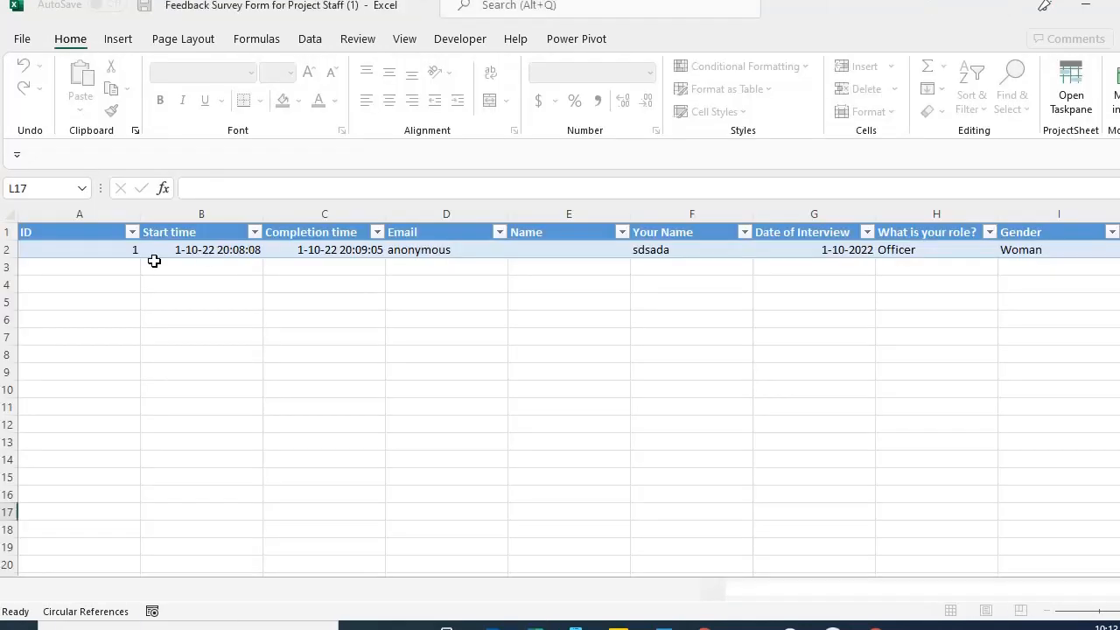
- Examine the ID, timing, email and name columns of the exported responses, plus the interview date and role columns
{"action": "left_click", "coordinate": [27, 233]}
{"action": "left_click_drag", "start_coordinate": [68, 234], "coordinate": [332, 256]}
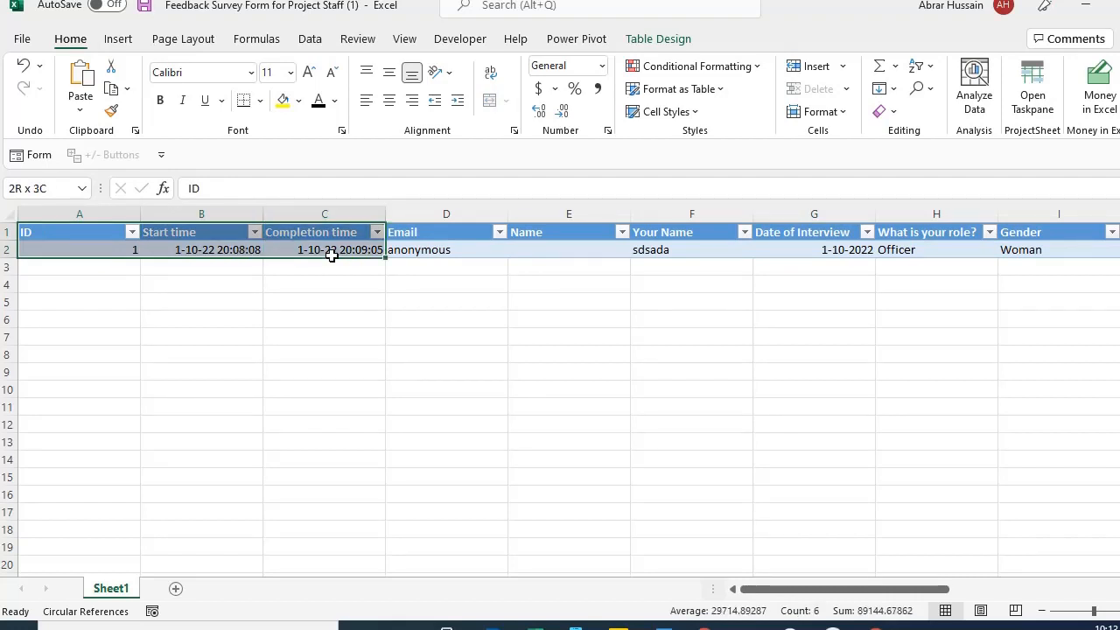
{"action": "left_click_drag", "start_coordinate": [437, 232], "coordinate": [545, 250]}
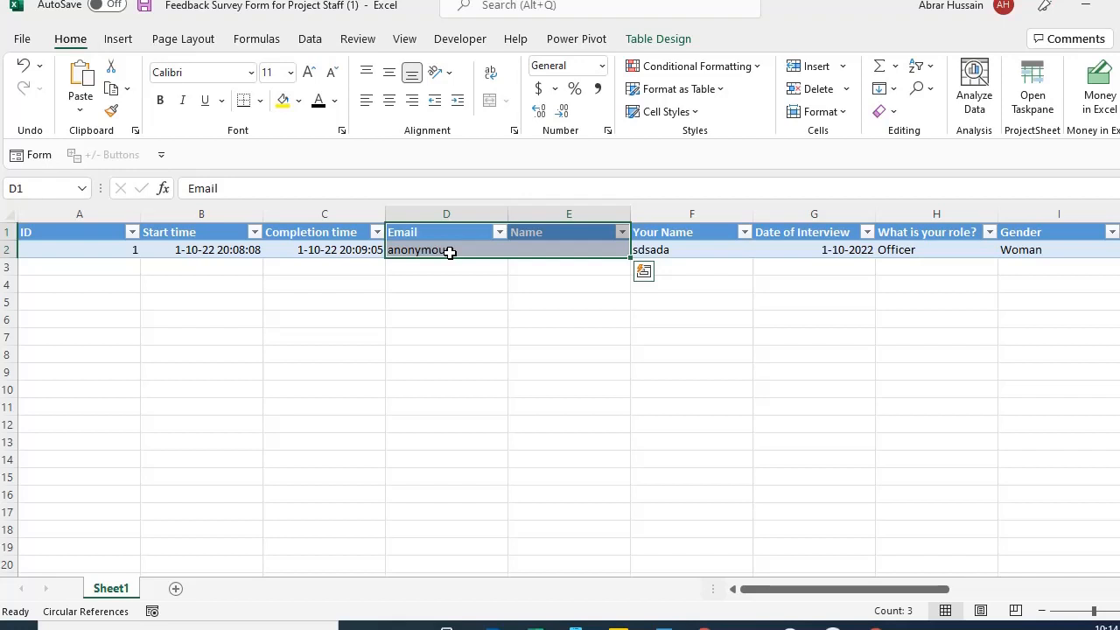
{"action": "left_click_drag", "start_coordinate": [435, 235], "coordinate": [515, 247]}
{"action": "left_click", "coordinate": [437, 230]}
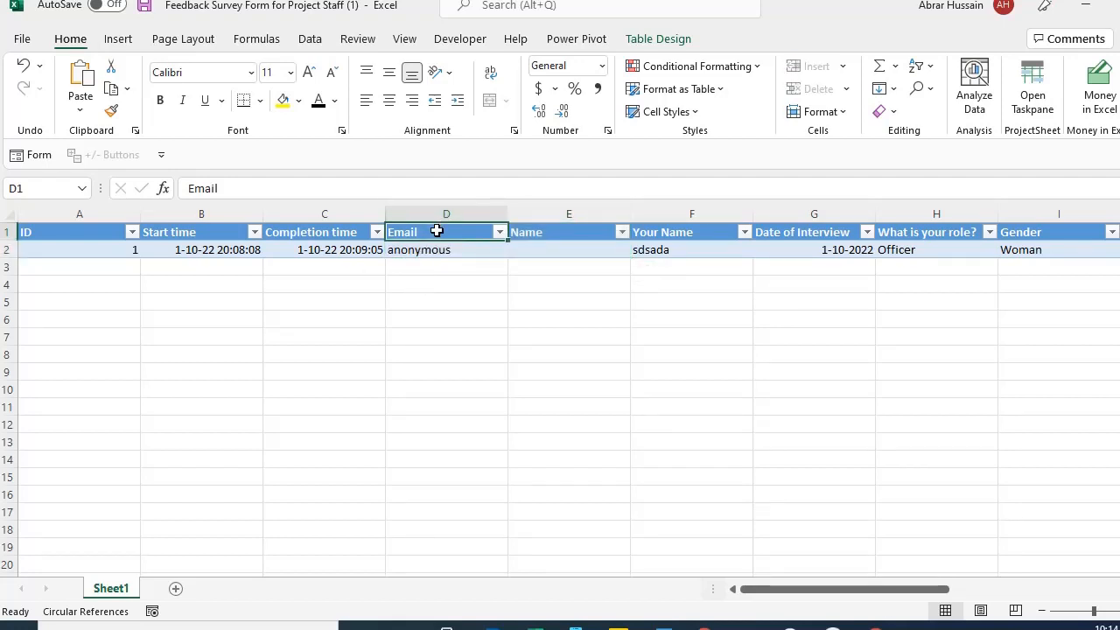
{"action": "left_click", "coordinate": [653, 233]}
{"action": "left_click", "coordinate": [681, 248]}
{"action": "left_click_drag", "start_coordinate": [681, 249], "coordinate": [686, 228]}
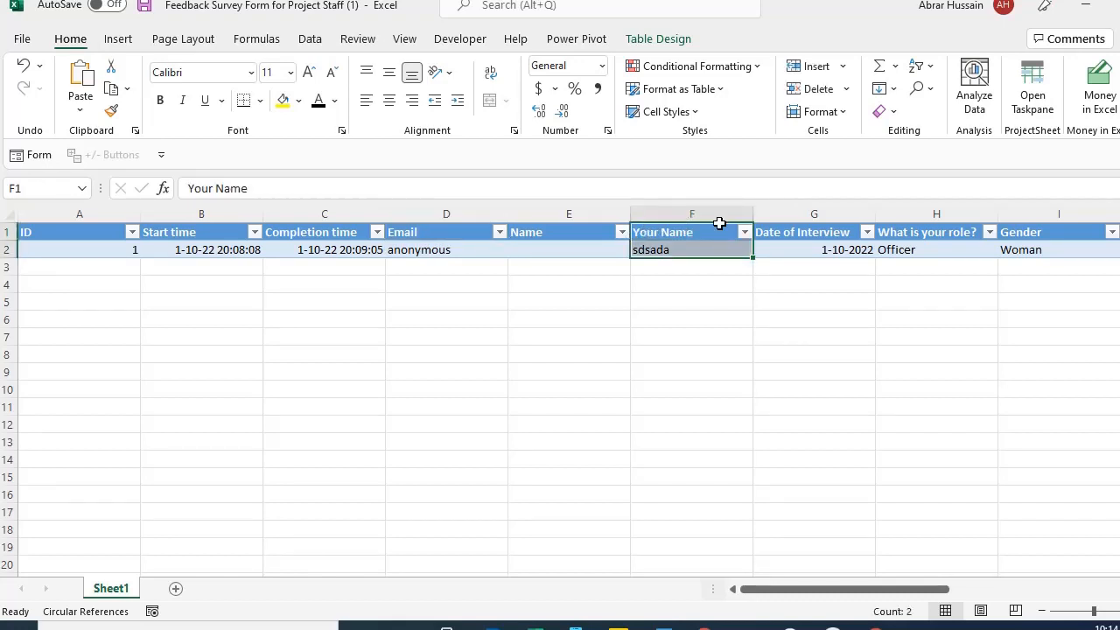
{"action": "left_click", "coordinate": [850, 231]}
{"action": "left_click", "coordinate": [941, 230]}
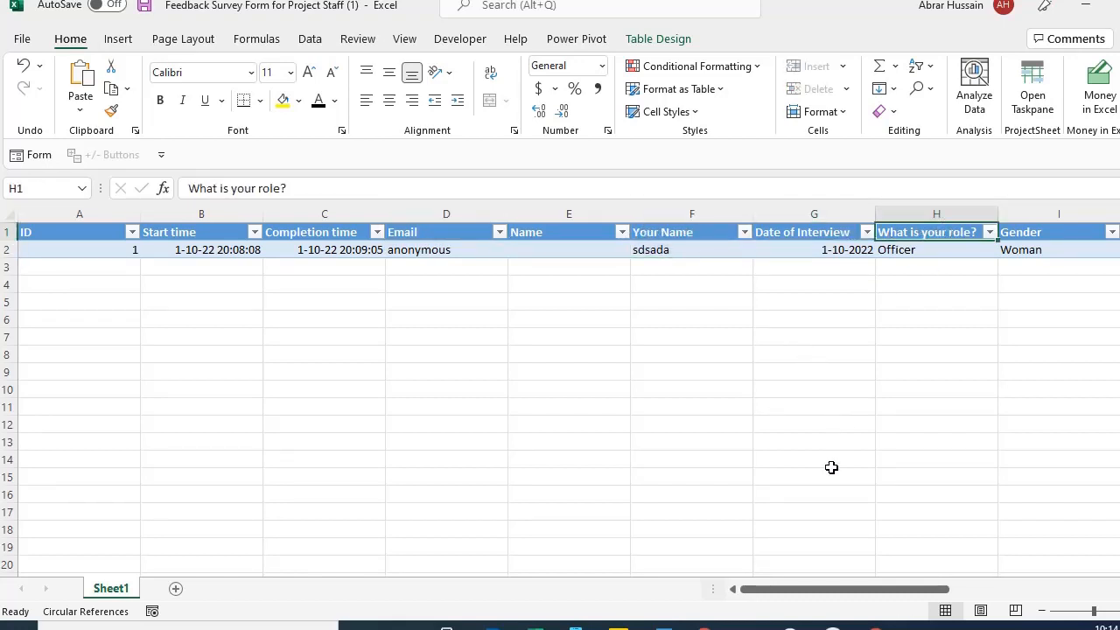
- Examine the project column and how the answers to the Project A and Project B intervention questions follow from it
{"action": "left_click_drag", "start_coordinate": [832, 591], "coordinate": [946, 595]}
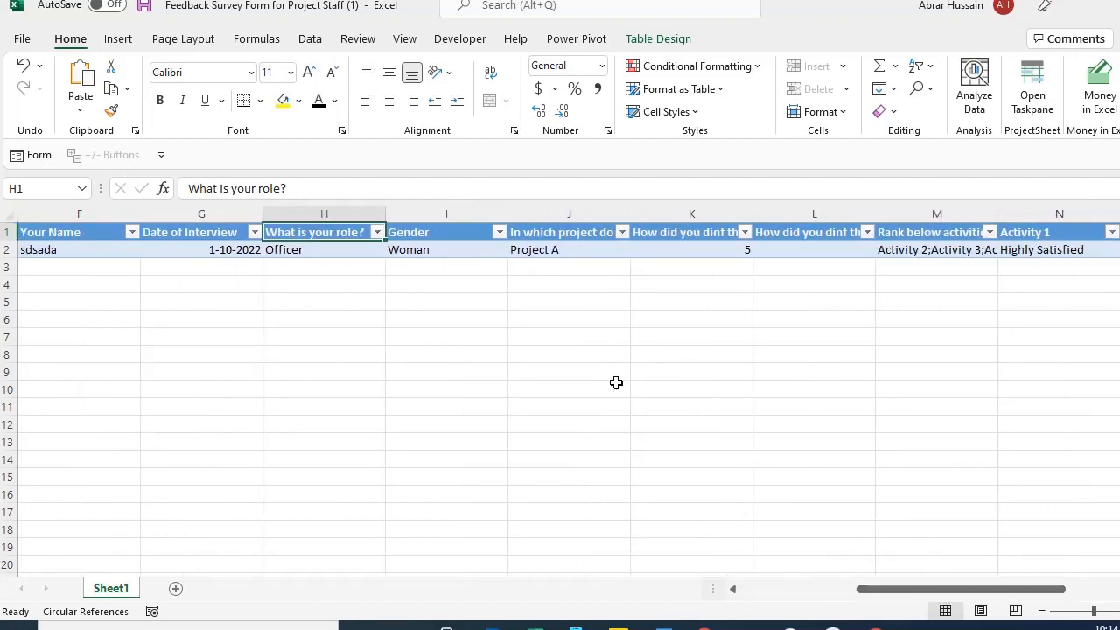
{"action": "left_click", "coordinate": [586, 232]}
{"action": "left_click", "coordinate": [552, 247]}
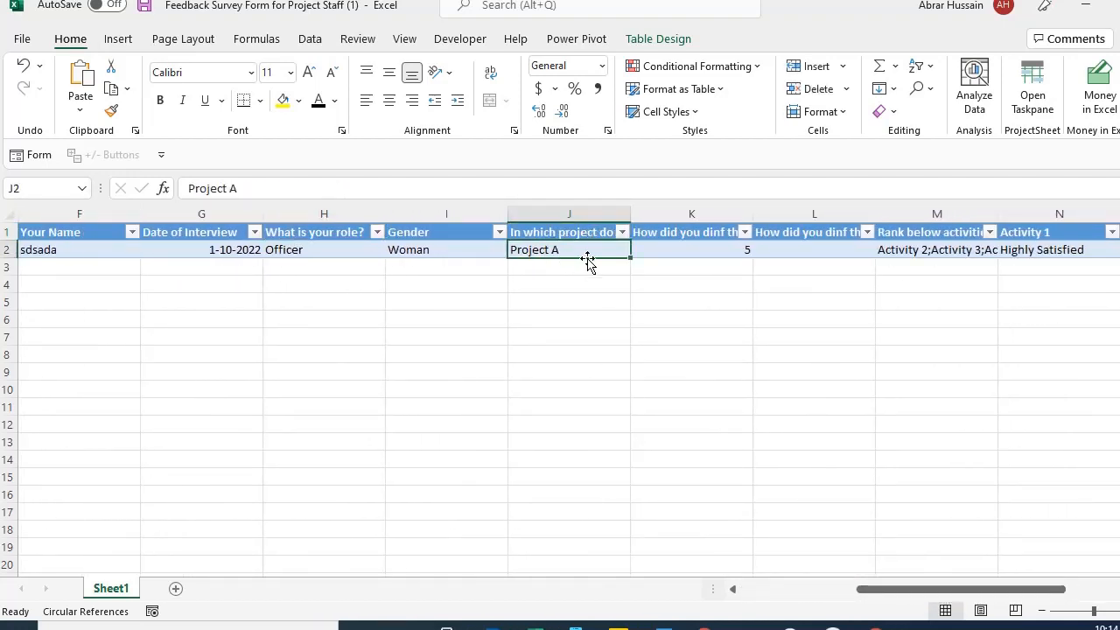
{"action": "key", "text": "Right"}
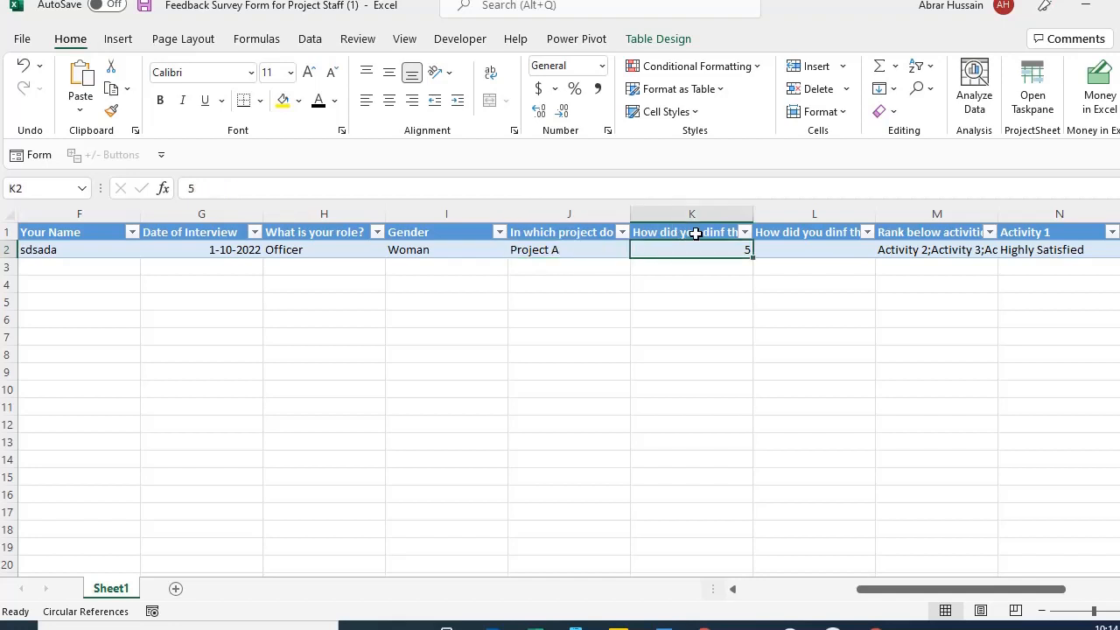
{"action": "left_click", "coordinate": [684, 233]}
{"action": "double_click", "coordinate": [684, 233]}
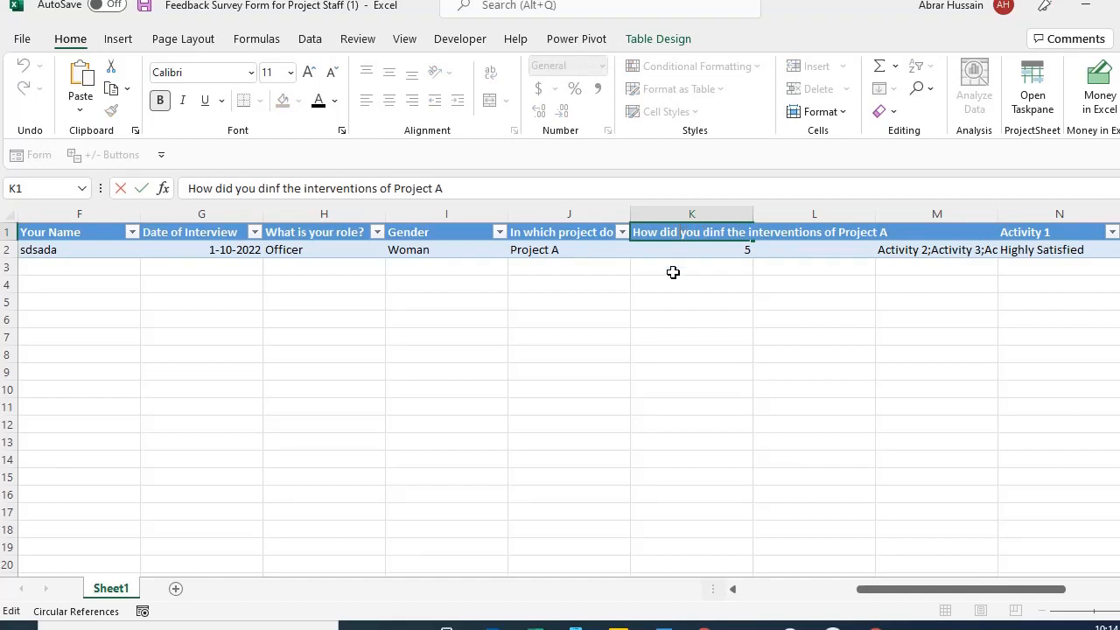
{"action": "left_click", "coordinate": [673, 270]}
{"action": "left_click", "coordinate": [807, 232]}
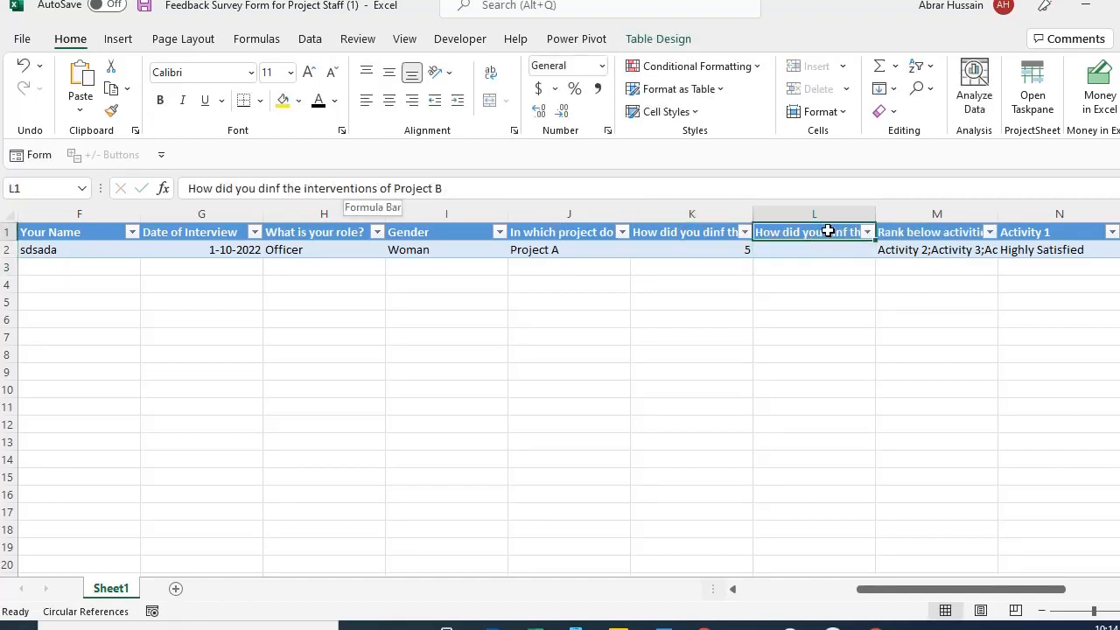
{"action": "left_click", "coordinate": [833, 250]}
{"action": "left_click", "coordinate": [560, 250]}
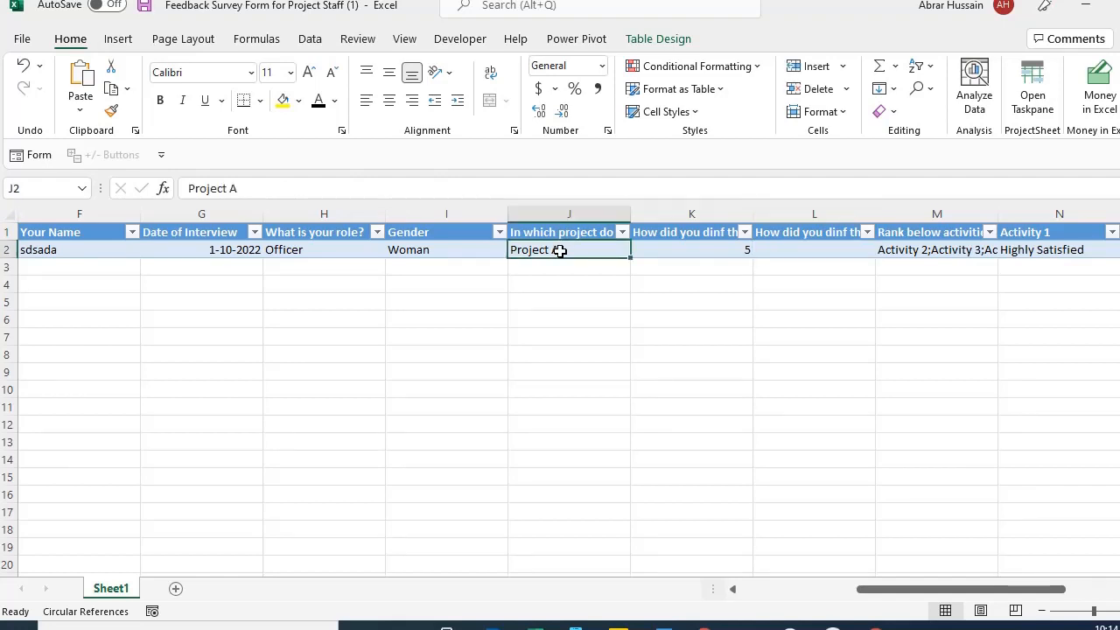
- Examine the second intervention question's answer and the full ranked list stored under Rank below activities
{"action": "left_click", "coordinate": [797, 249]}
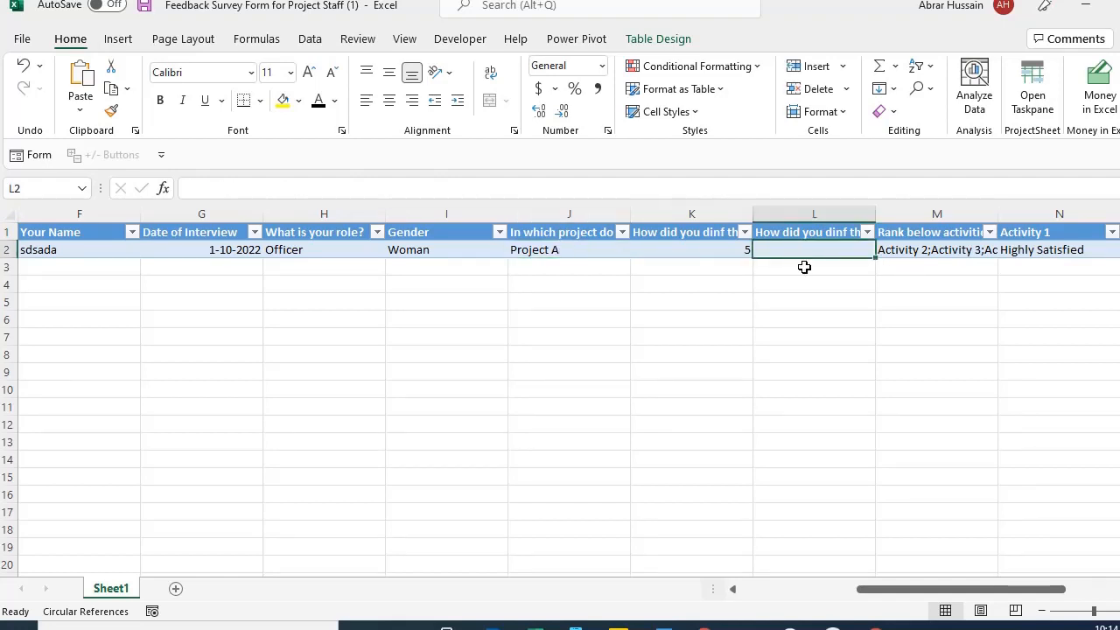
{"action": "left_click_drag", "start_coordinate": [913, 592], "coordinate": [956, 600]}
{"action": "left_click", "coordinate": [551, 232]}
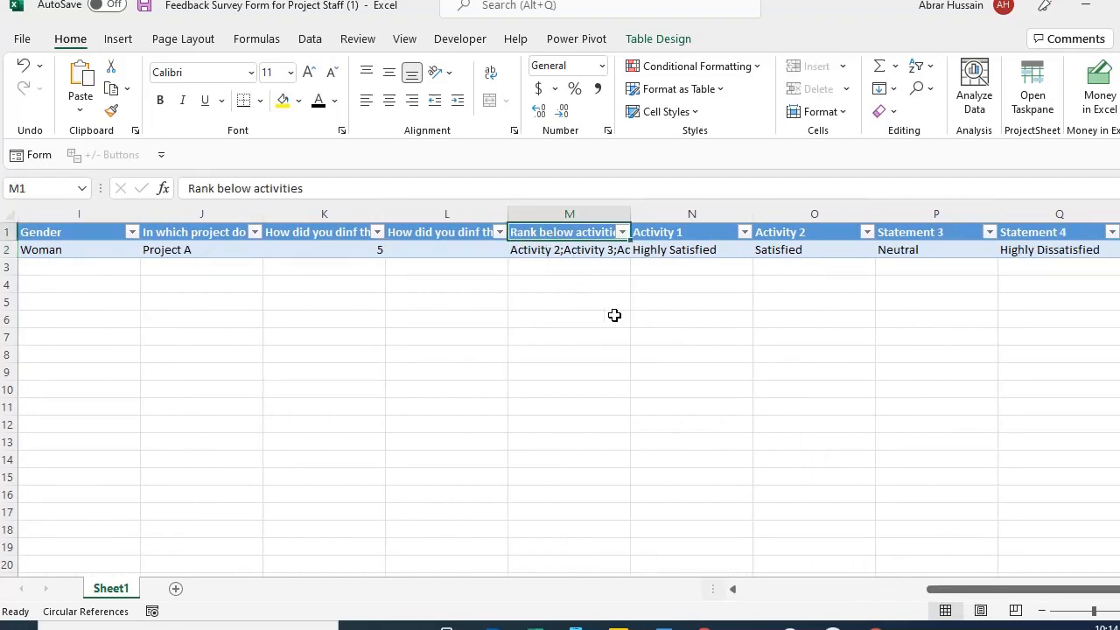
{"action": "left_click", "coordinate": [554, 251]}
{"action": "double_click", "coordinate": [554, 251]}
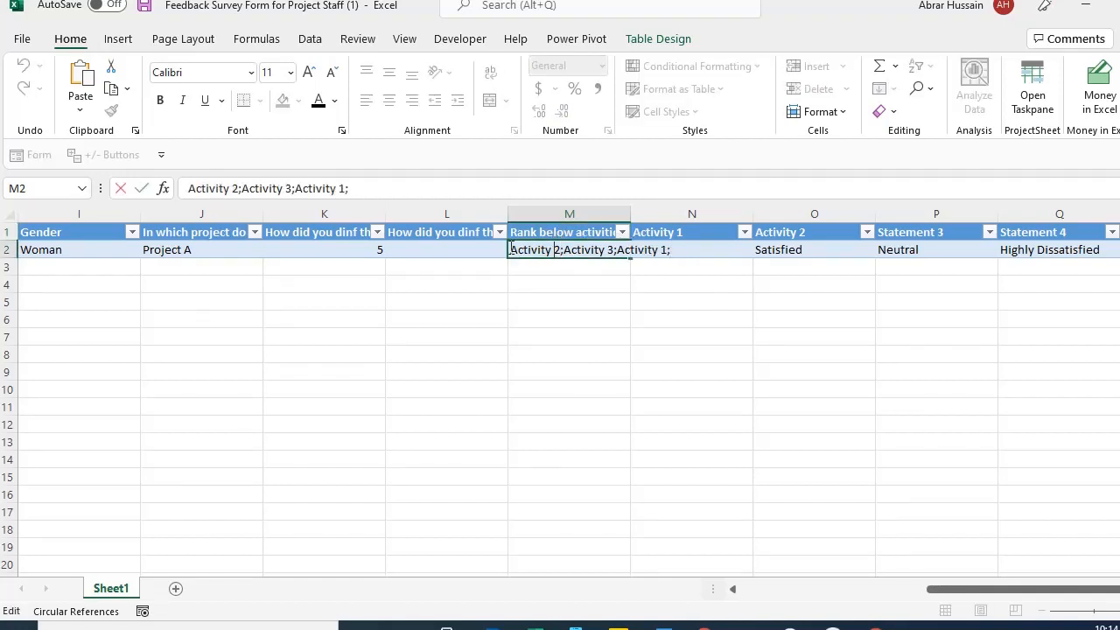
{"action": "left_click_drag", "start_coordinate": [512, 249], "coordinate": [694, 254]}
{"action": "left_click", "coordinate": [688, 297]}
- Compare the Rank below activities column with the neighbouring Activity 1 satisfaction column
{"action": "left_click_drag", "start_coordinate": [691, 210], "coordinate": [795, 213]}
{"action": "right_click", "coordinate": [796, 214]}
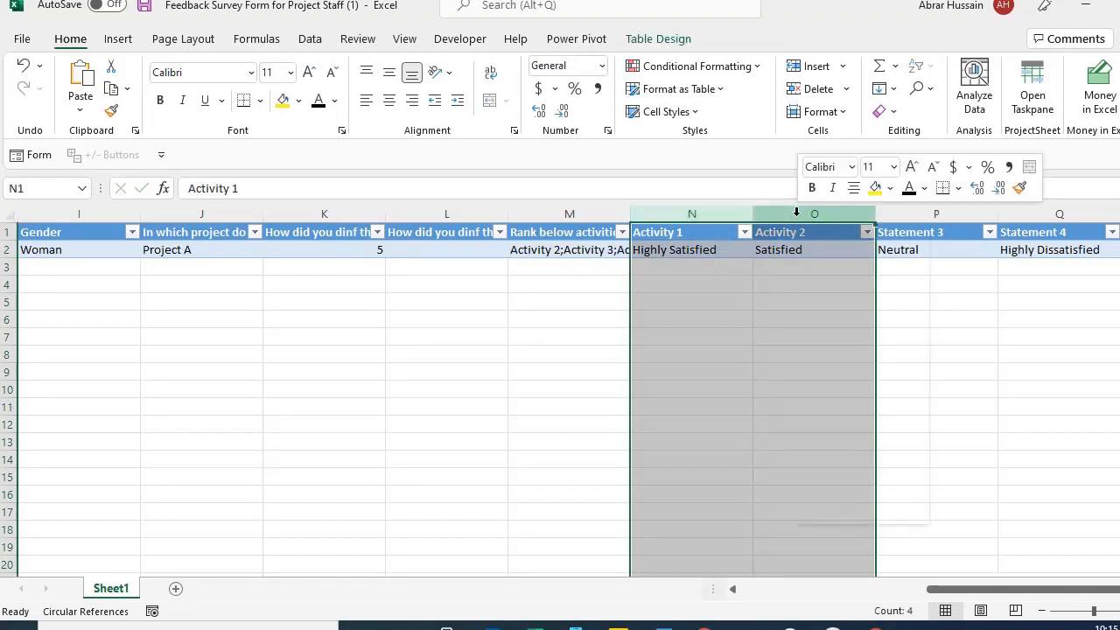
{"action": "left_click", "coordinate": [656, 248]}
{"action": "left_click", "coordinate": [662, 231]}
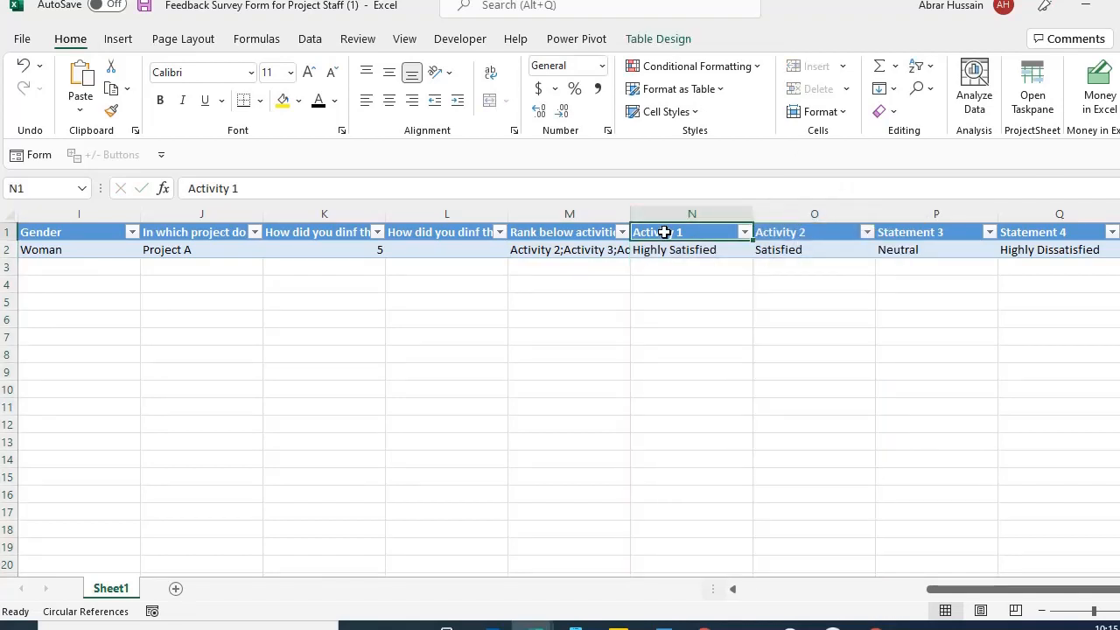
{"action": "left_click", "coordinate": [664, 251]}
{"action": "left_click", "coordinate": [562, 233]}
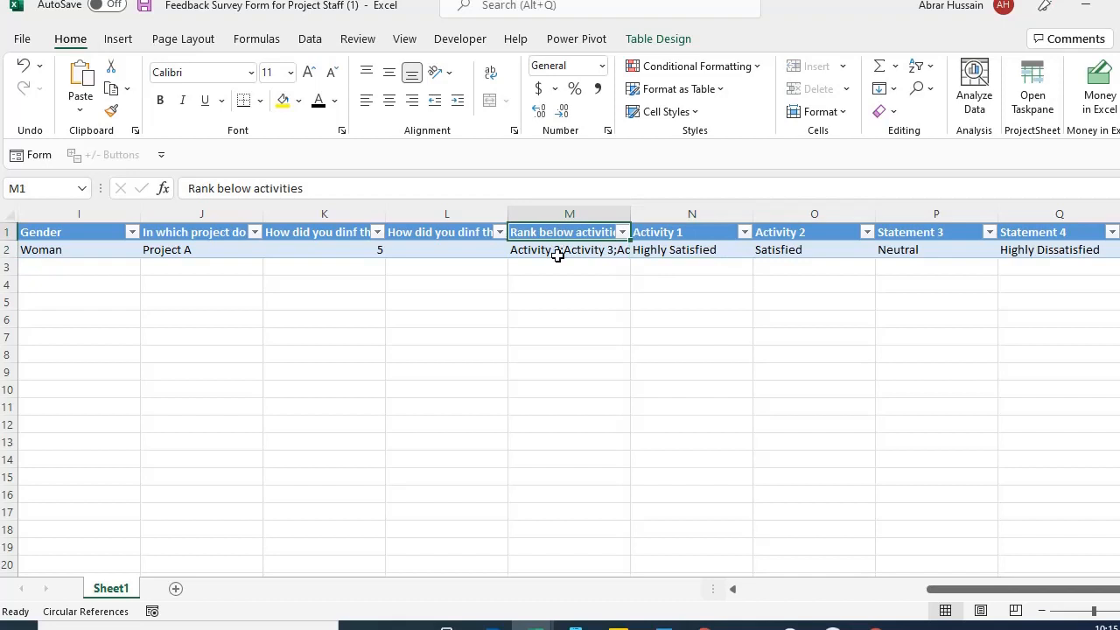
{"action": "left_click", "coordinate": [537, 249]}
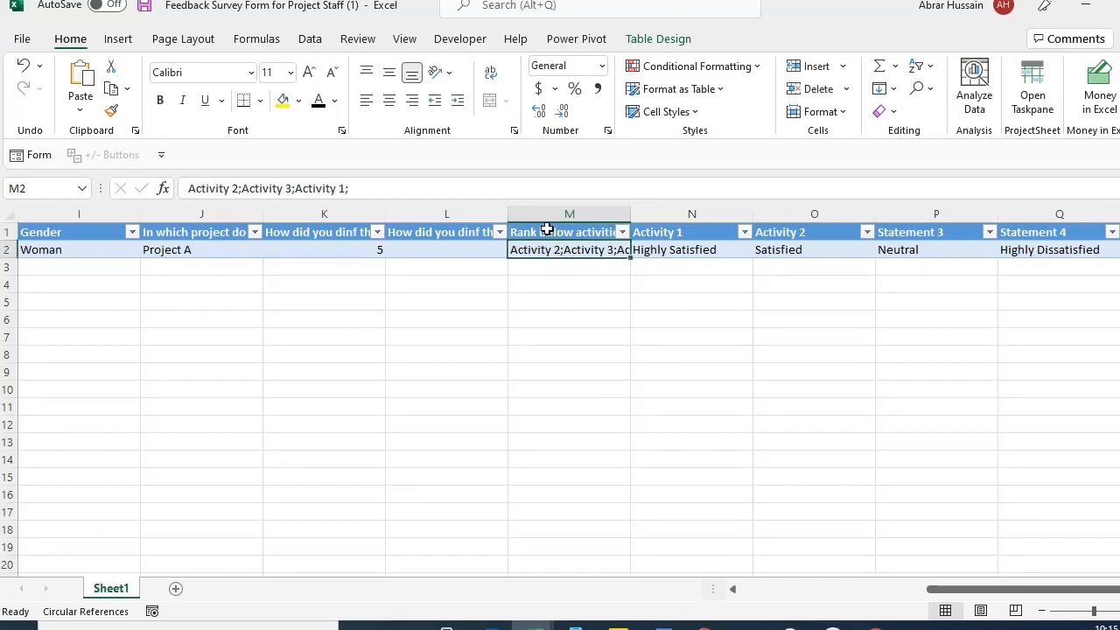
{"action": "left_click", "coordinate": [547, 229]}
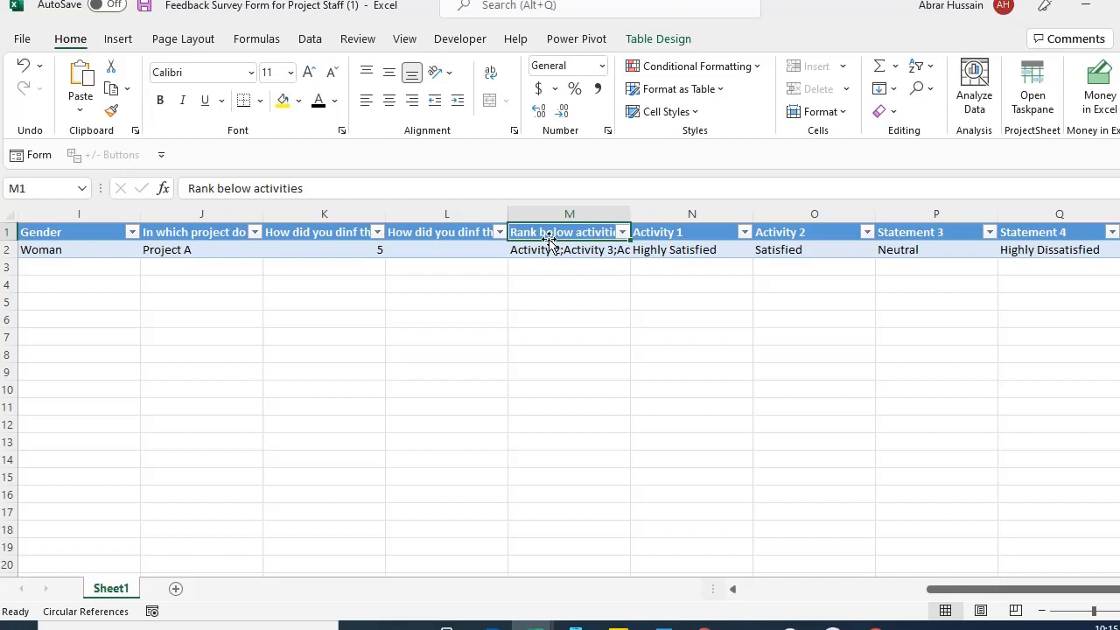
{"action": "left_click", "coordinate": [670, 231]}
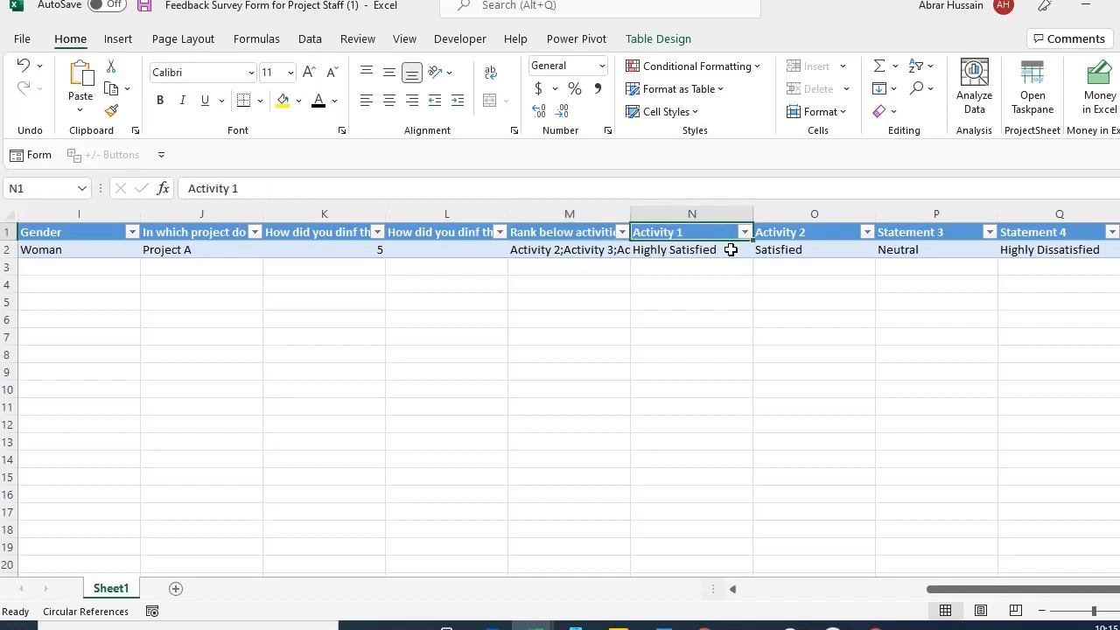
- Insert three blank table columns between Rank below activities and Activity 1
{"action": "left_click_drag", "start_coordinate": [697, 215], "coordinate": [936, 219]}
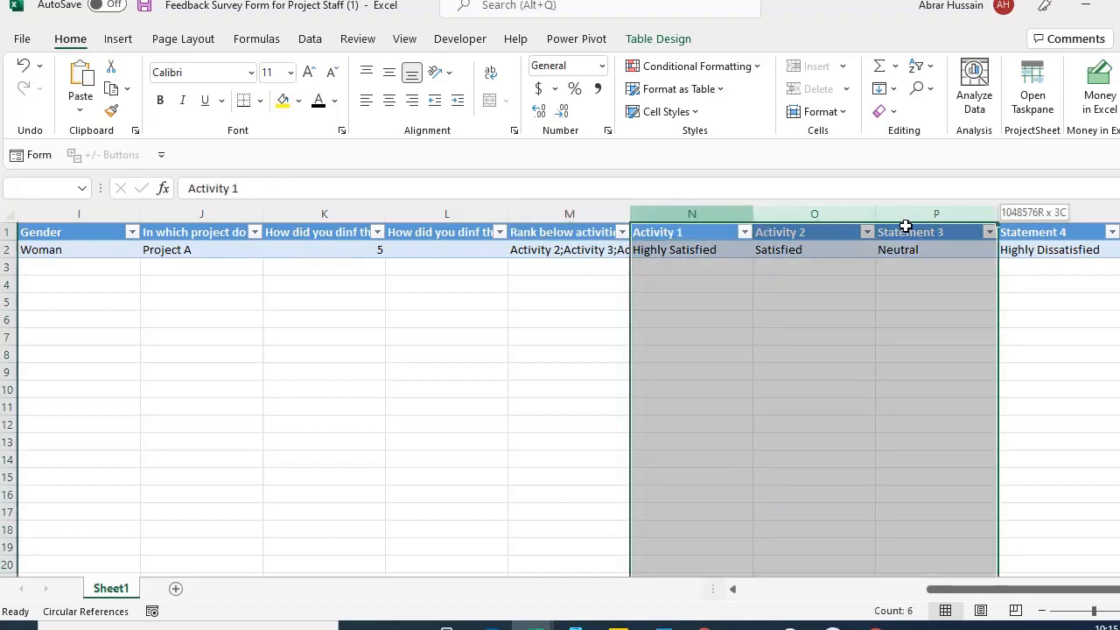
{"action": "right_click", "coordinate": [691, 216]}
{"action": "left_click", "coordinate": [742, 366]}
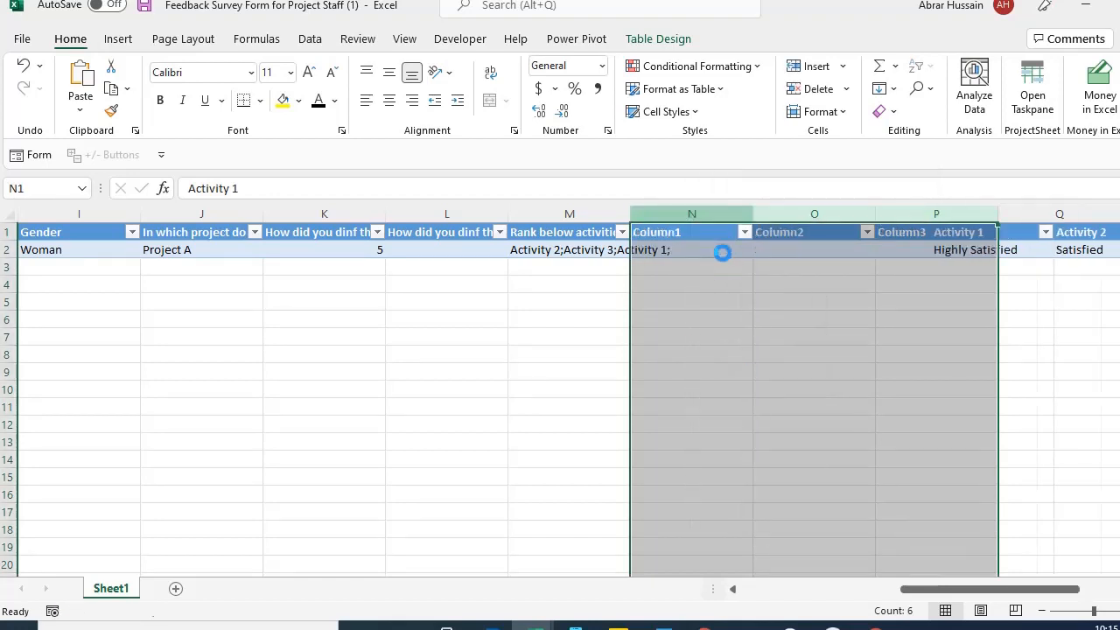
- Name the three new column headers Rank 1, Rank 2 and Rank 3
{"action": "left_click", "coordinate": [565, 233]}
{"action": "left_click", "coordinate": [674, 239]}
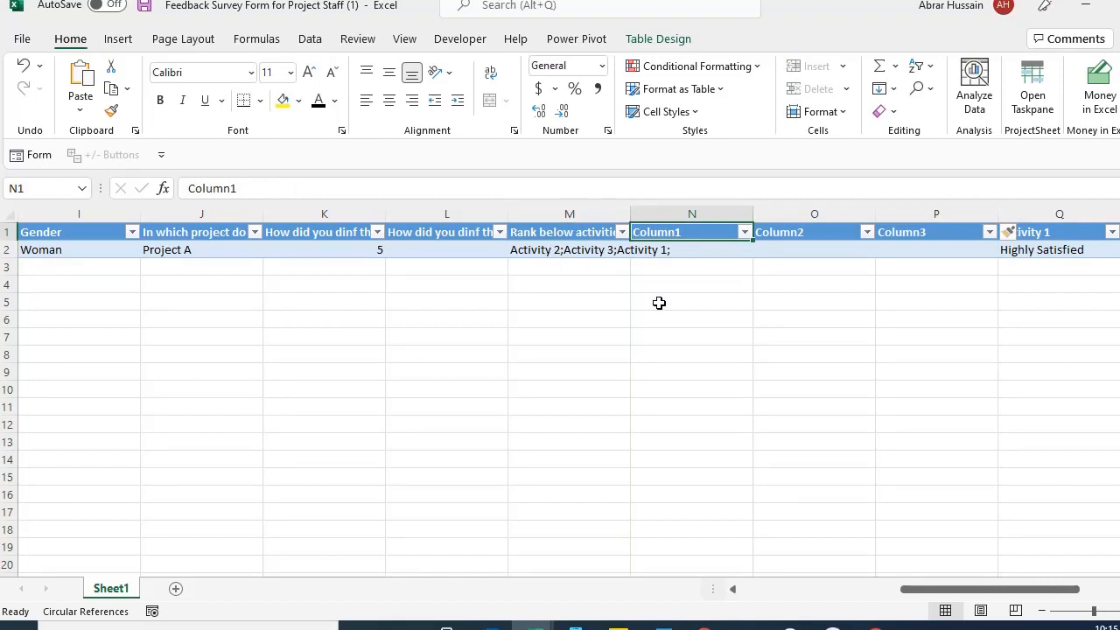
{"action": "type", "text": "Rank 1"}
{"action": "key", "text": "Return"}
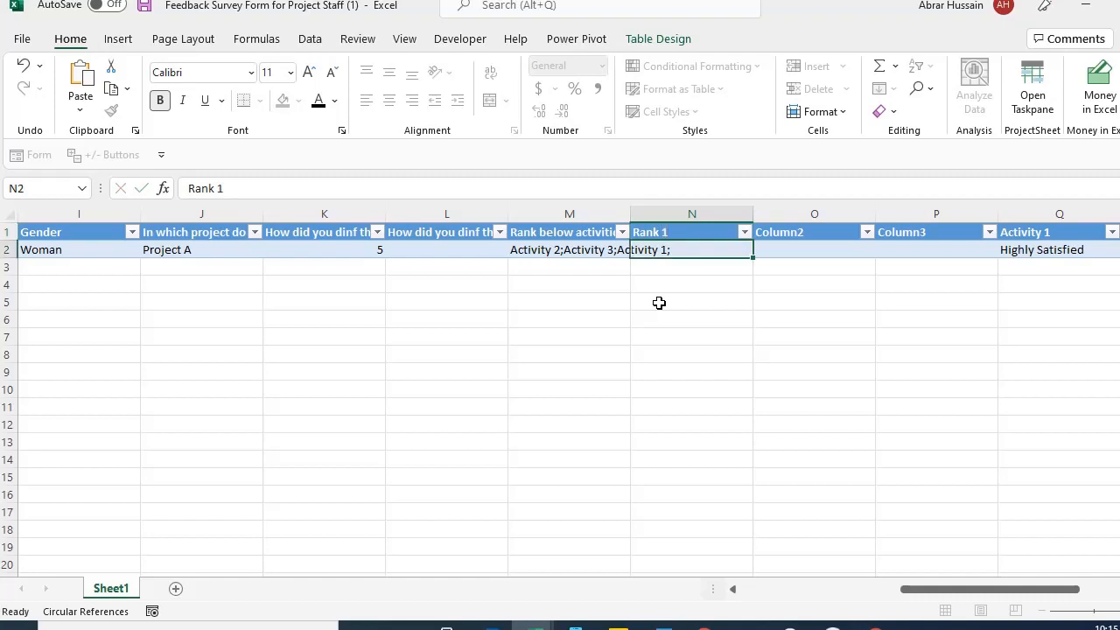
{"action": "key", "text": "Up"}
{"action": "key", "text": "Right"}
{"action": "type", "text": "Rank 12"}
{"action": "key", "text": "BackSpace"}
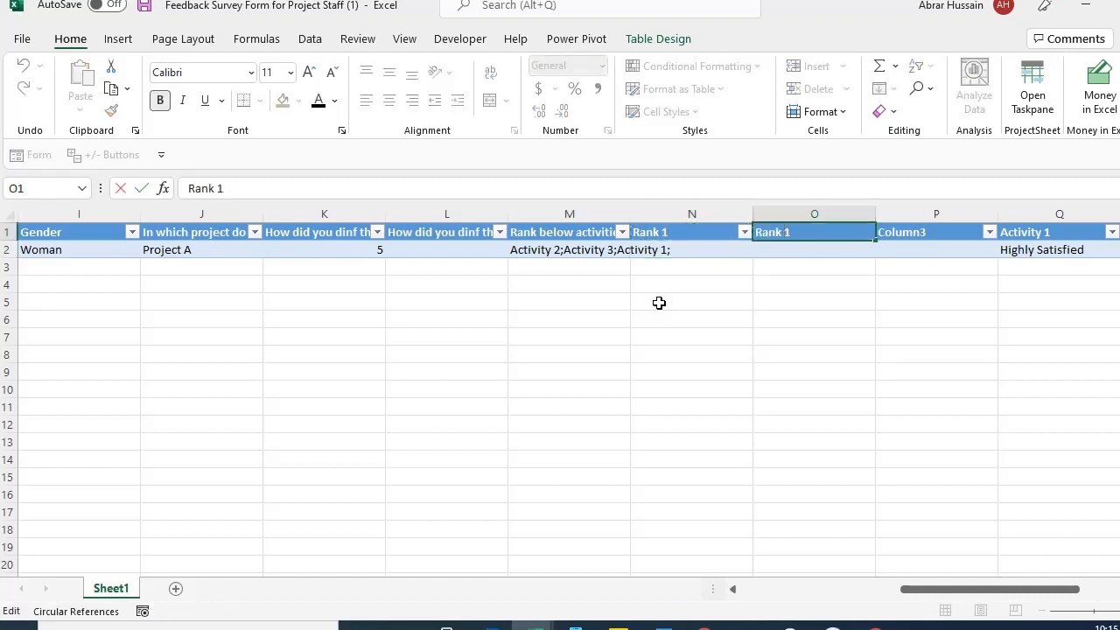
{"action": "key", "text": "BackSpace"}
{"action": "type", "text": "2"}
{"action": "key", "text": "Return"}
{"action": "key", "text": "Up"}
{"action": "key", "text": "Right"}
{"action": "type", "text": "Rank 22"}
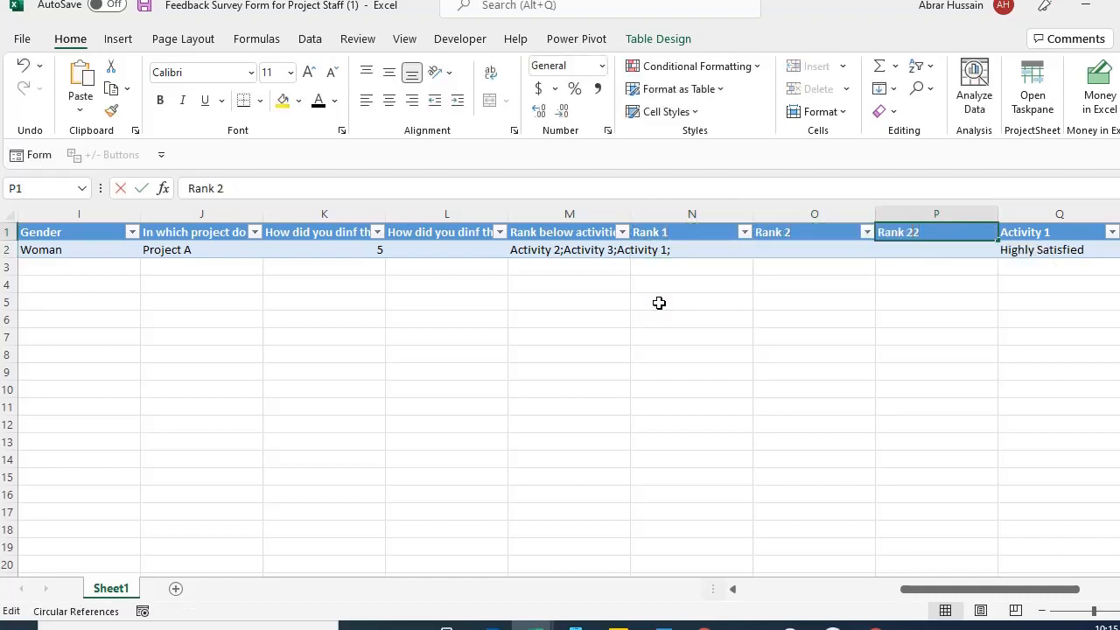
{"action": "key", "text": "BackSpace"}
{"action": "key", "text": "BackSpace"}
{"action": "type", "text": "34"}
{"action": "key", "text": "BackSpace"}
{"action": "key", "text": "Return"}
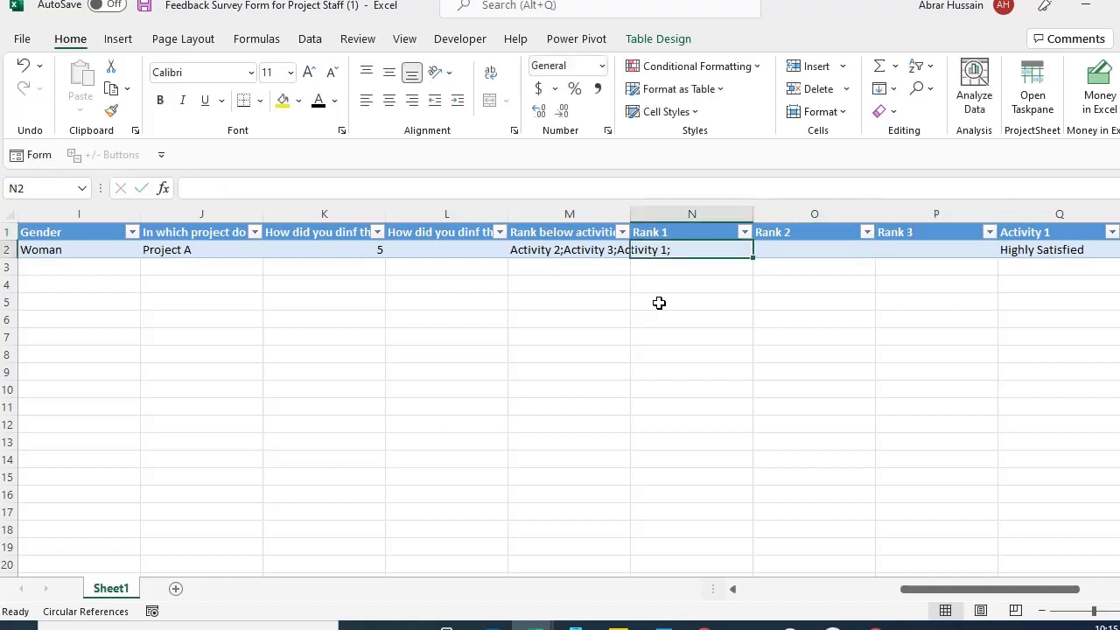
- Split the ranking answer in M2 with Text to Columns, using delimited data, the semicolon delimiter and General format
{"action": "key", "text": "Left"}
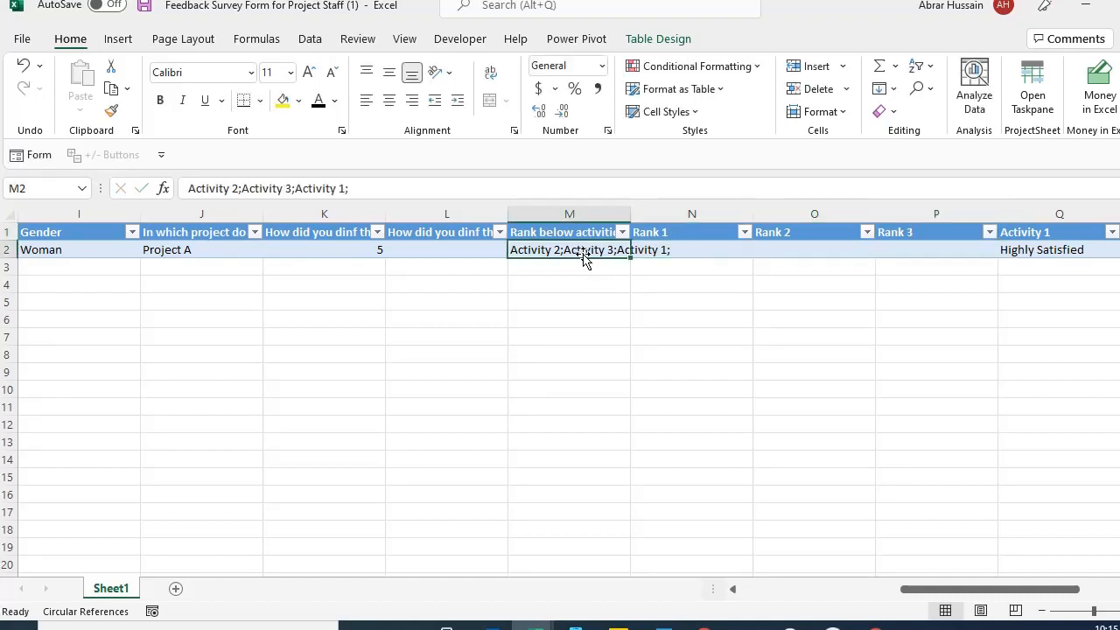
{"action": "left_click", "coordinate": [310, 40]}
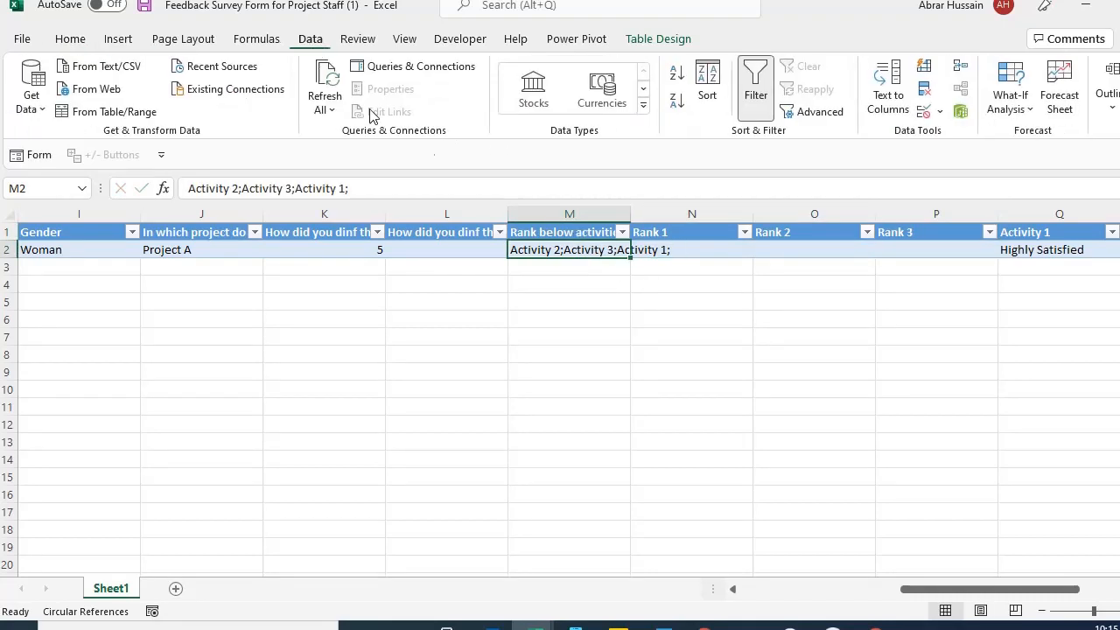
{"action": "left_click", "coordinate": [878, 92]}
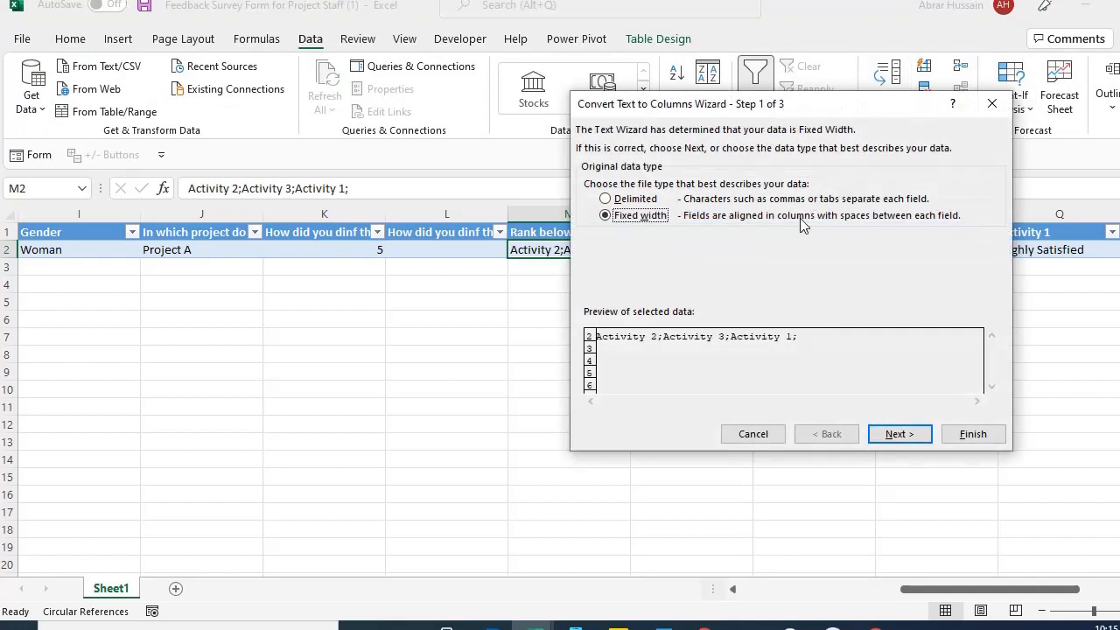
{"action": "left_click", "coordinate": [624, 200]}
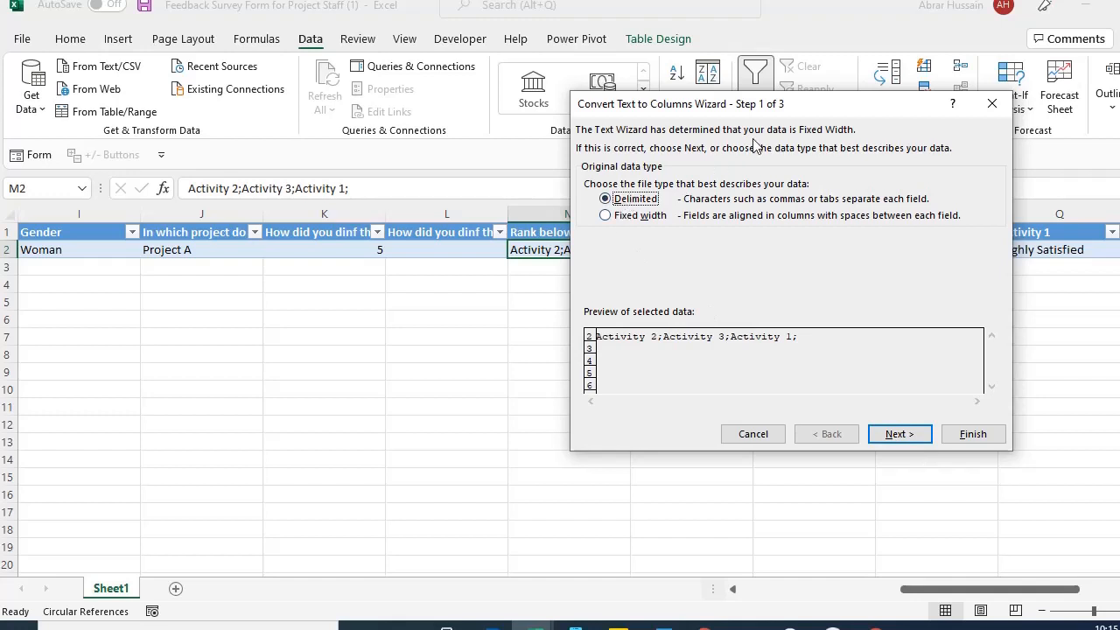
{"action": "left_click_drag", "start_coordinate": [780, 105], "coordinate": [845, 218]}
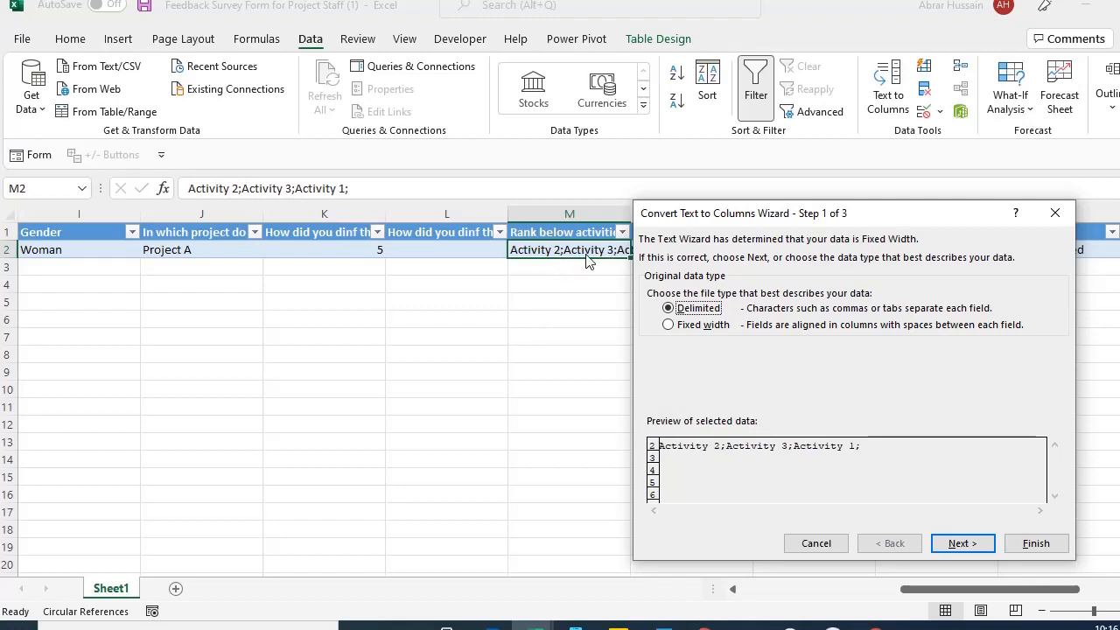
{"action": "left_click", "coordinate": [973, 550]}
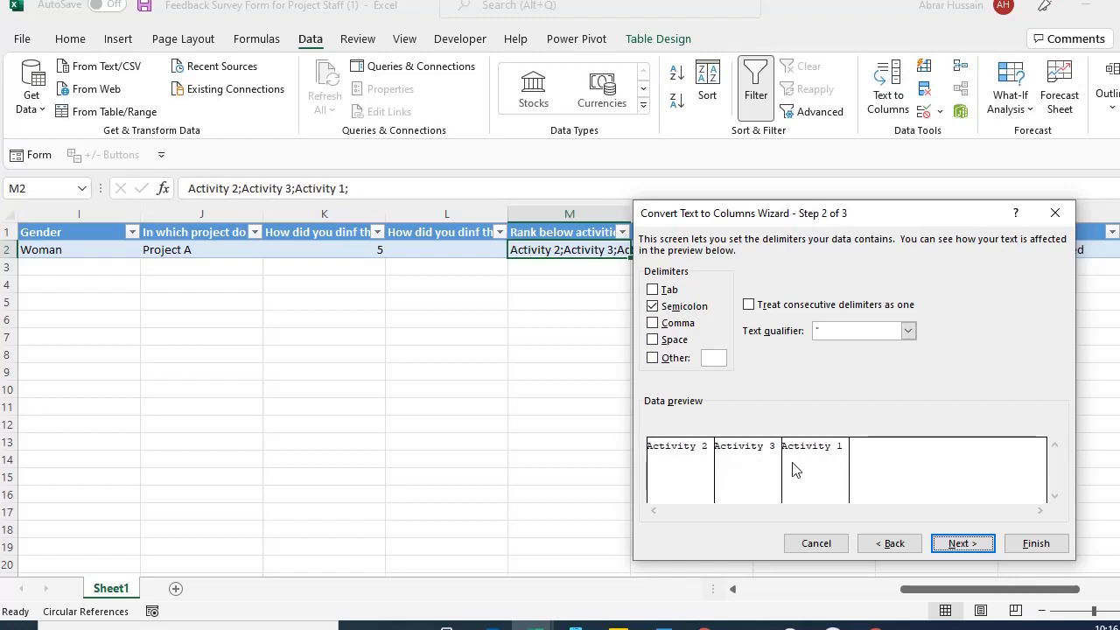
{"action": "left_click", "coordinate": [963, 543]}
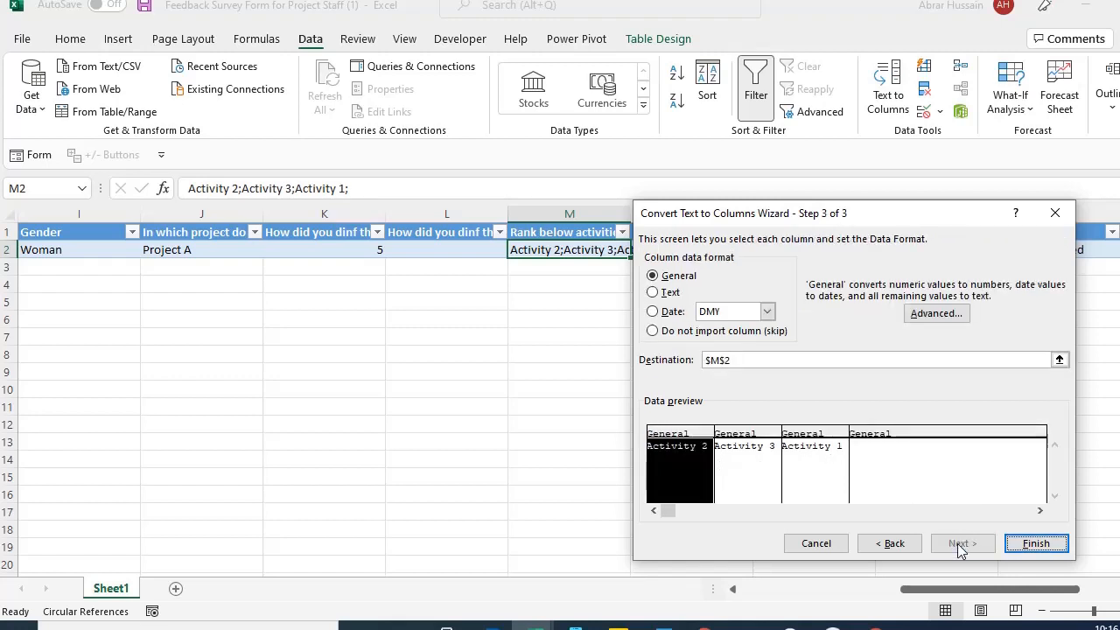
{"action": "left_click", "coordinate": [1051, 542]}
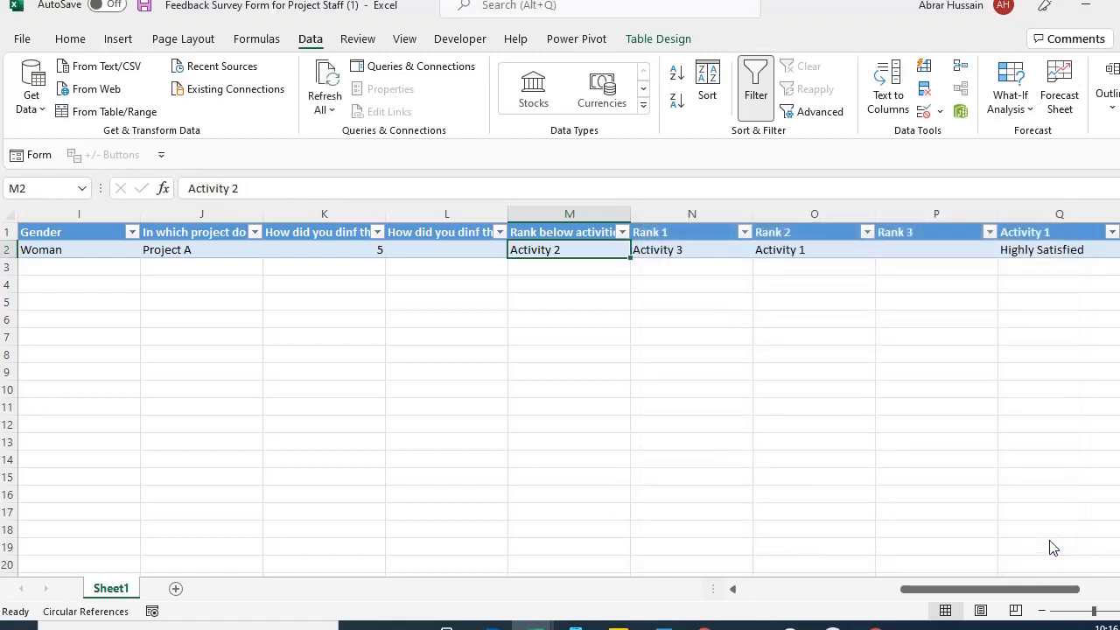
- Copy the split activities in M2:O2 into the Rank 1, Rank 2 and Rank 3 columns, starting at N2
{"action": "left_click", "coordinate": [688, 252]}
{"action": "left_click", "coordinate": [800, 253]}
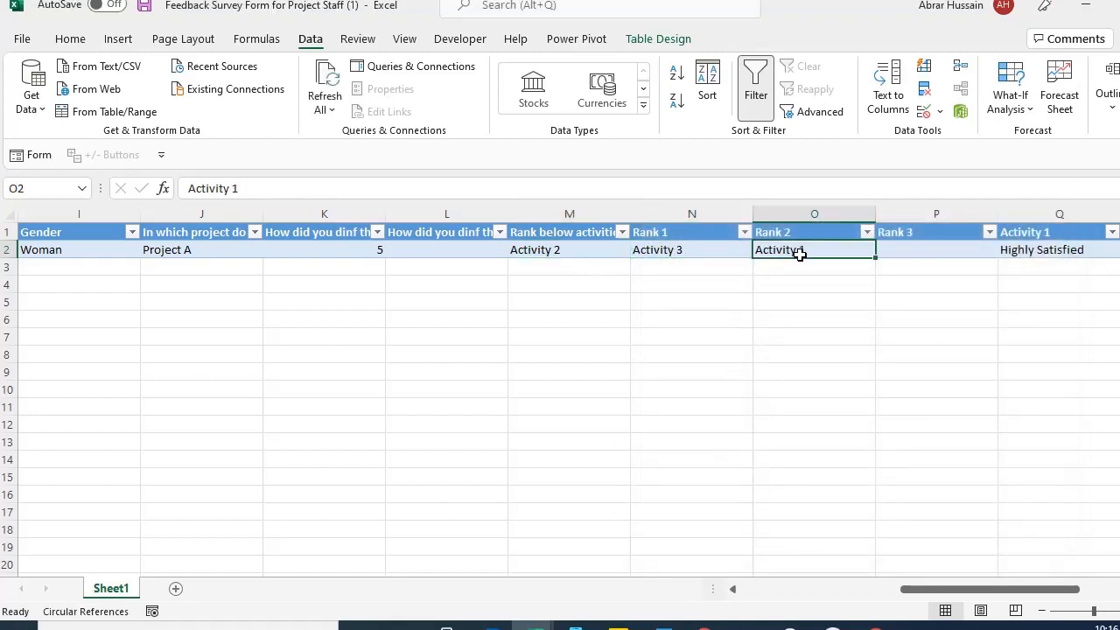
{"action": "left_click", "coordinate": [565, 250]}
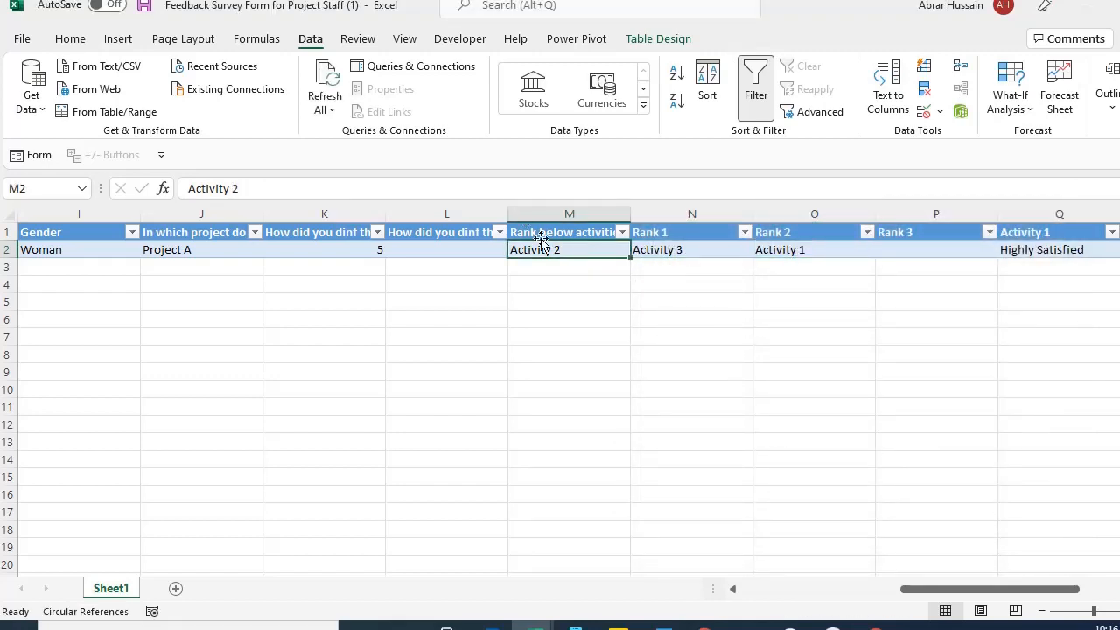
{"action": "left_click", "coordinate": [541, 232]}
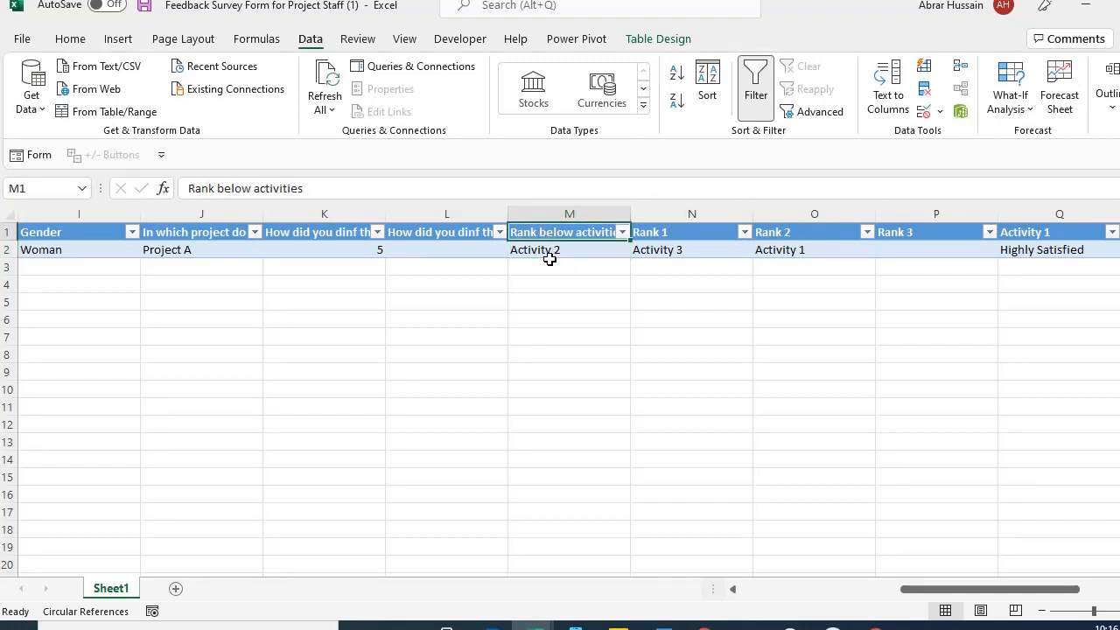
{"action": "left_click_drag", "start_coordinate": [550, 252], "coordinate": [760, 251]}
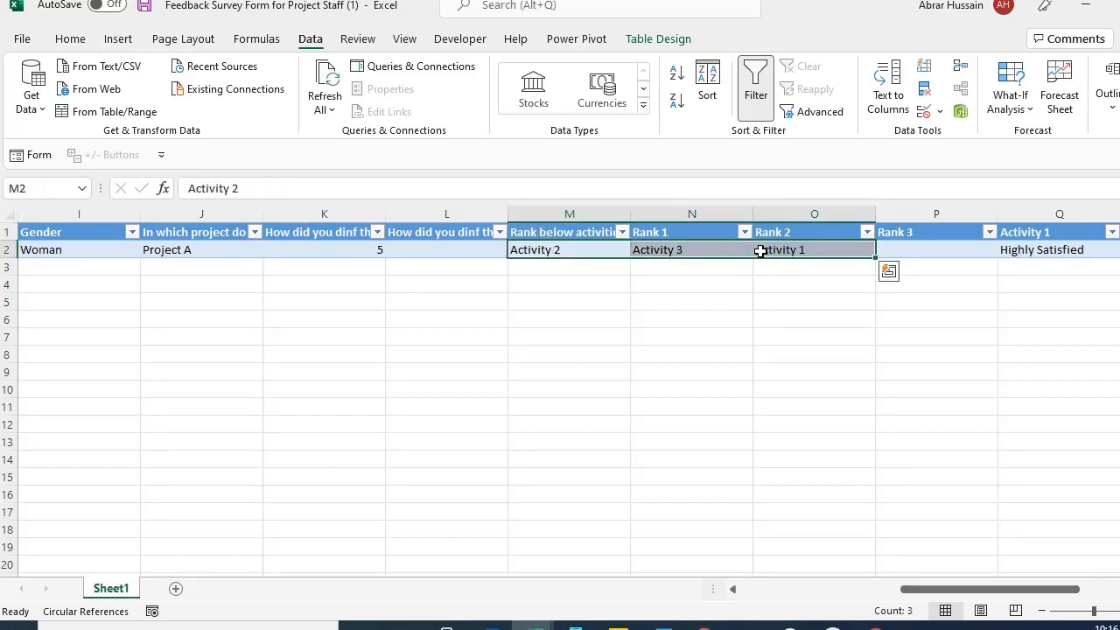
{"action": "key", "text": "ctrl+c"}
{"action": "left_click", "coordinate": [698, 252]}
{"action": "key", "text": "ctrl+v"}
{"action": "left_click", "coordinate": [546, 250]}
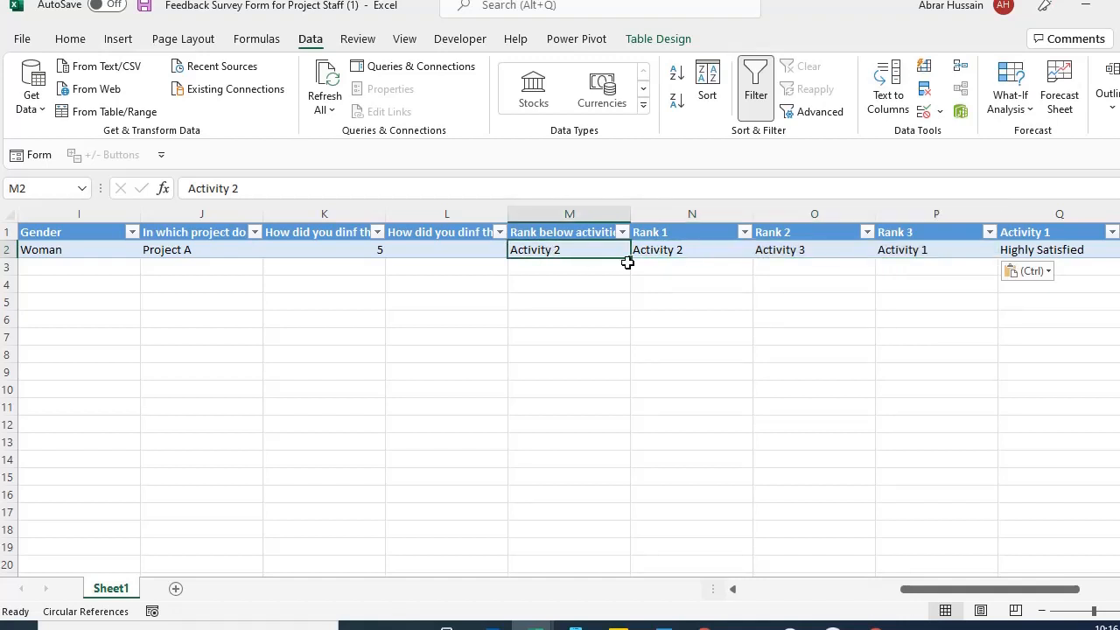
- Examine which activity falls under each of the Rank 1, Rank 2 and Rank 3 headers
{"action": "left_click", "coordinate": [676, 208]}
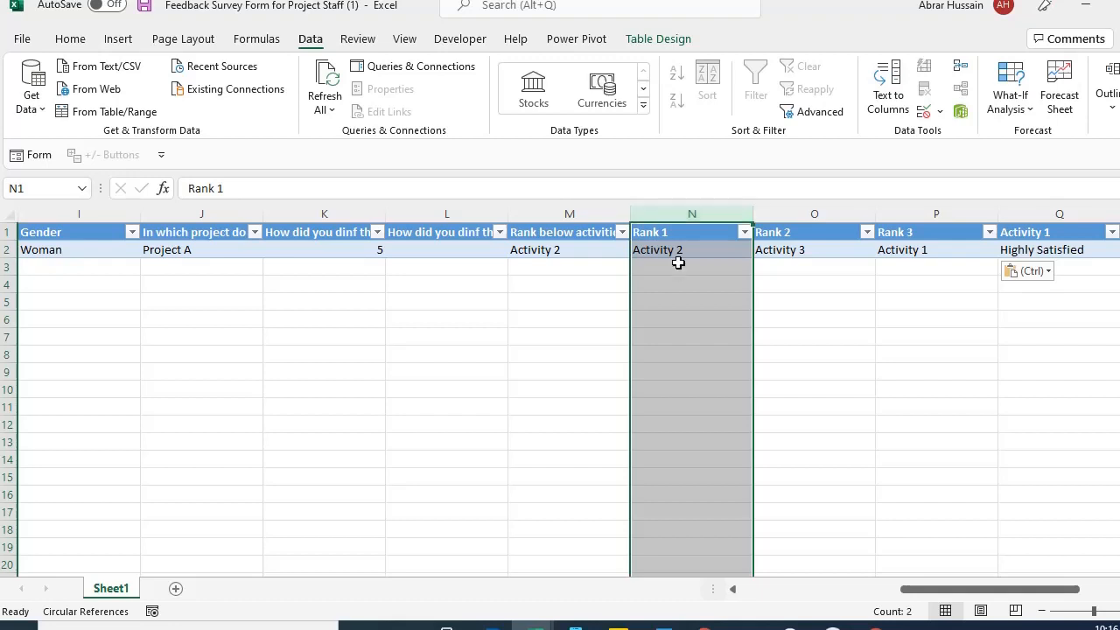
{"action": "left_click", "coordinate": [676, 250]}
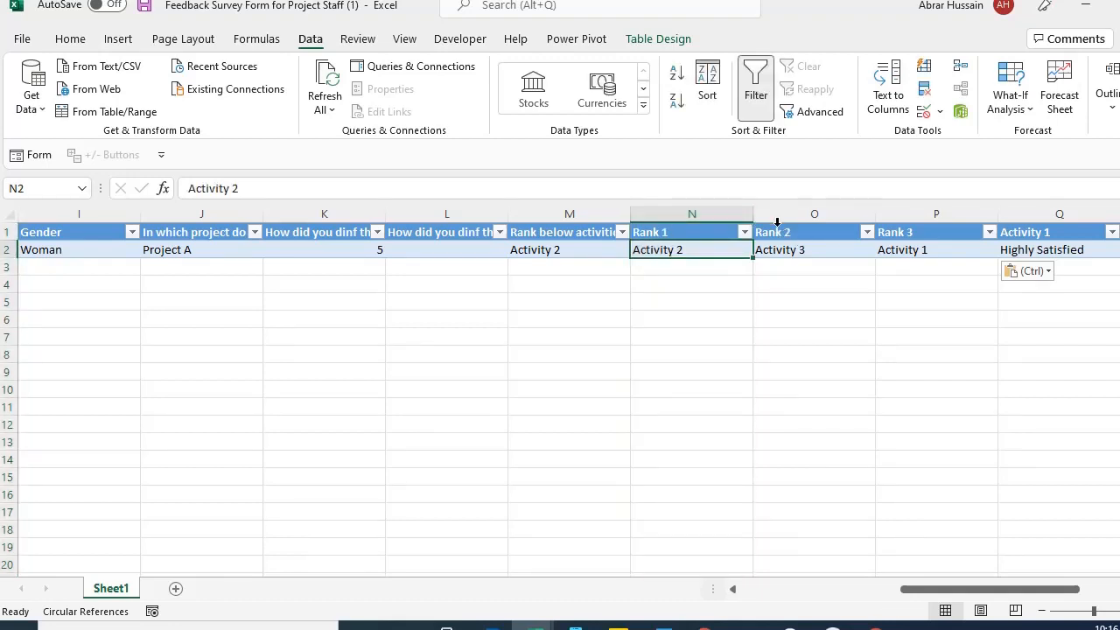
{"action": "left_click", "coordinate": [792, 251]}
{"action": "left_click", "coordinate": [801, 225]}
{"action": "left_click", "coordinate": [809, 247]}
{"action": "left_click", "coordinate": [845, 236]}
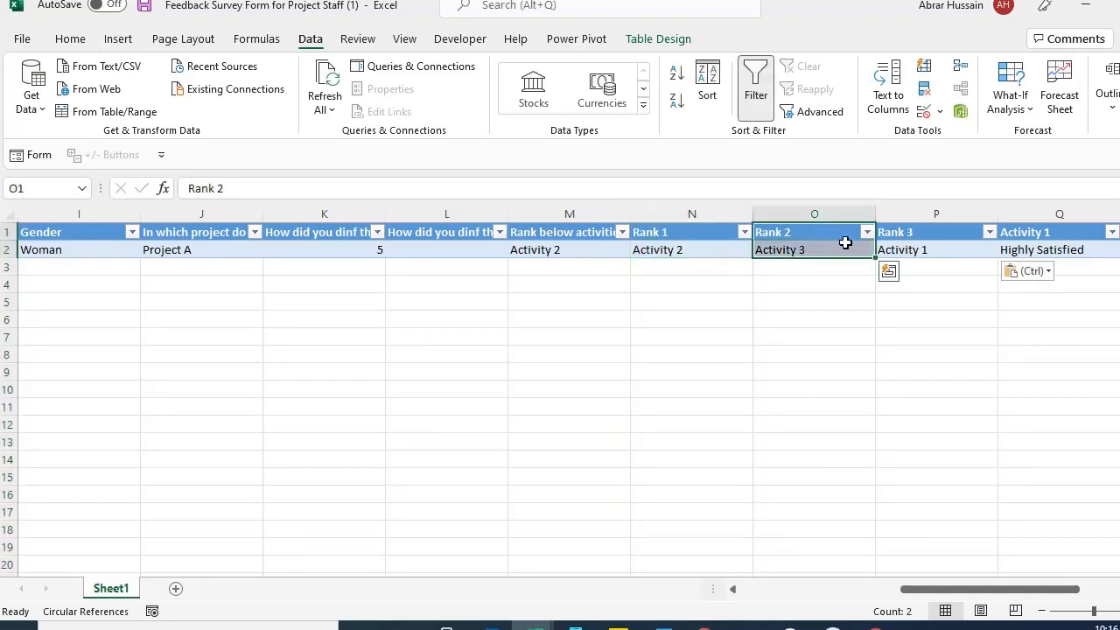
{"action": "left_click", "coordinate": [930, 233]}
{"action": "left_click", "coordinate": [927, 251]}
{"action": "left_click", "coordinate": [922, 231]}
{"action": "left_click", "coordinate": [922, 250]}
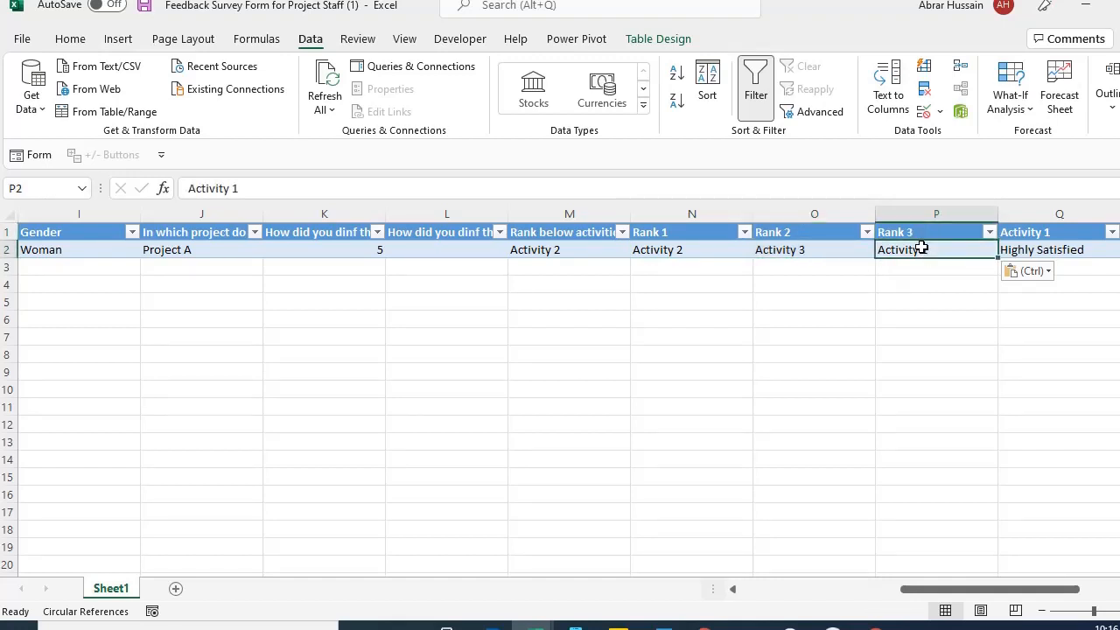
{"action": "left_click", "coordinate": [916, 233]}
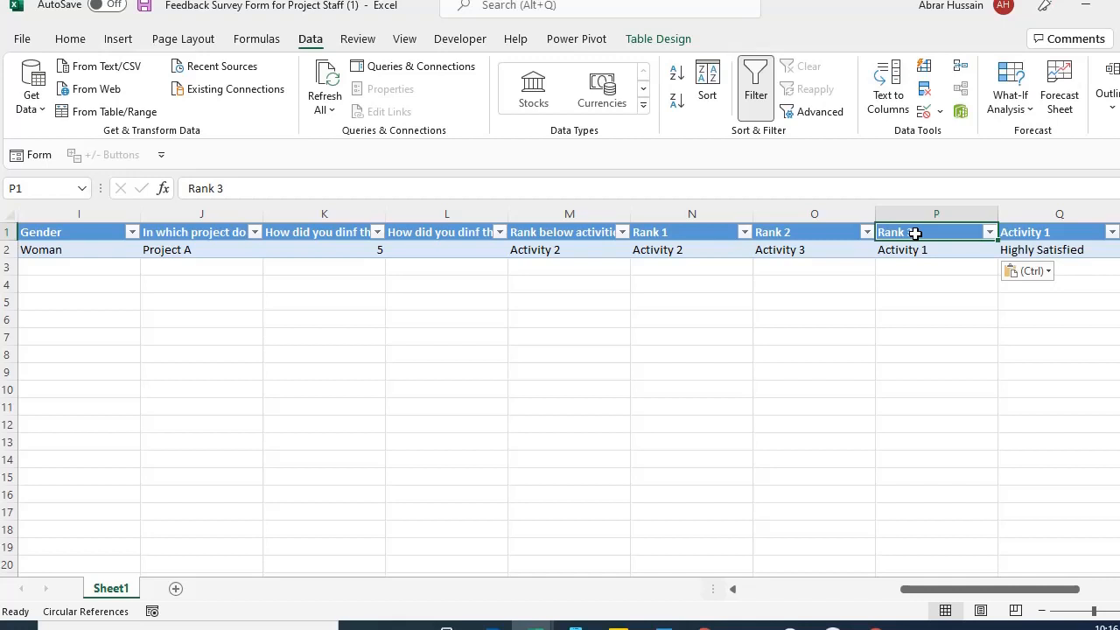
- Switch to the Microsoft Forms window in Chrome showing the survey's responses
{"action": "left_click", "coordinate": [705, 625]}
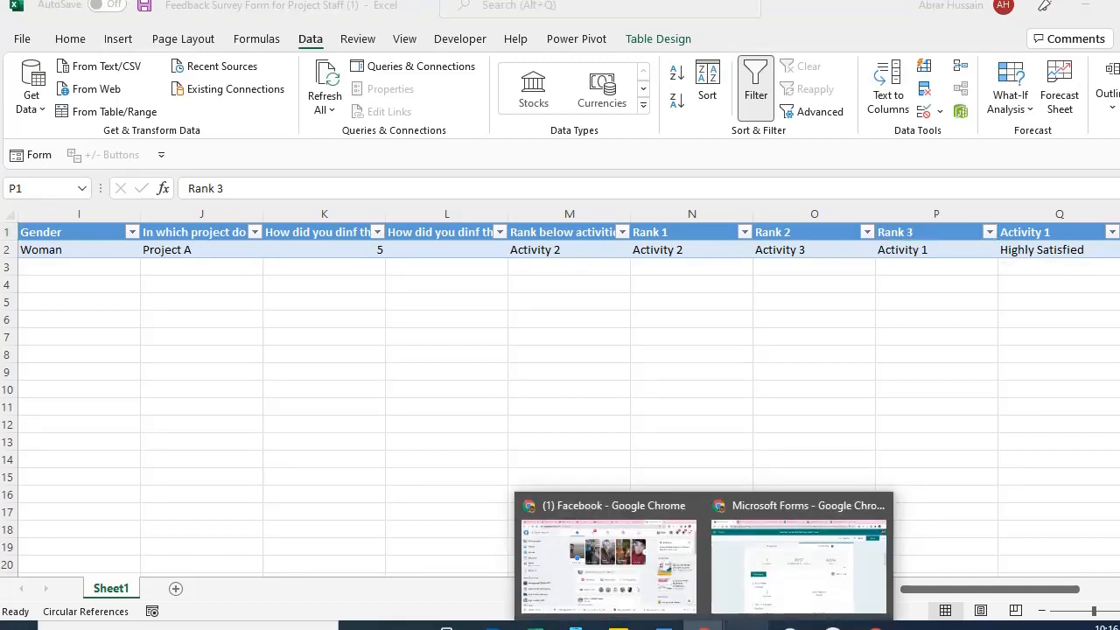
{"action": "left_click", "coordinate": [772, 604]}
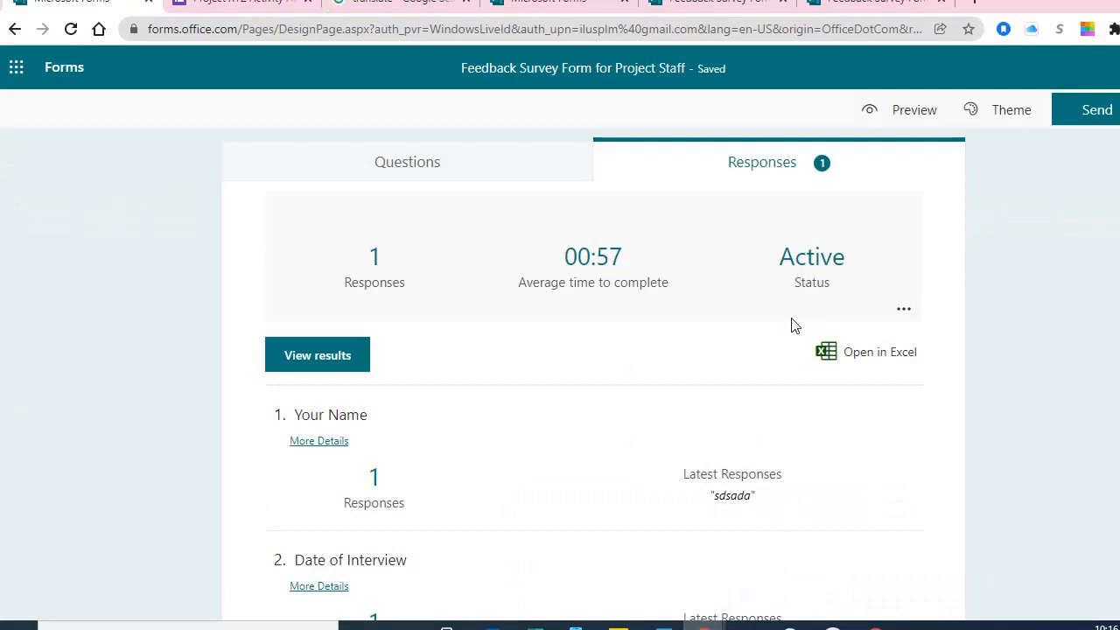